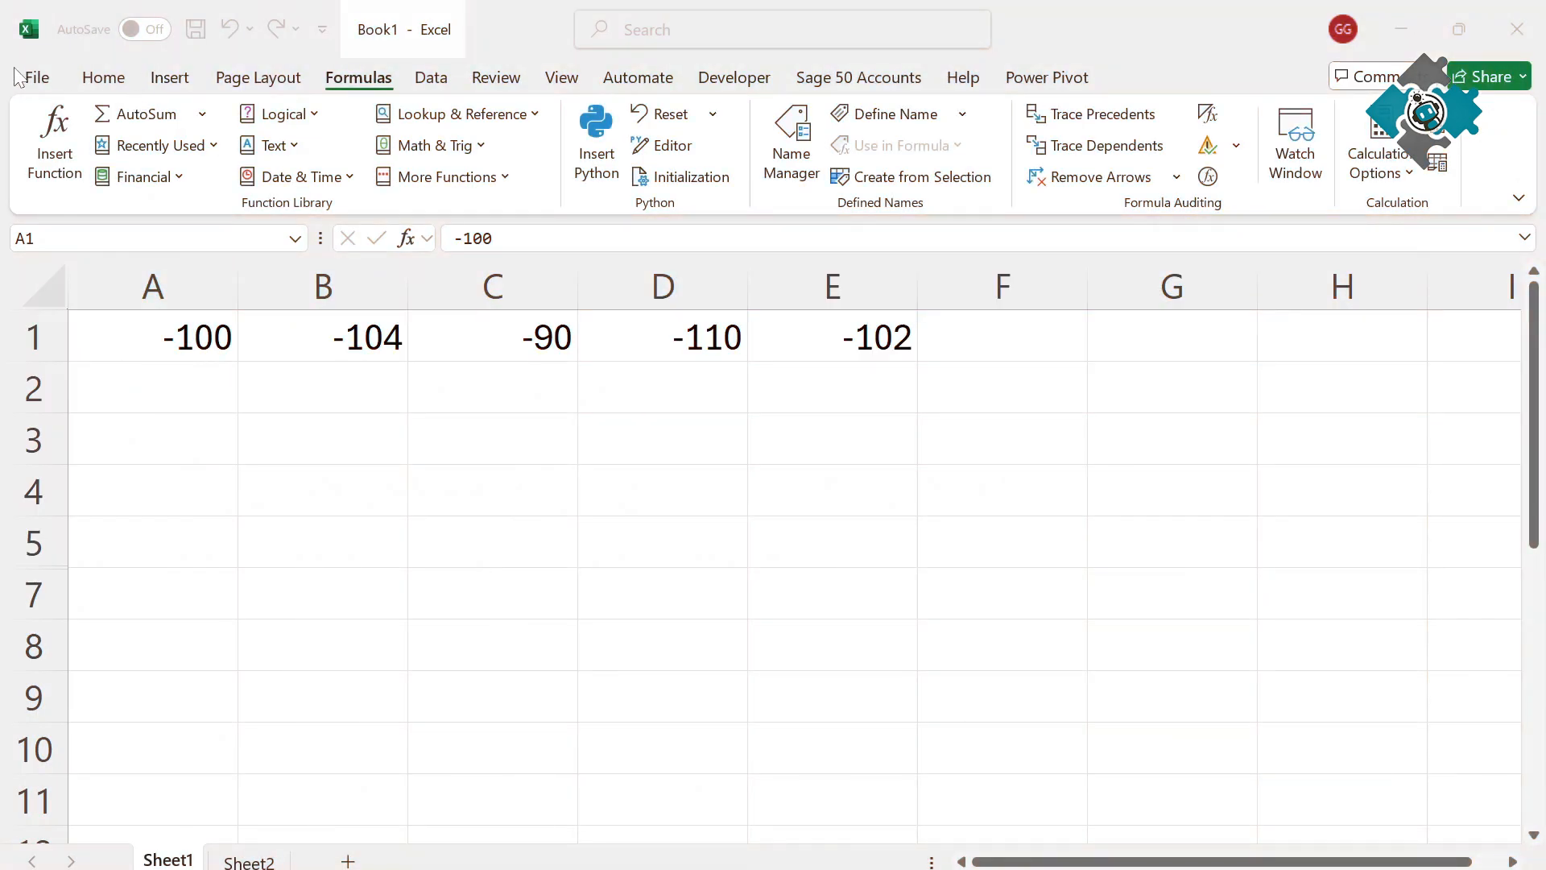
- Enter the difference formula =A1-B1 in cell A2 and fill it across to D2
click(183, 401)
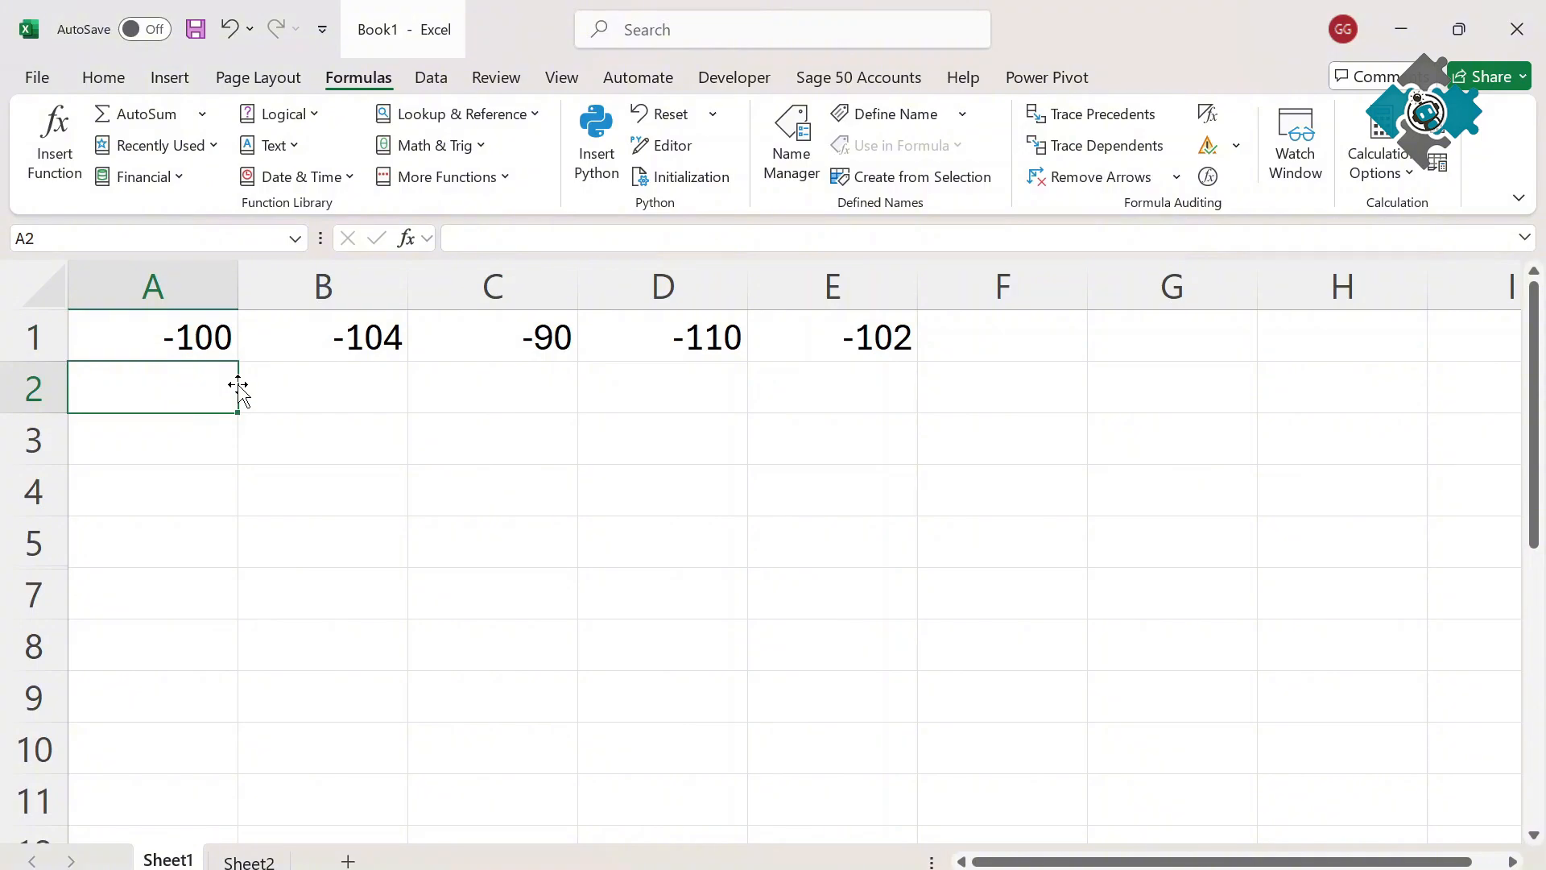
text(=)
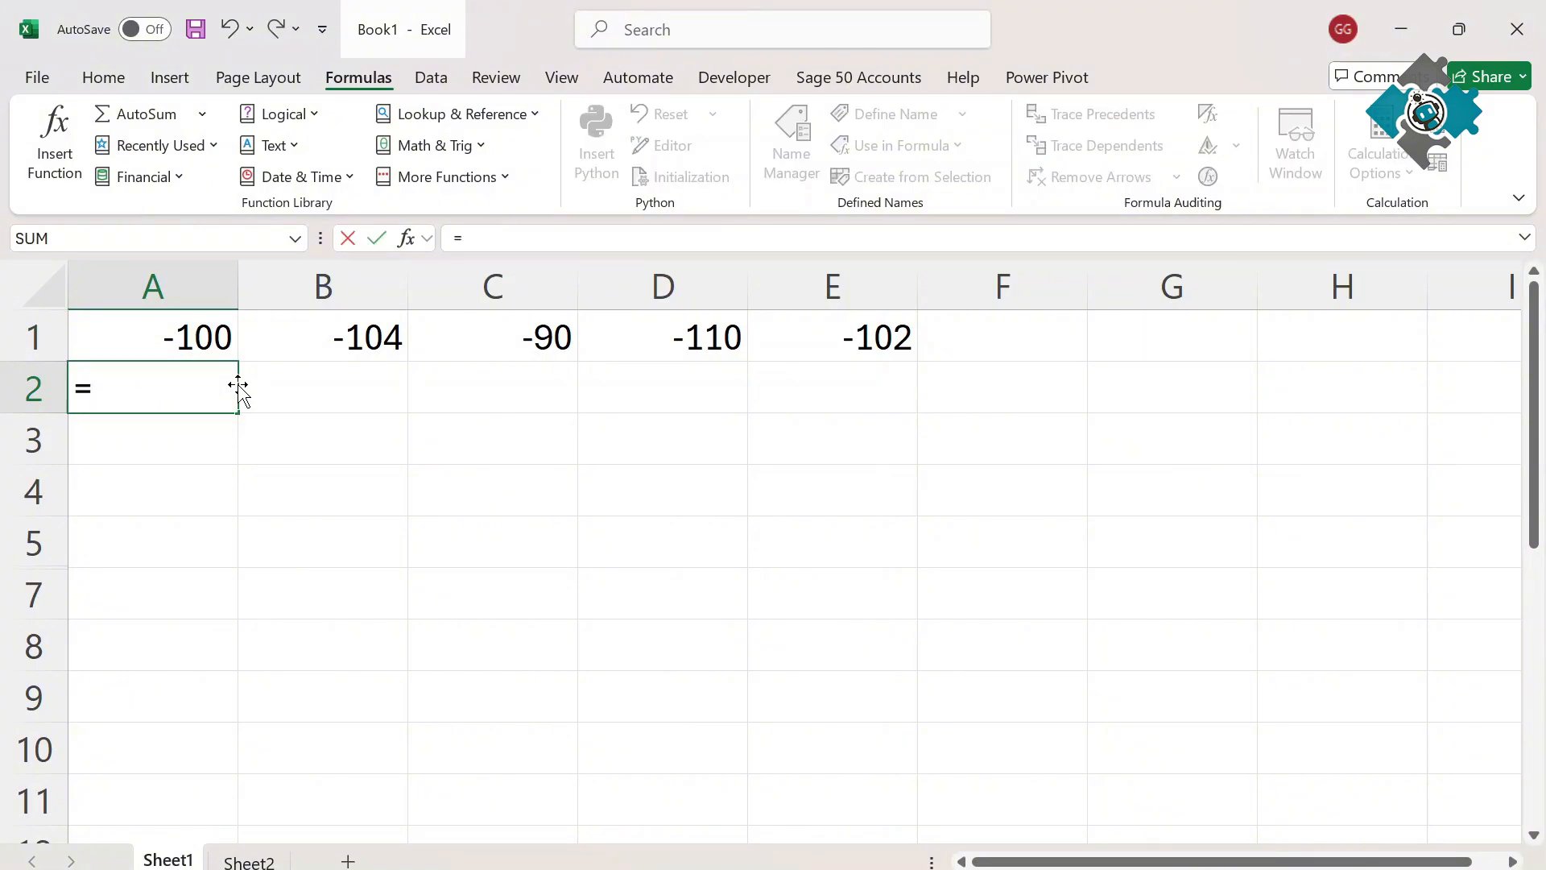
click(211, 337)
text(-)
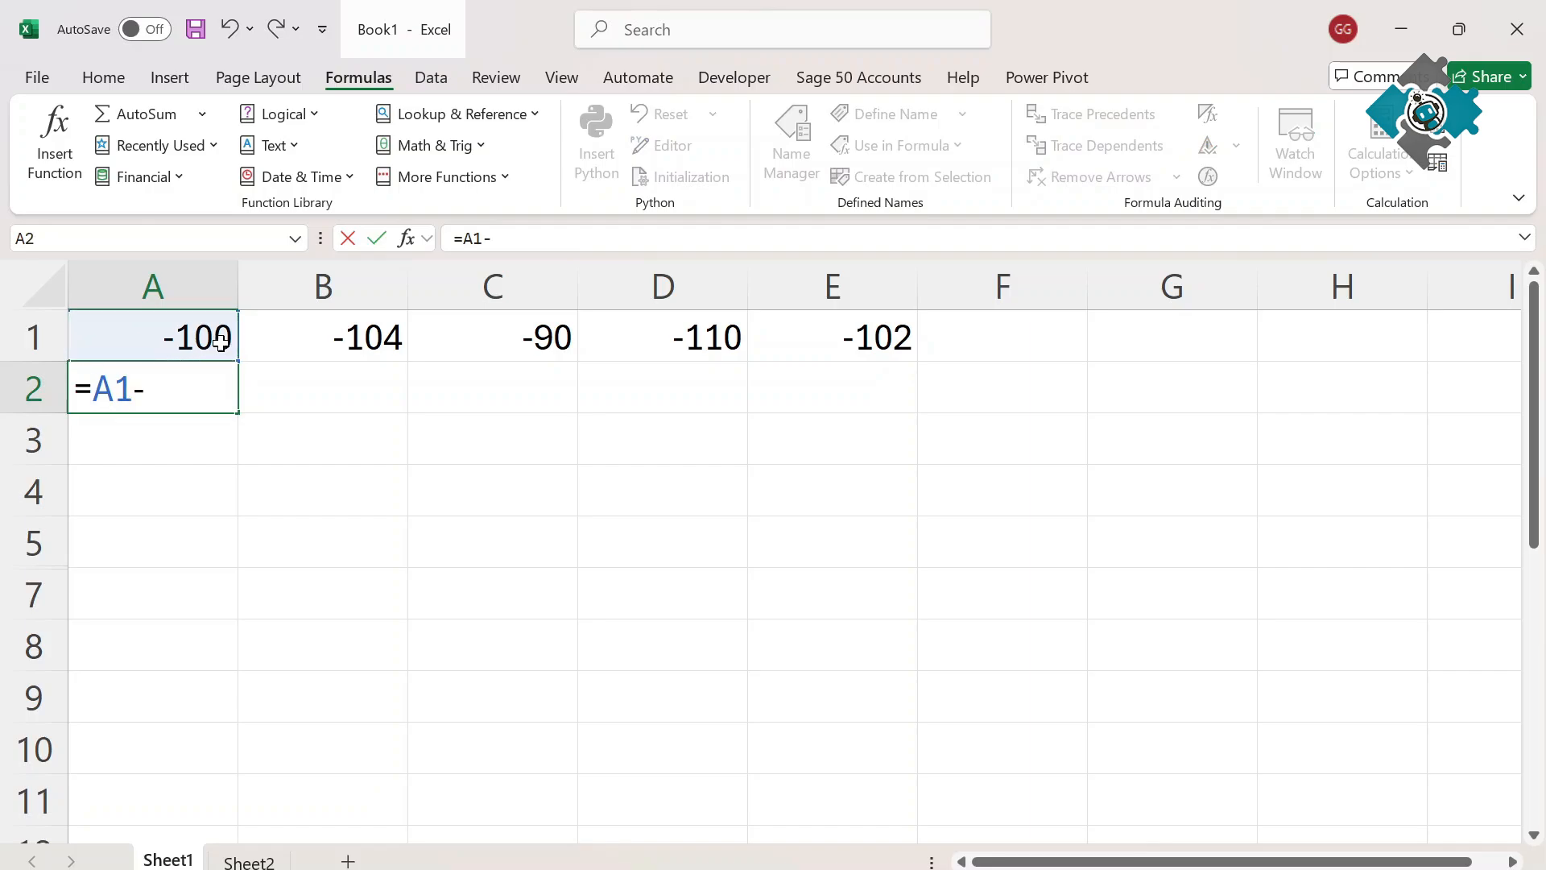
click(291, 330)
key(ctrl+Return)
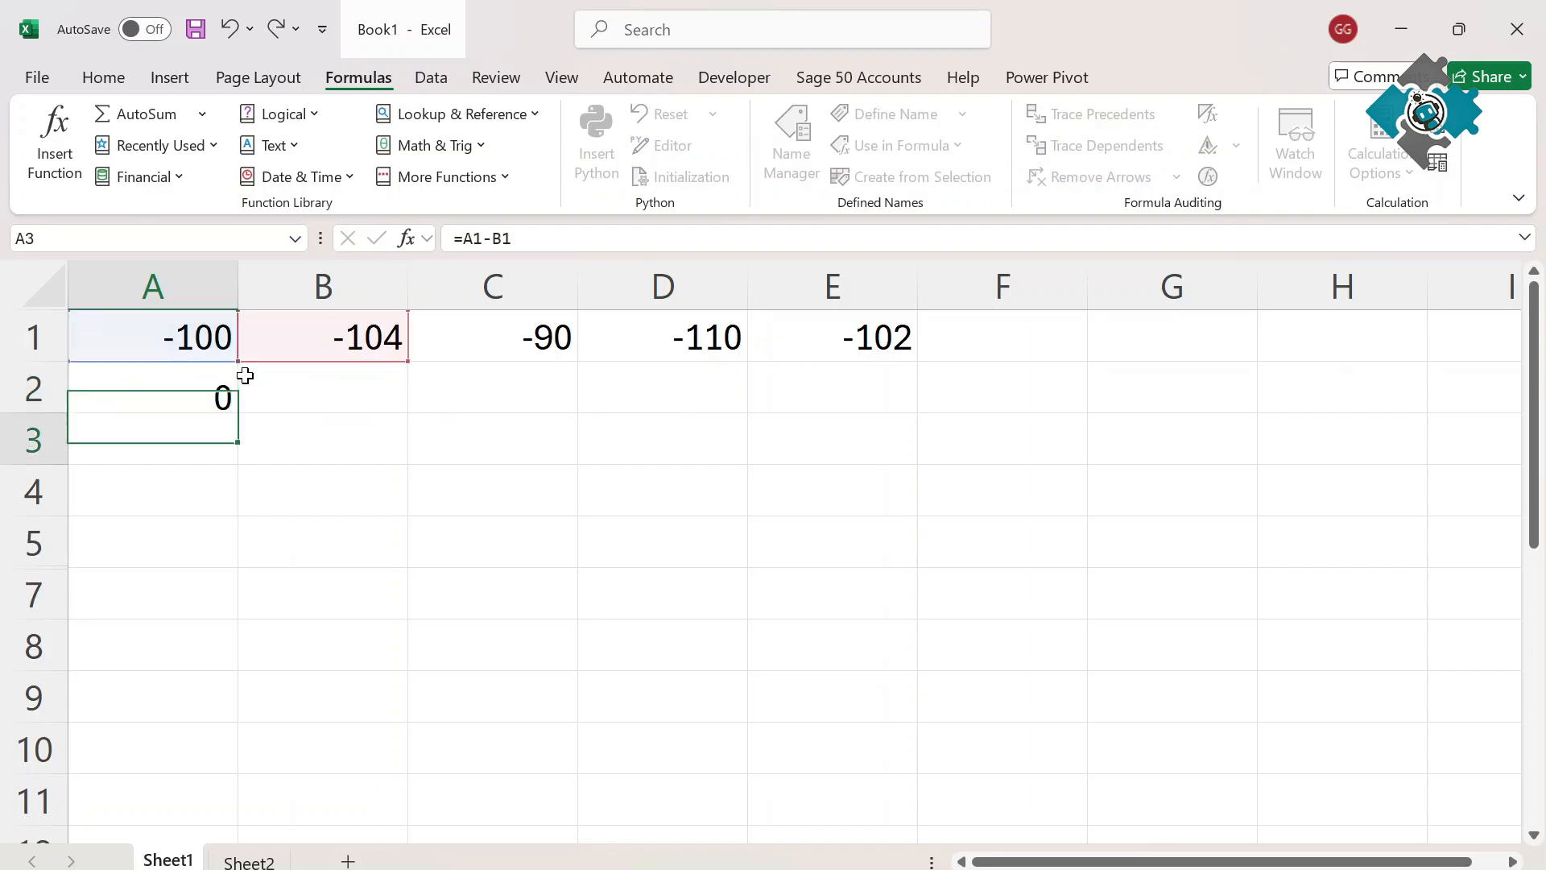
drag(237, 417, 699, 398)
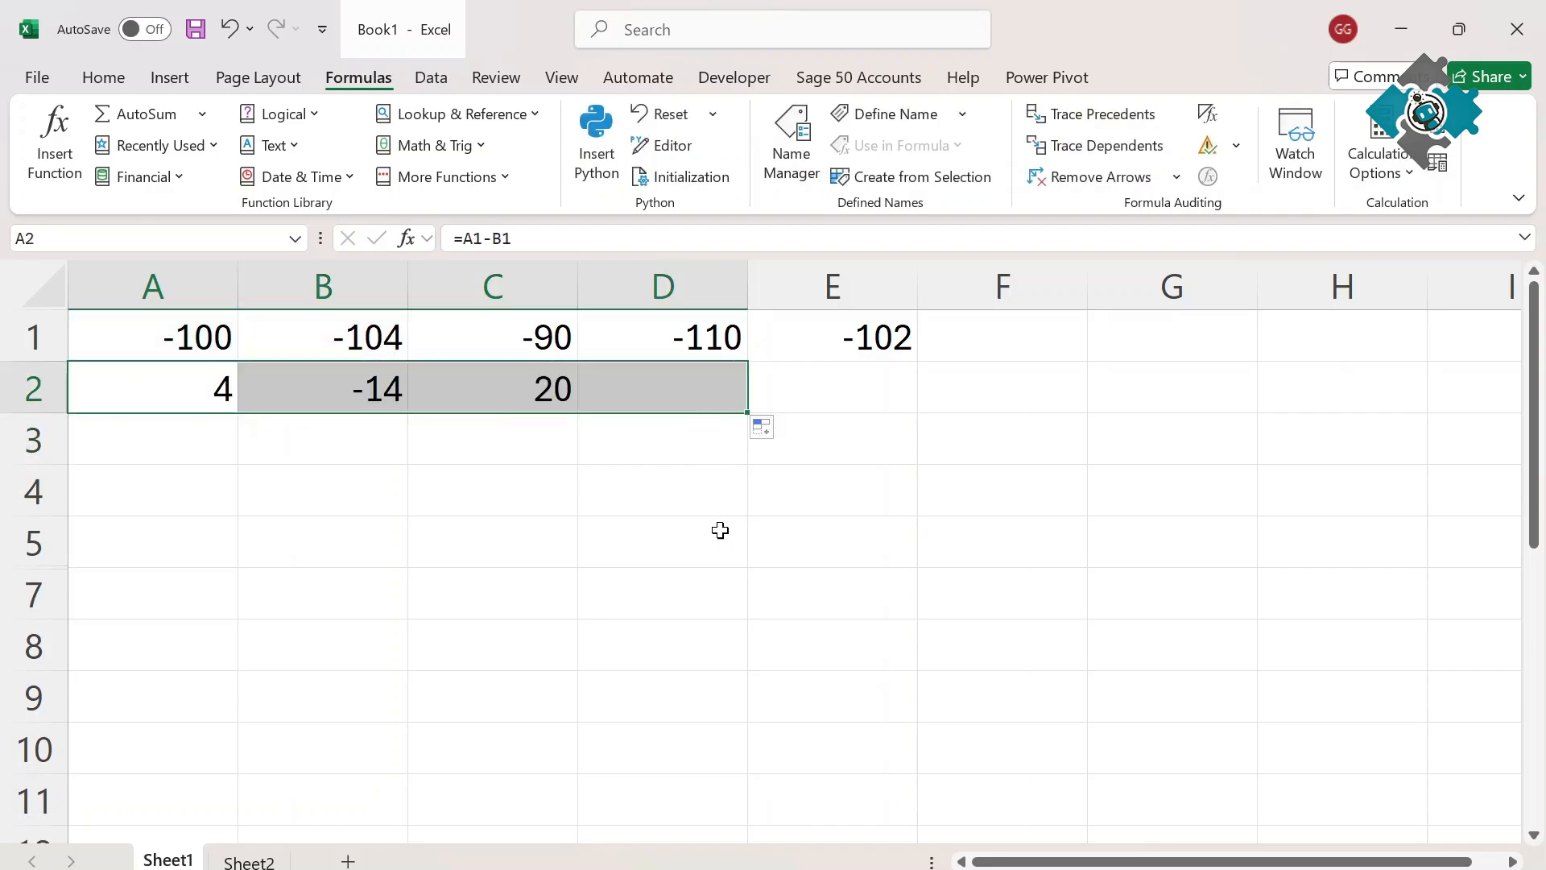
- Examine the filled difference formulas in row 2 from A2 to D2 and the empty neighbouring cells
click(665, 393)
click(159, 387)
click(684, 393)
click(886, 395)
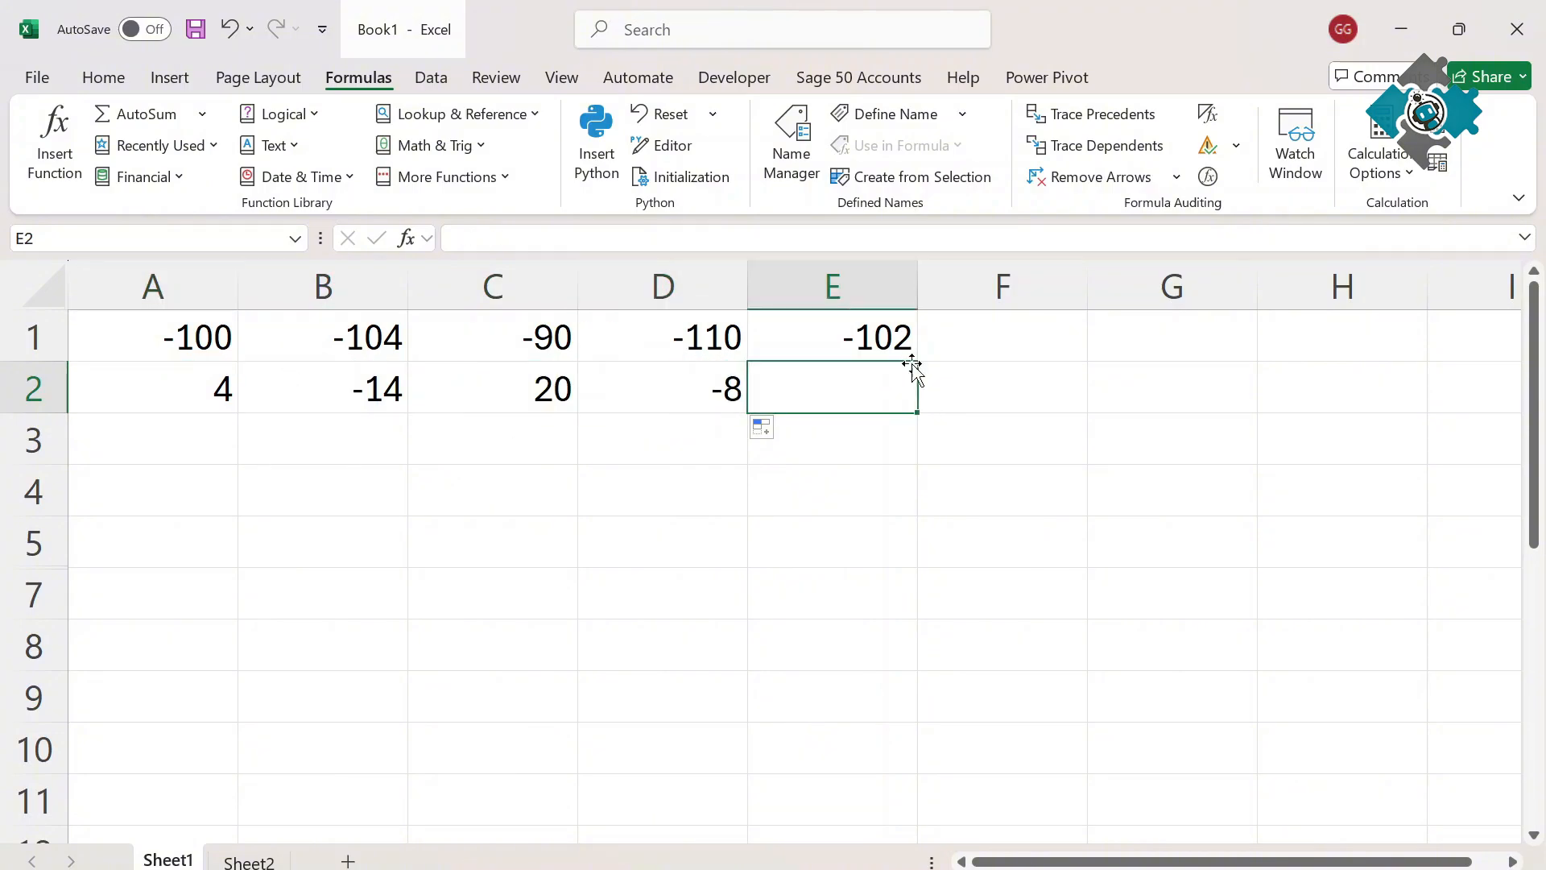
click(983, 351)
click(180, 407)
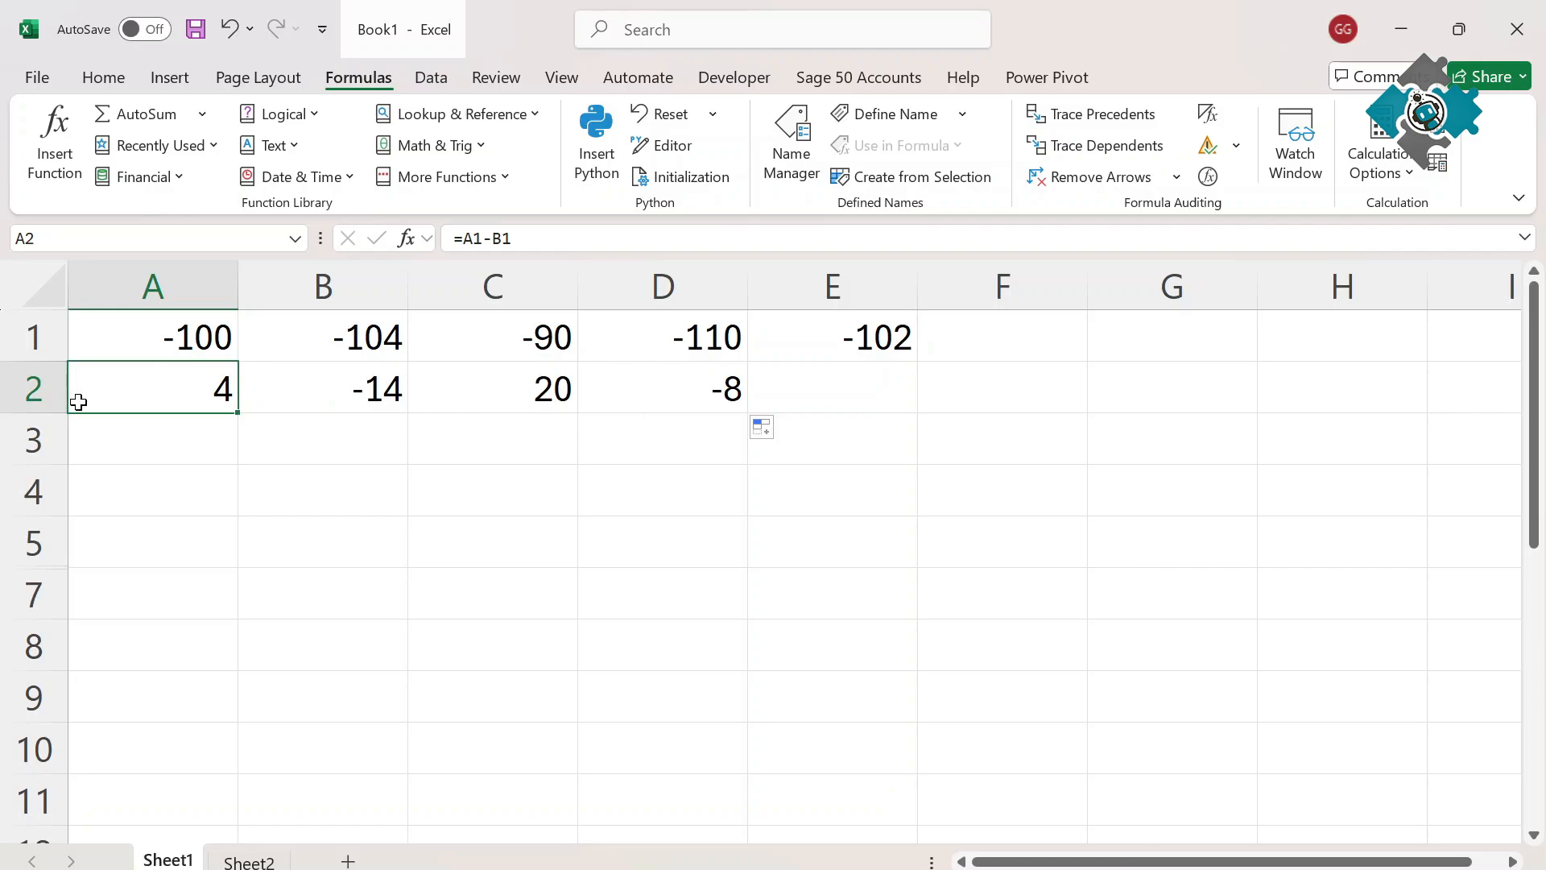
click(157, 423)
click(169, 397)
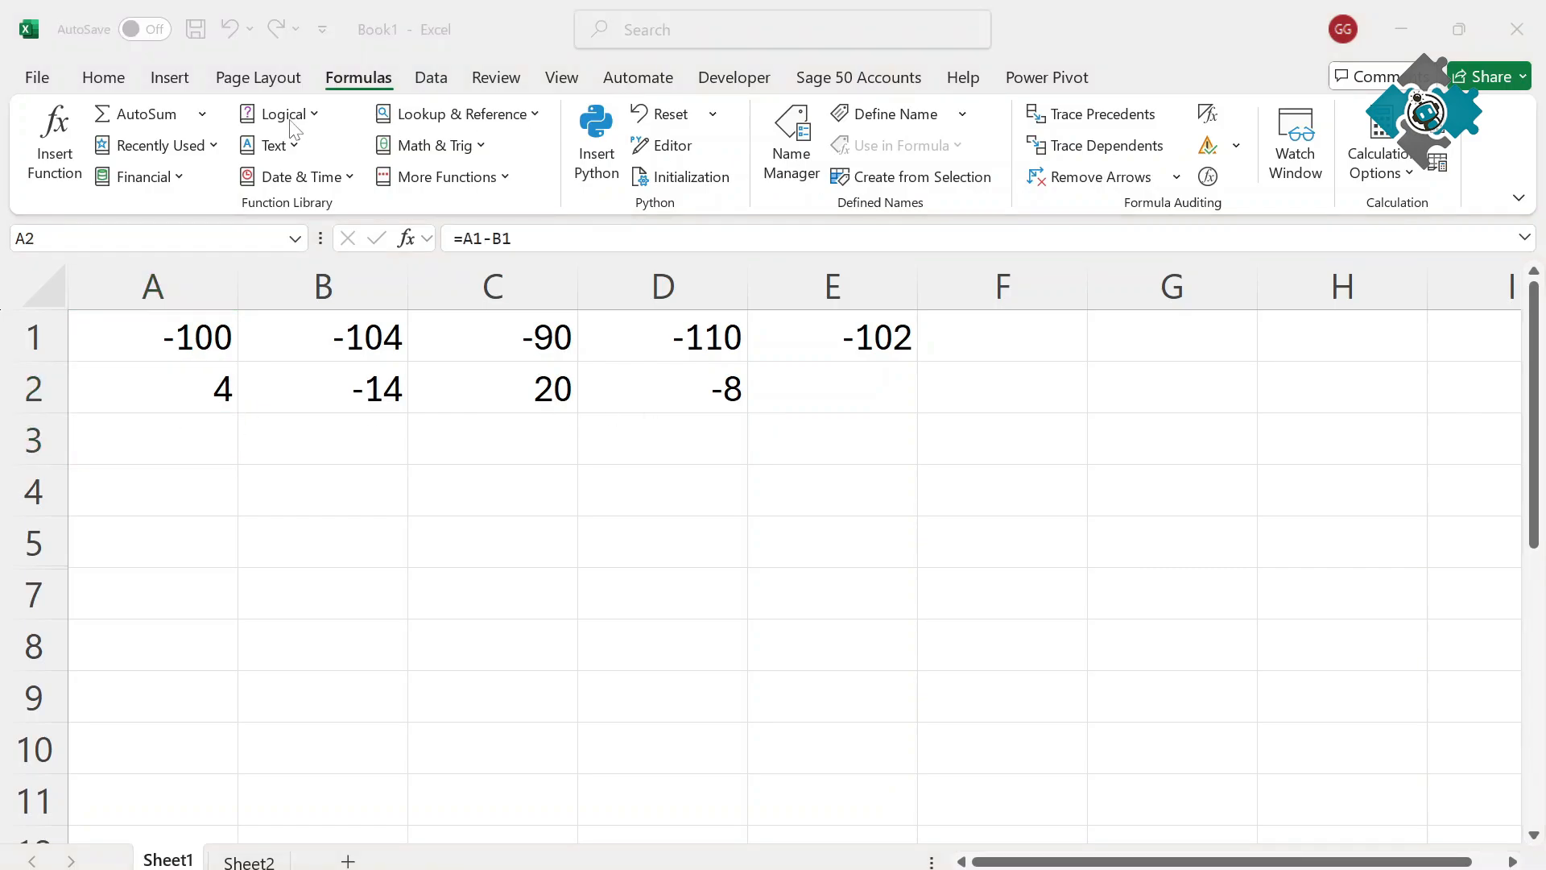
click(218, 442)
key(Up)
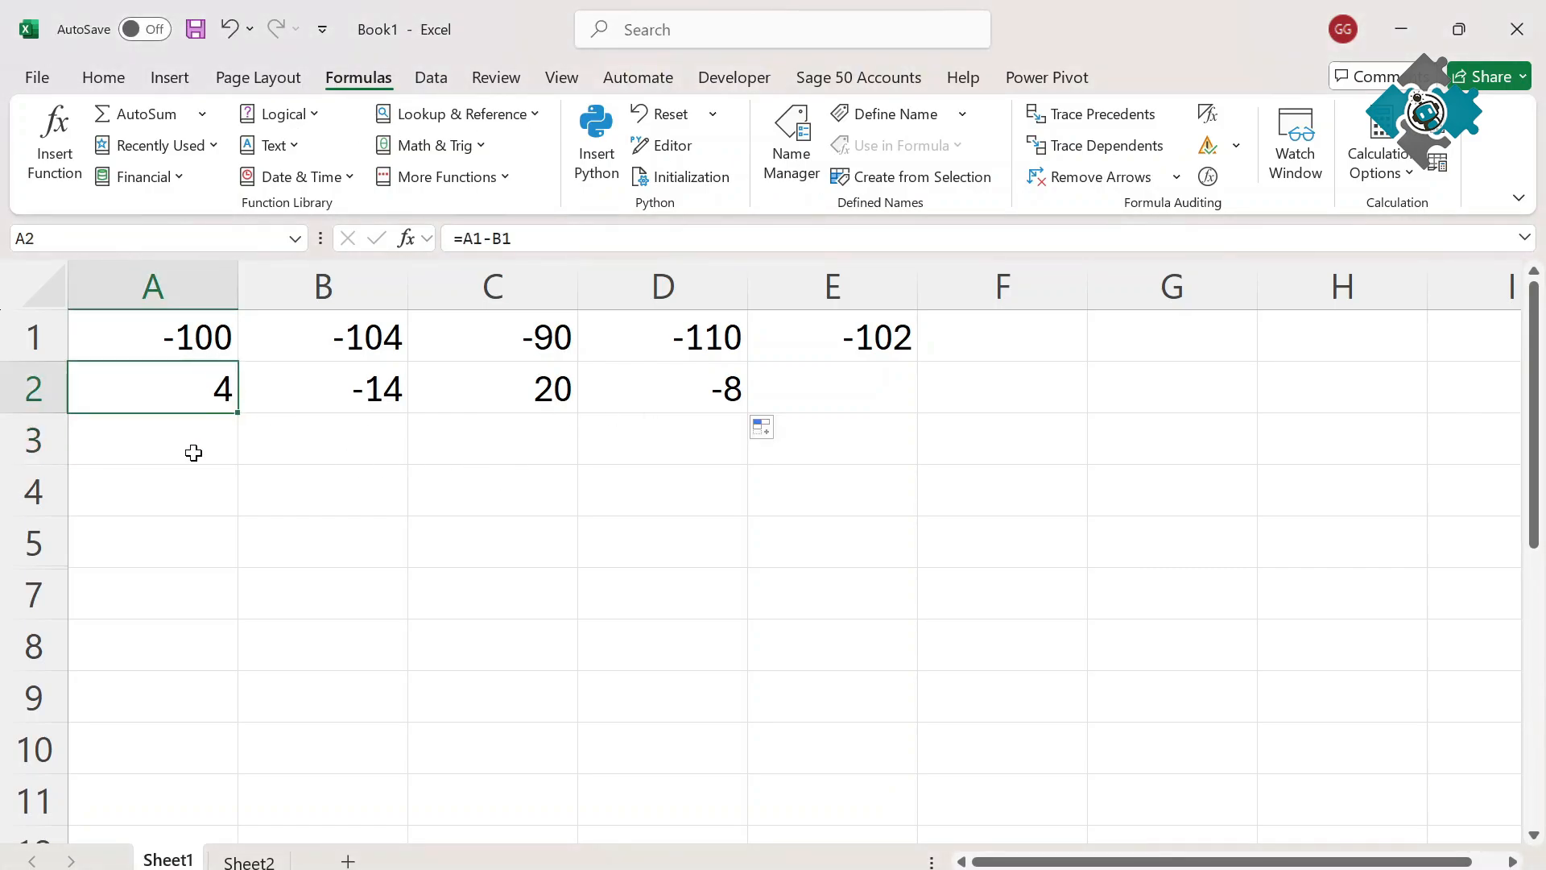
- Enter the array formula =A1:D1-B1:E1 in cell A3 and compare it with the formulas in row 2
click(193, 450)
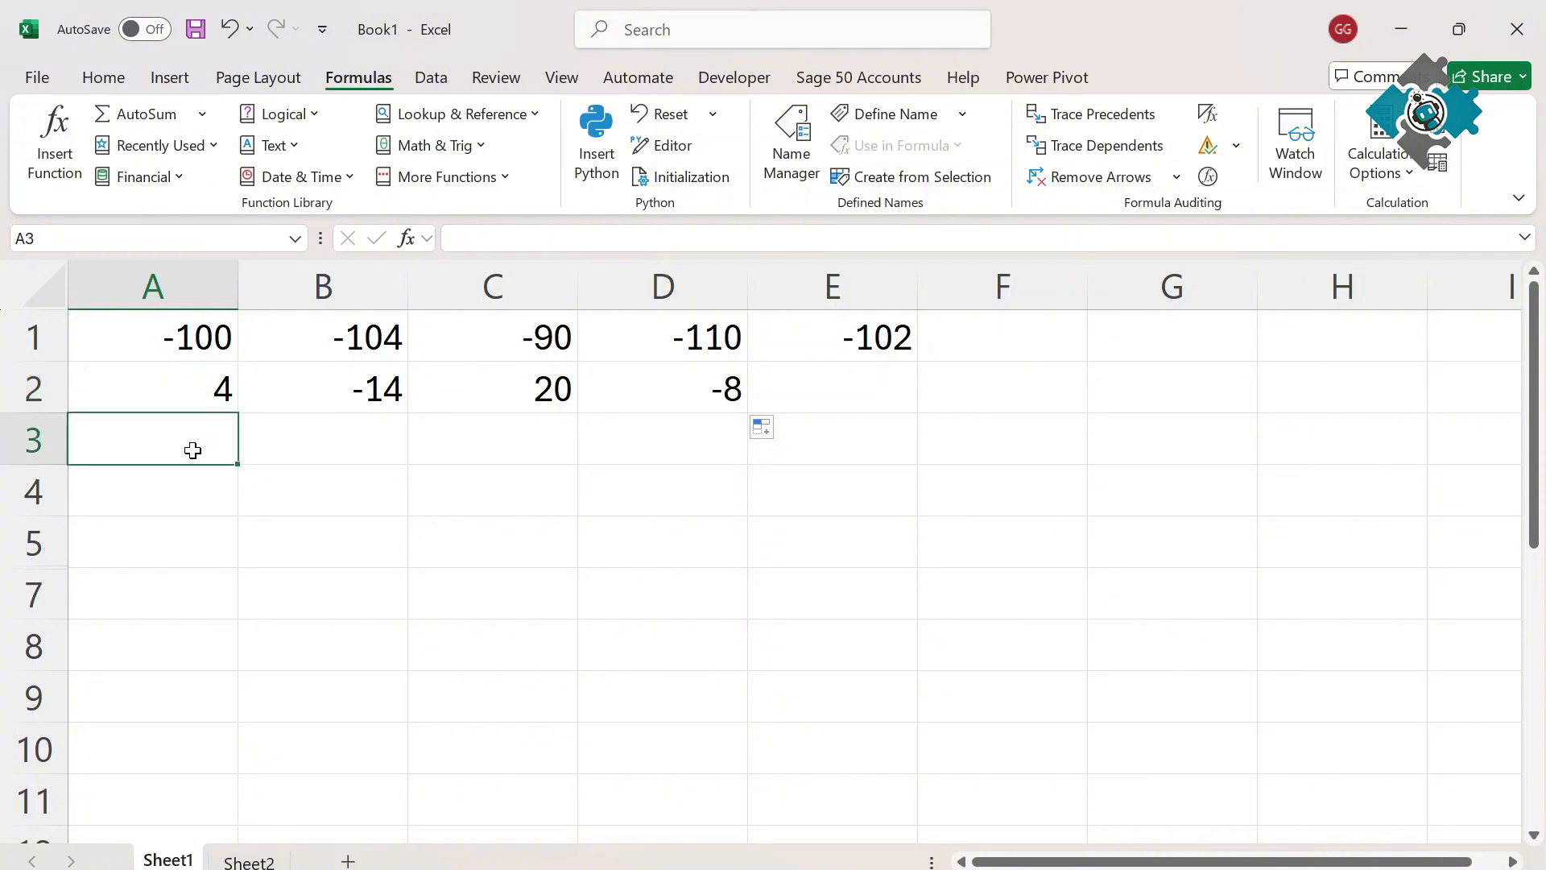
text(=)
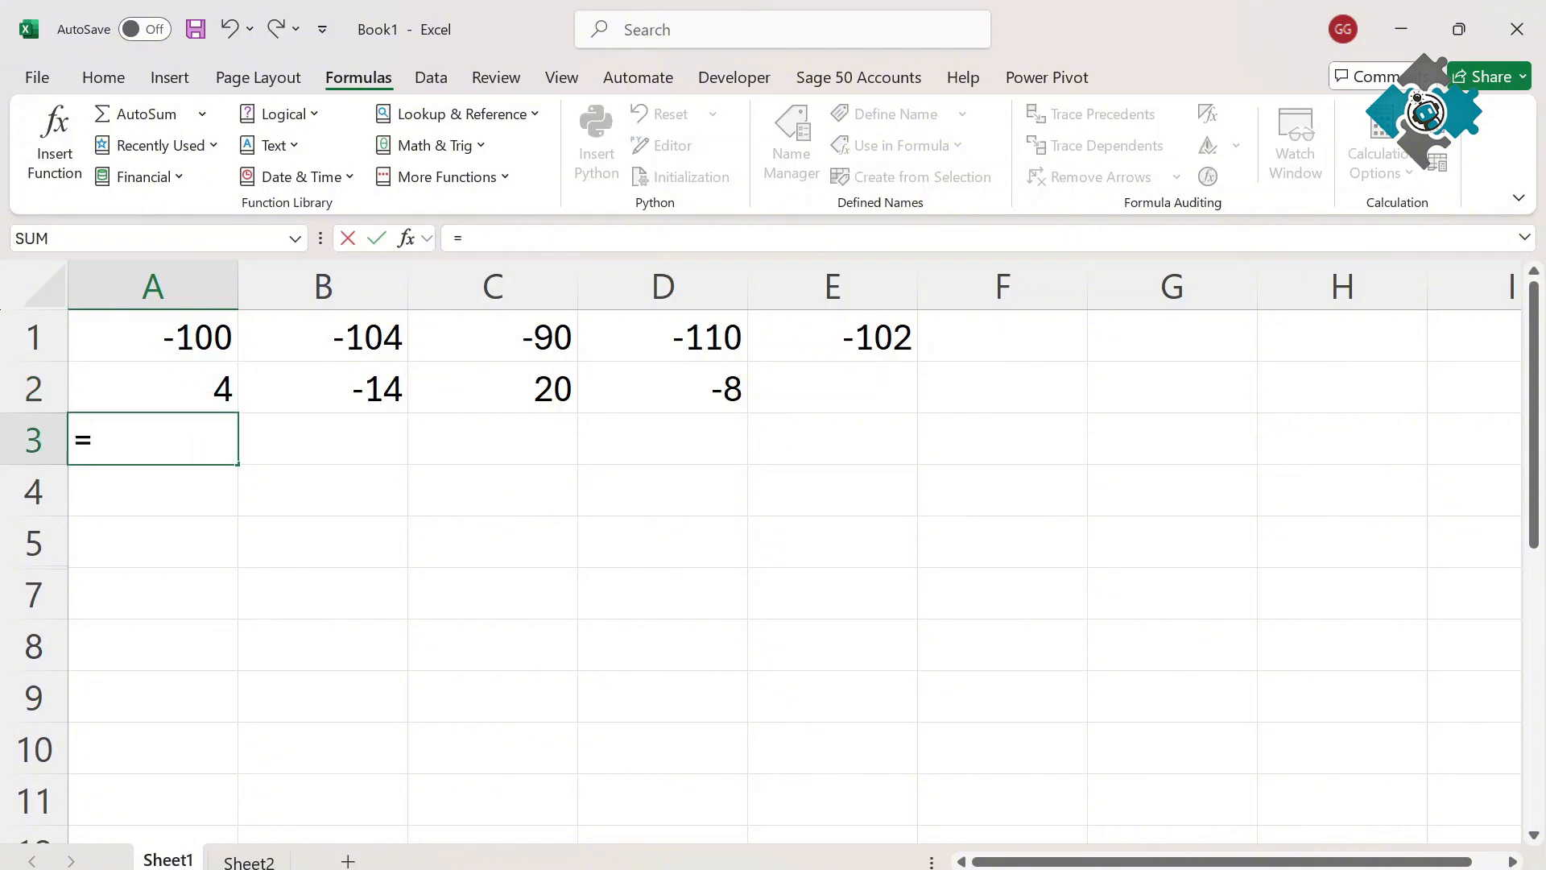
click(199, 339)
drag(199, 339, 626, 343)
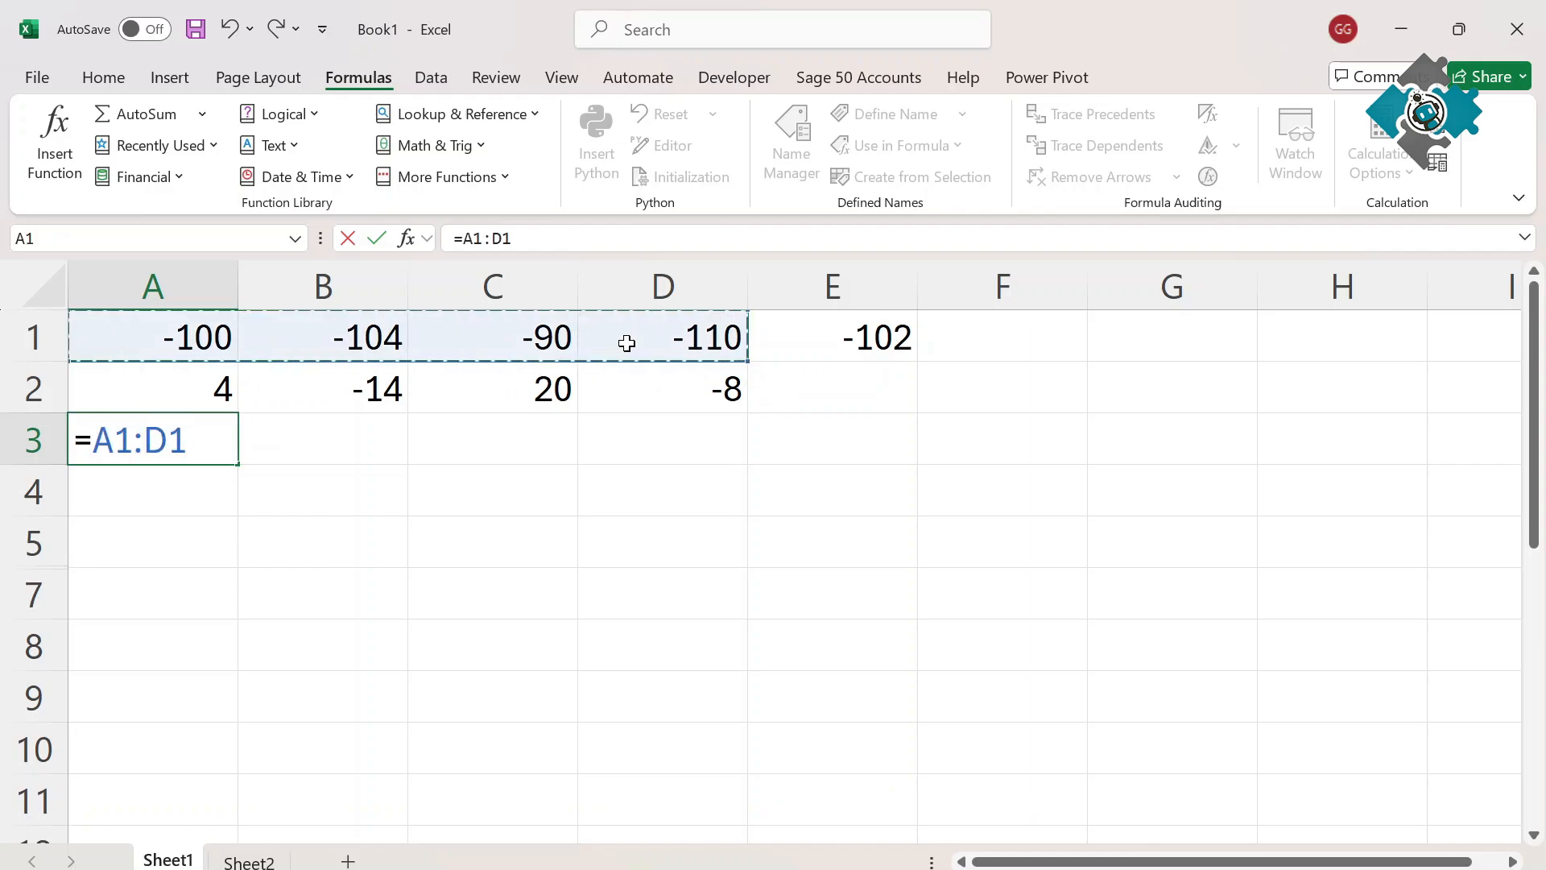
text(-)
drag(355, 331, 894, 362)
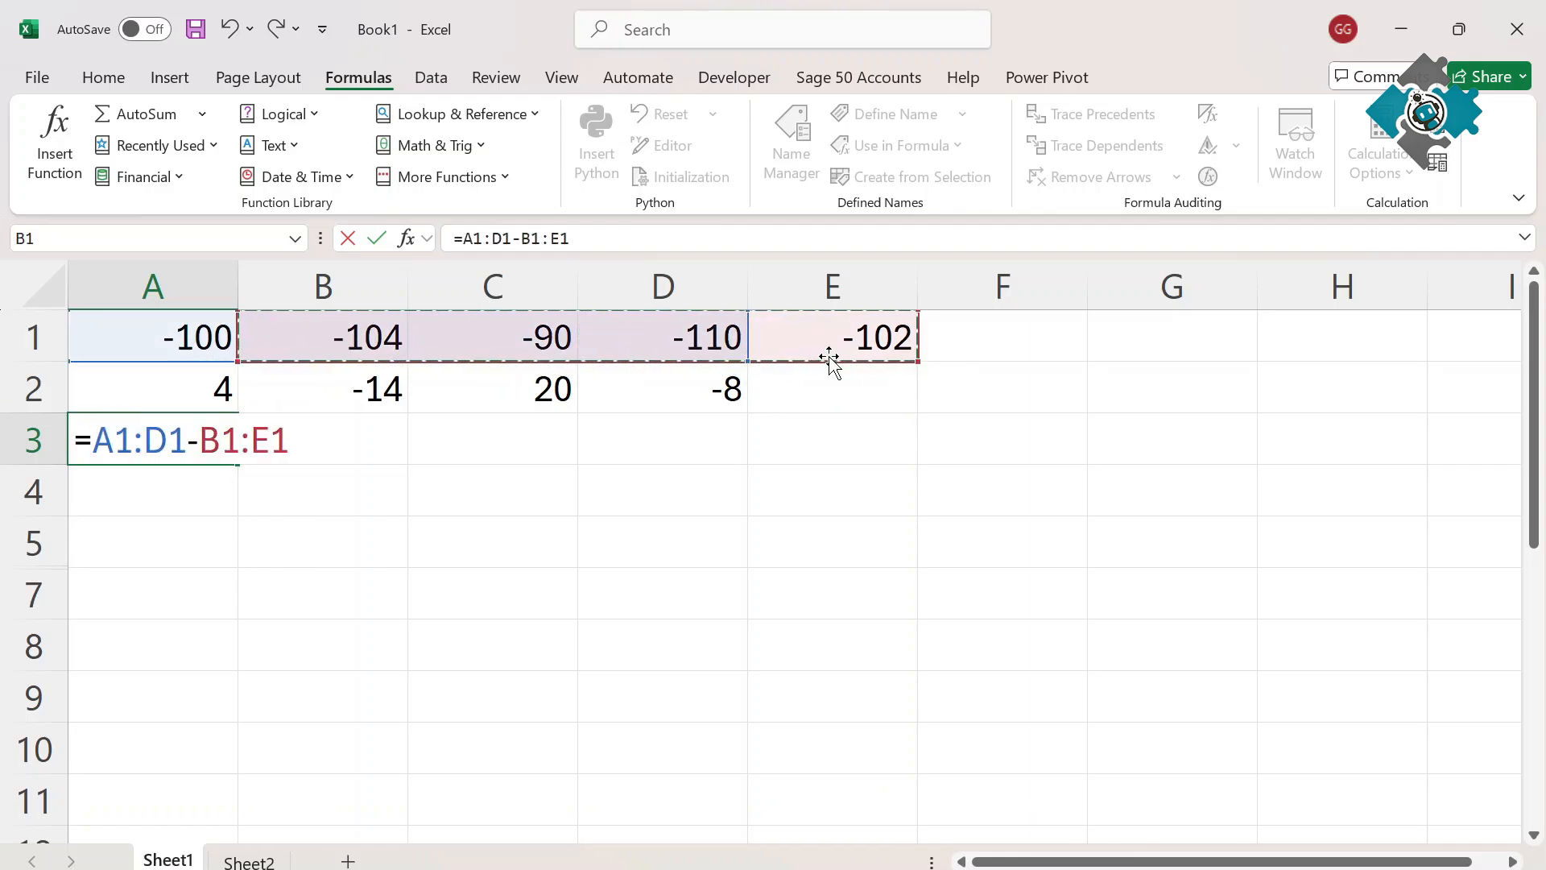
key(Return)
click(230, 447)
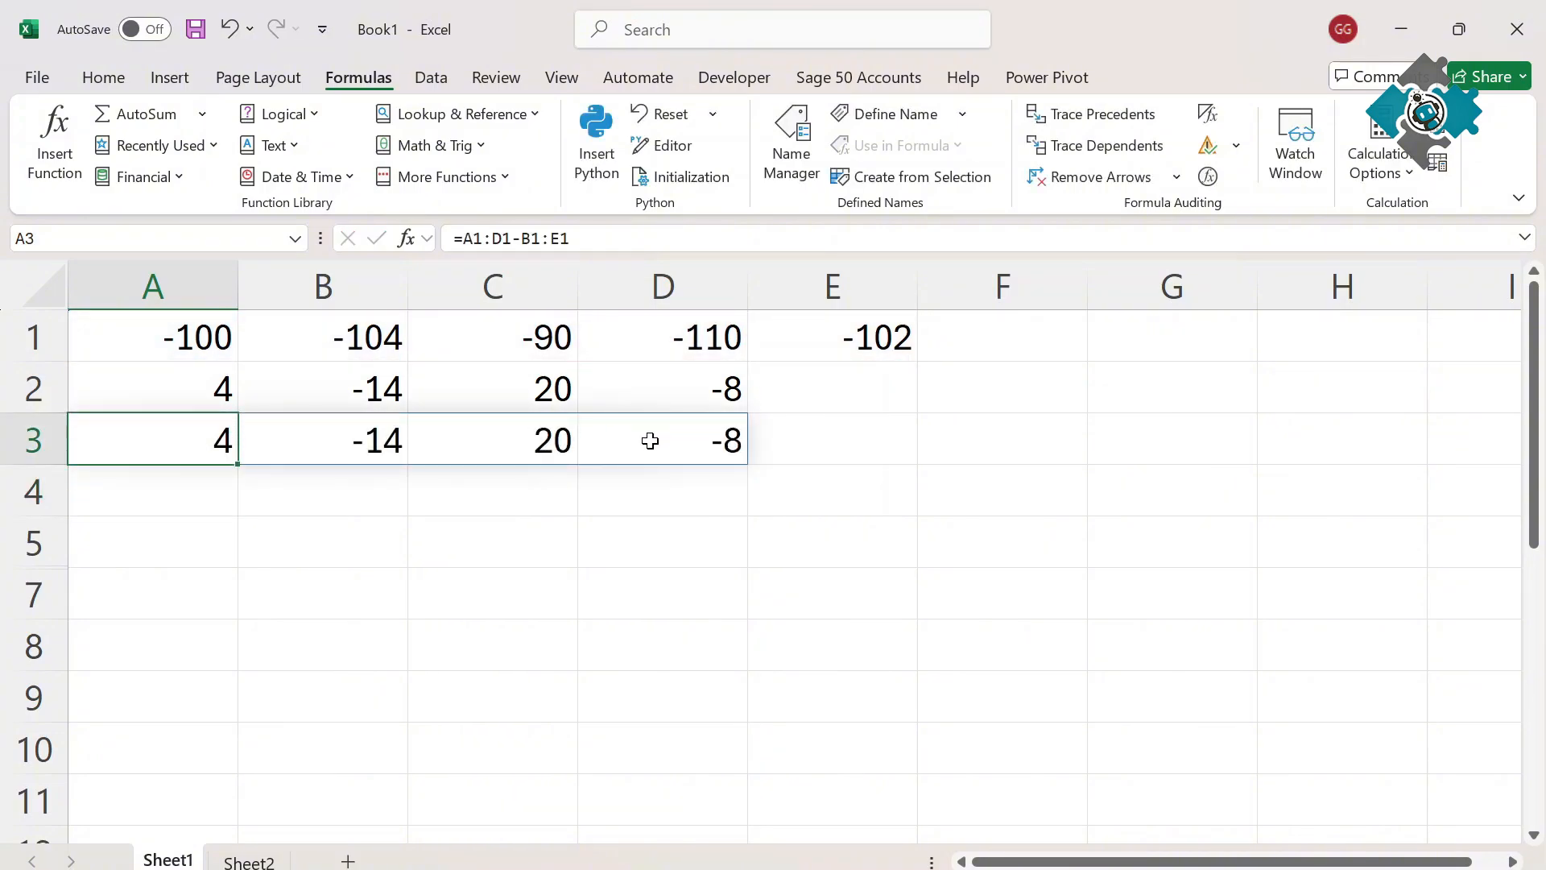
click(658, 392)
click(230, 389)
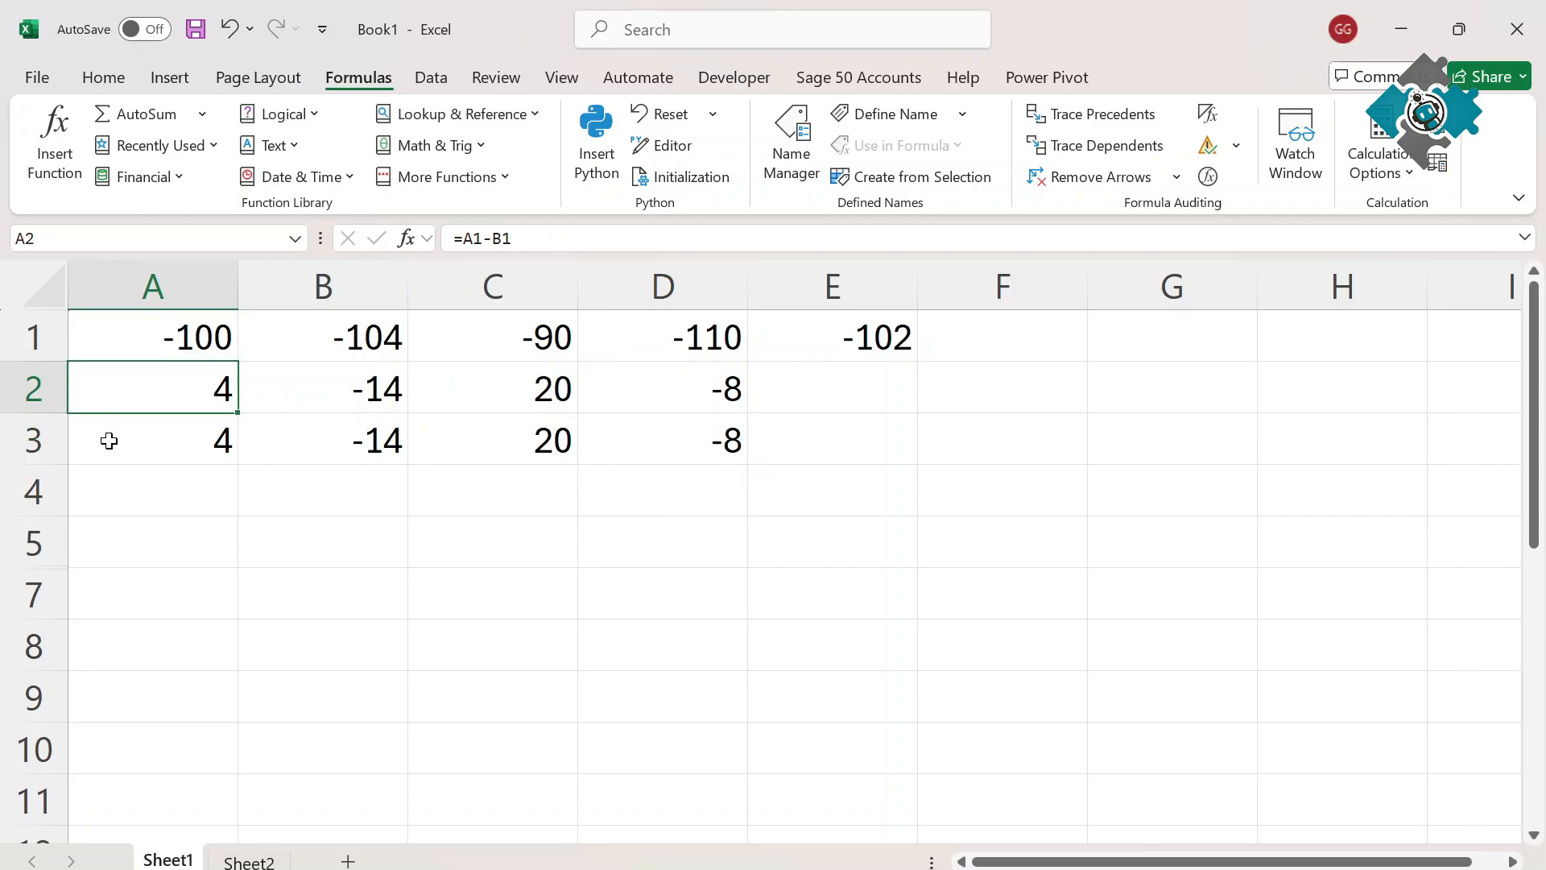
click(169, 432)
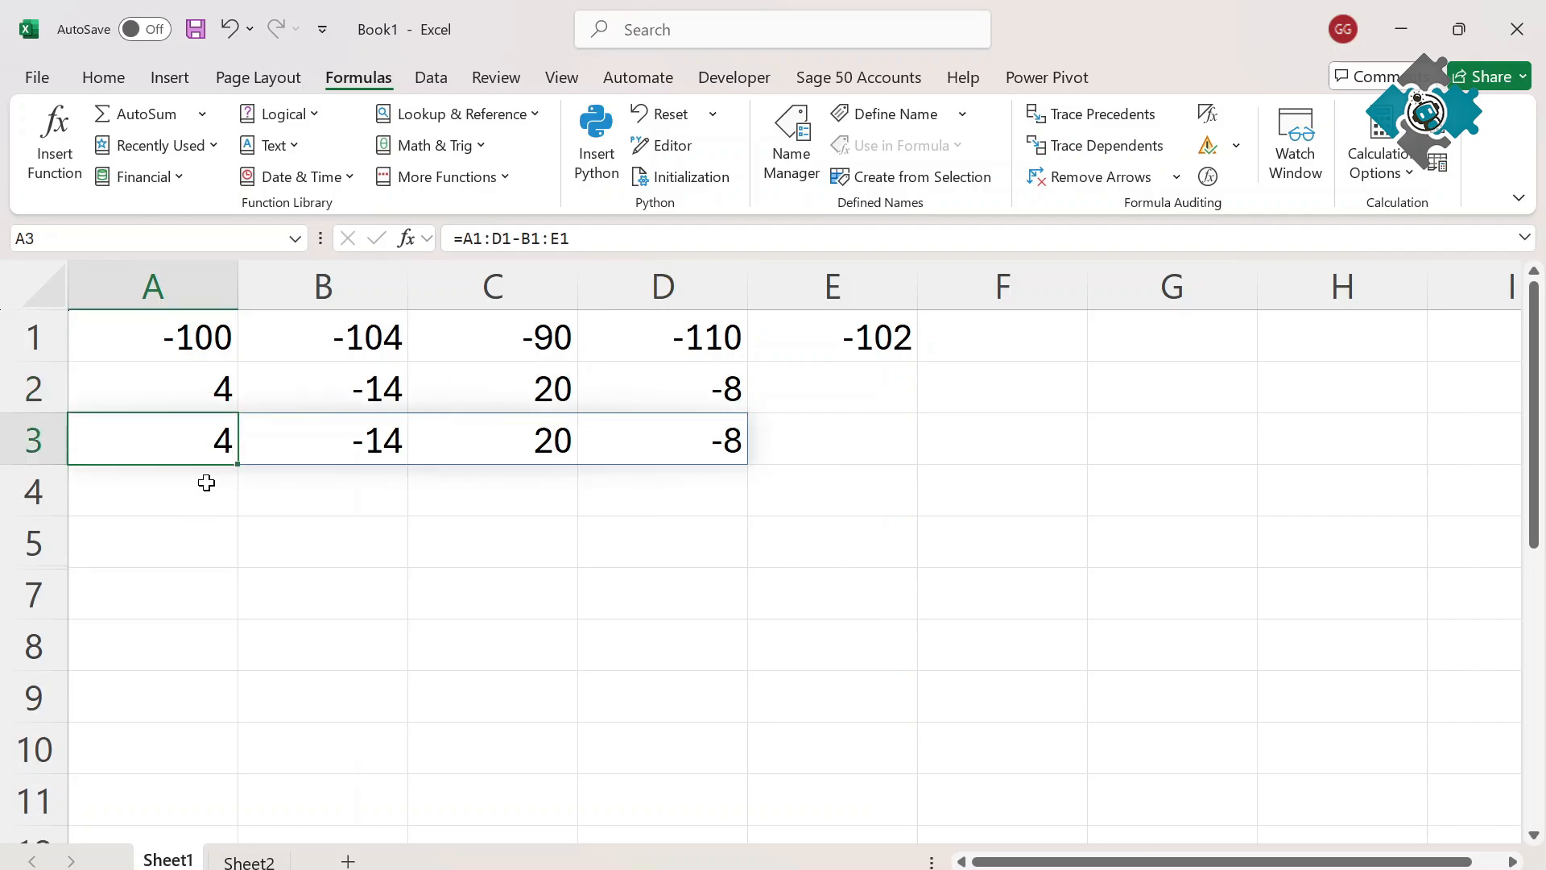
- Enter =AVERAGE(ABS(A3#)) in cell A4 to average the absolute differences spilled in row 3
click(202, 475)
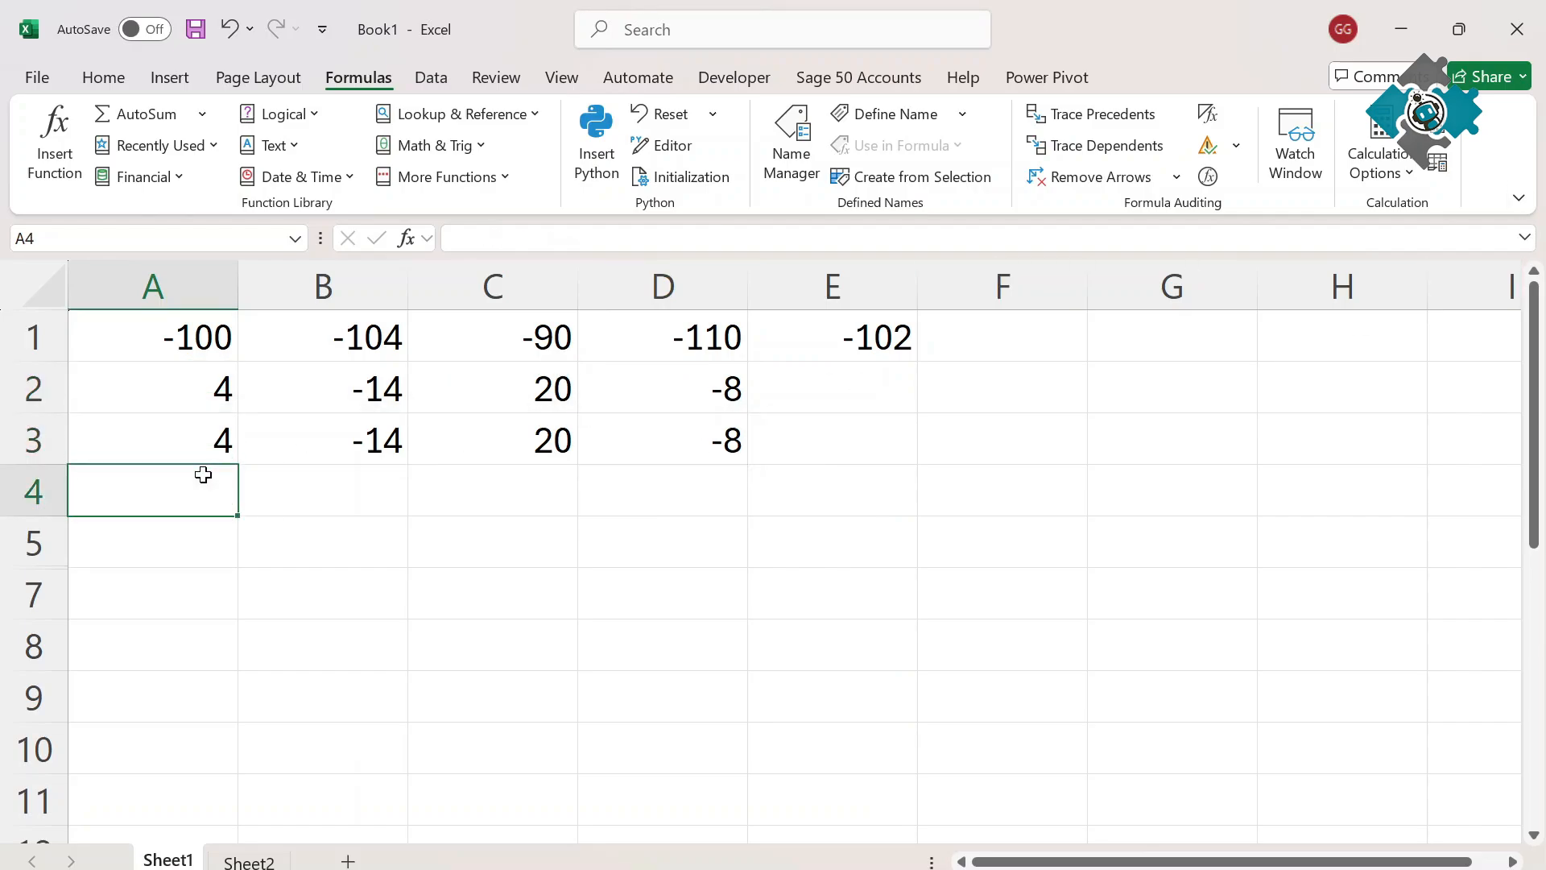
text(=avera)
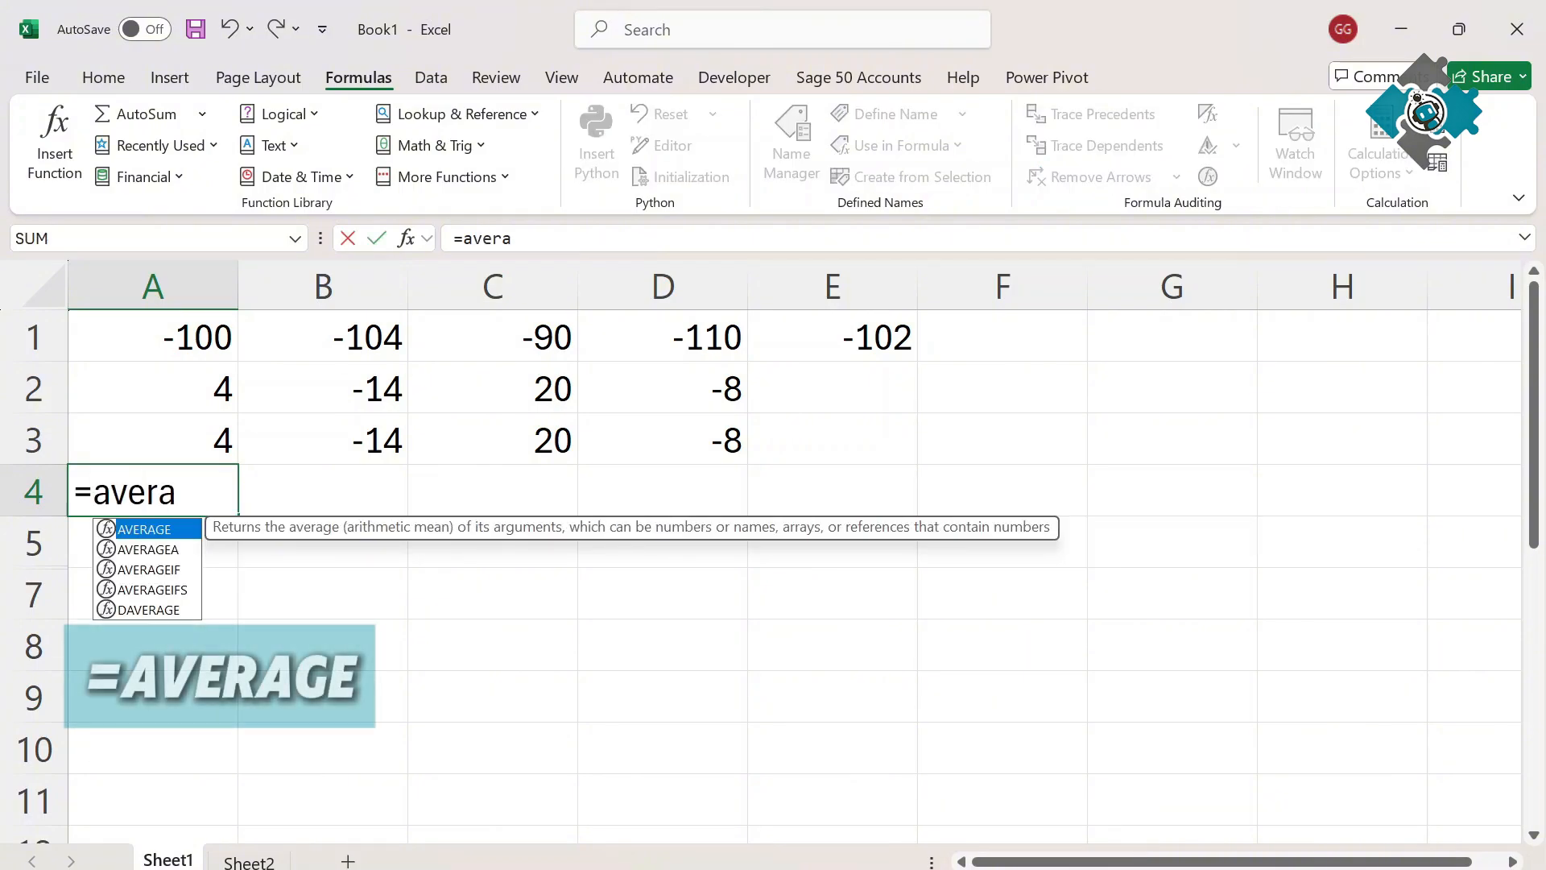
text(ge(abs)
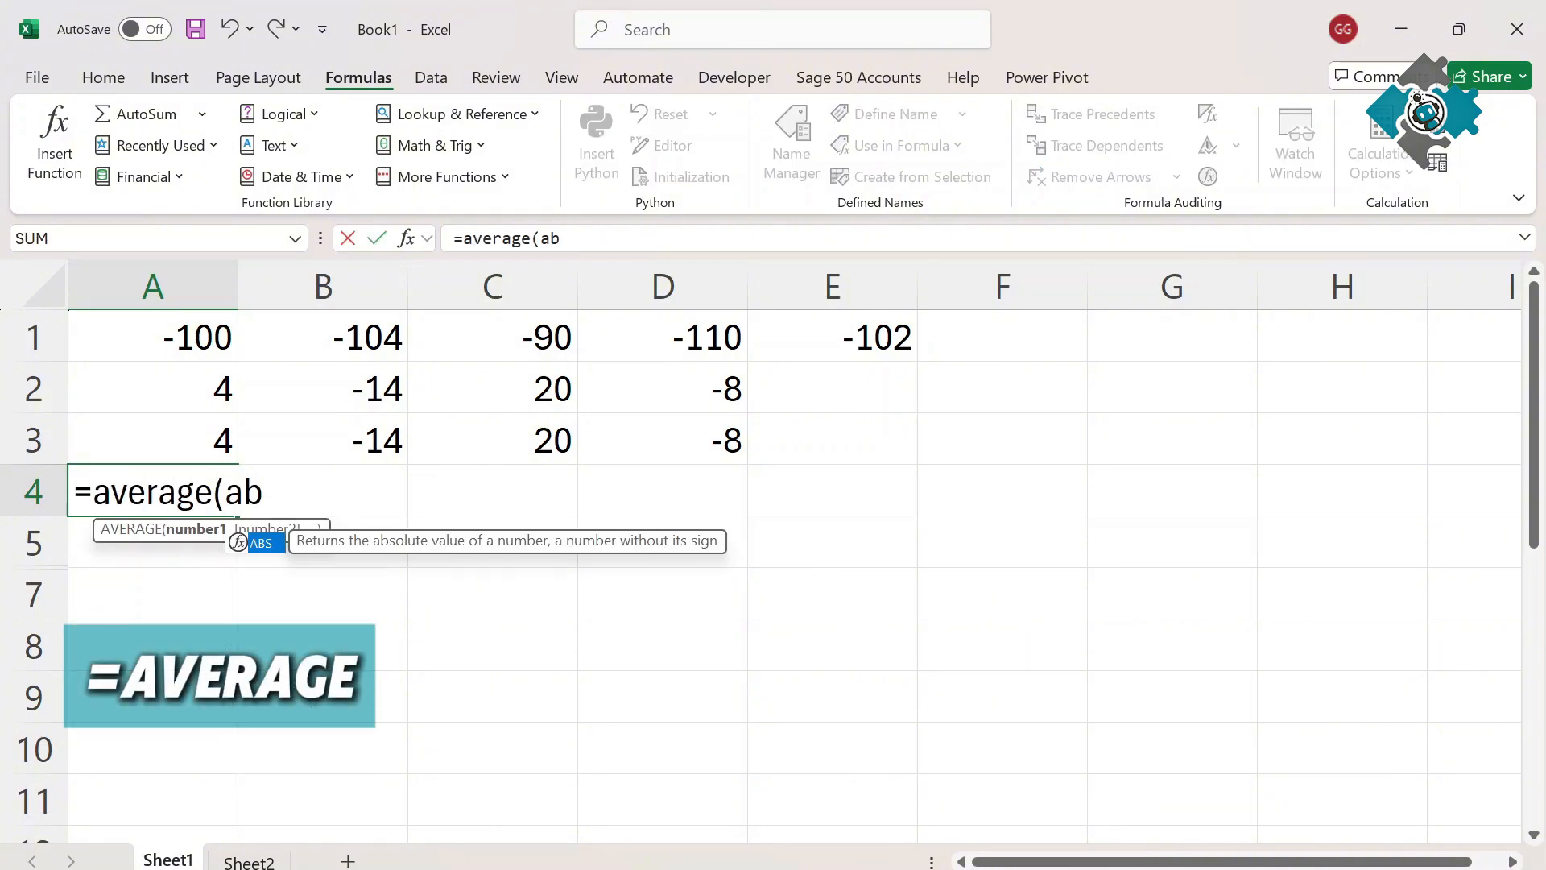
text(()
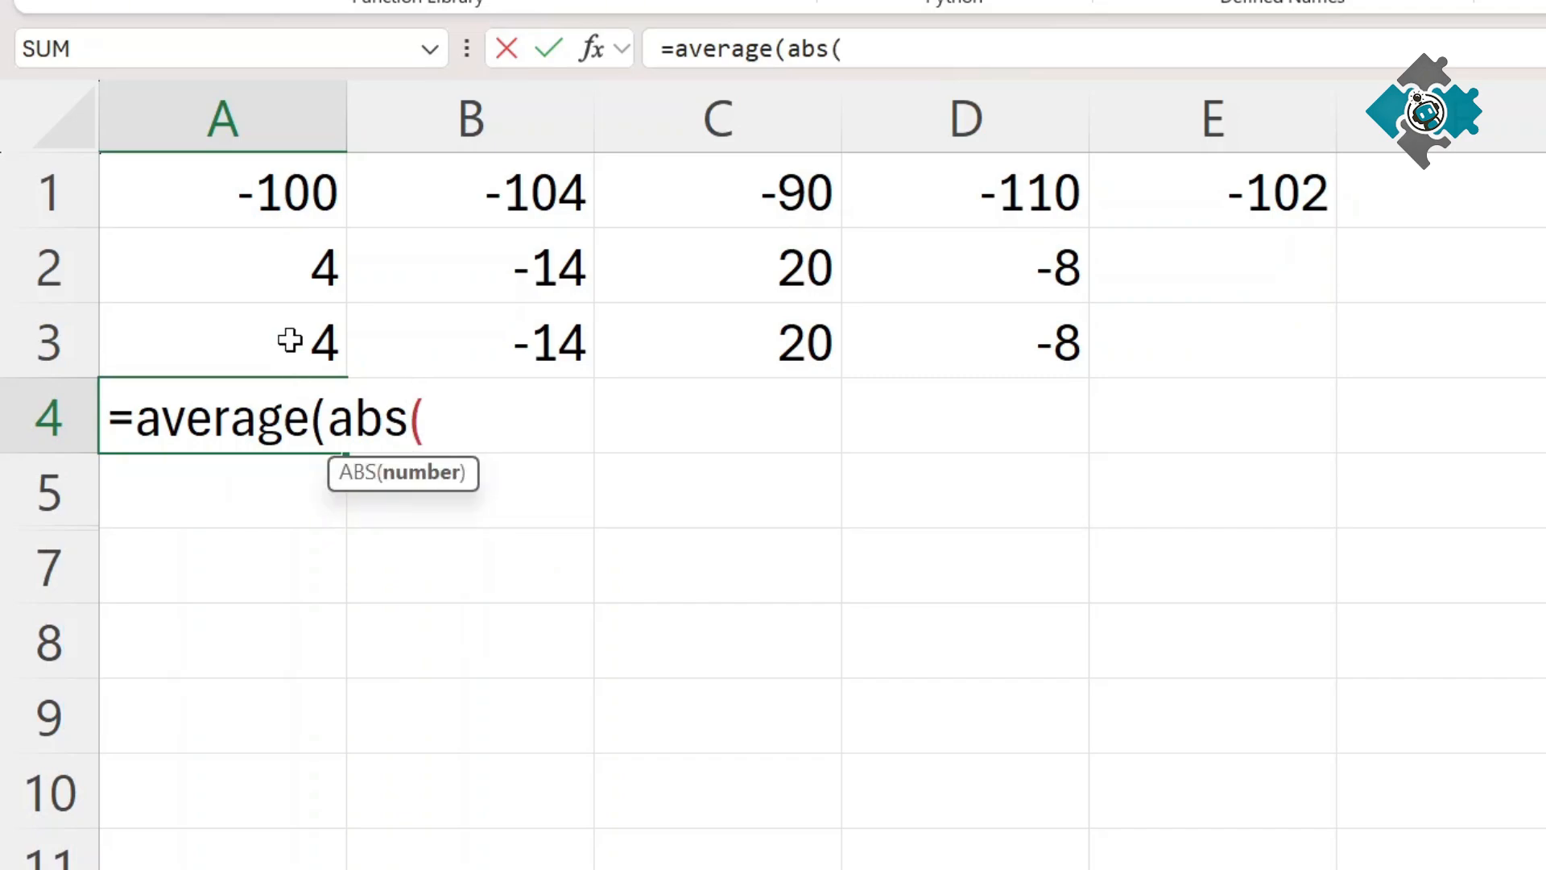
click(290, 341)
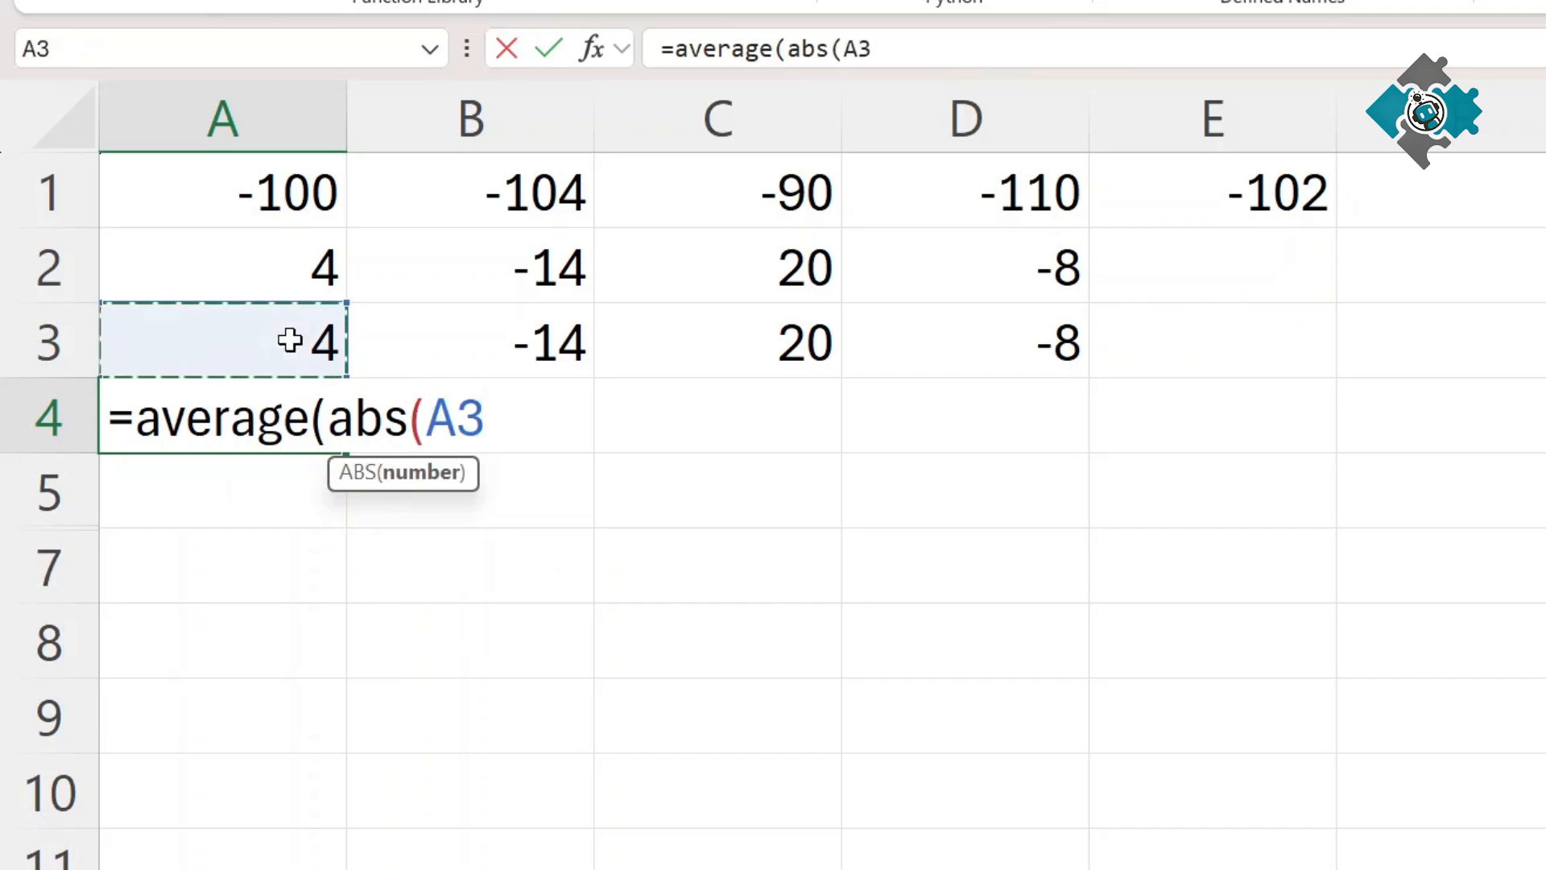
drag(290, 340, 976, 330)
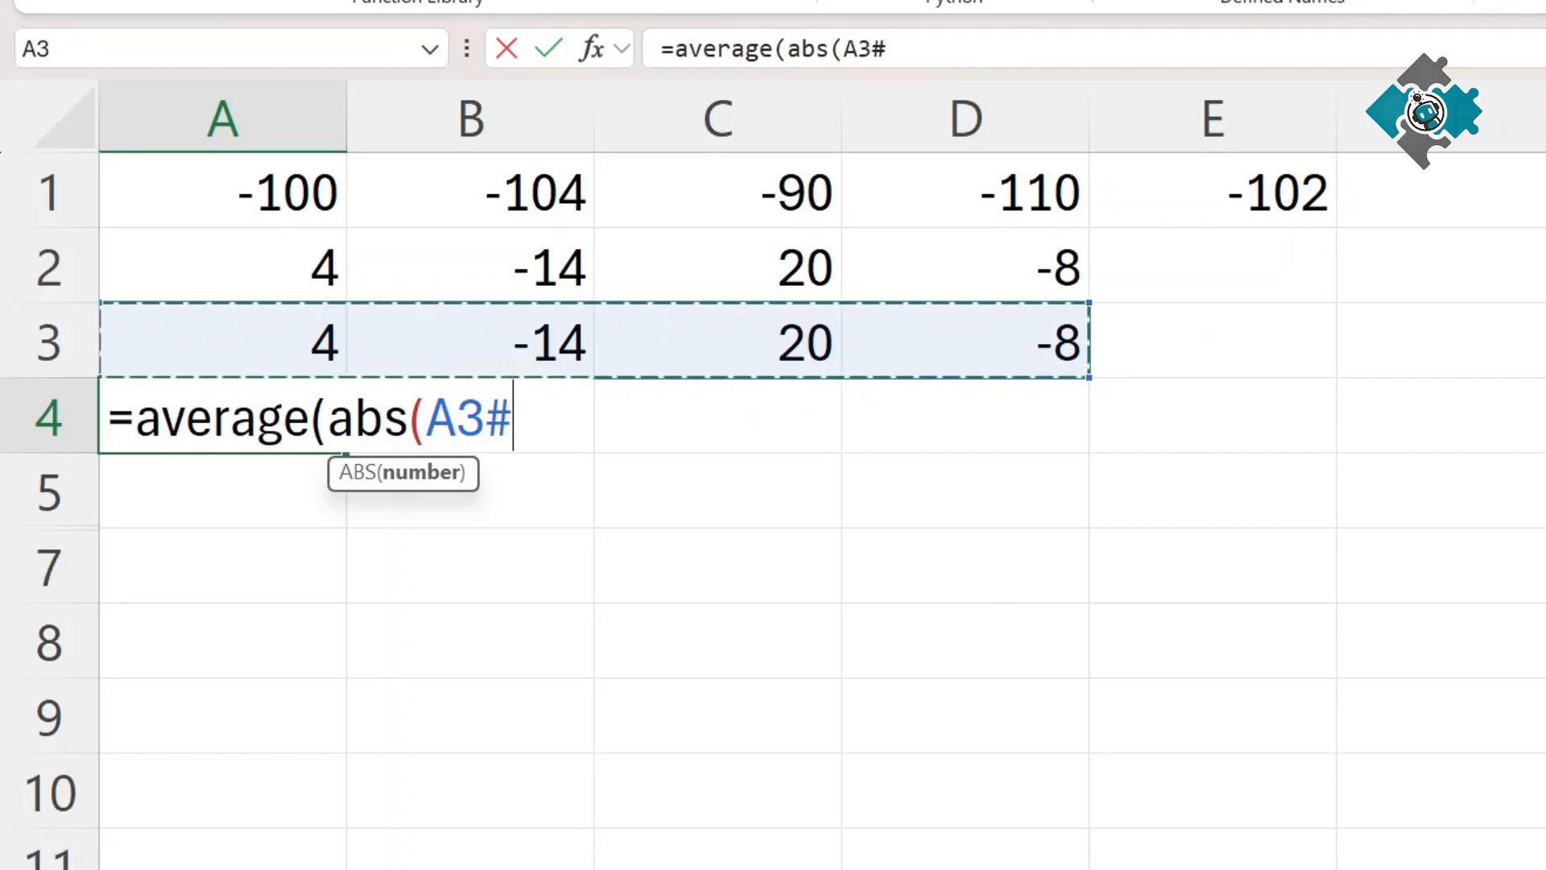
text()))
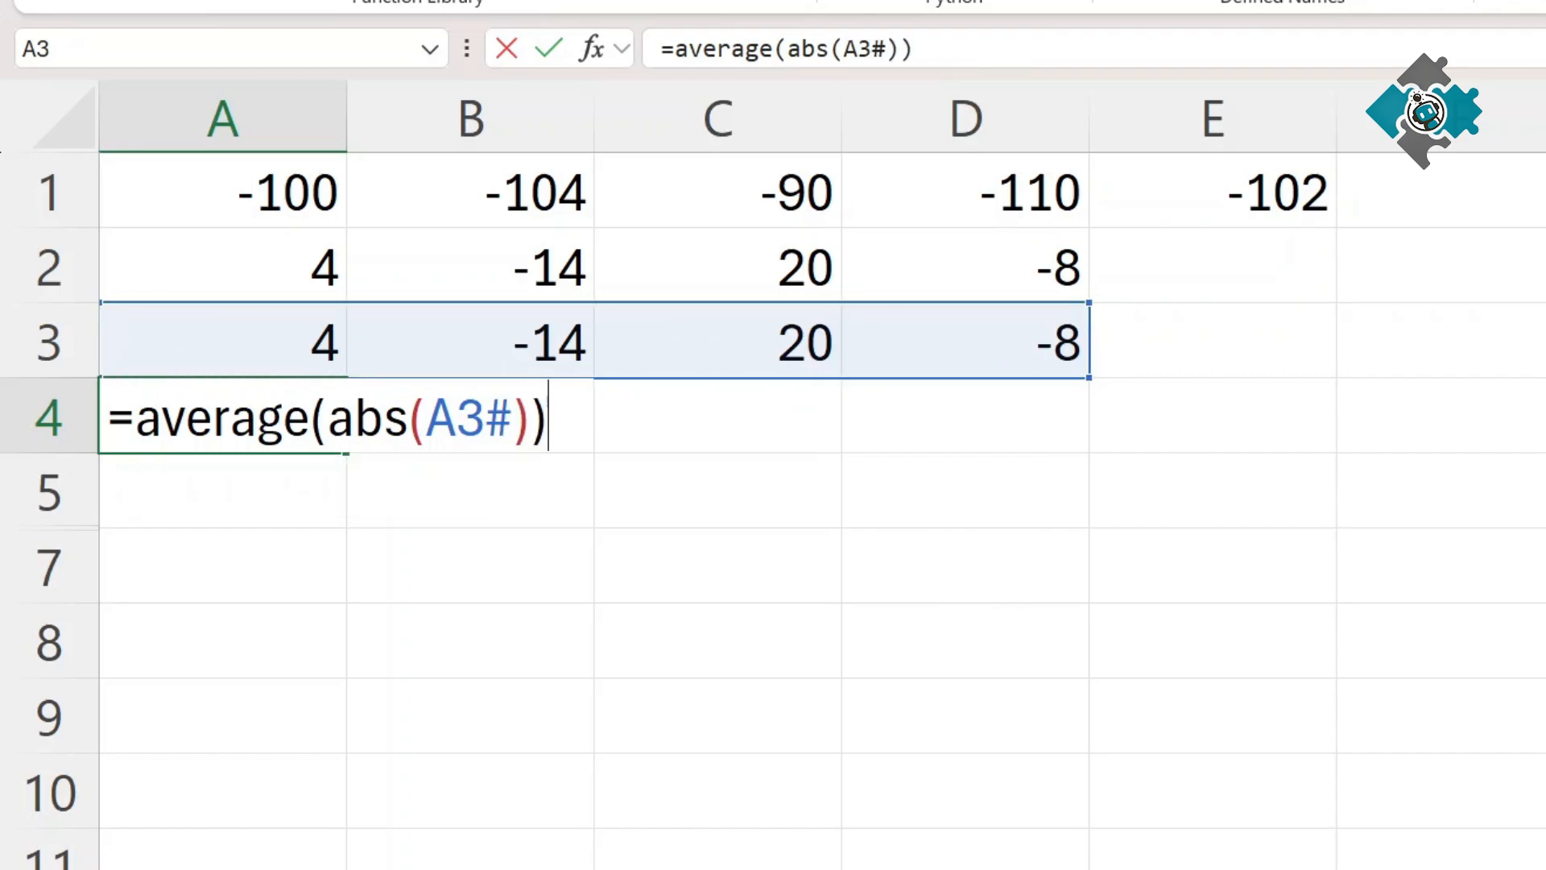
key(Return)
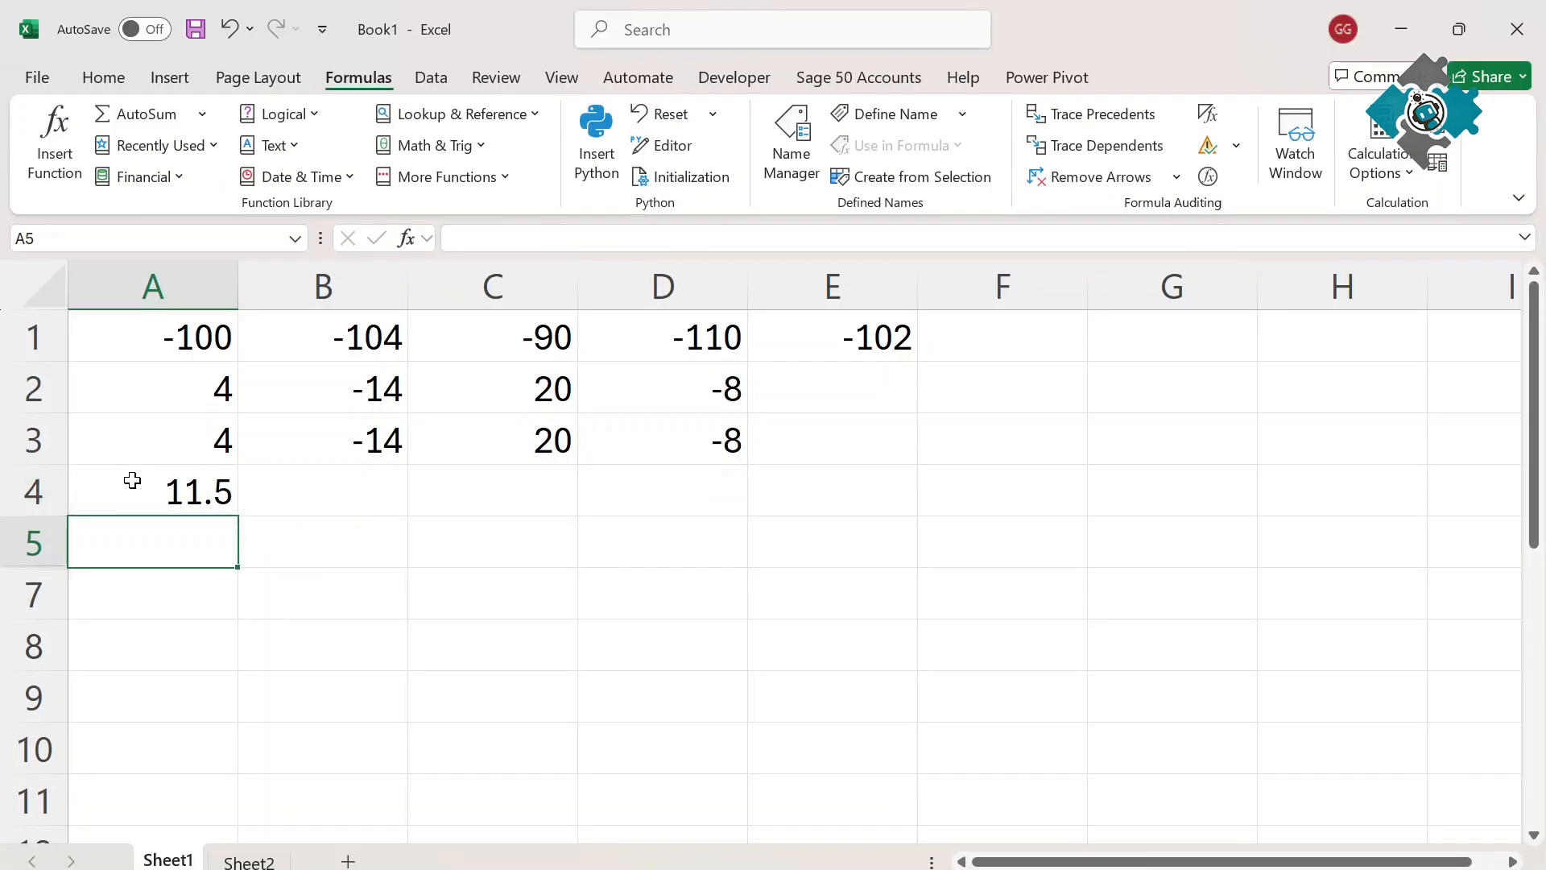
- Duplicate the formula of cell A4 unchanged into cell A5, keeping its A3# reference
click(132, 480)
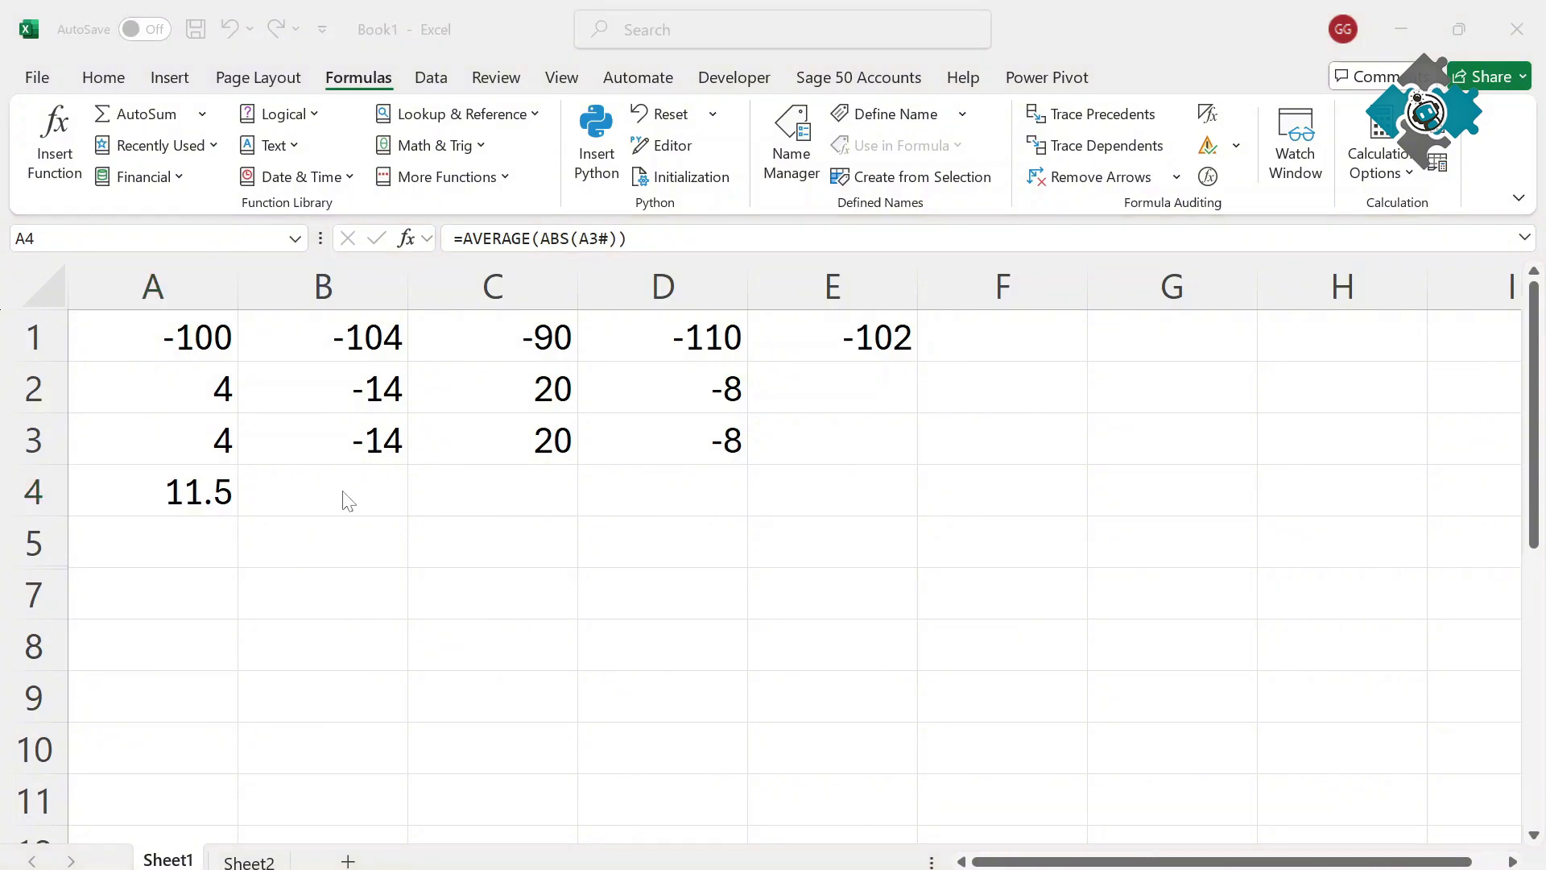
click(207, 540)
drag(635, 239, 257, 238)
key(Escape)
click(172, 534)
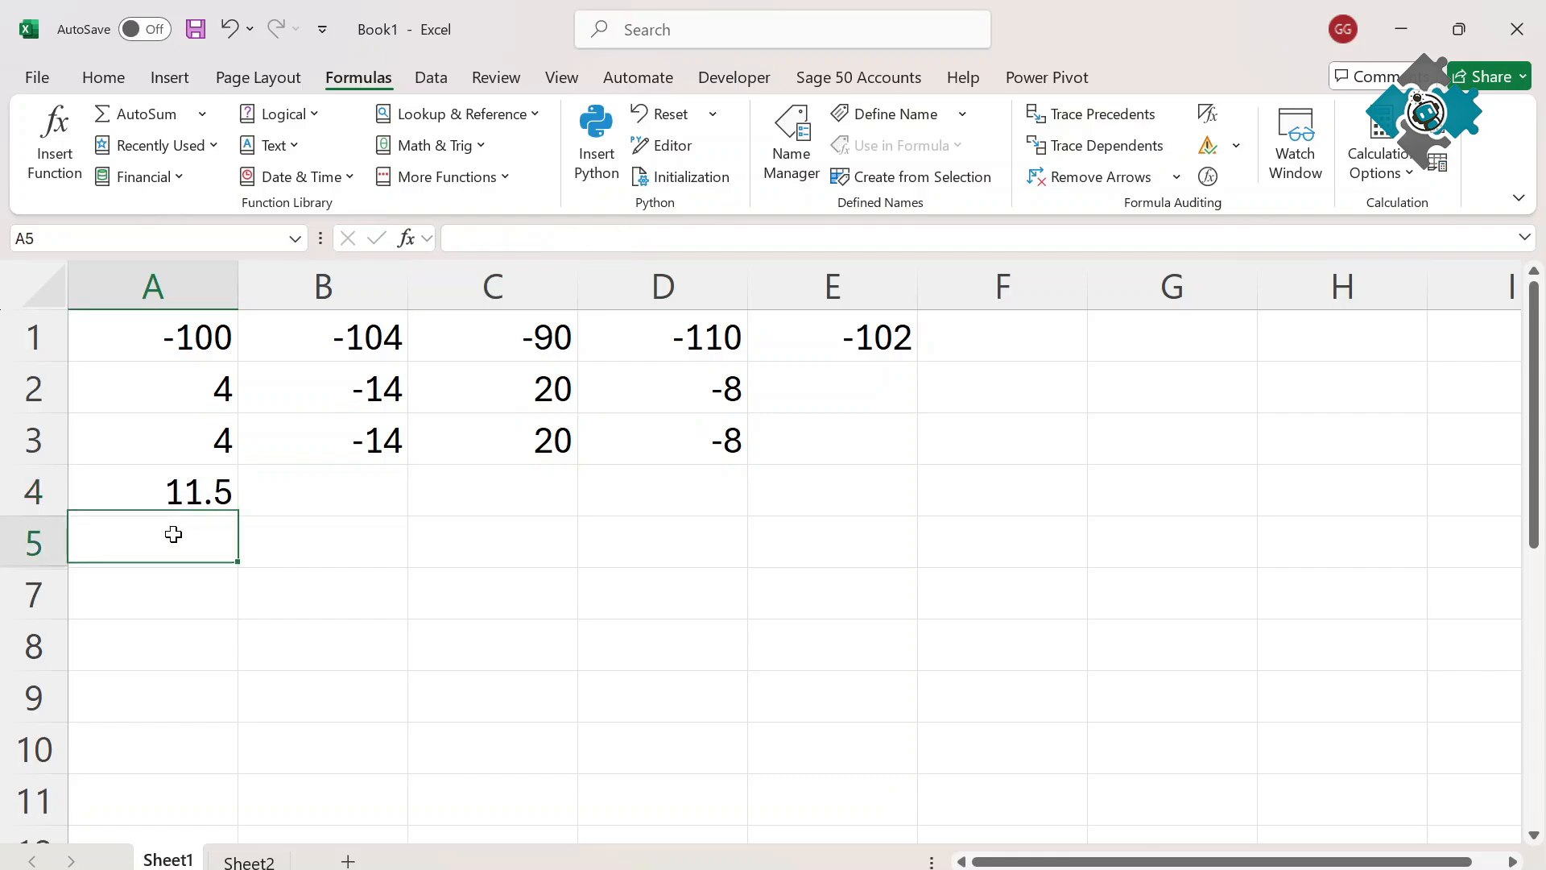
key(ctrl+apostrophe)
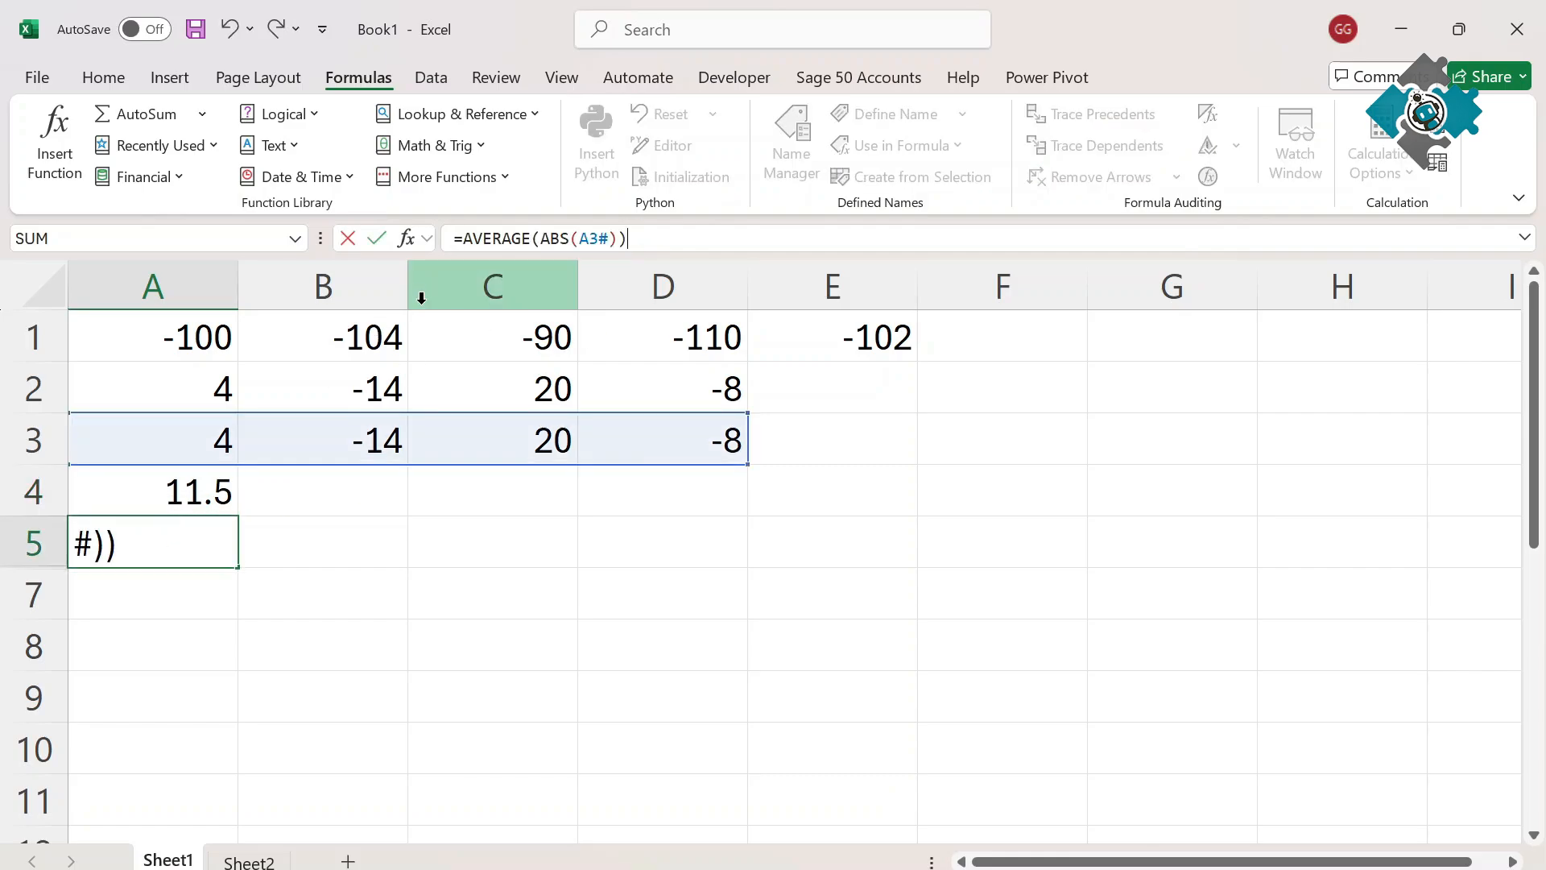
key(Return)
- Copy the expression A1:D1-B1:E1 from the formula in cell A3, leaving that formula unedited
click(169, 429)
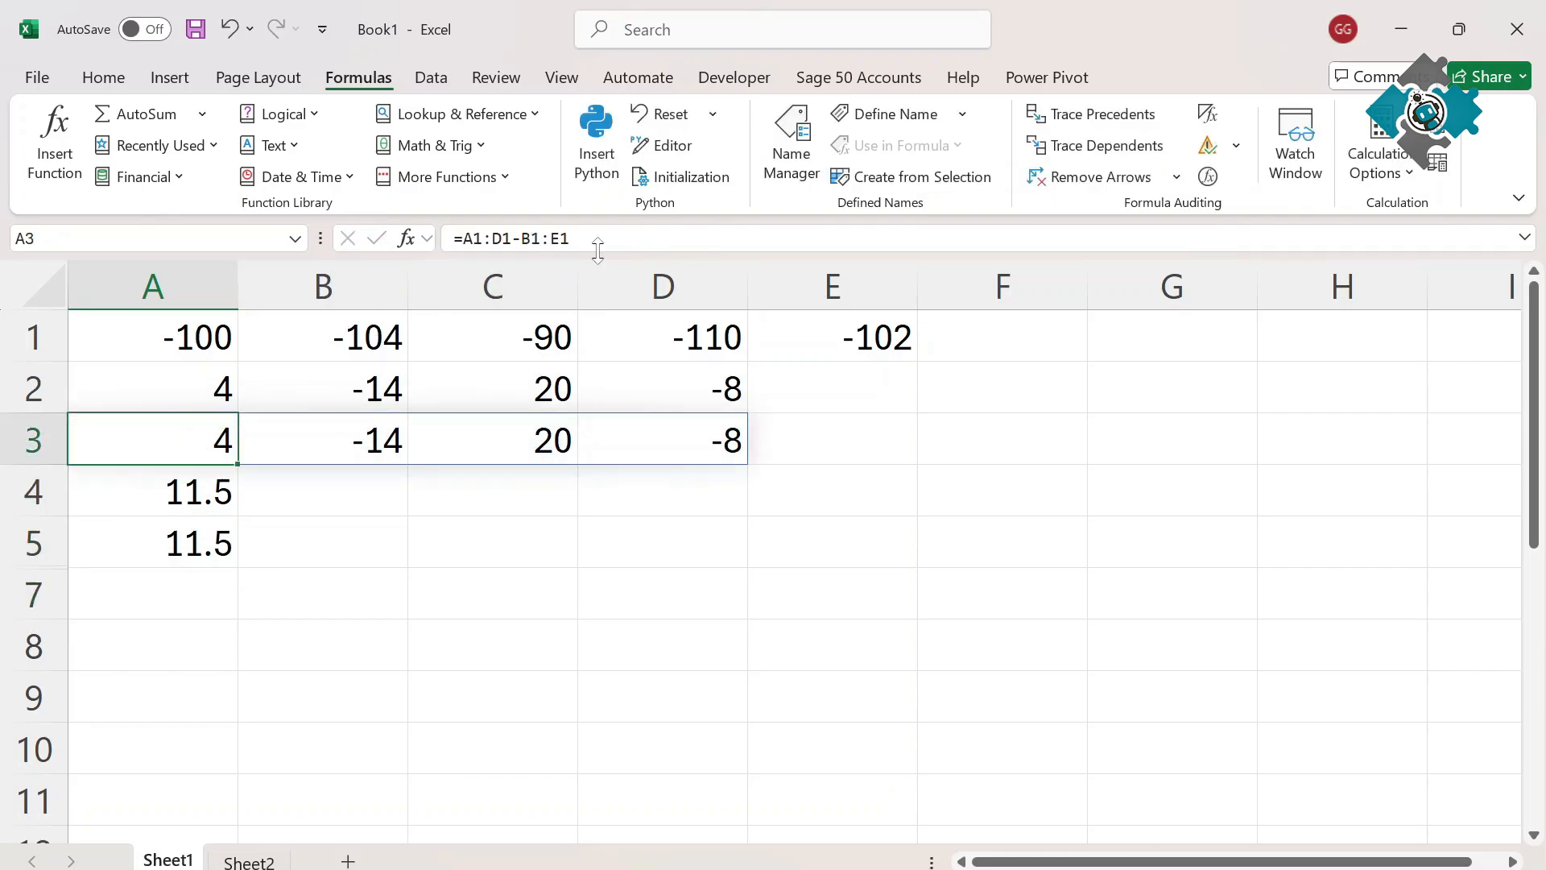
drag(598, 244, 462, 239)
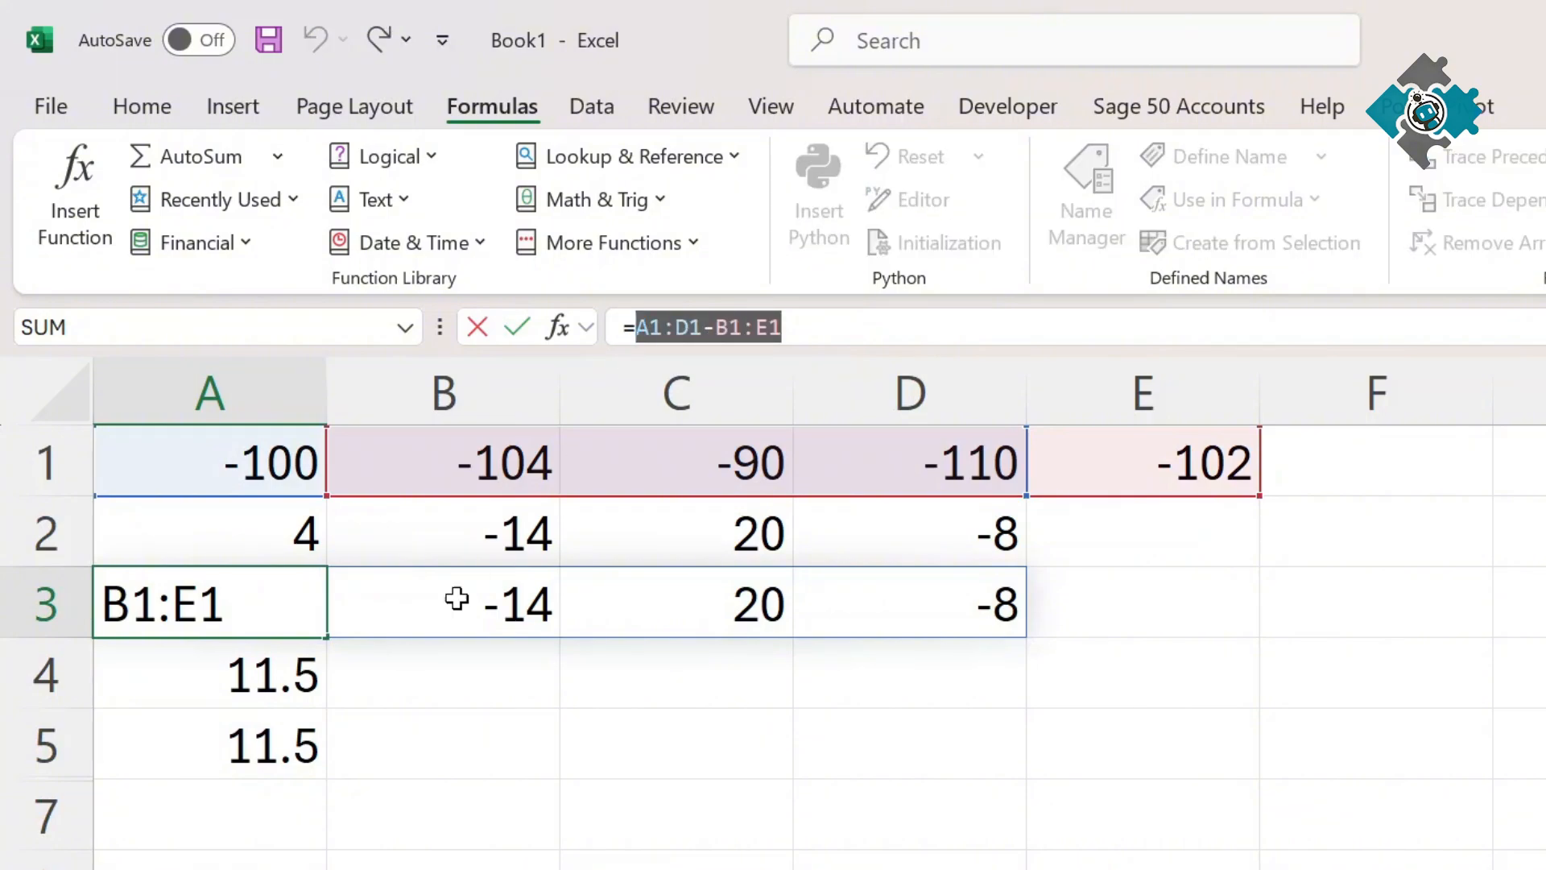
key(ctrl+c)
key(Escape)
- Replace A3# in cell A5's formula with the copied expression, giving =AVERAGE(ABS(A1:D1-B1:E1)), and review the result
key(Down)
key(Down)
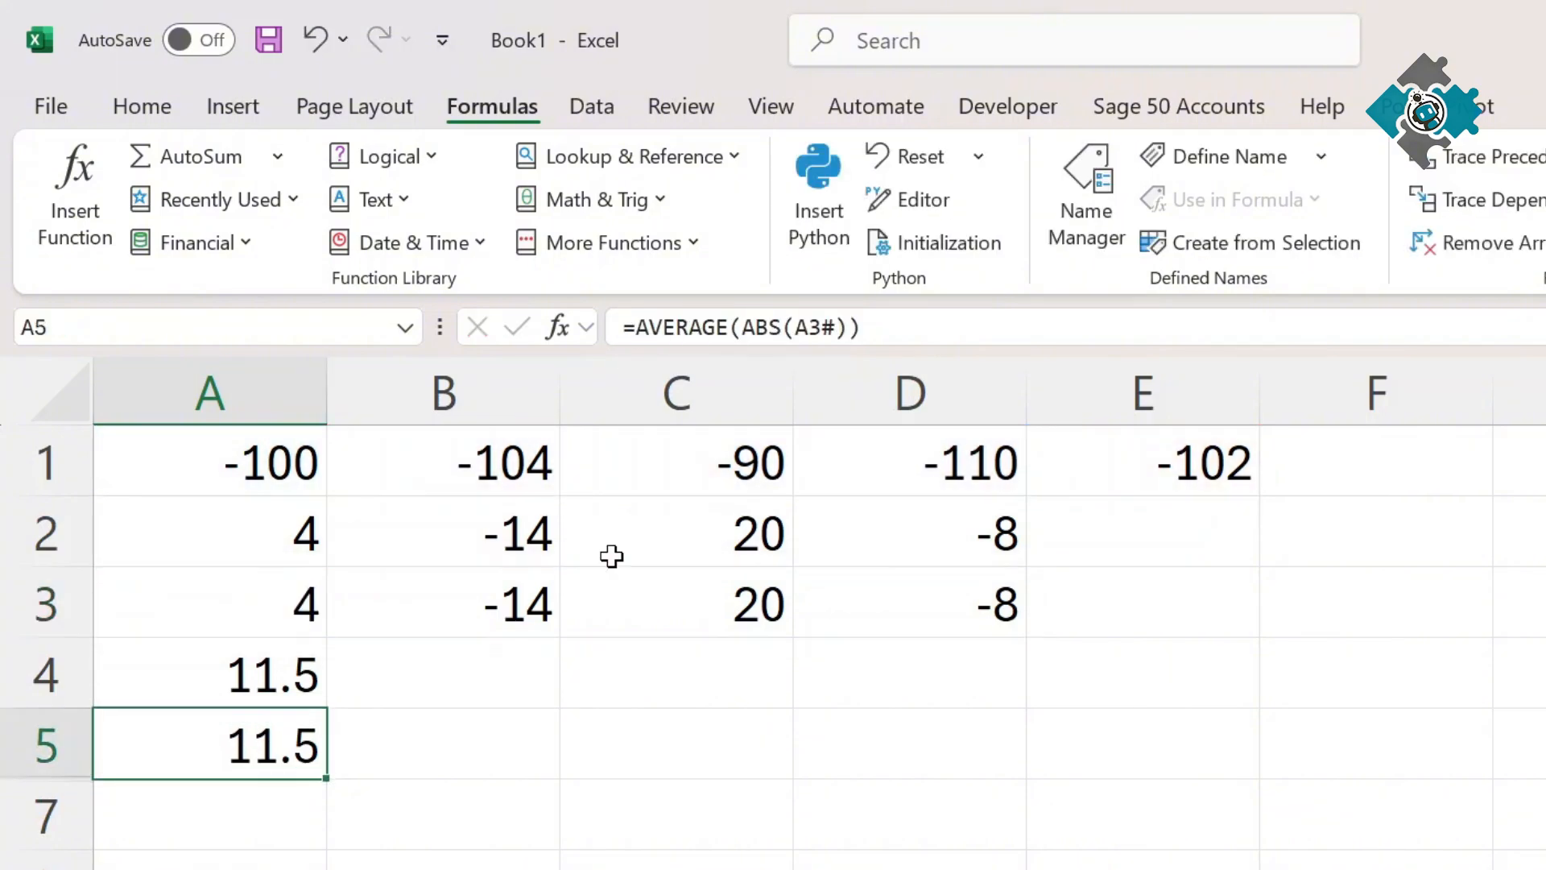
drag(797, 325, 835, 328)
key(ctrl+v)
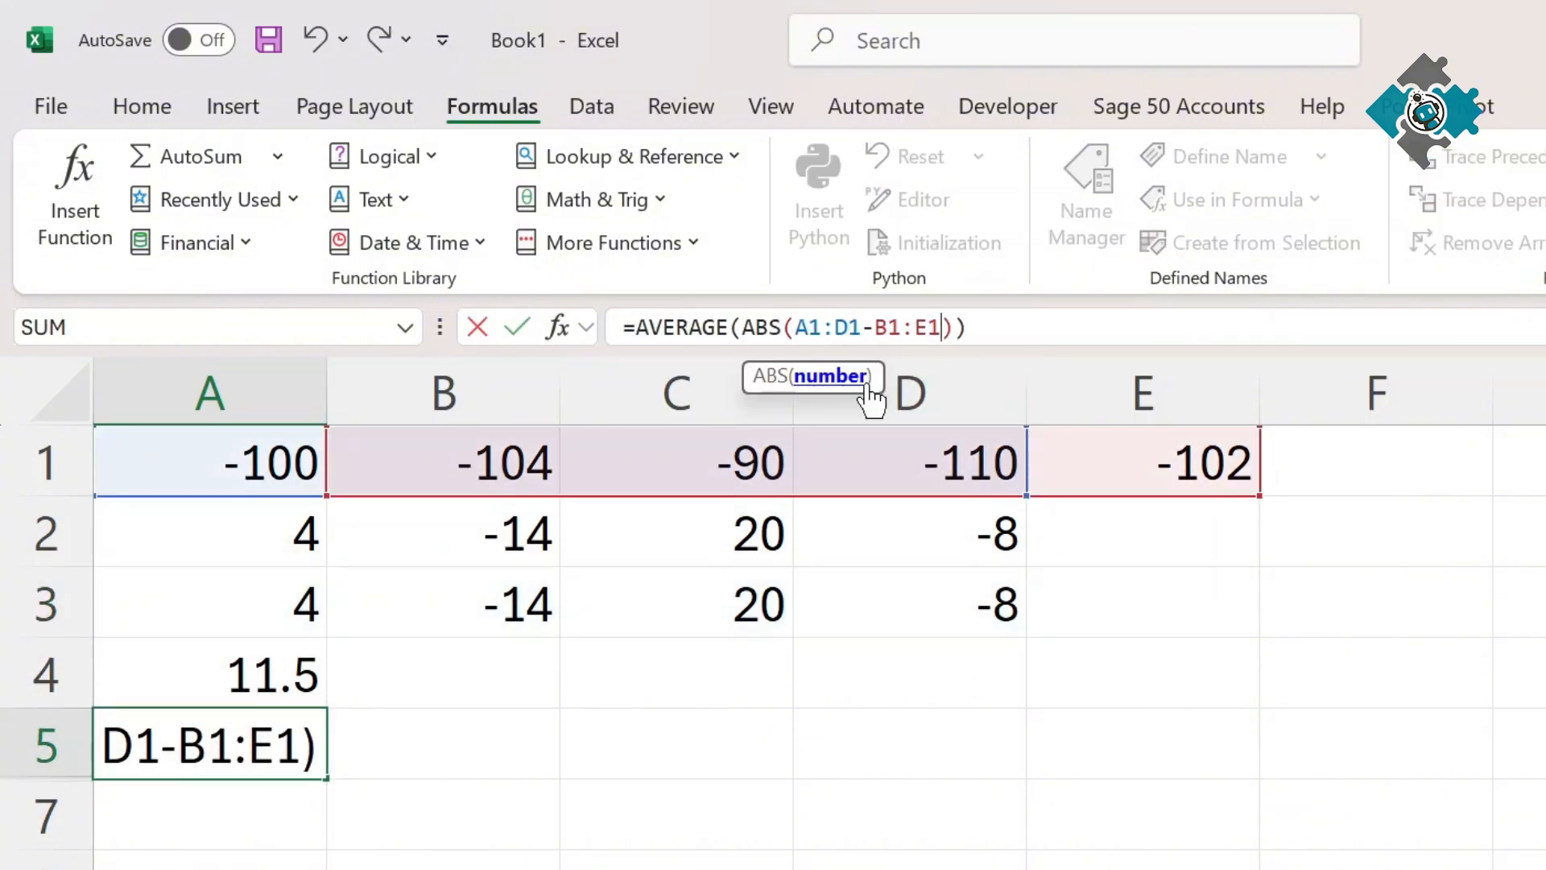
key(Return)
key(Up)
key(F2)
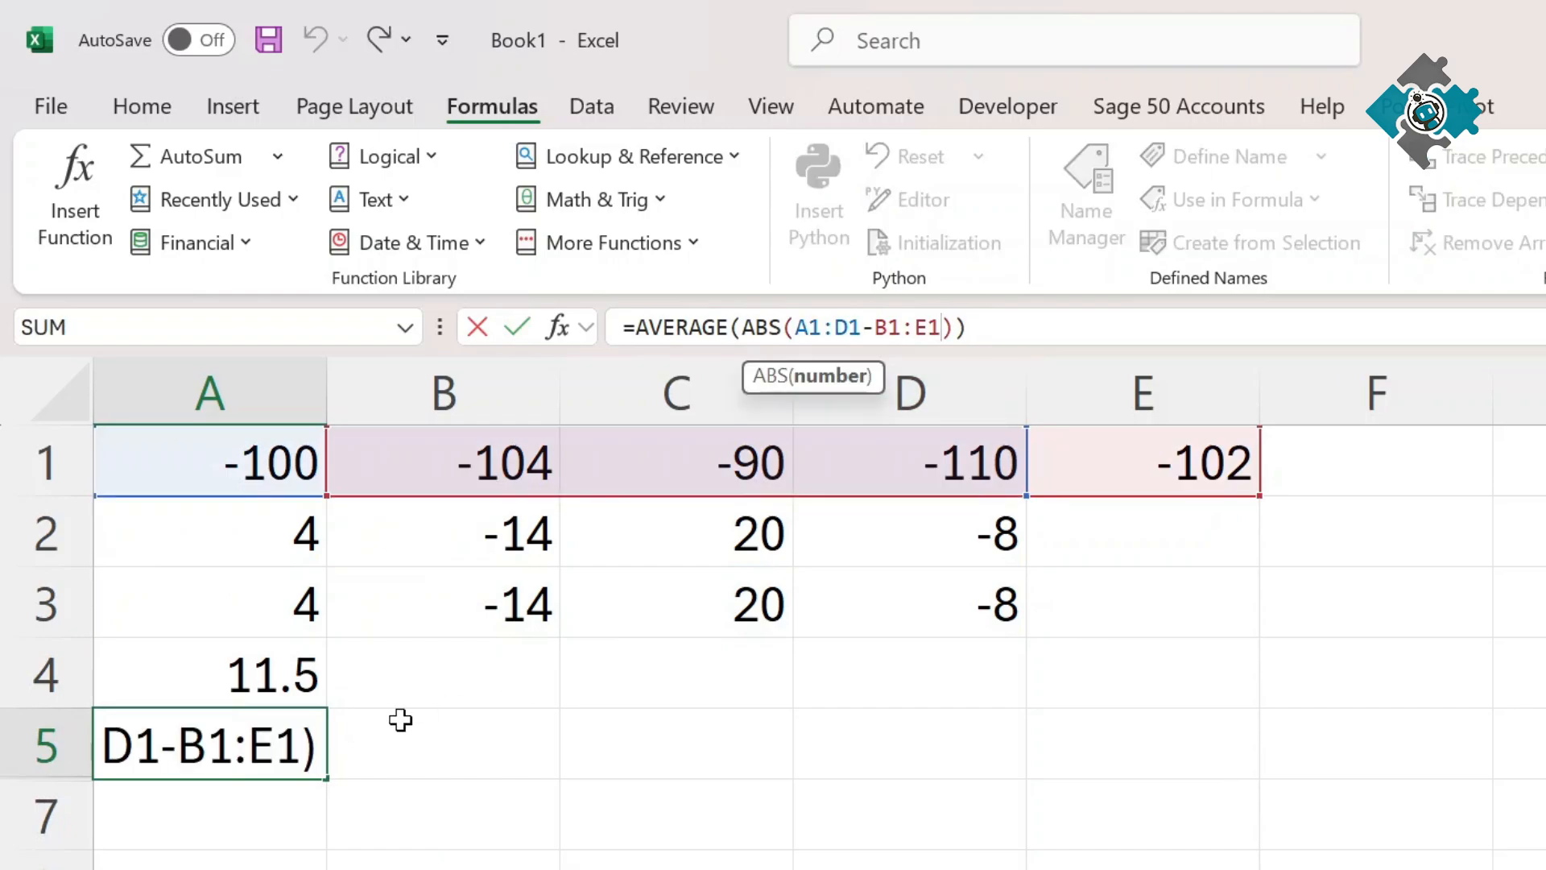
key(Return)
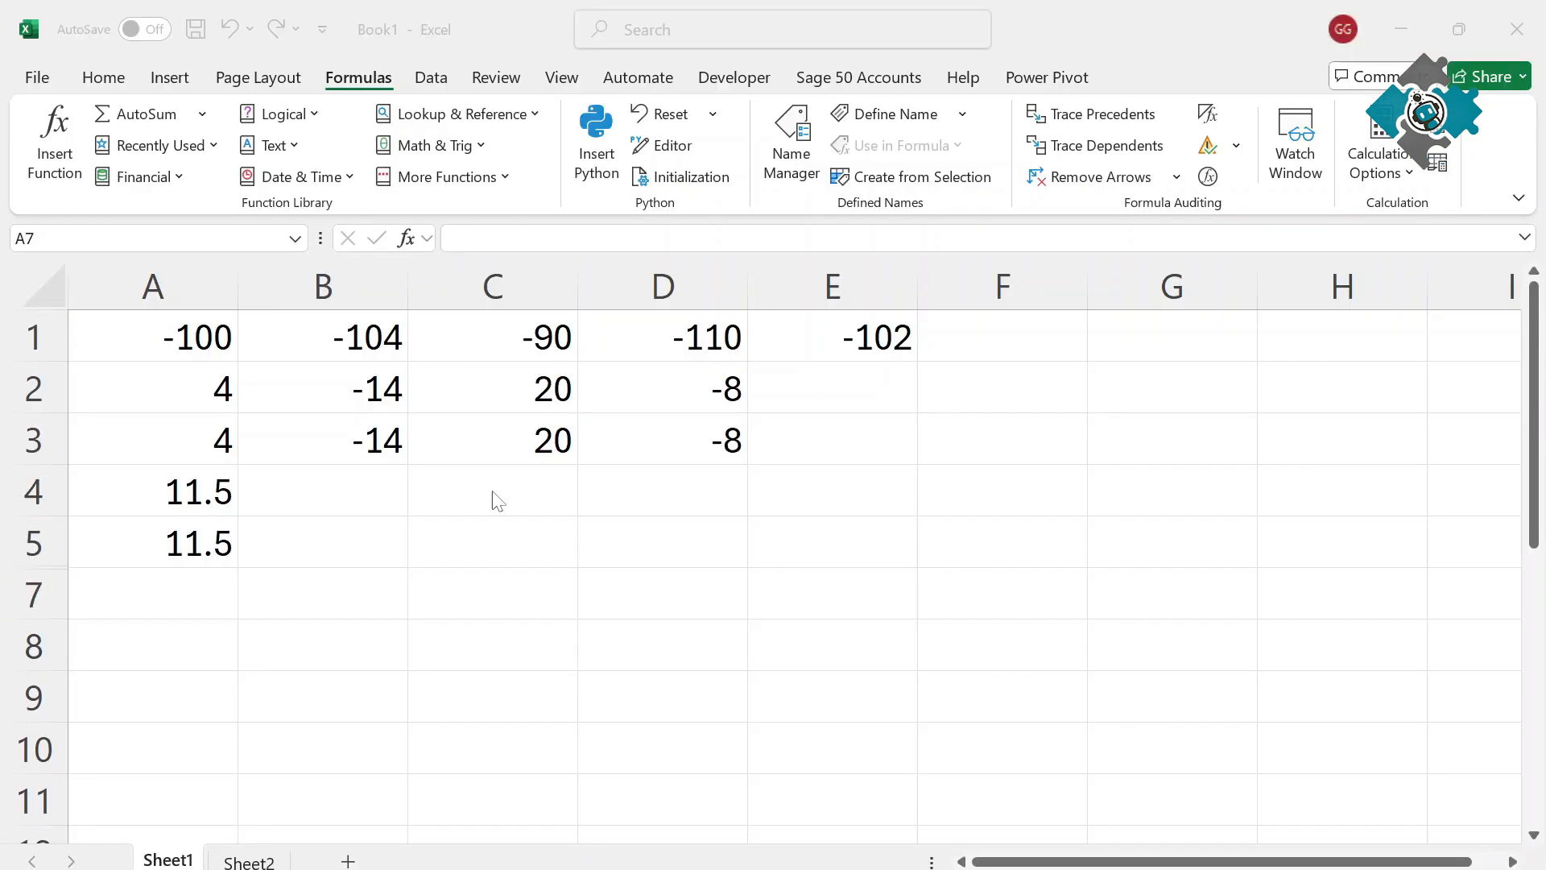
click(222, 594)
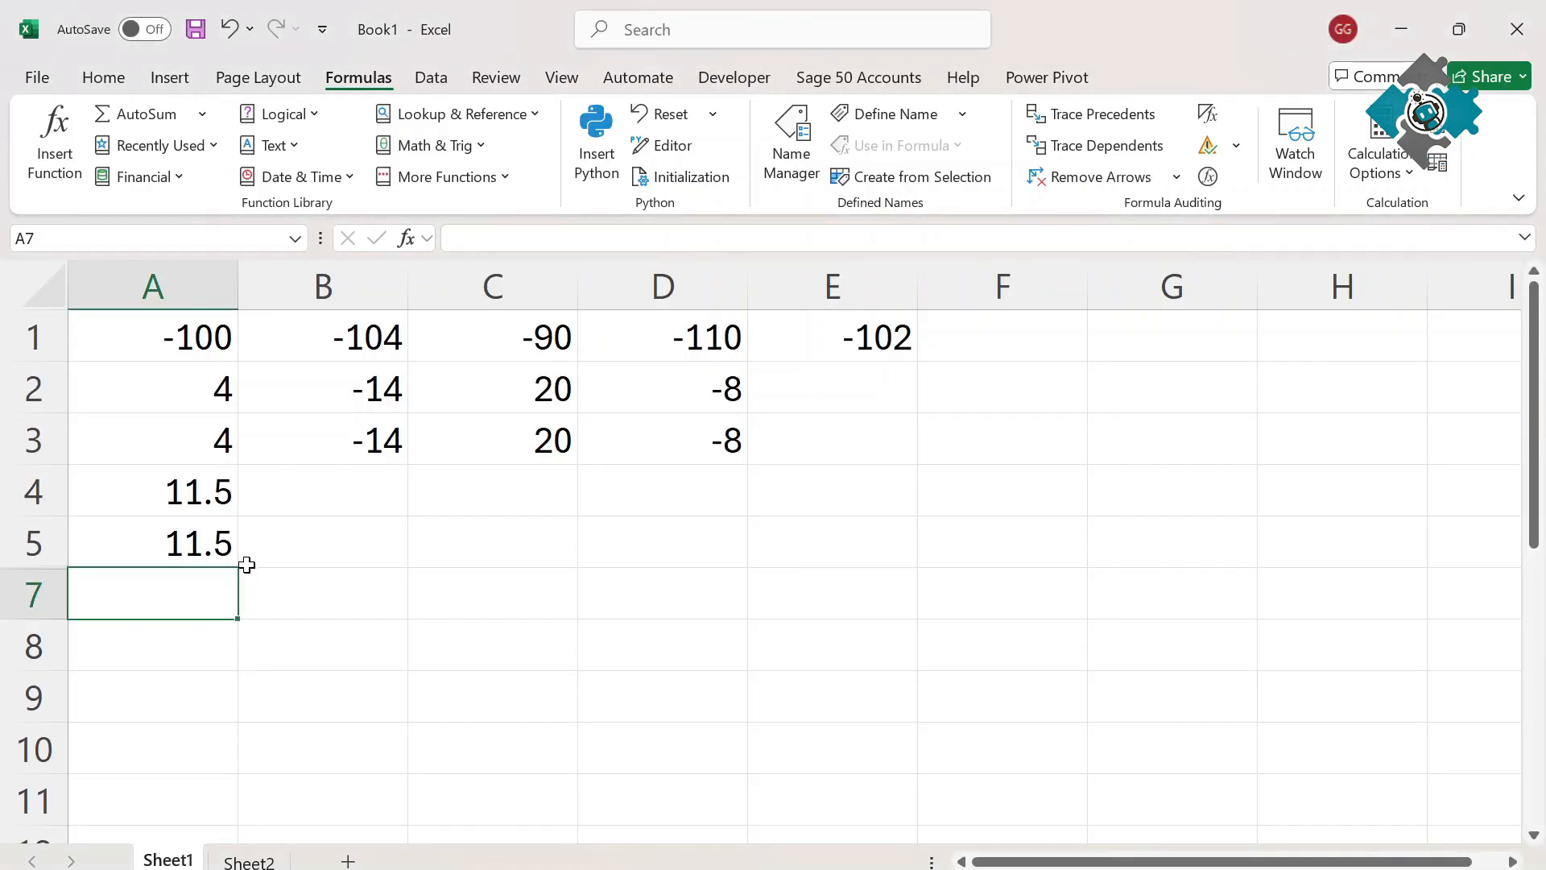
click(161, 547)
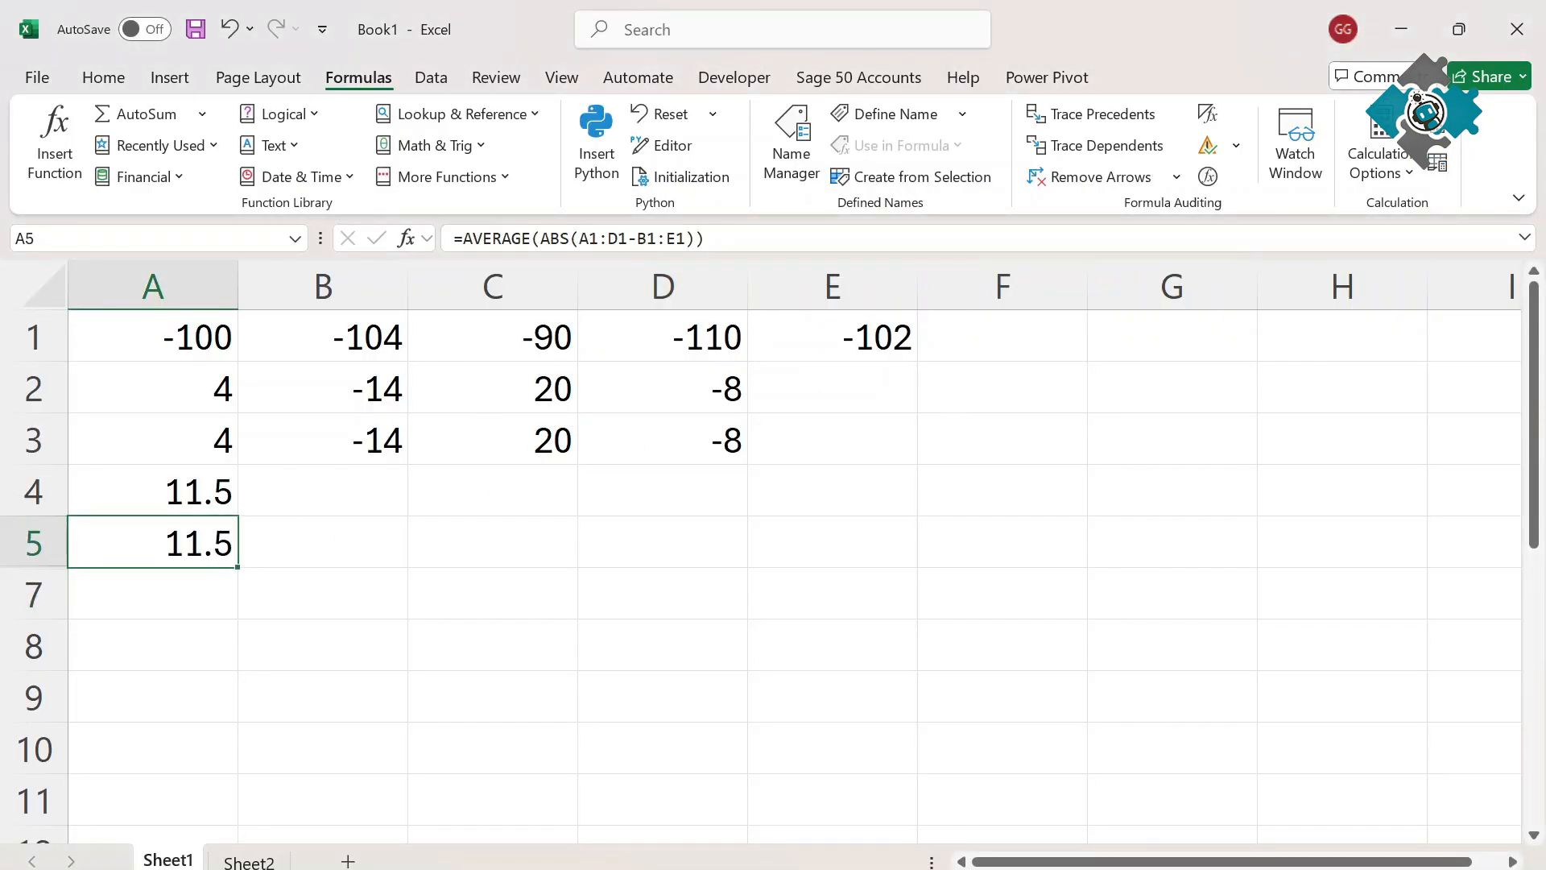
- Review the ranges used in cell A5's formula and row 1's values, and enter =DROP(A1:E1,,1) in cell A7 to omit the first value
key(F2)
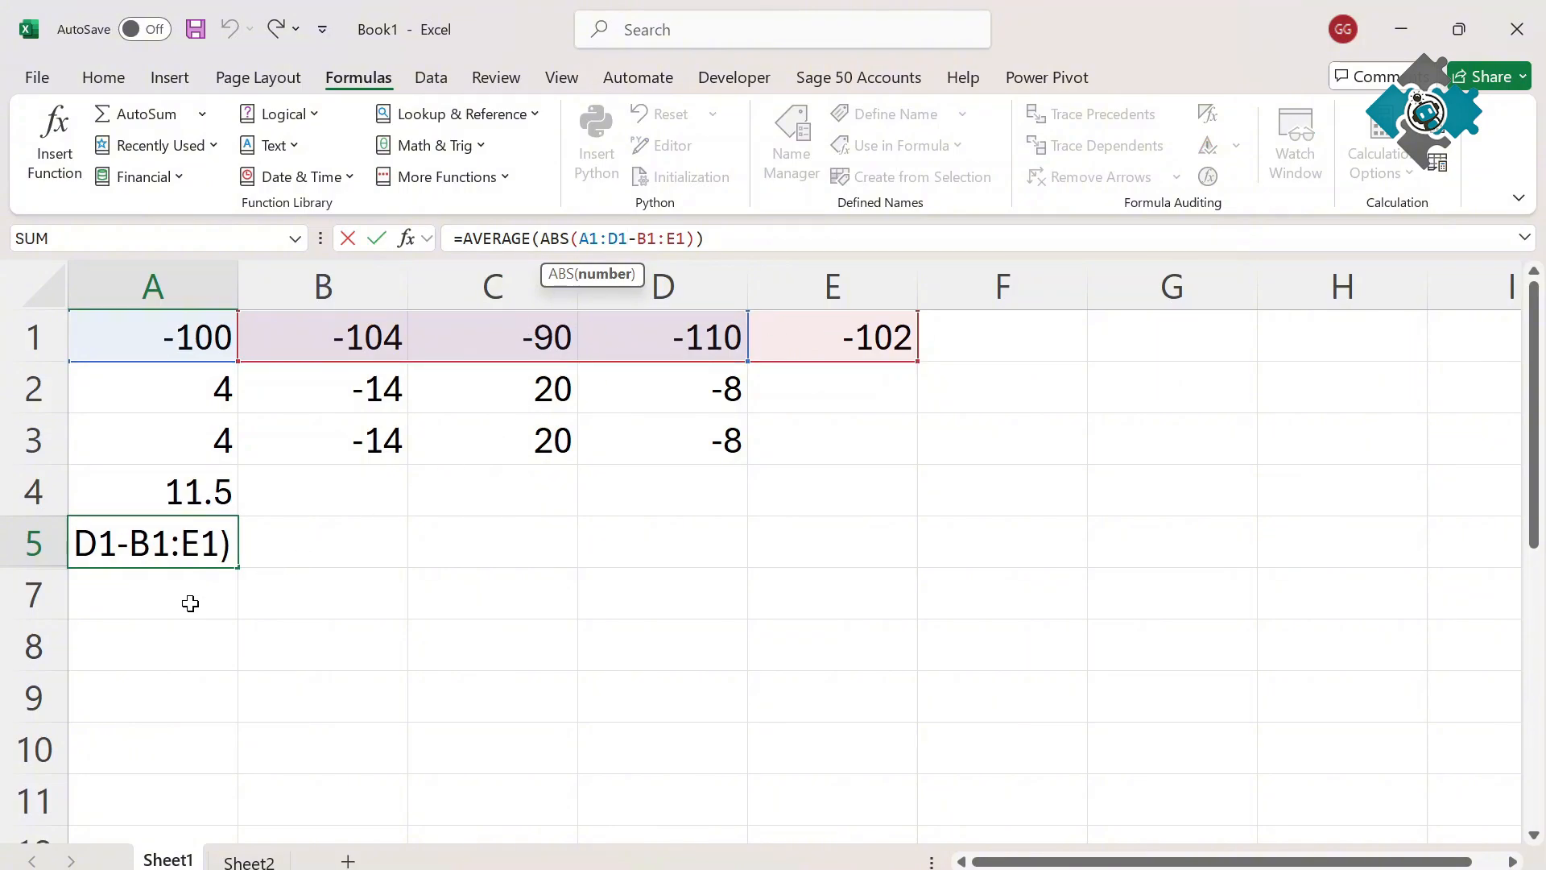
key(Escape)
click(132, 603)
drag(182, 343, 880, 335)
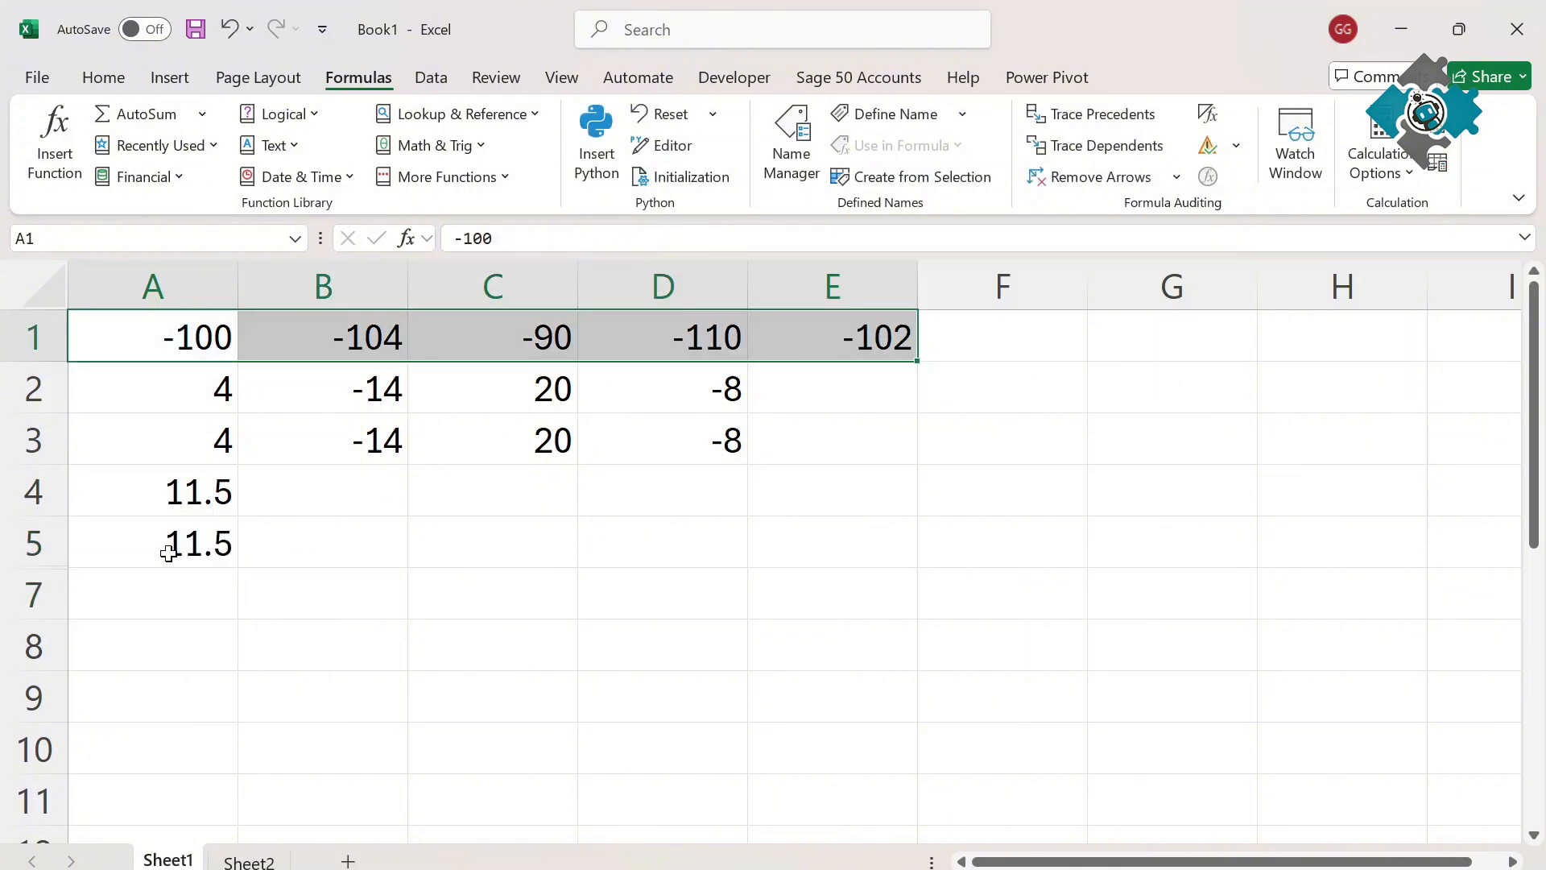
click(176, 608)
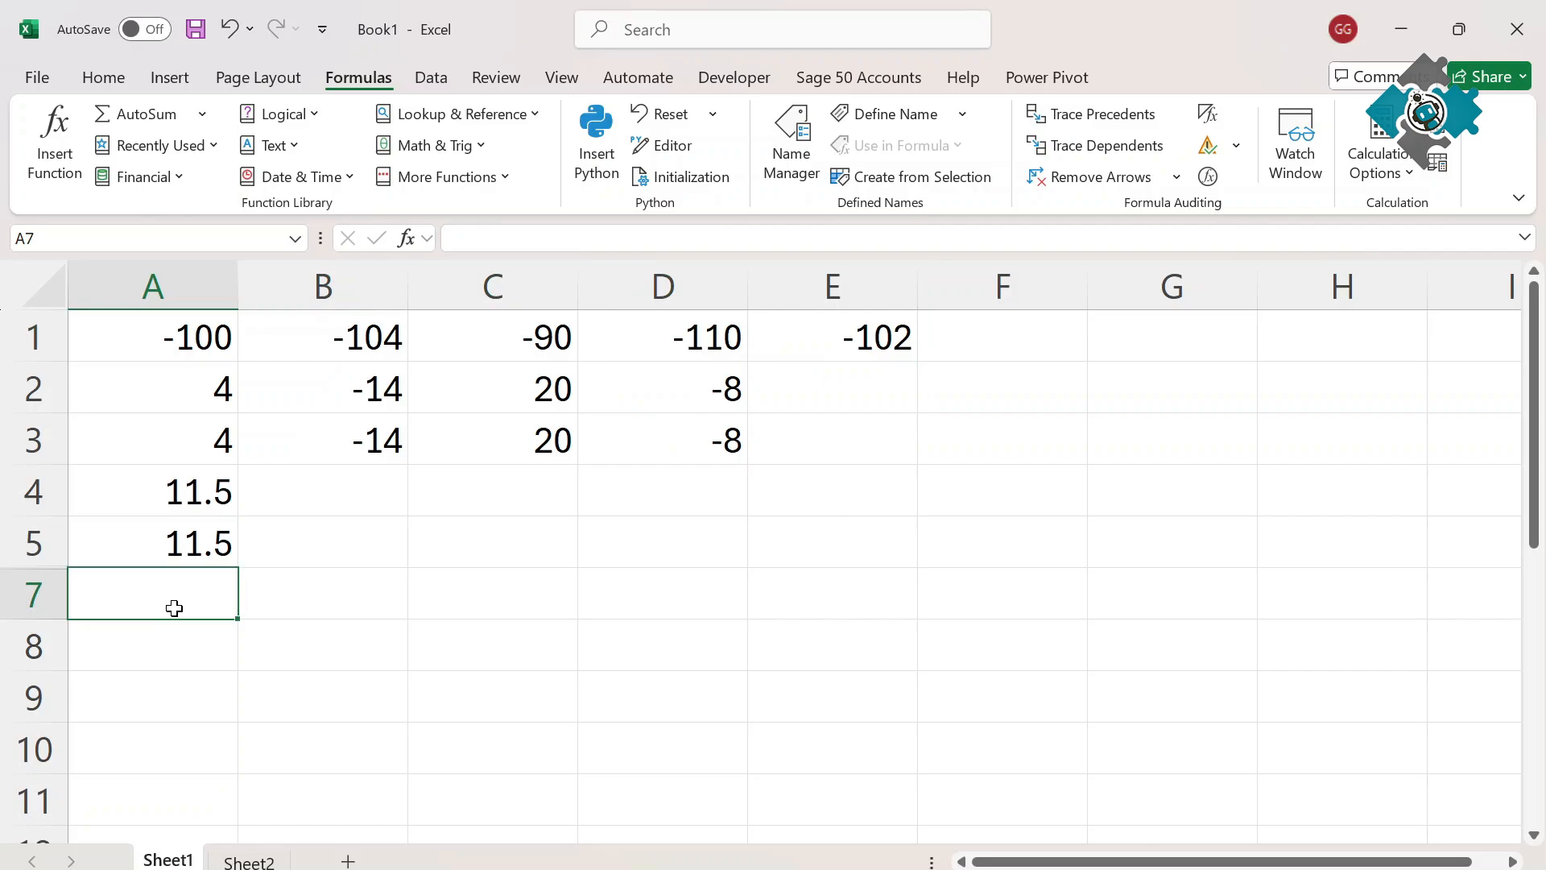
text(=drop)
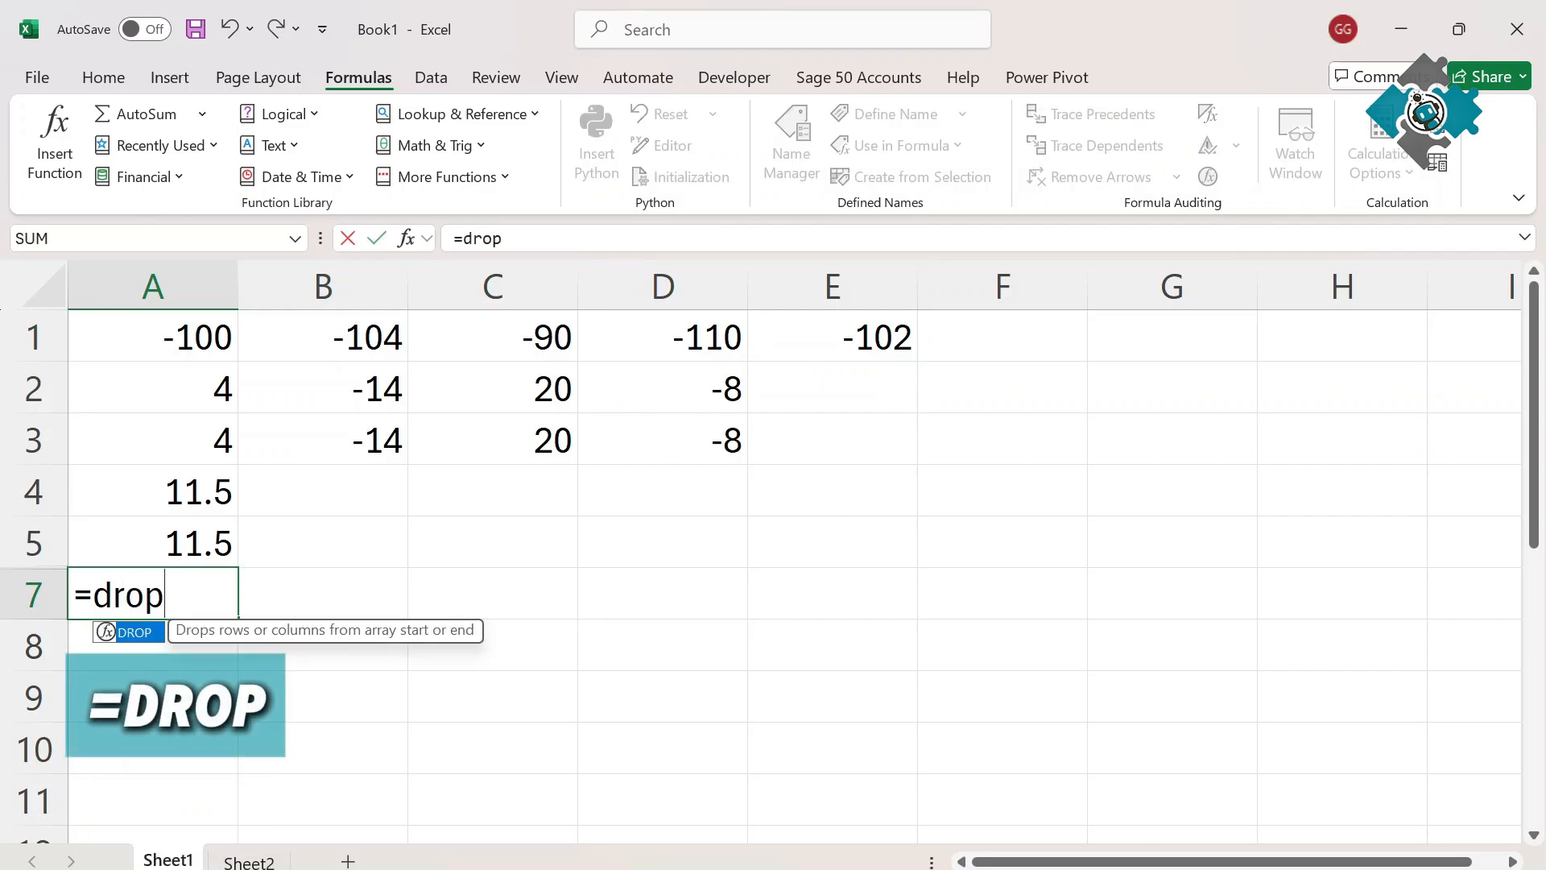
text(()
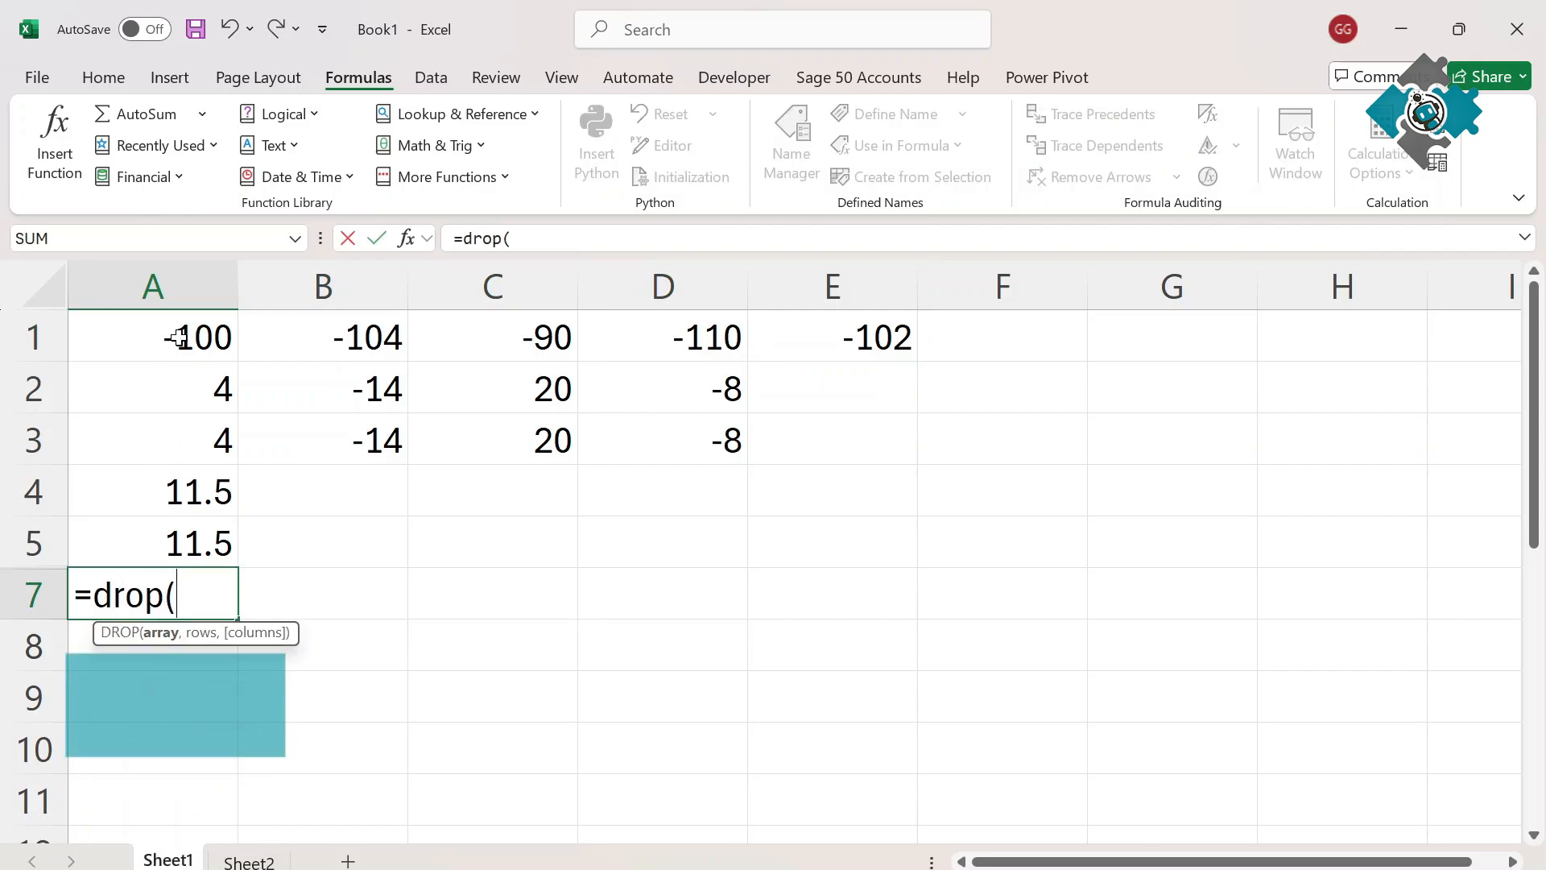
drag(172, 335, 773, 359)
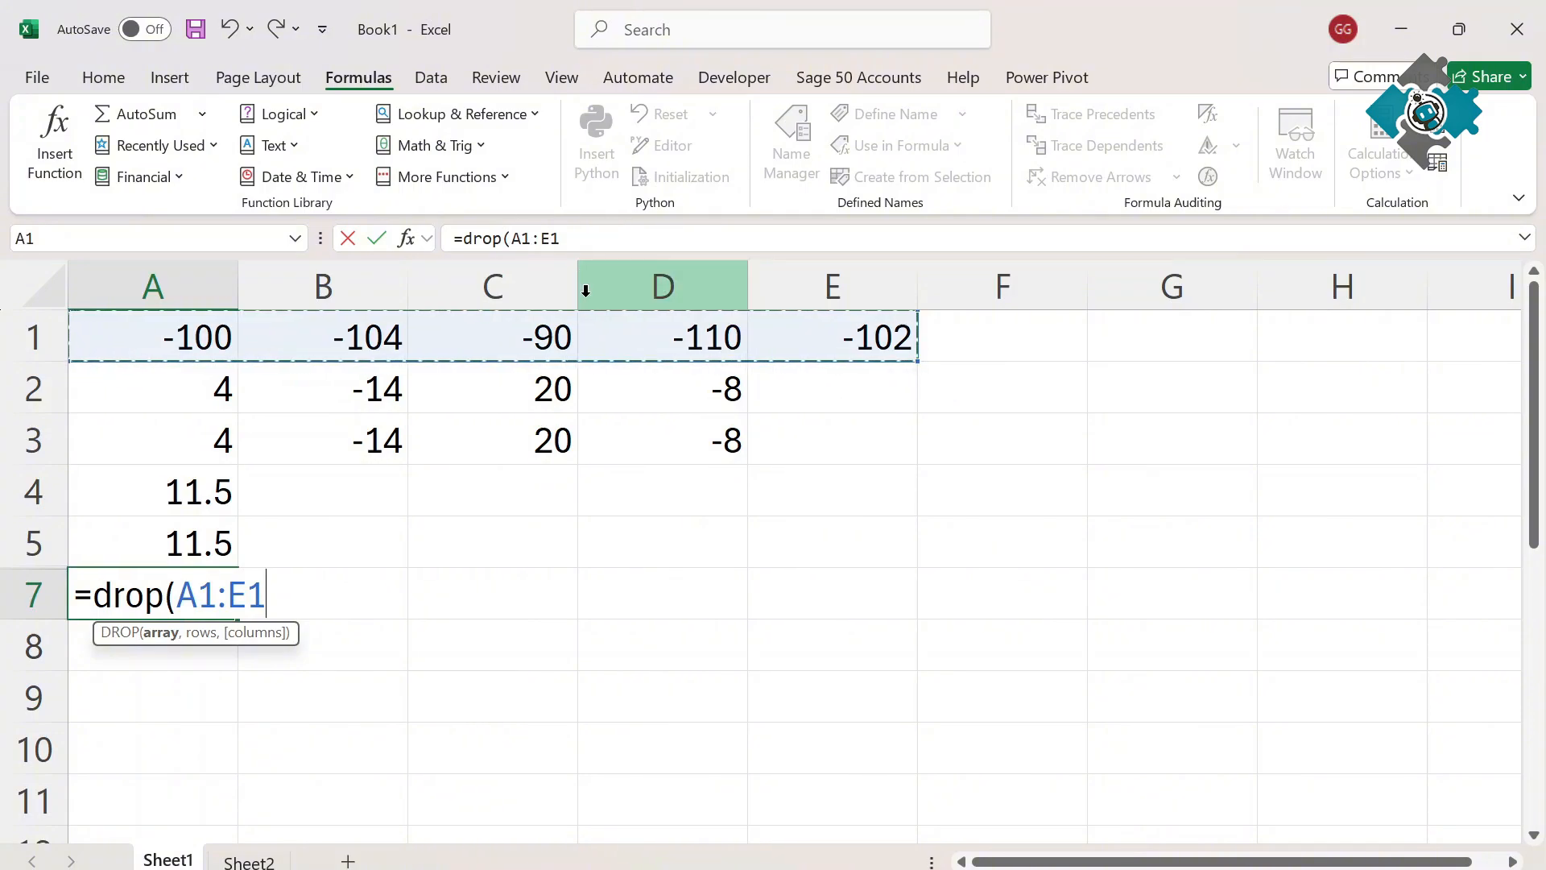
text(,)
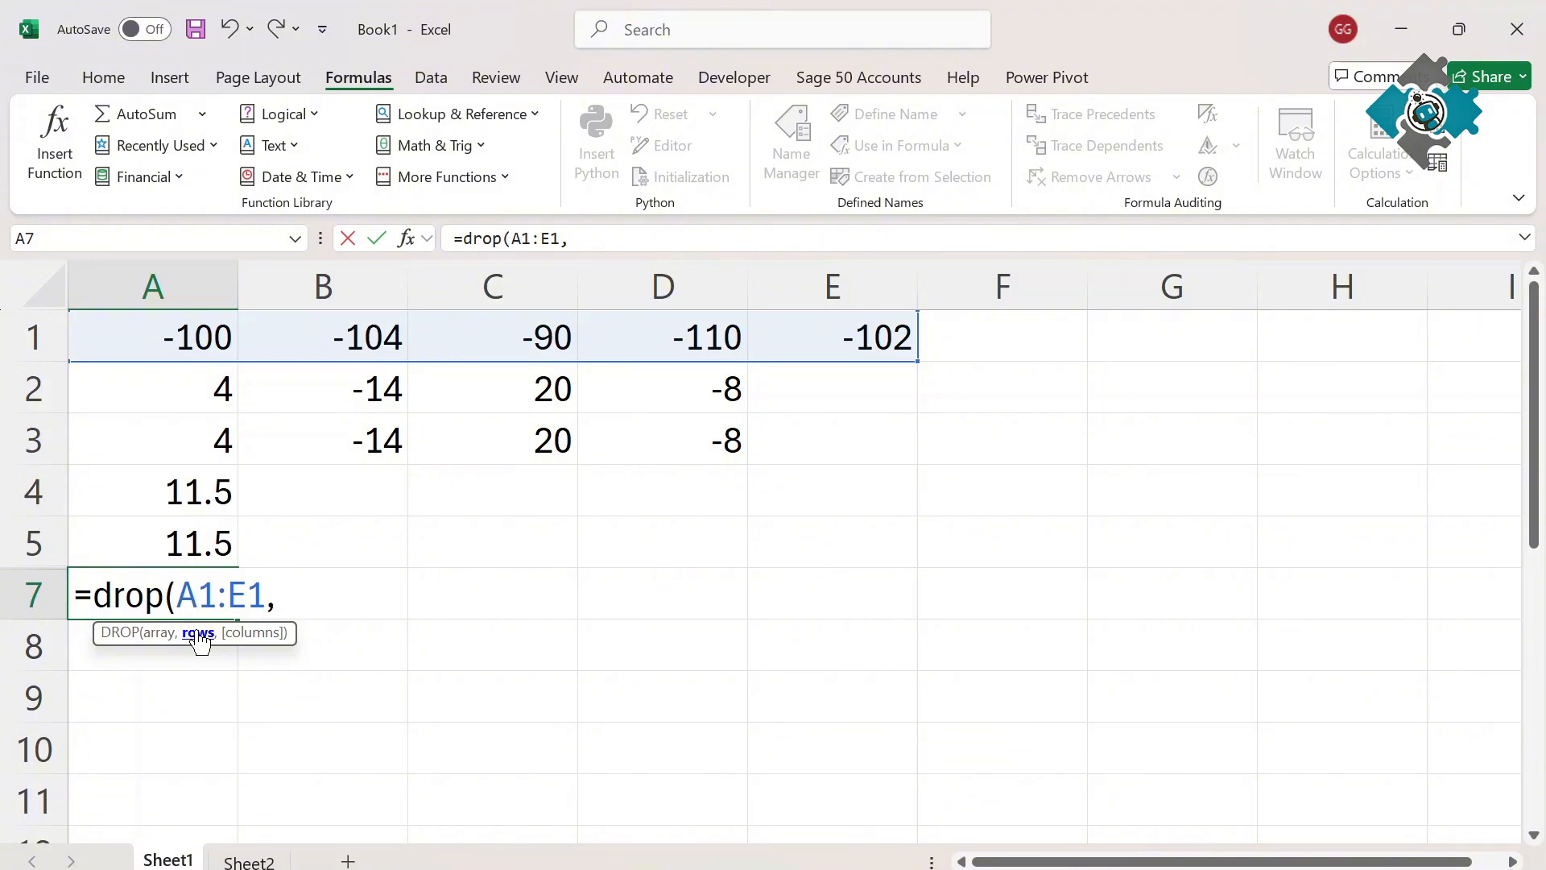
text(,)
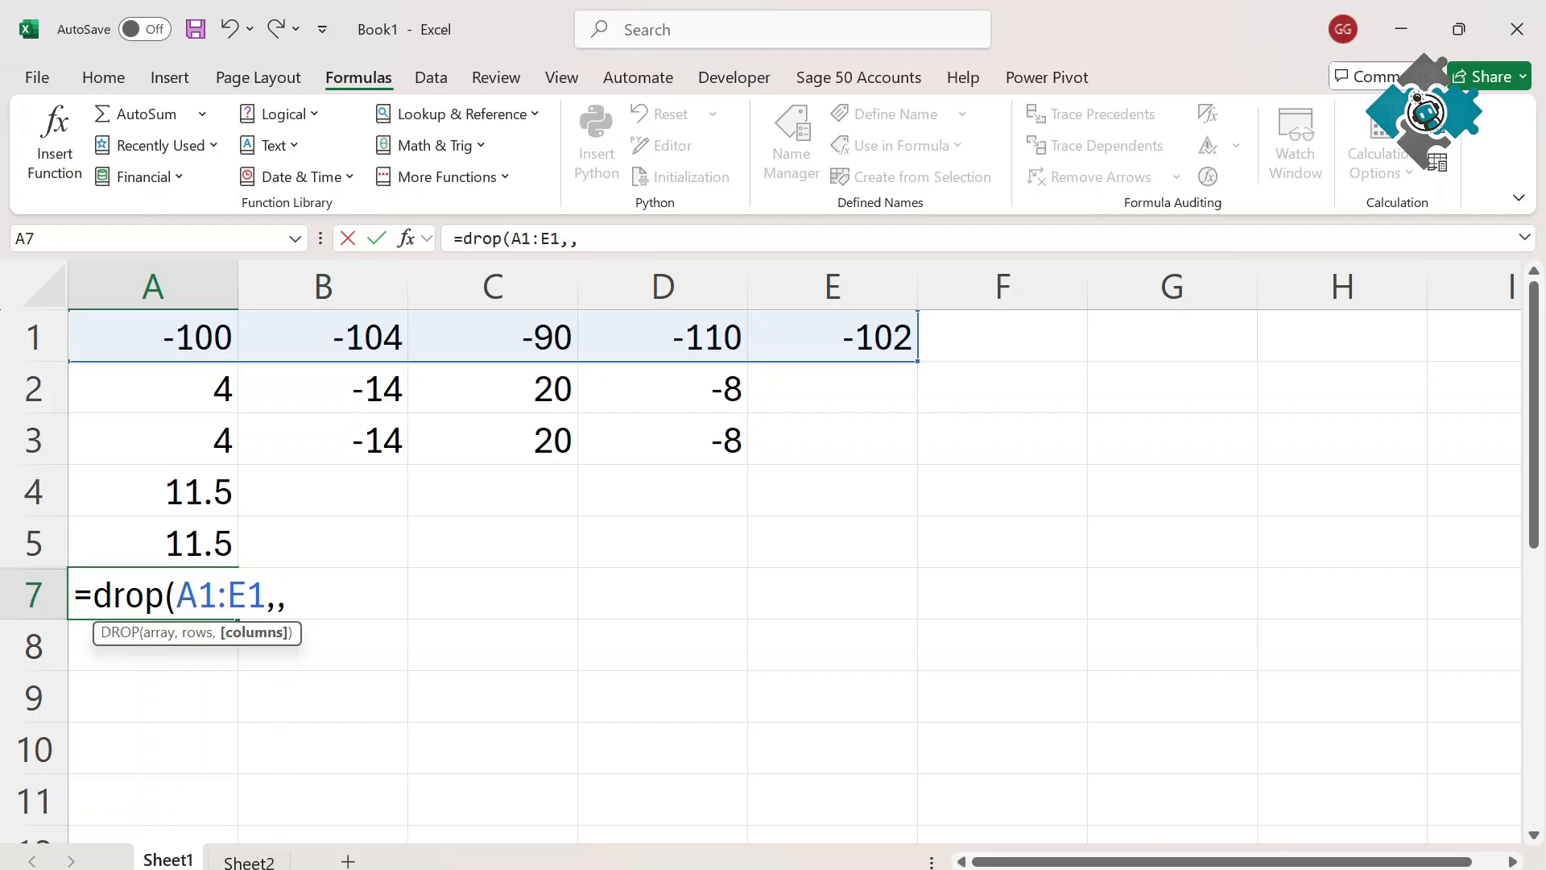
text(1))
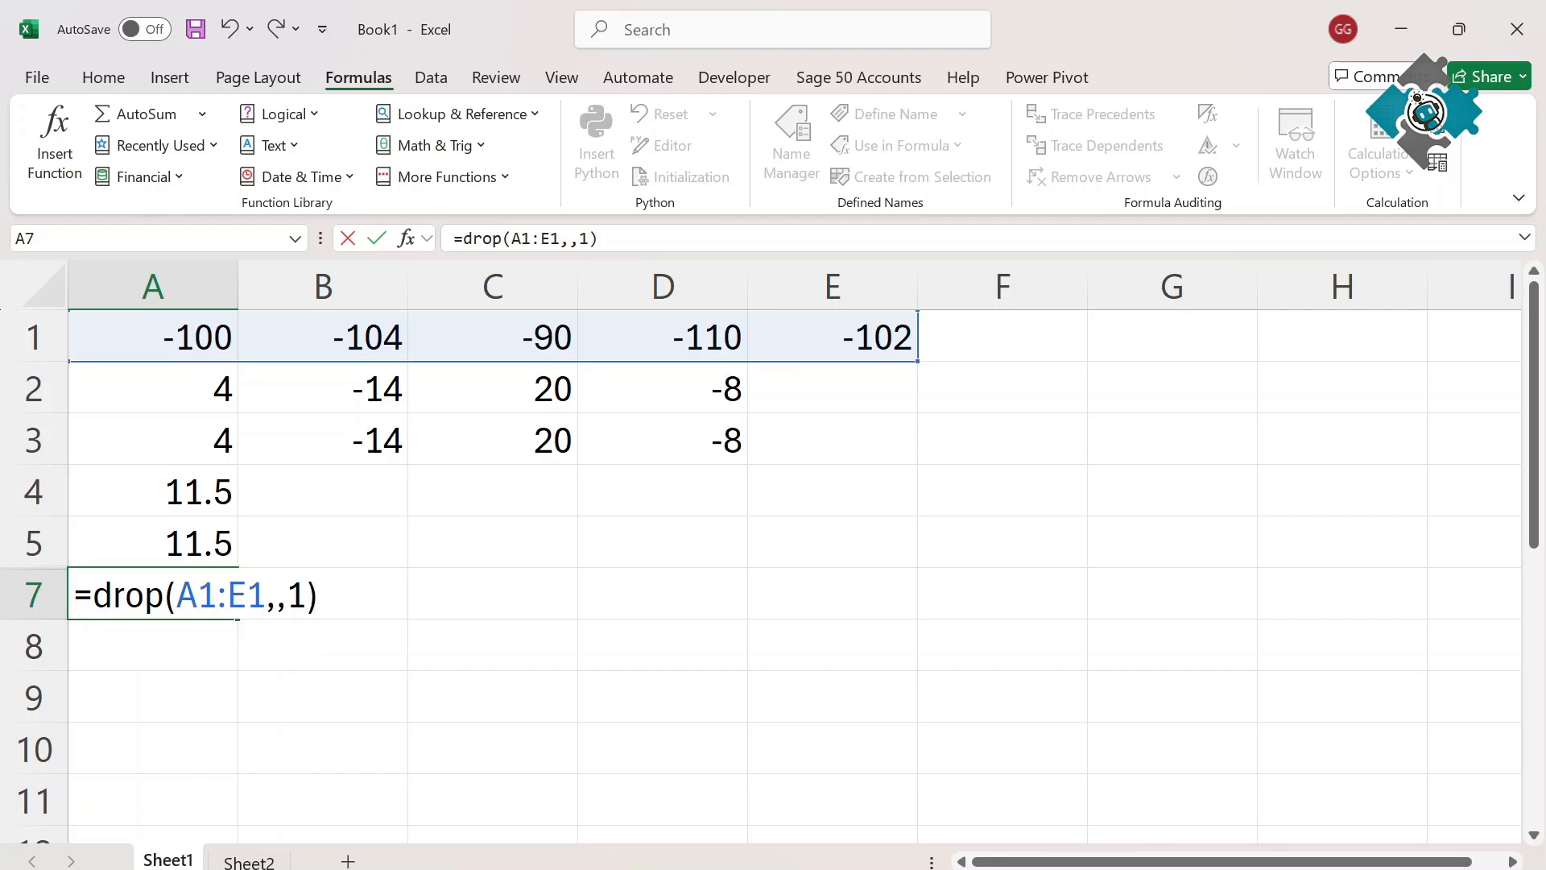
key(Return)
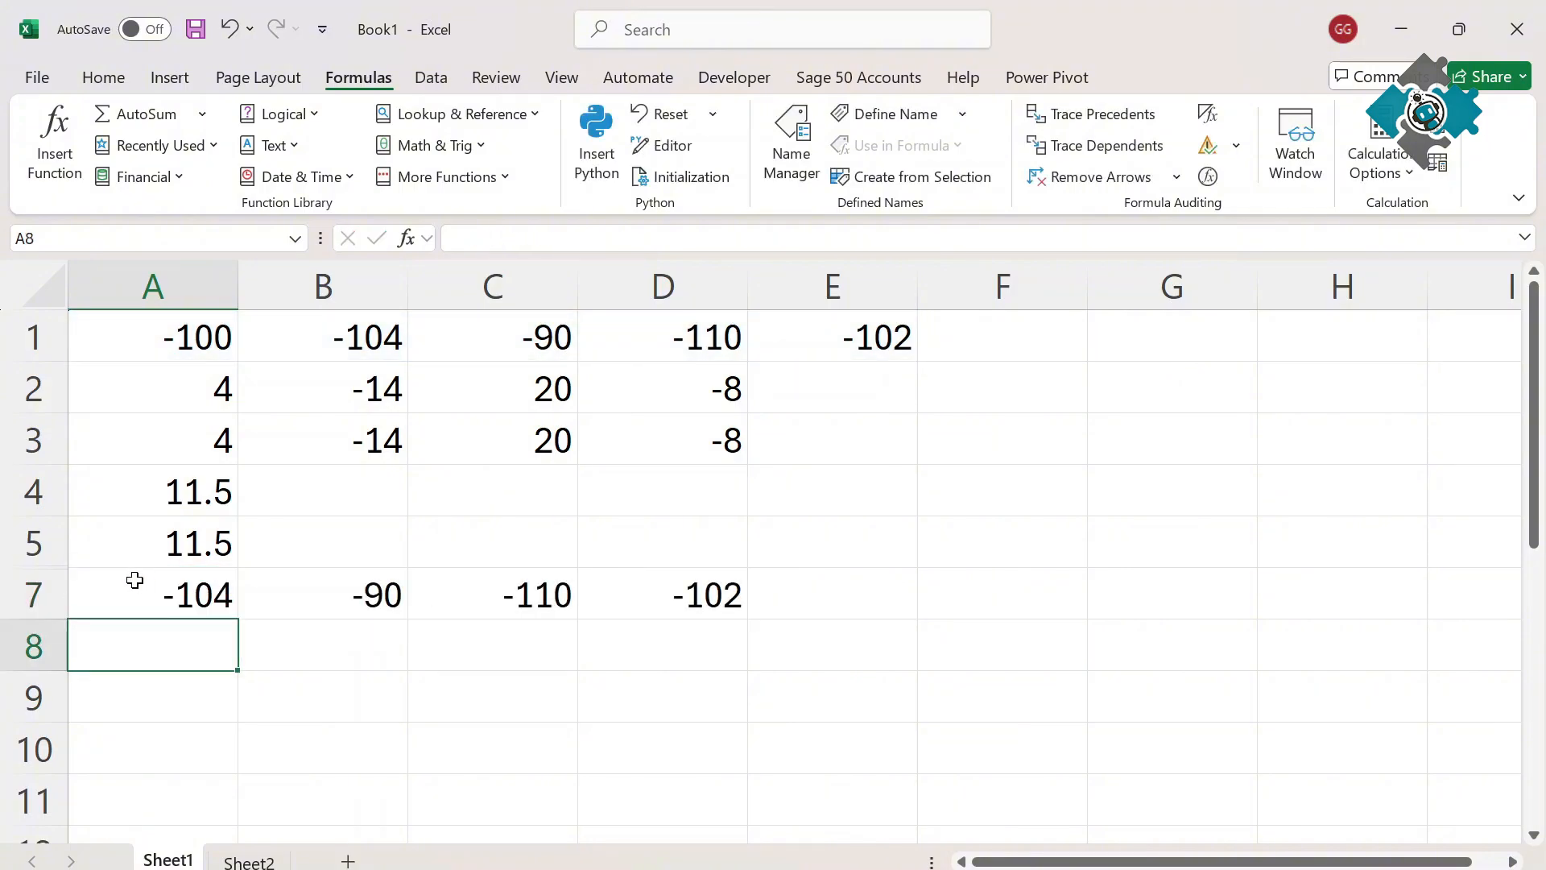
- Change the DROP columns argument in cell A7 to -1 so it omits row 1's last value, and check it against cell E1
click(187, 334)
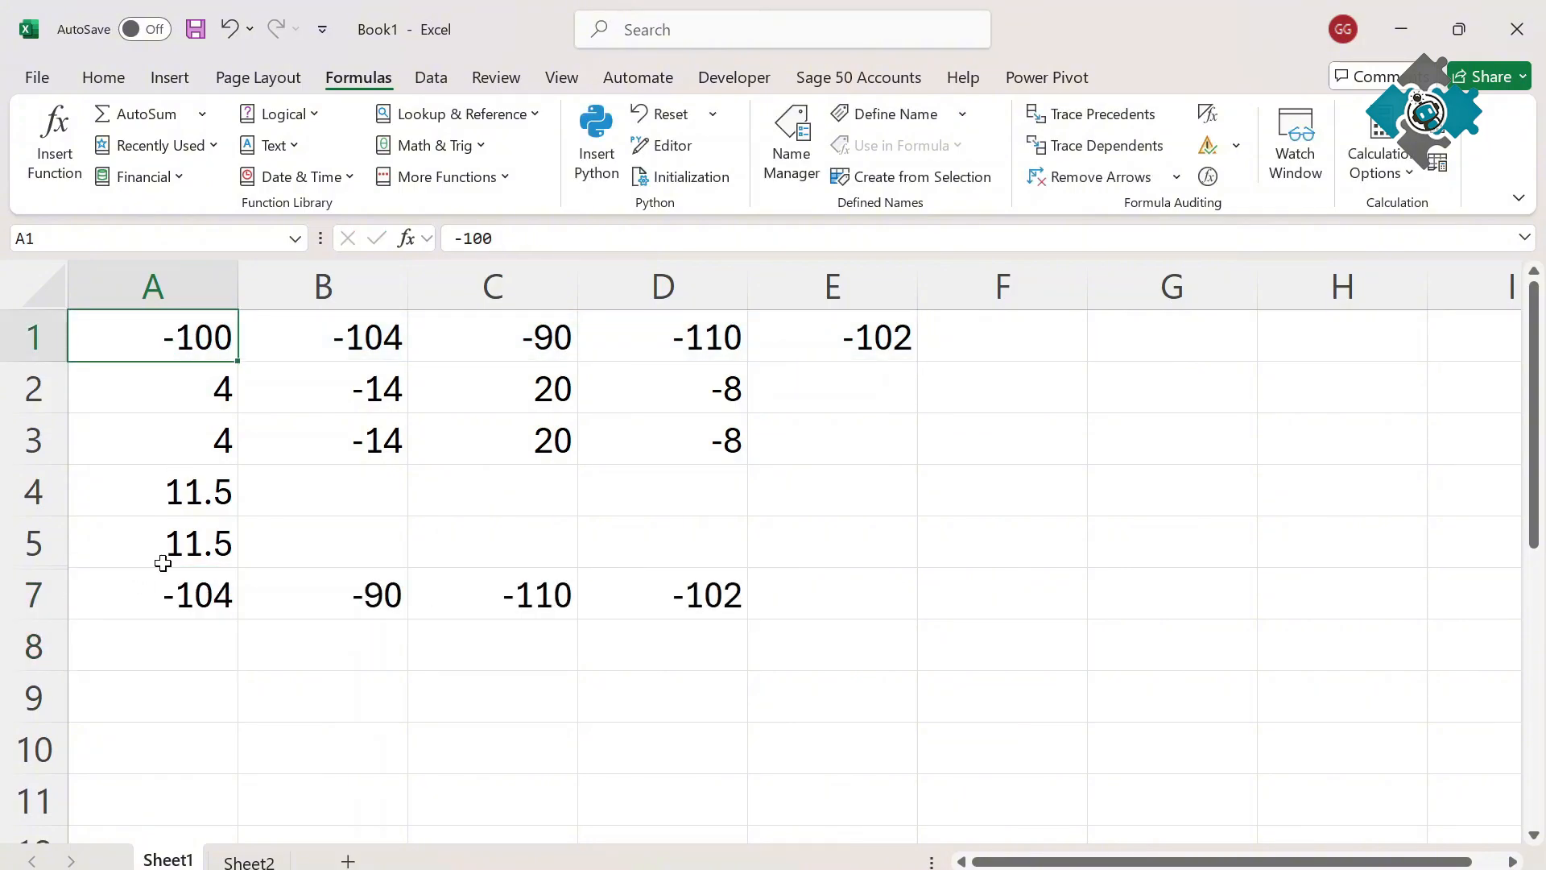
click(177, 593)
key(F2)
key(Left)
key(Left)
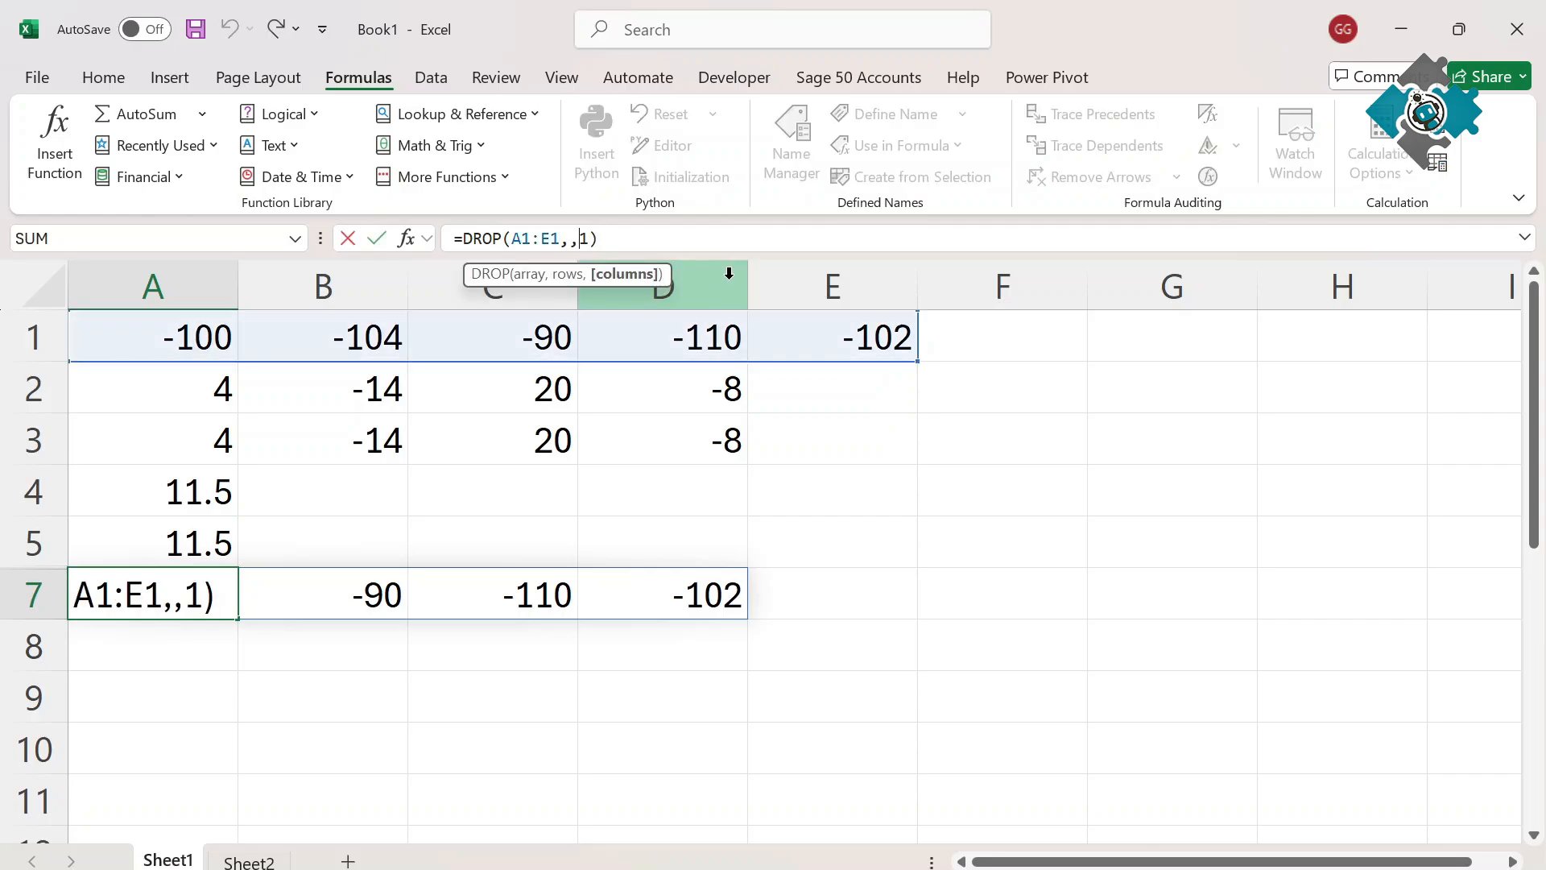
text(-)
key(Return)
click(815, 337)
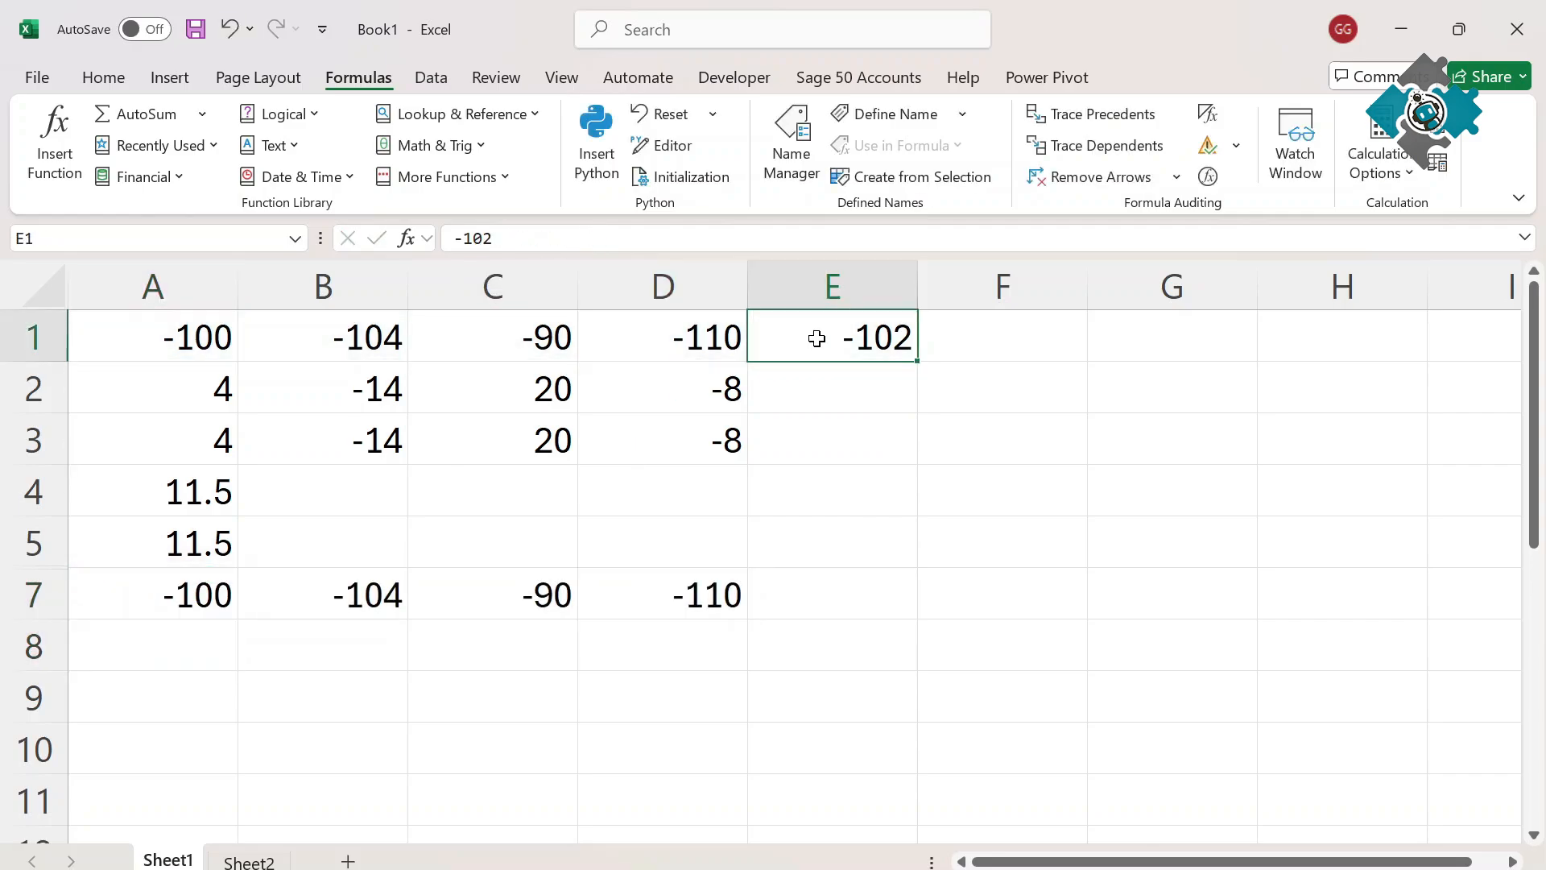
- Duplicate the DROP expression within cell A7's formula with a minus sign between, giving =DROP(A1:E1,,-1)-DROP(A1:E1,,-1)
click(186, 597)
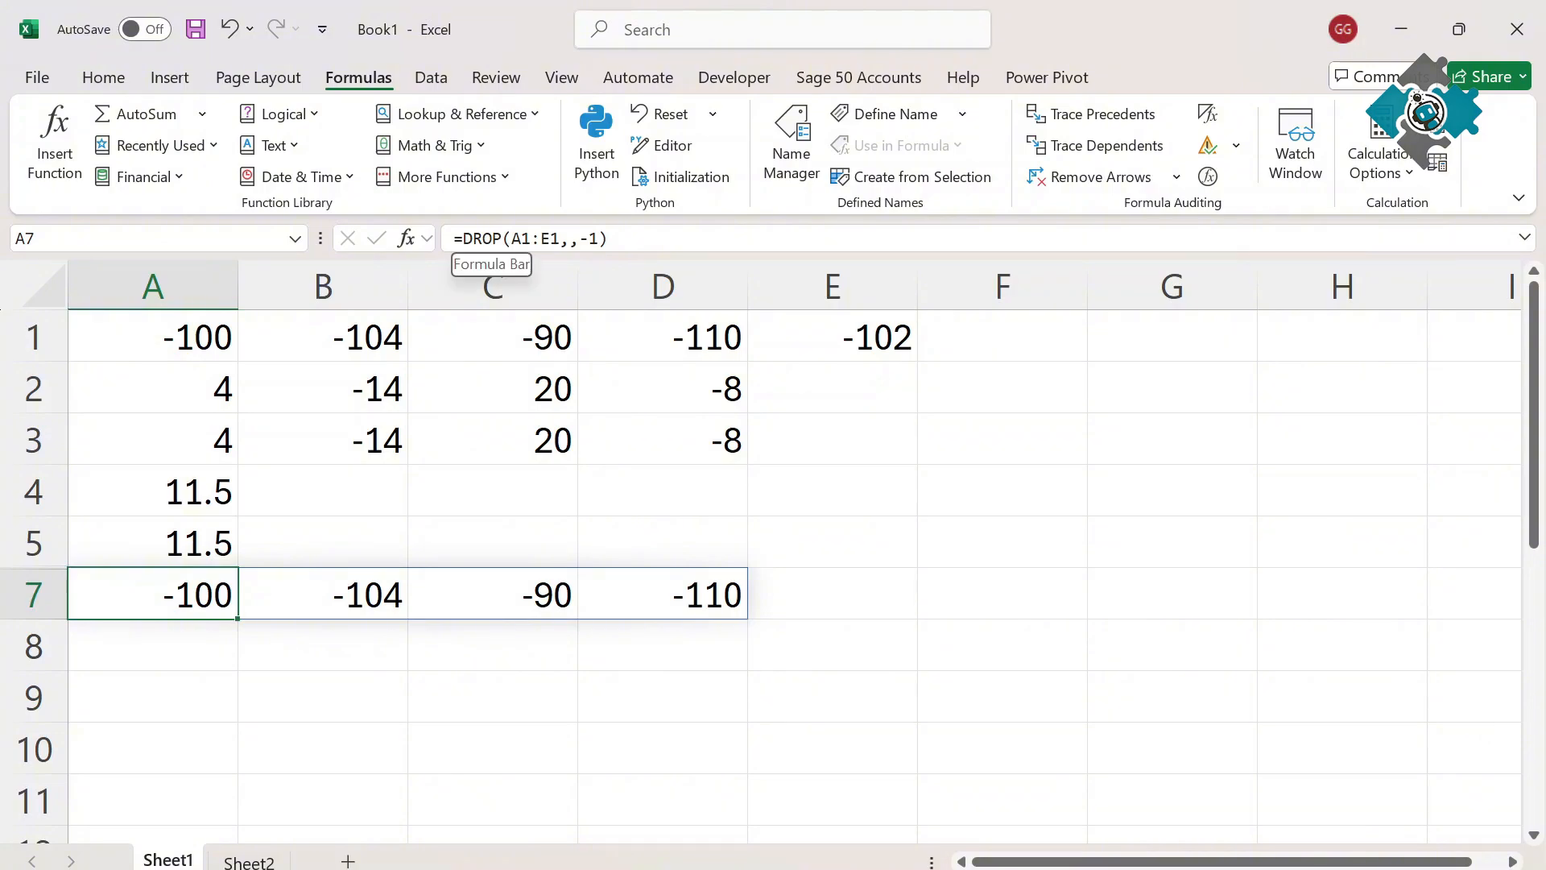
click(463, 239)
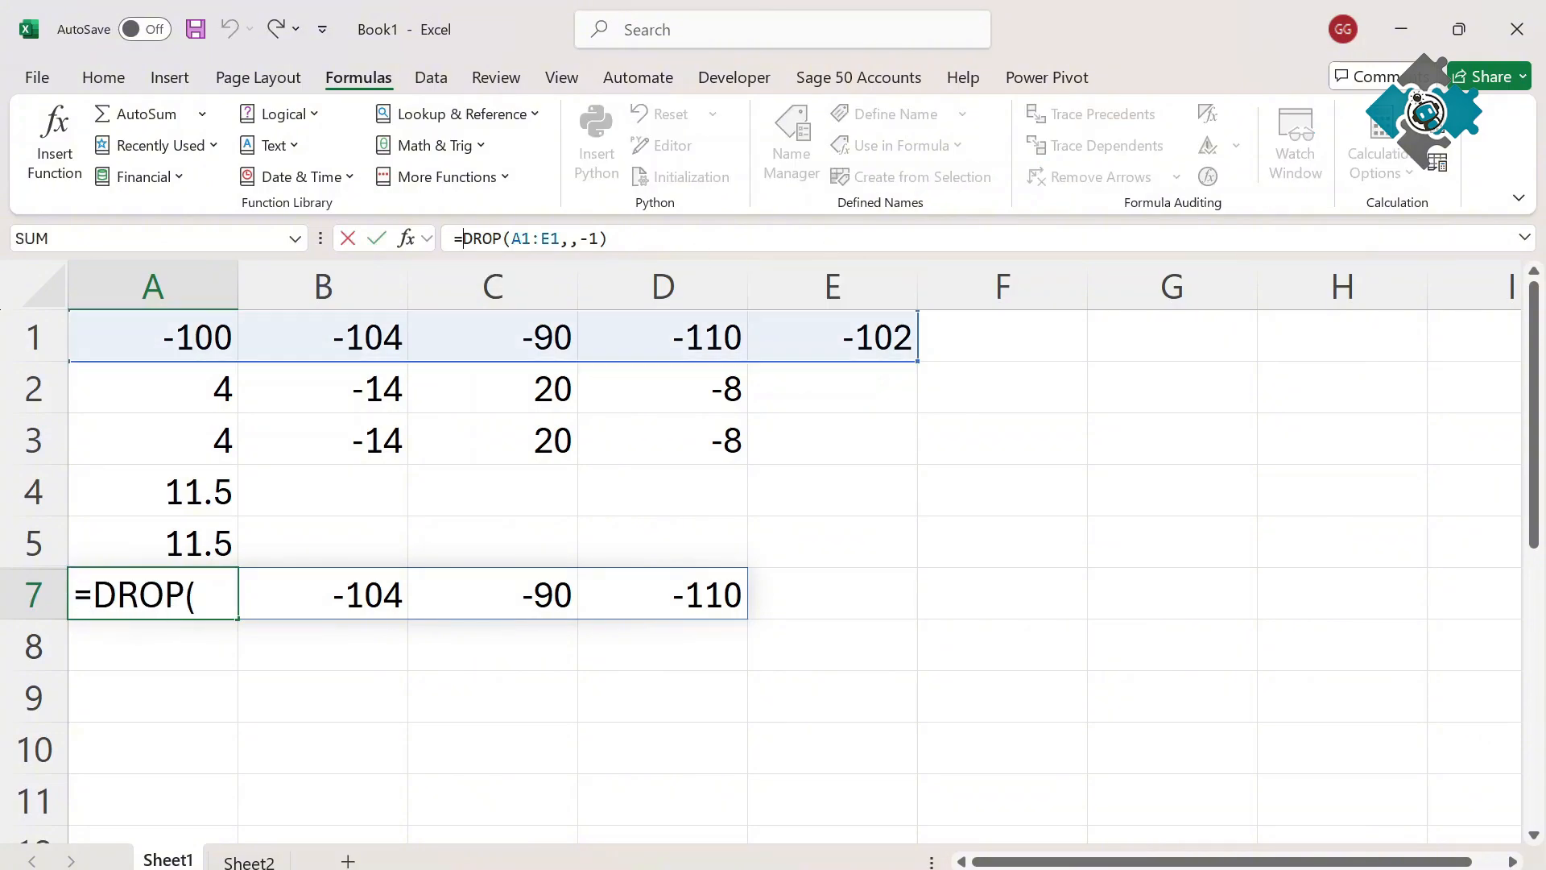
key(shift+End)
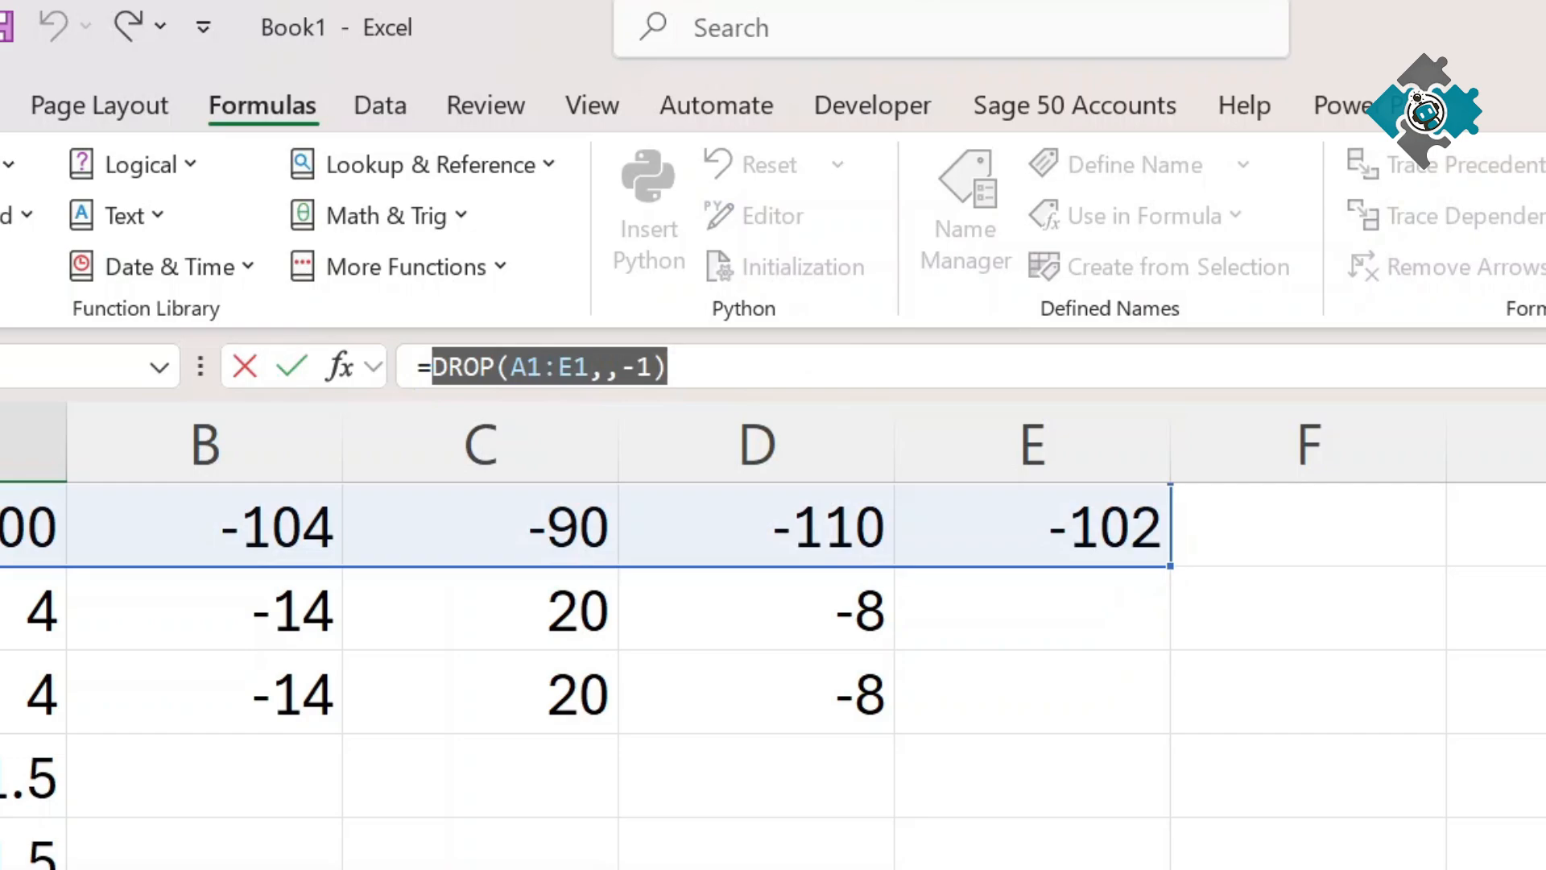
key(ctrl+c)
key(End)
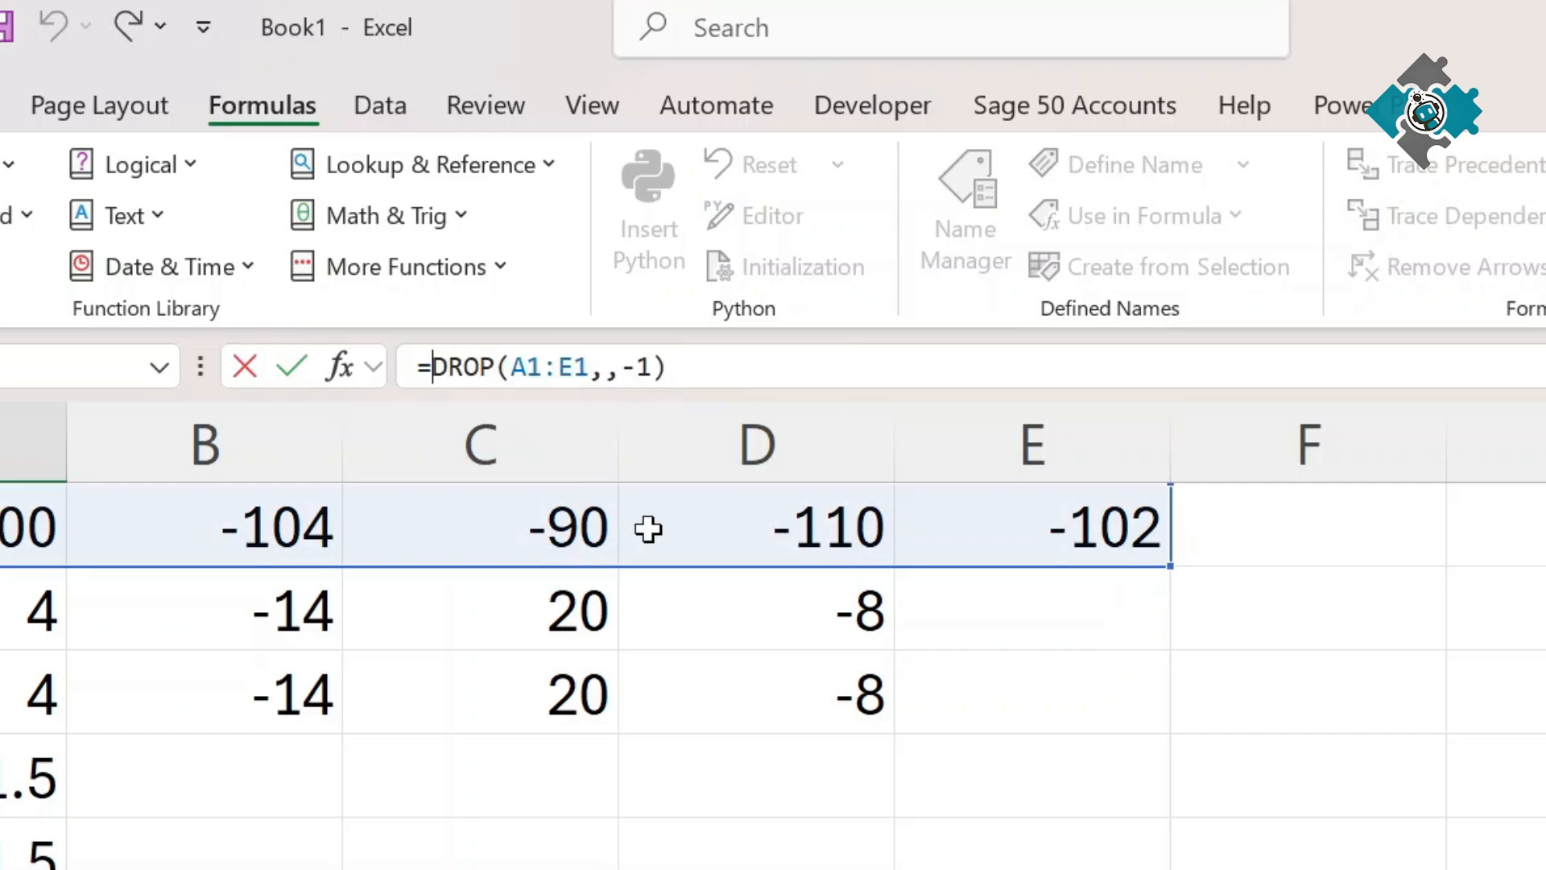
key(ctrl+v)
text(-)
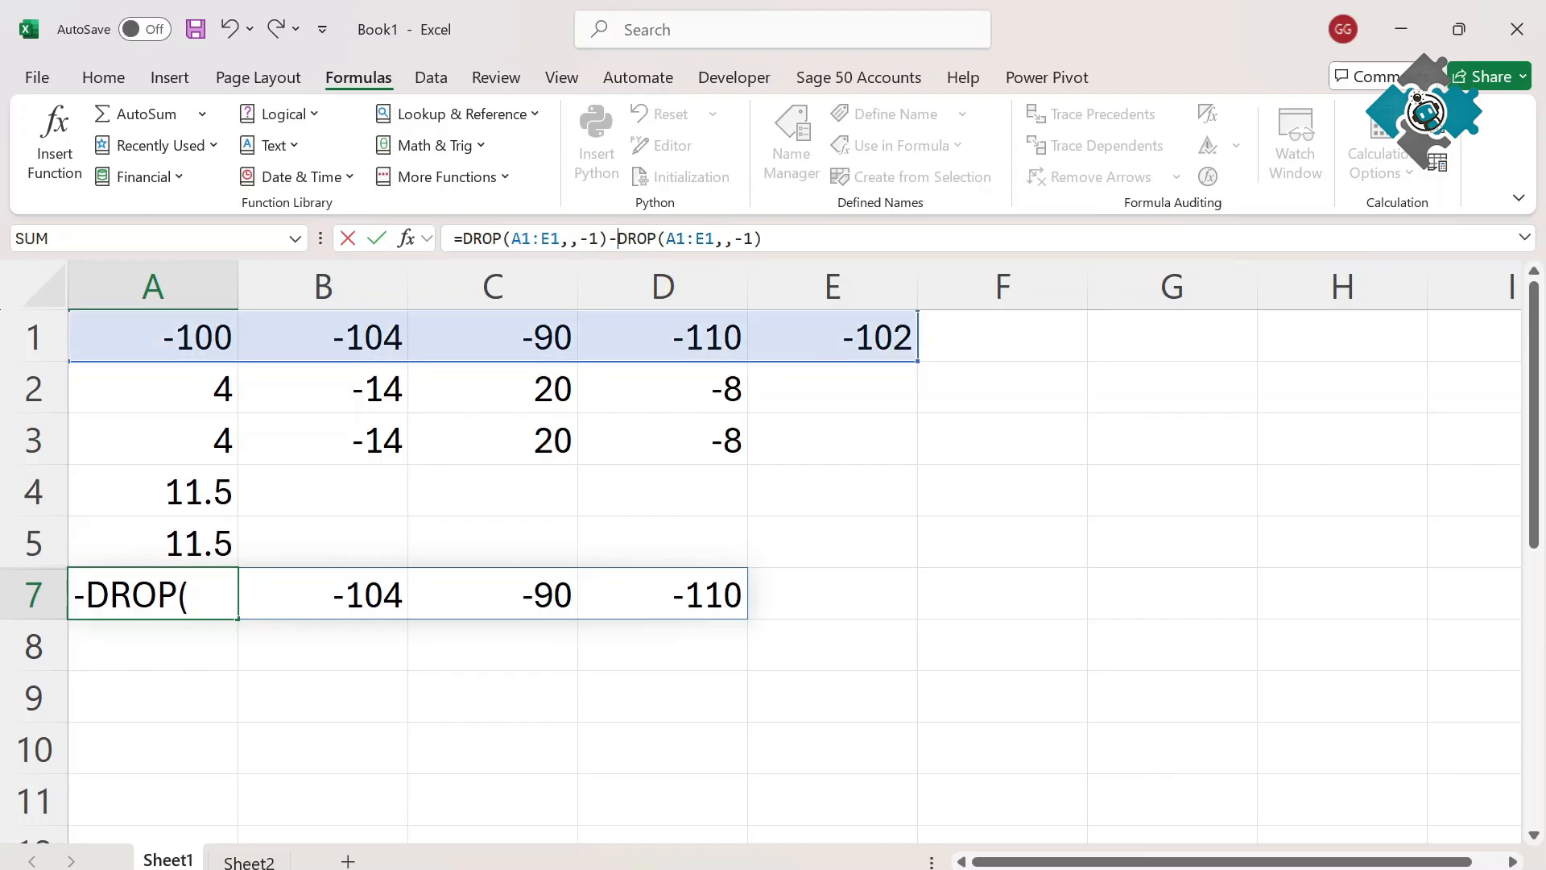
- Set the first DROP's columns argument in cell A7 to 1, giving =DROP(A1:E1,,1)-DROP(A1:E1,,-1), and compare the result with row 3
key(Left)
key(Left)
key(Left)
key(BackSpace)
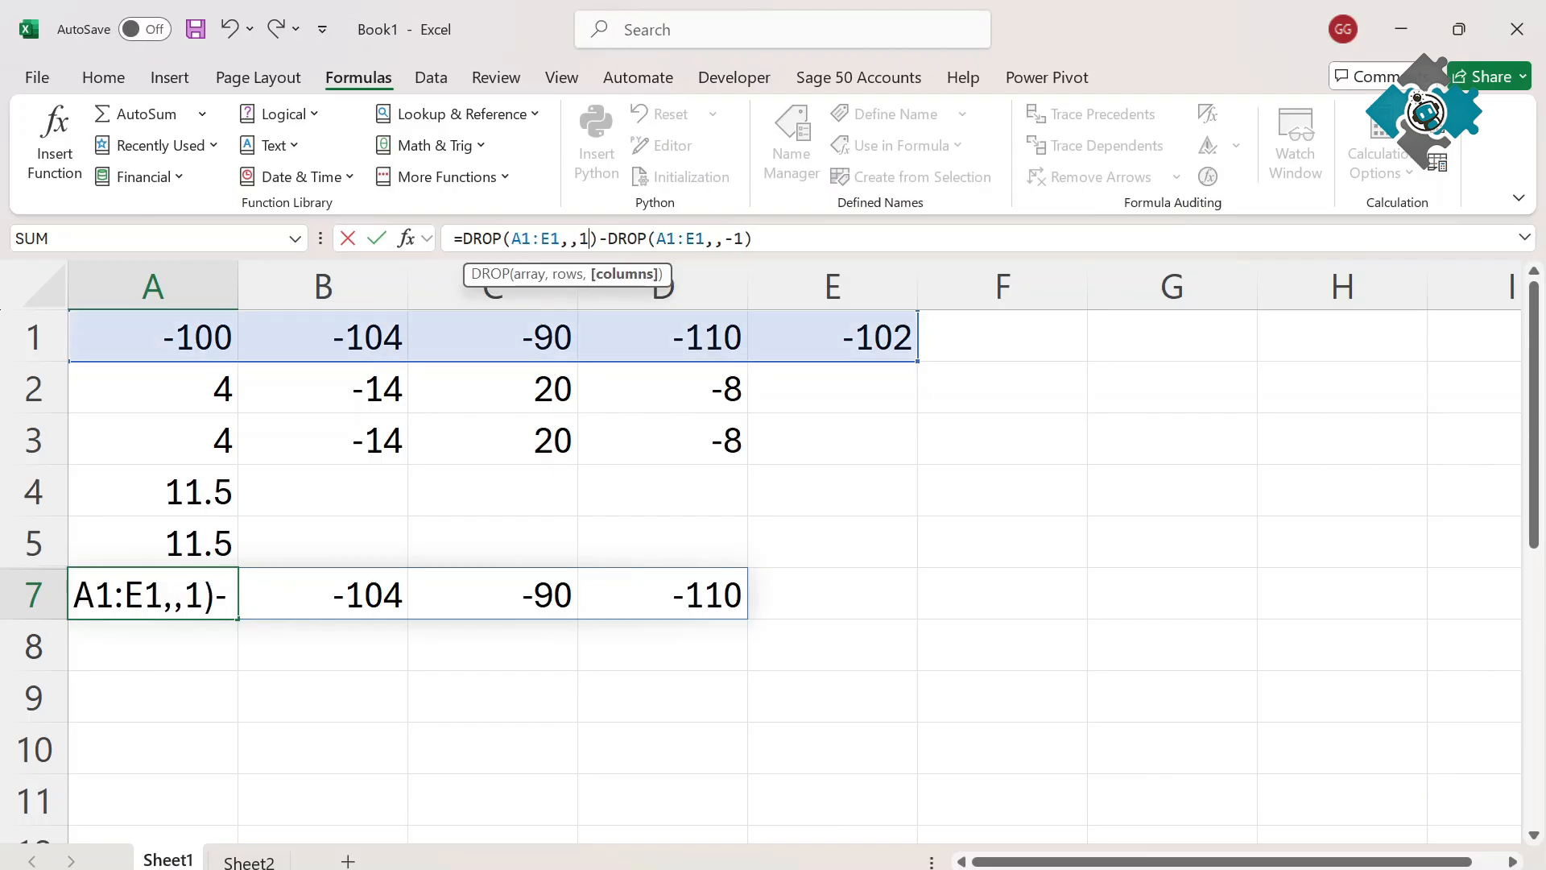
key(End)
key(Return)
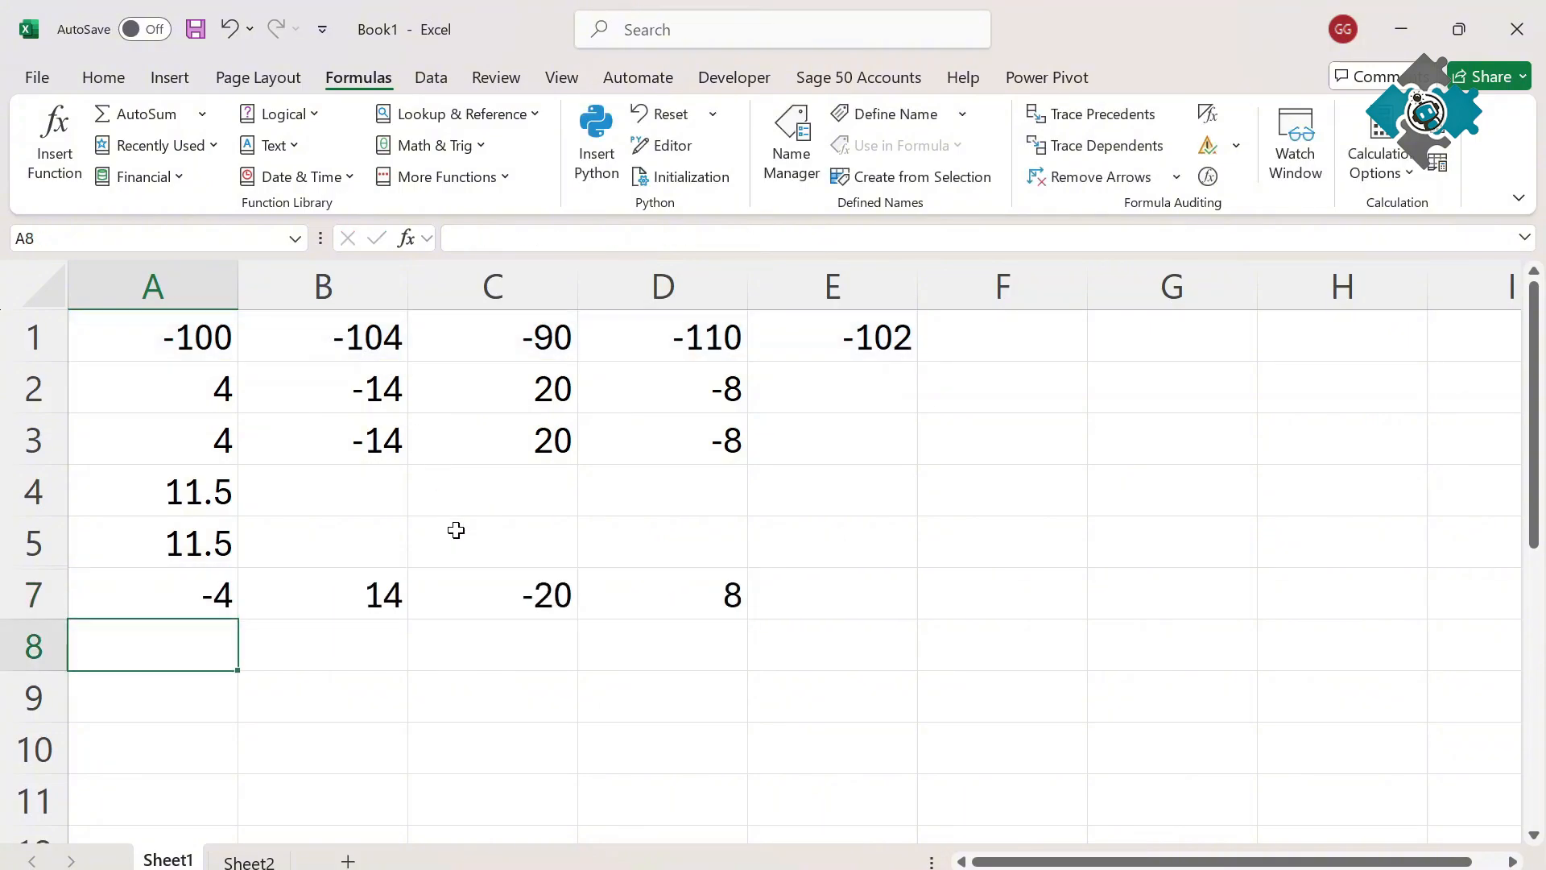
drag(197, 431, 707, 447)
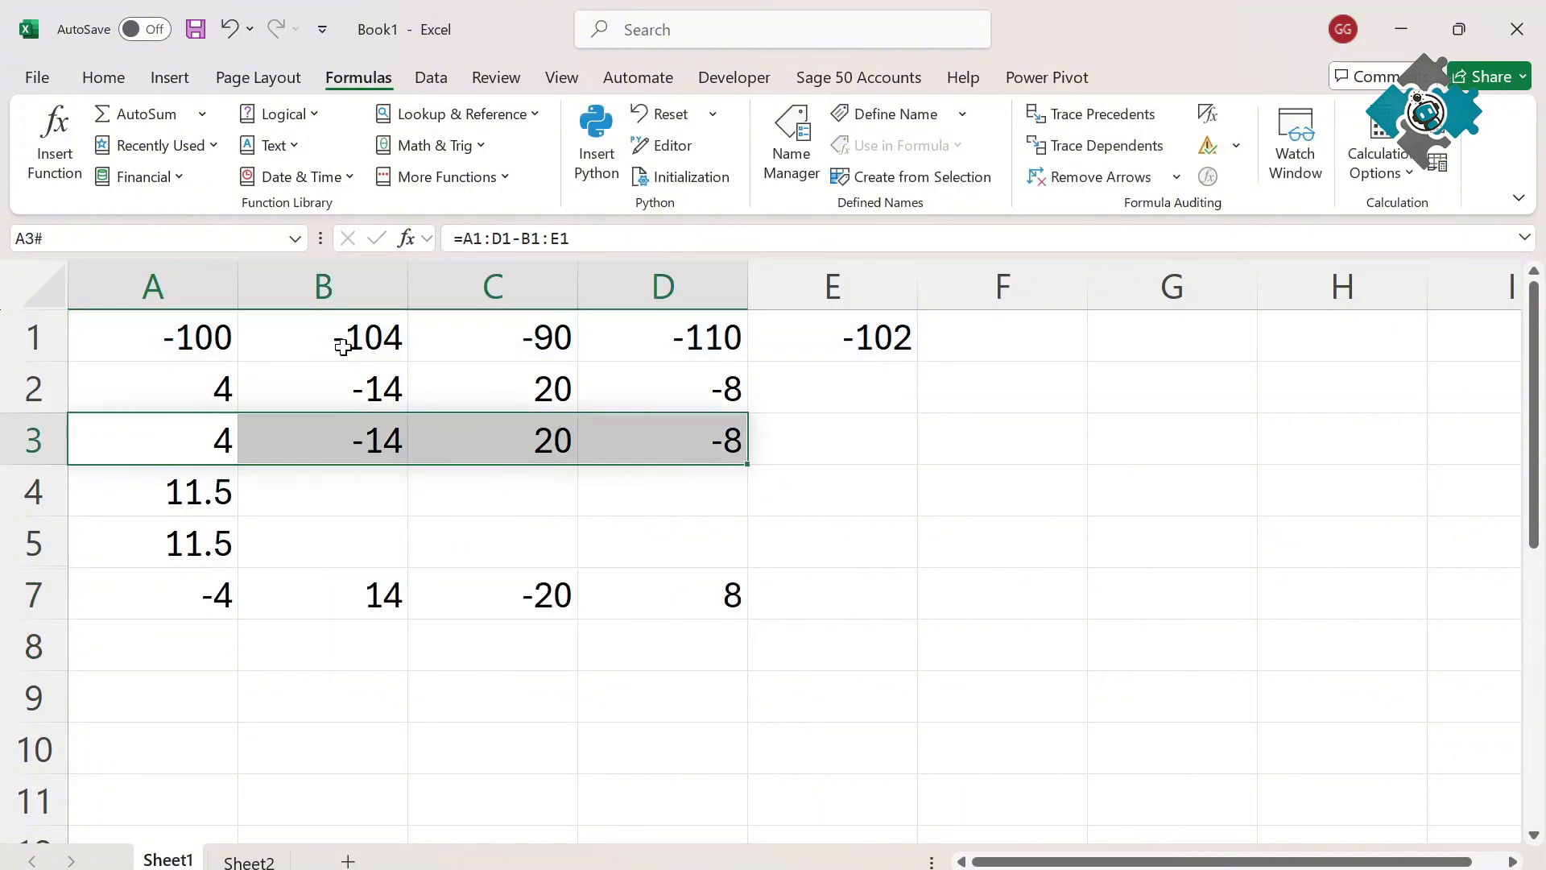
- Wrap cell A7's formula in AVERAGE and ABS, giving =AVERAGE(ABS(DROP(A1:E1,,1)-DROP(A1:E1,,-1))), and review its references
click(115, 585)
click(461, 238)
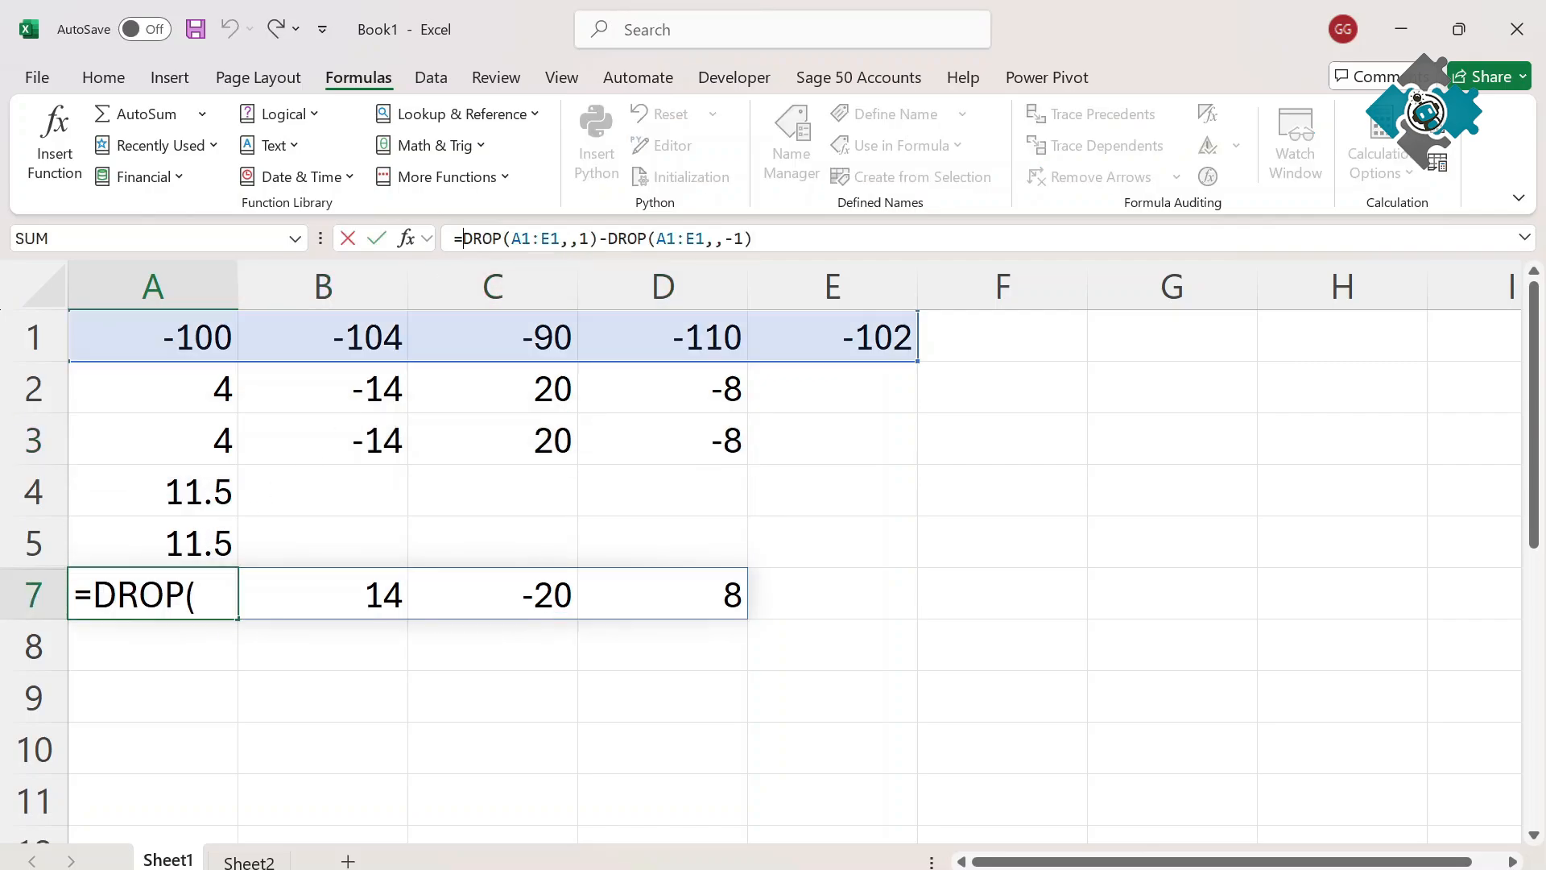
text(average)
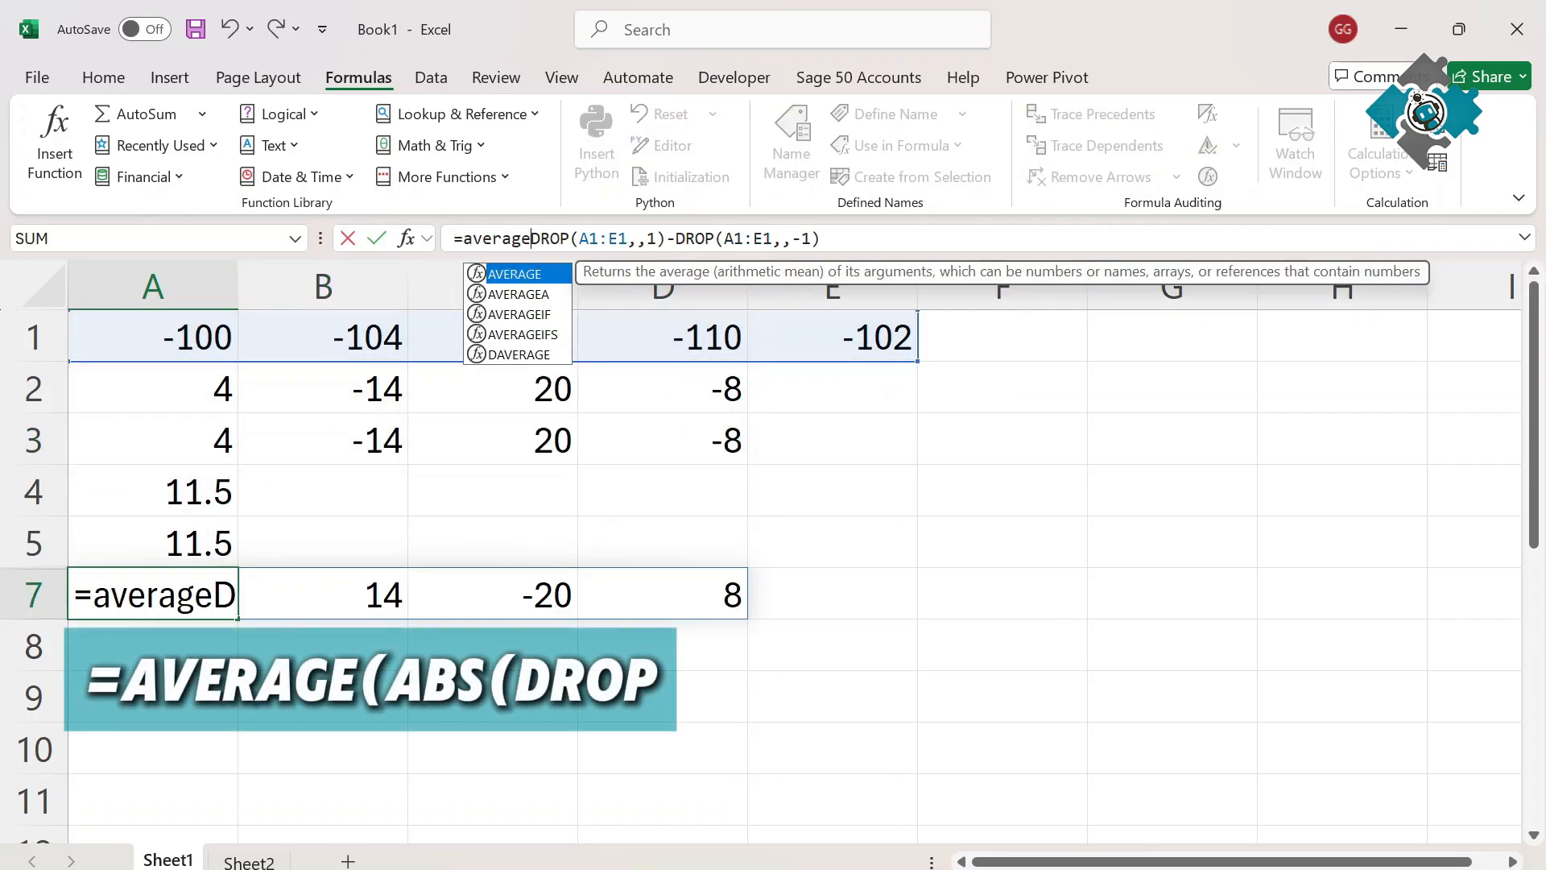
text((abs()
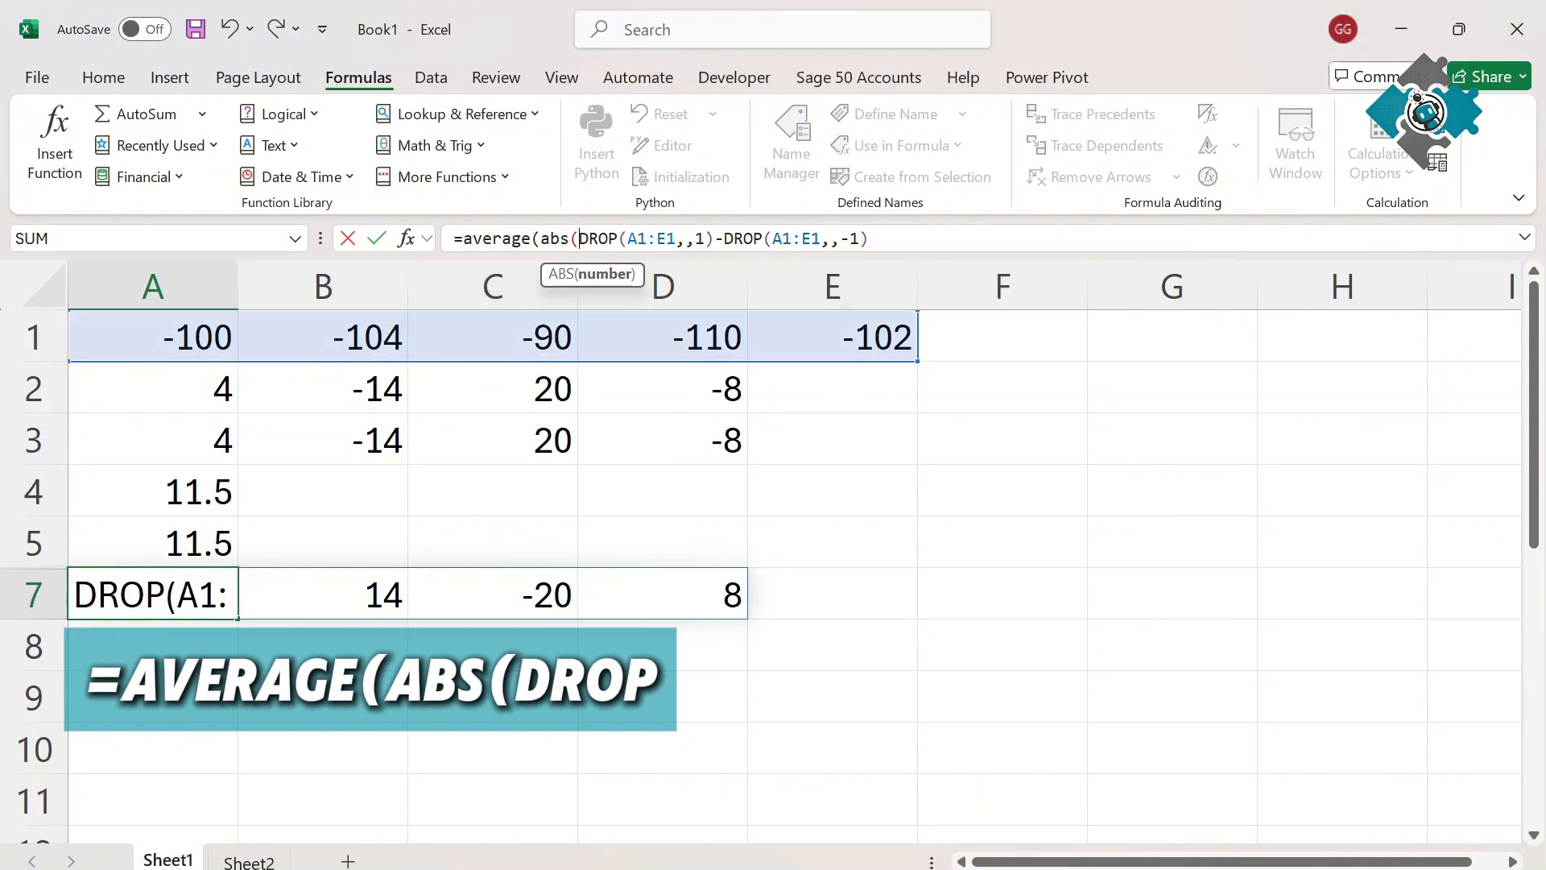
key(End)
text()))
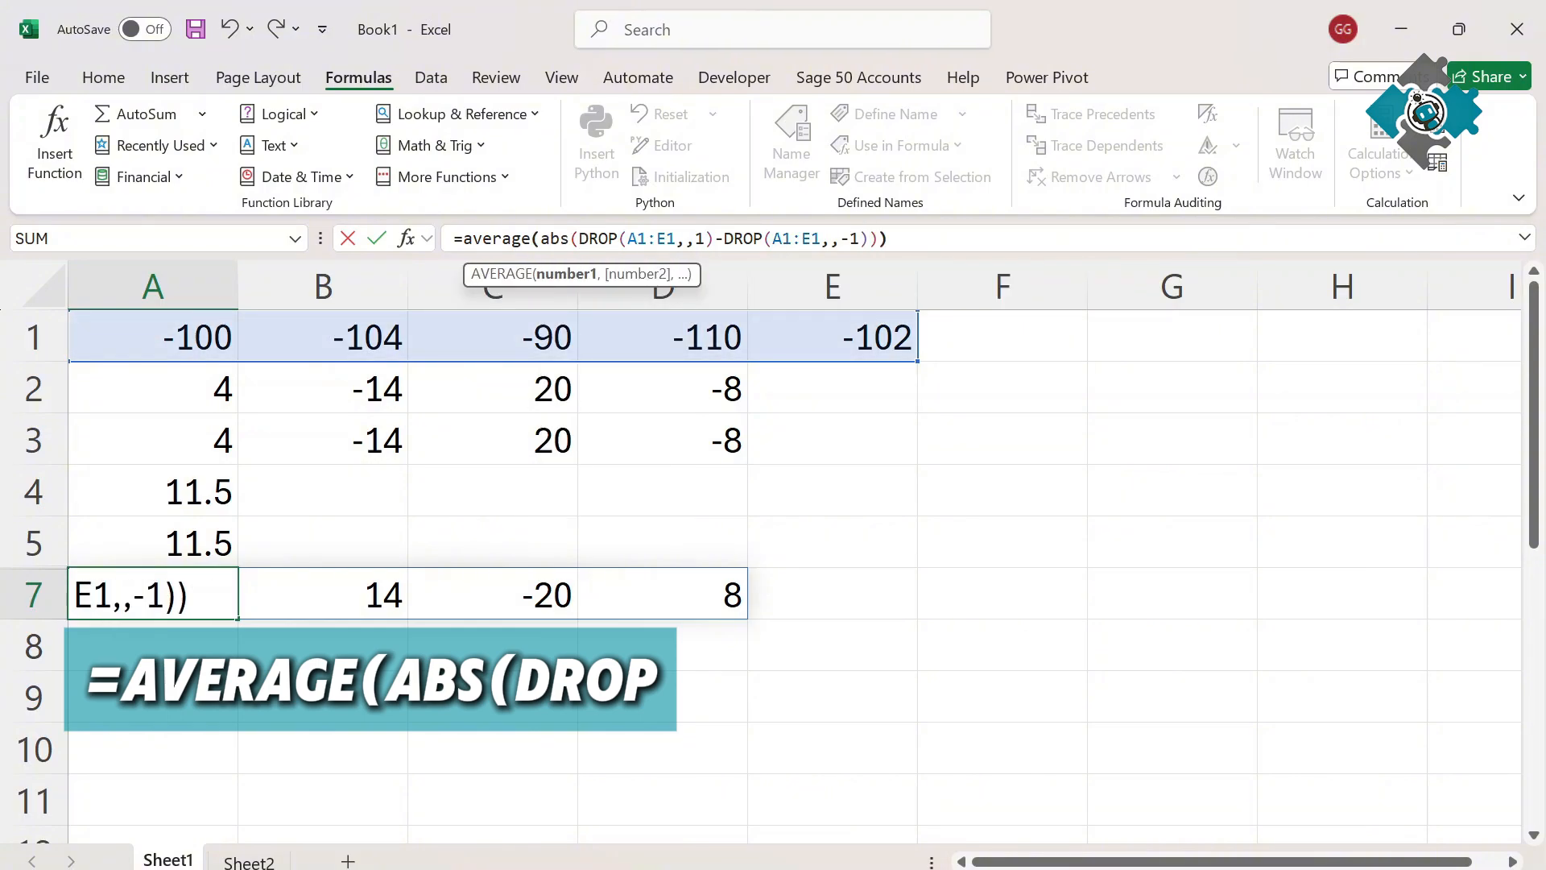
key(Return)
click(193, 595)
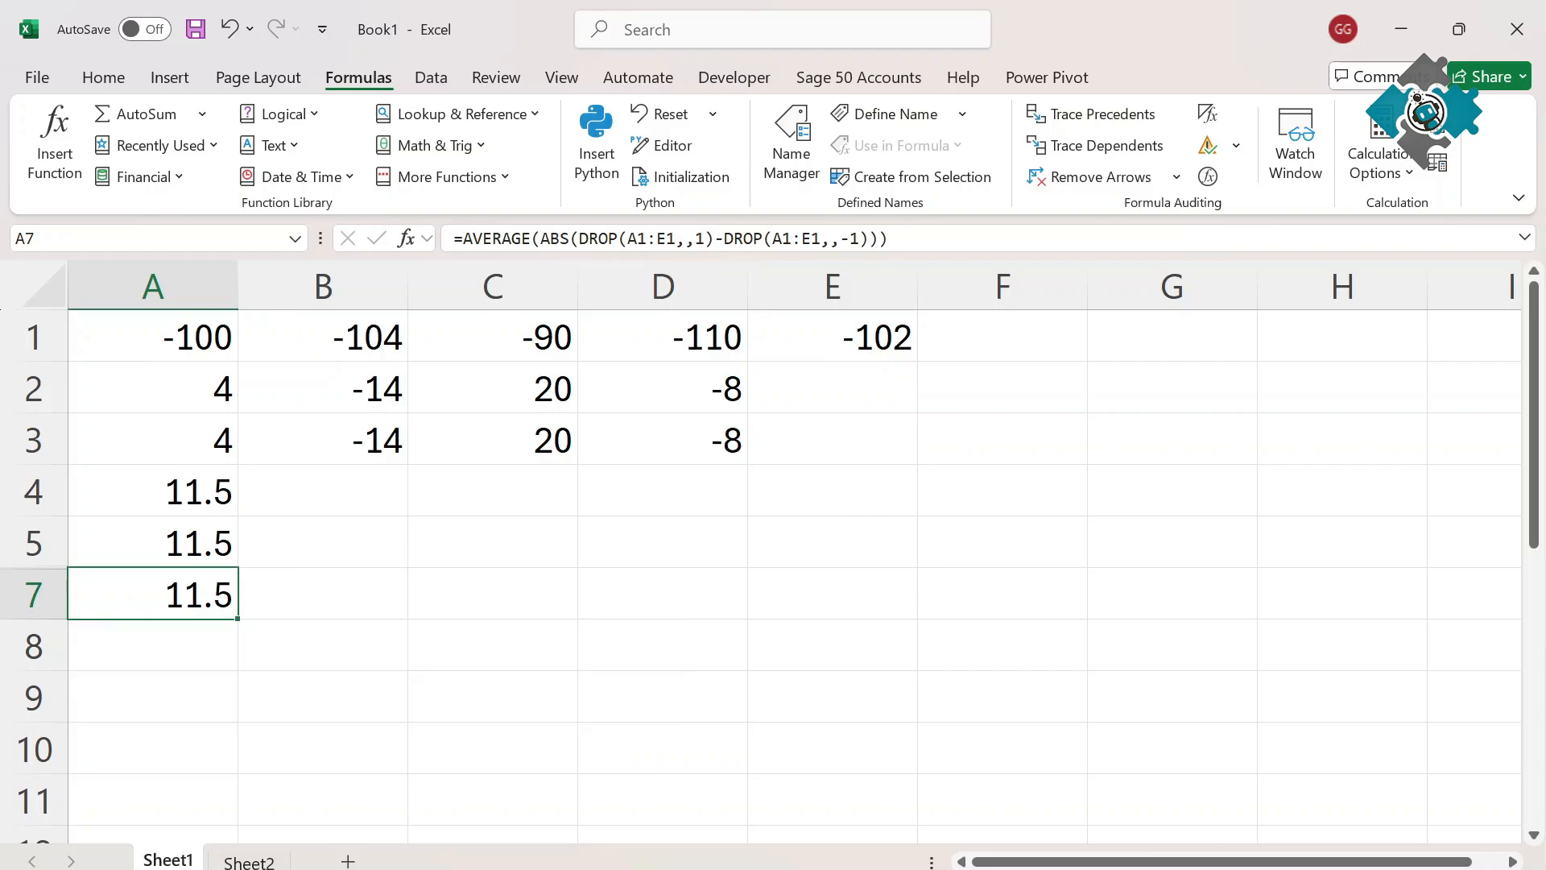
double_click(193, 596)
key(Escape)
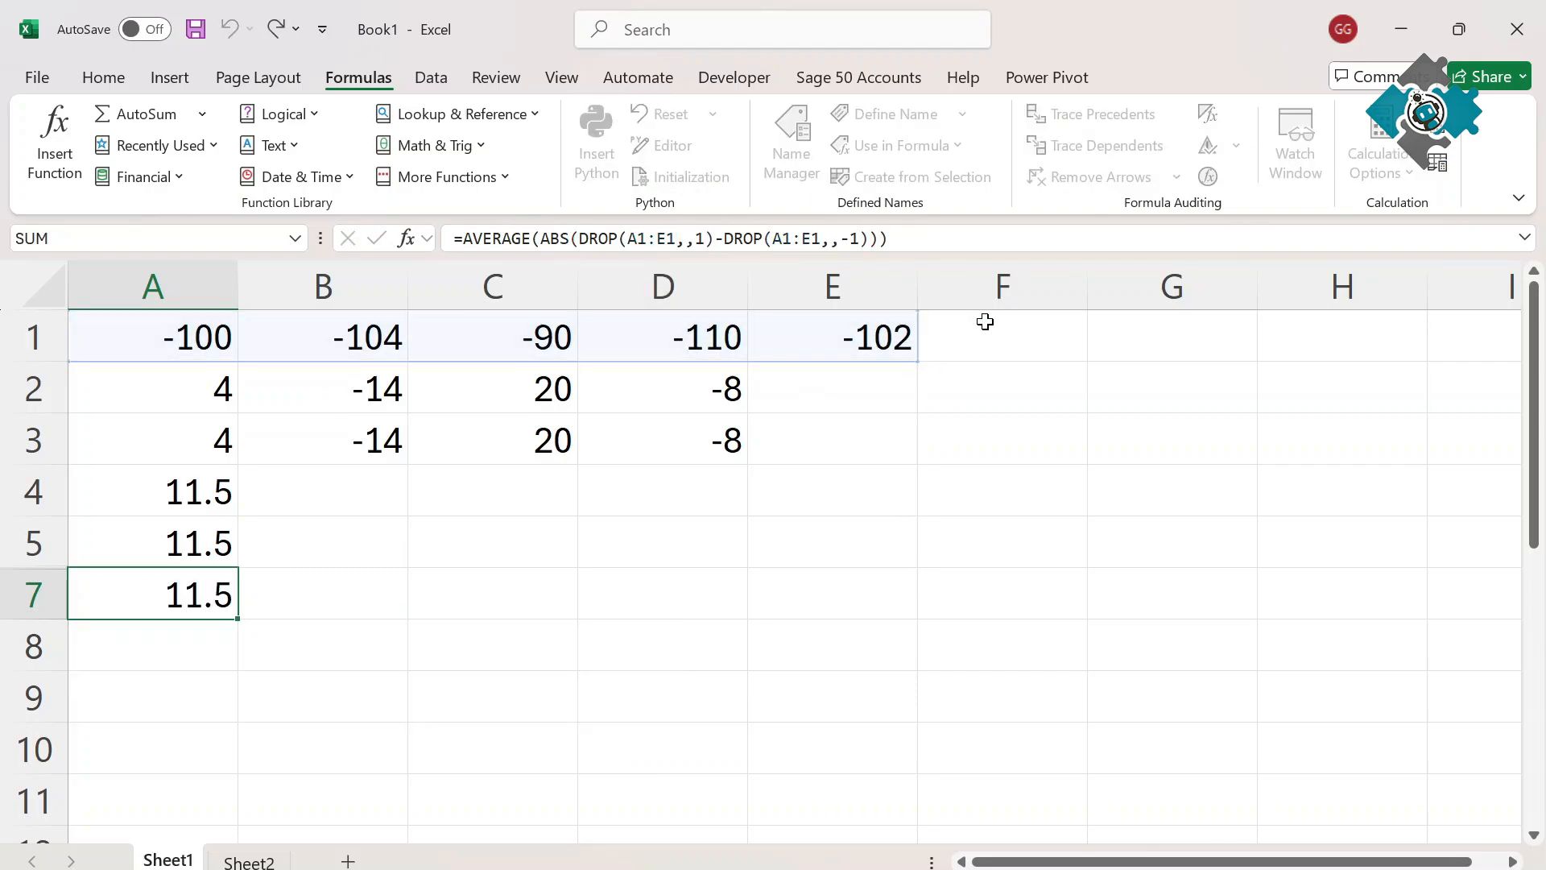
- Add the value -100 in cell F1 to extend the data in row 1
click(979, 327)
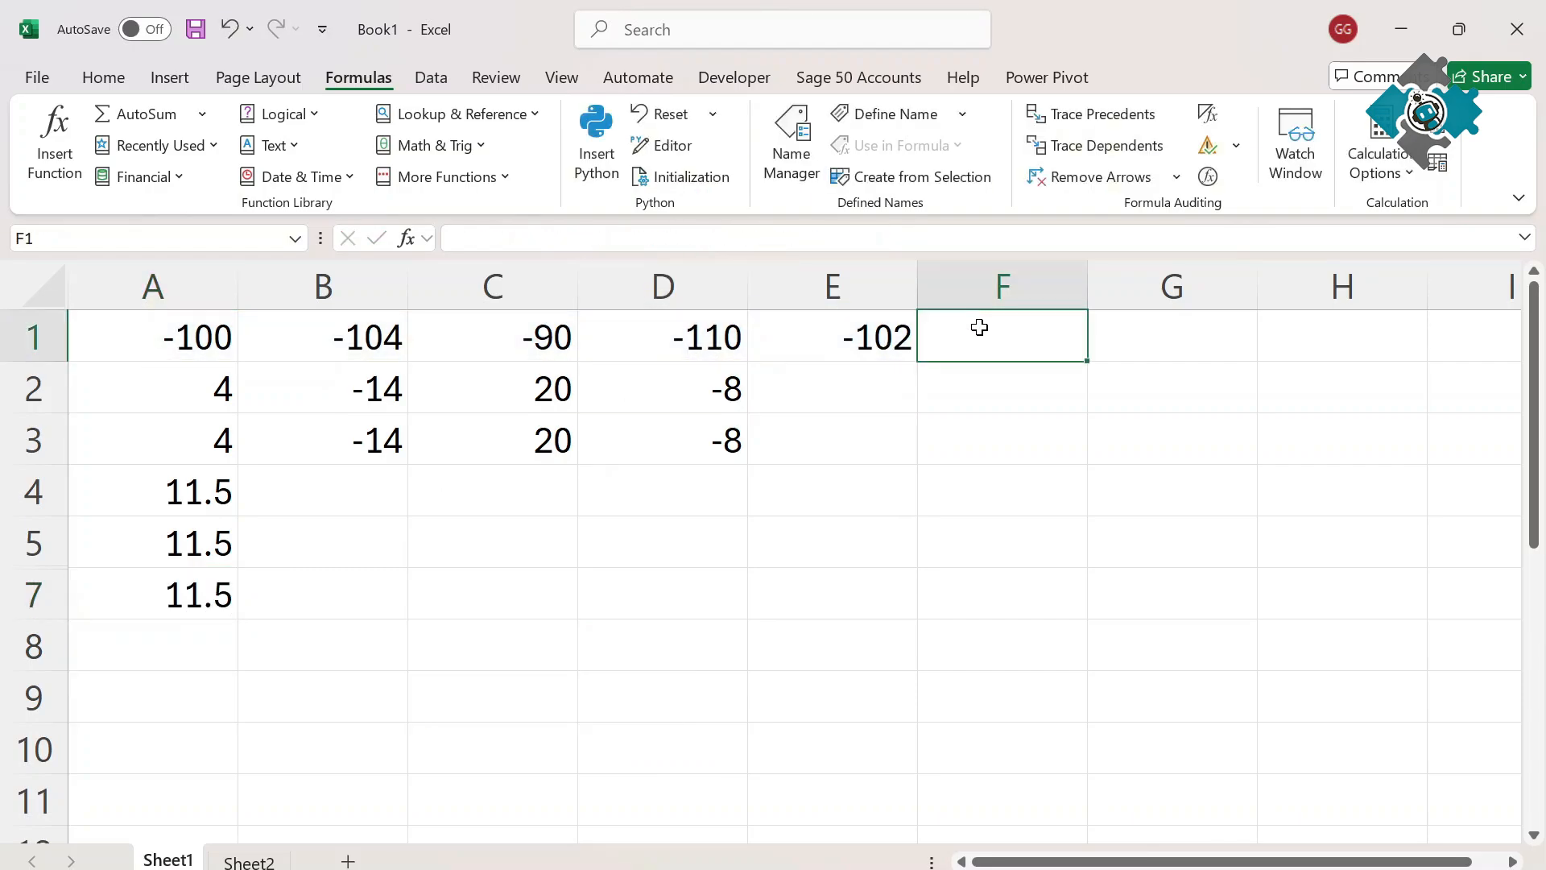
text(-100)
key(Return)
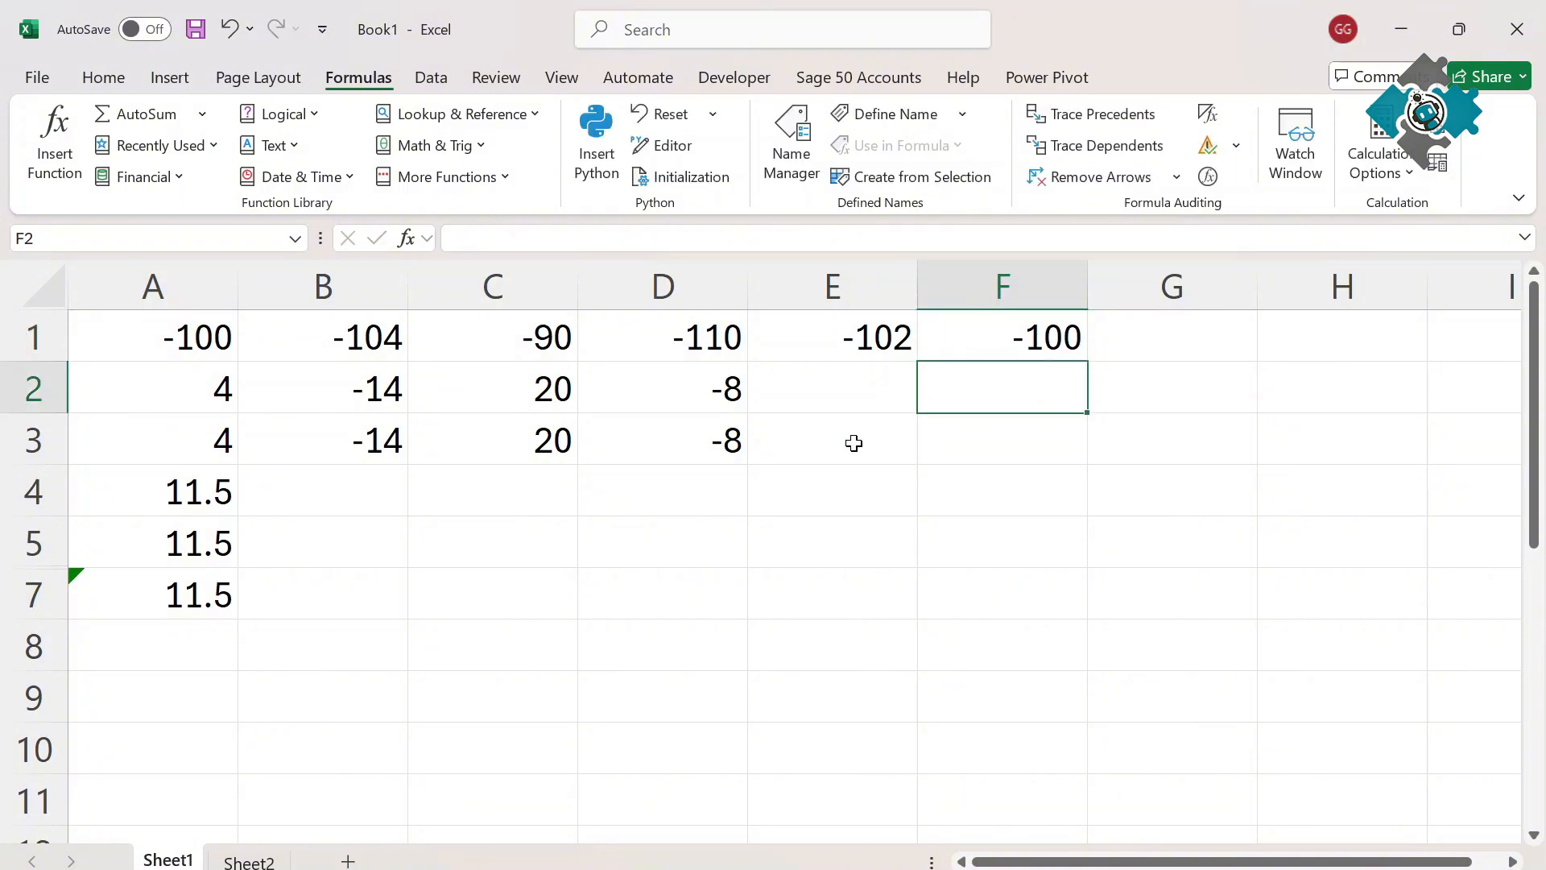
- Extend both DROP ranges in cell A7's formula to A1:F1, giving =AVERAGE(ABS(DROP(A1:F1,,1)-DROP(A1:F1,,-1)))
click(206, 594)
double_click(206, 594)
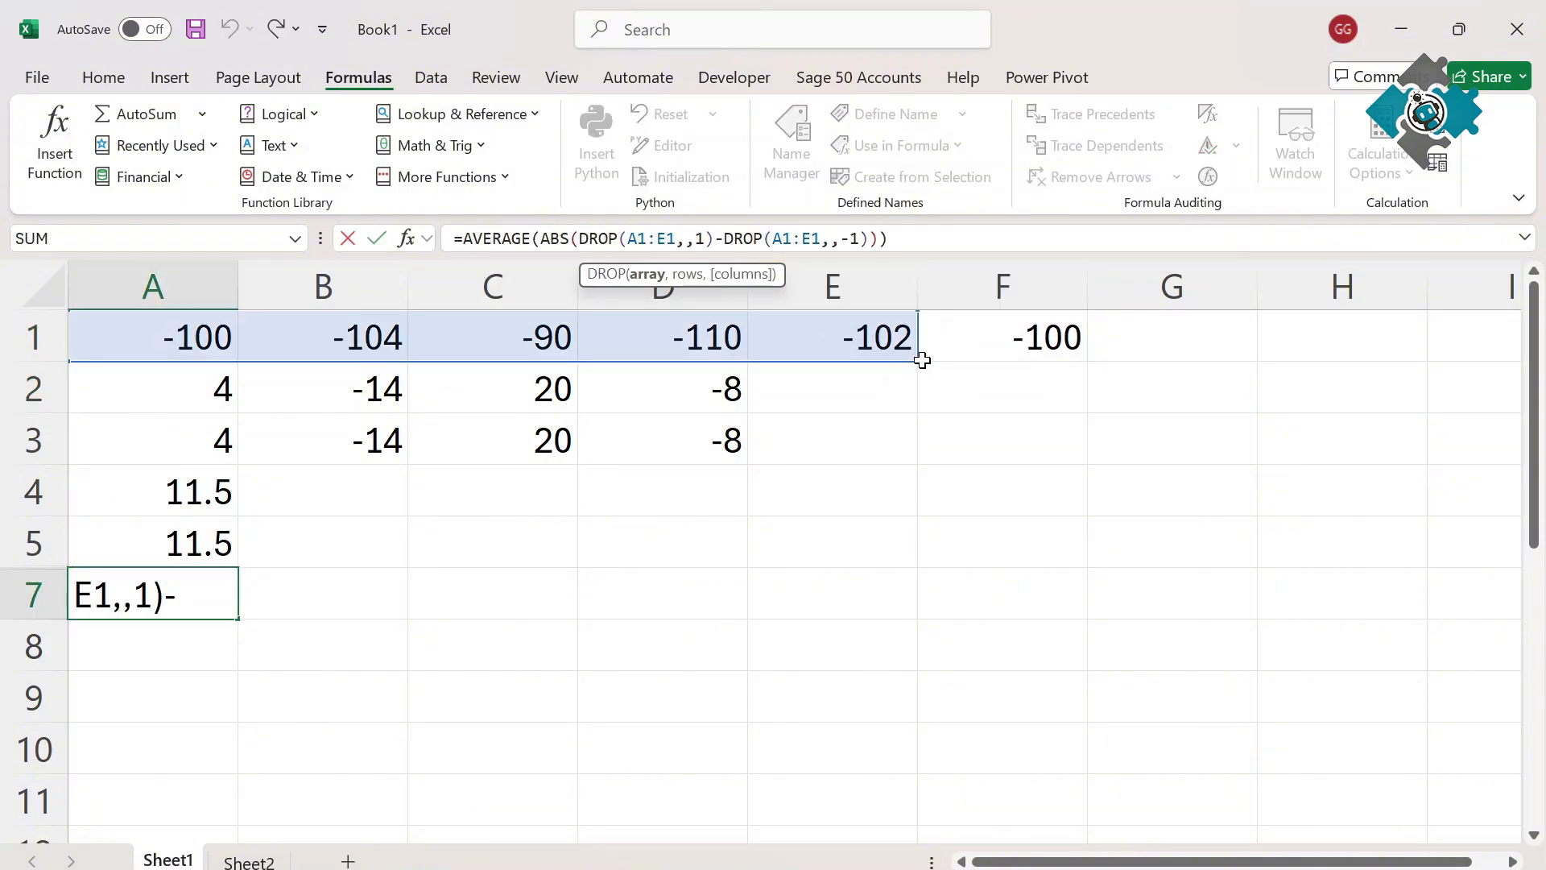
drag(912, 356, 992, 350)
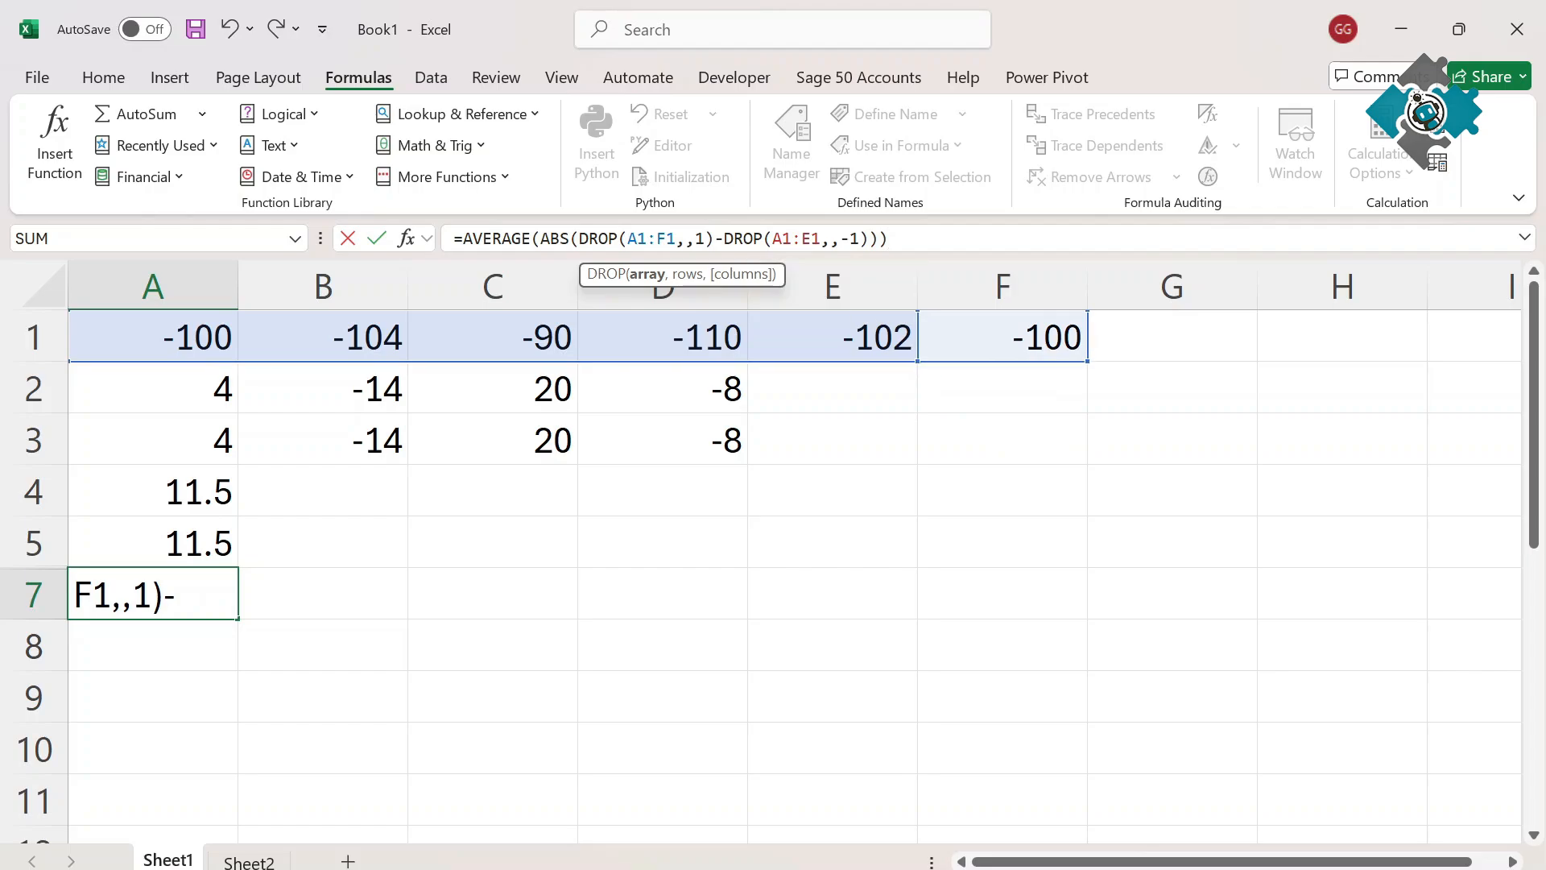
click(811, 239)
key(BackSpace)
text(F)
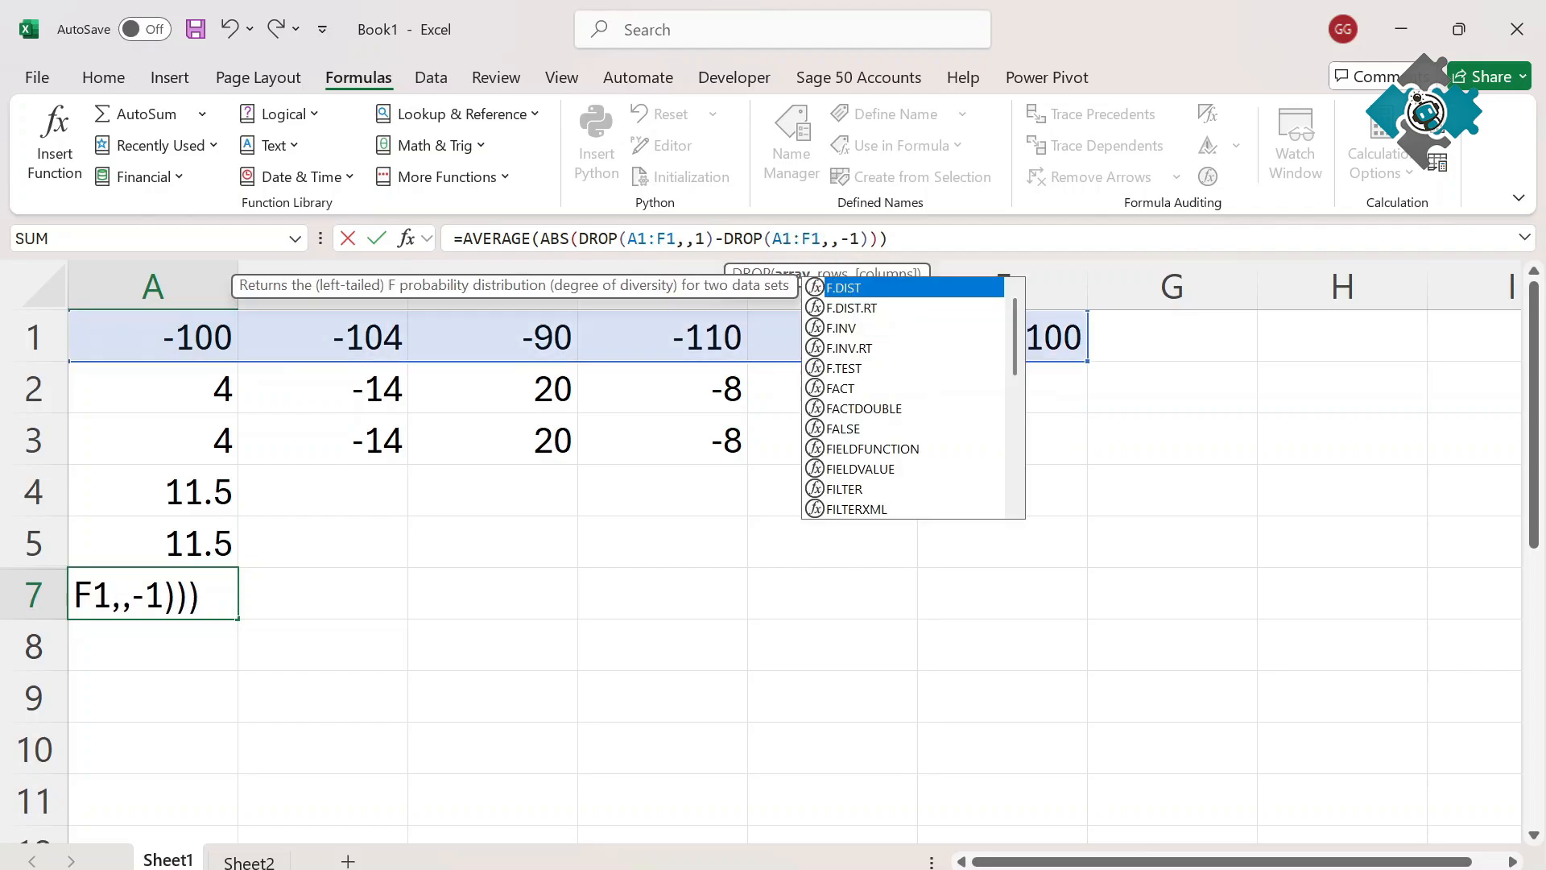
key(Return)
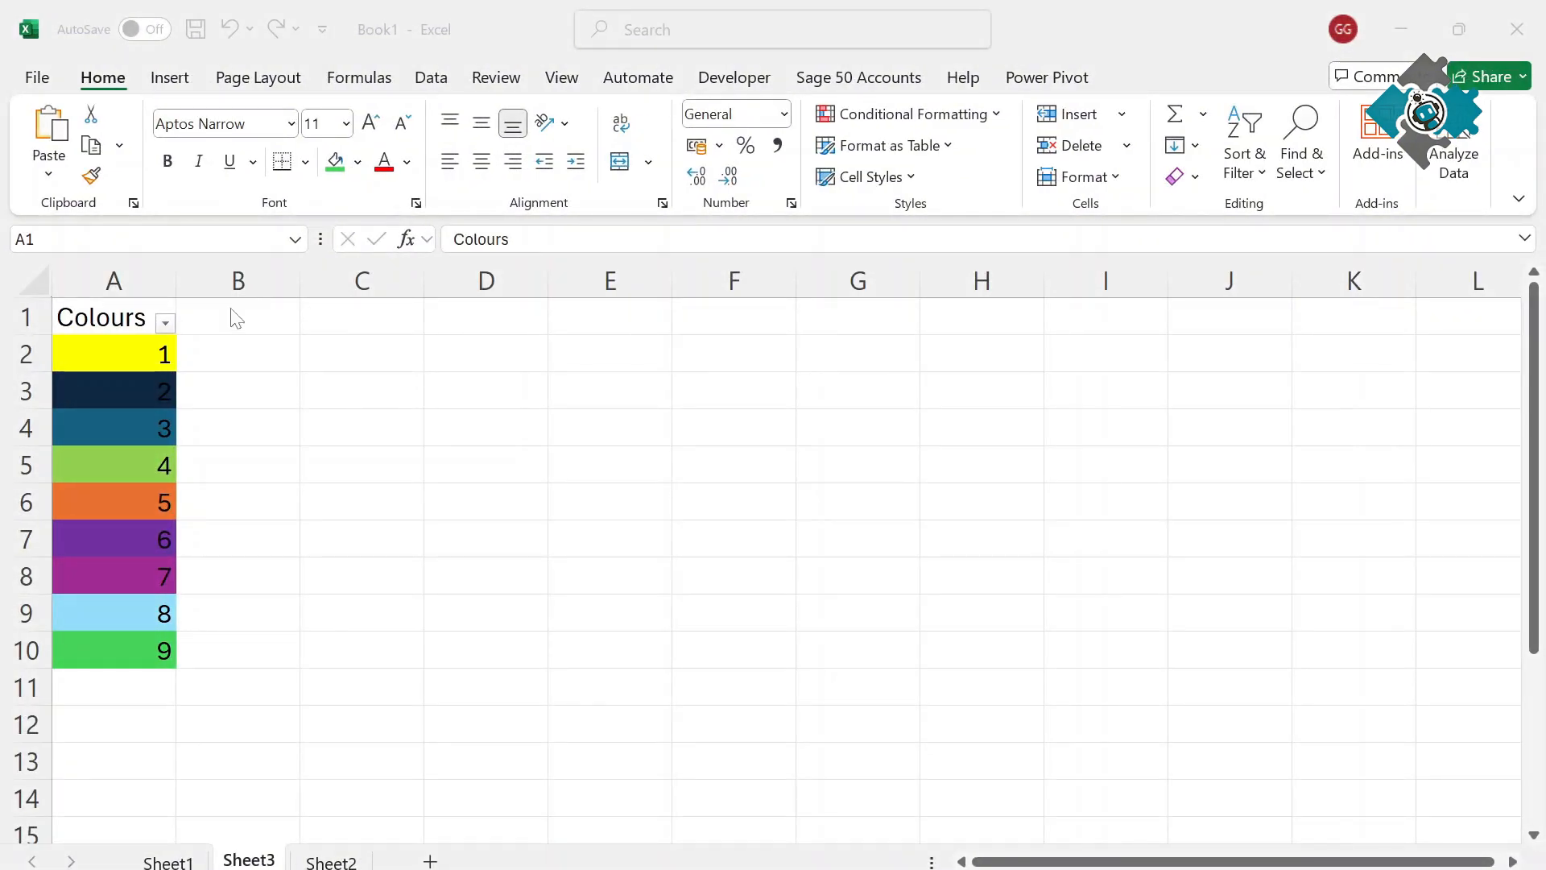
- Filter the Colours column on Sheet3 by the dark navy cell colour
click(166, 323)
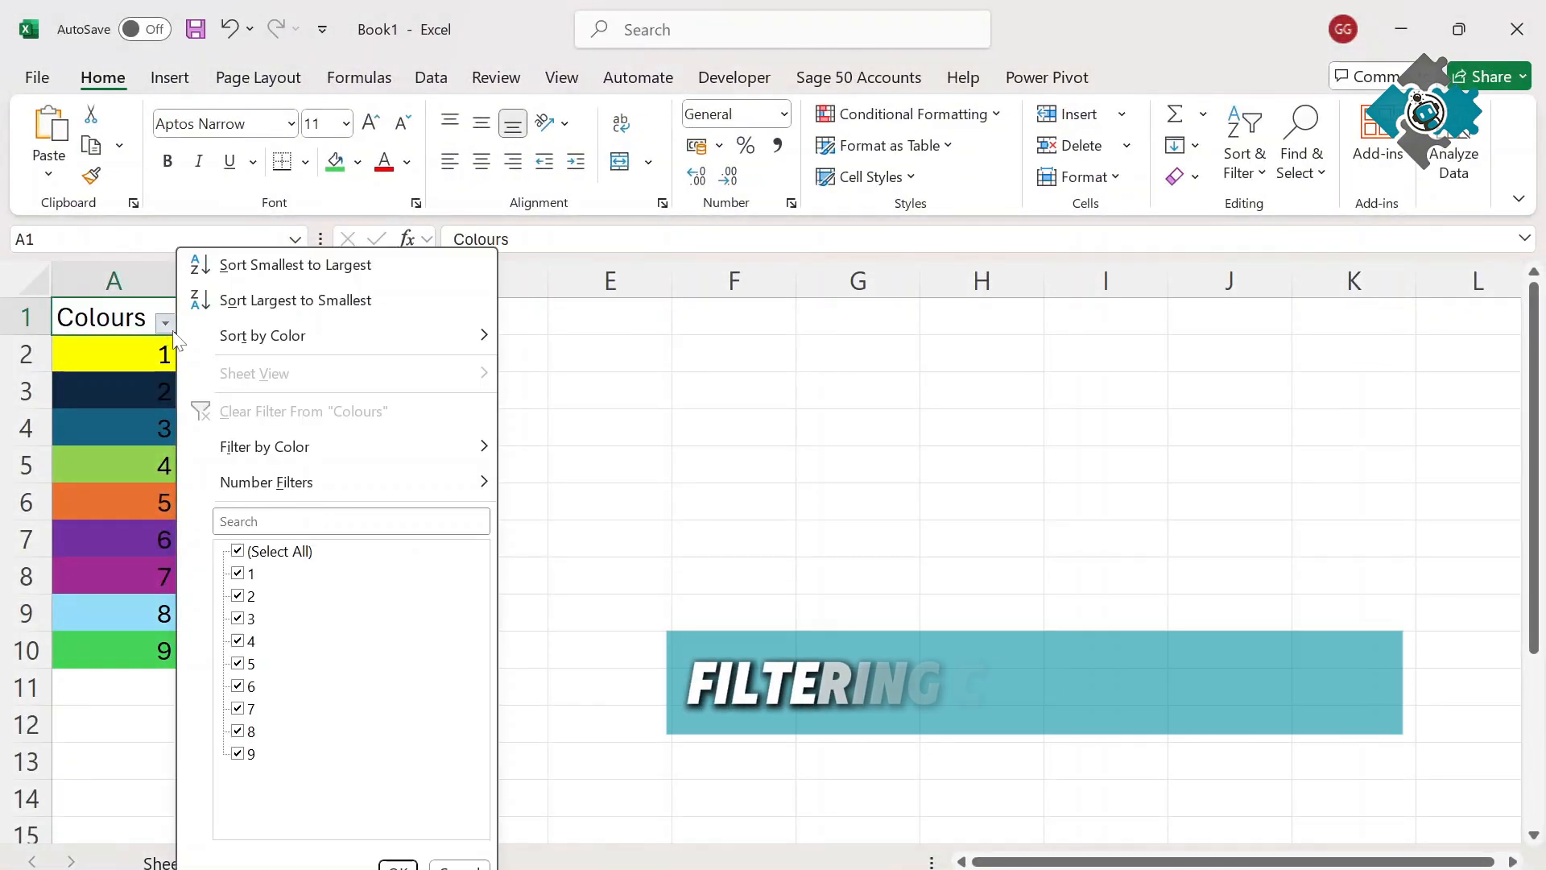
mouse_move(318, 453)
click(593, 514)
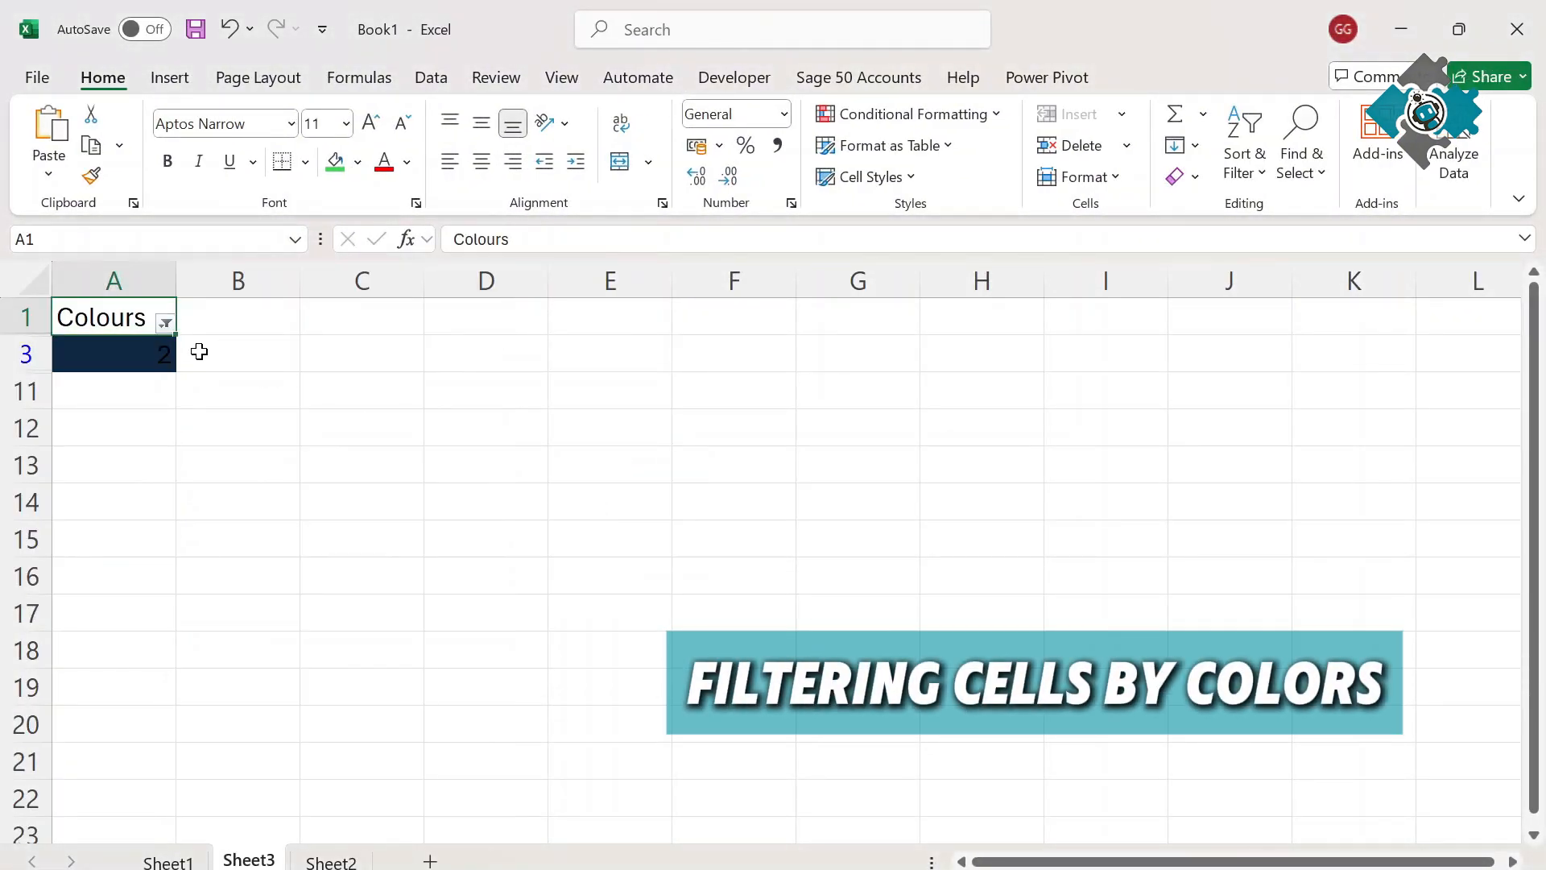
- Open the full list of cell colours available for filtering the Colours column, then close it
click(166, 323)
mouse_move(322, 447)
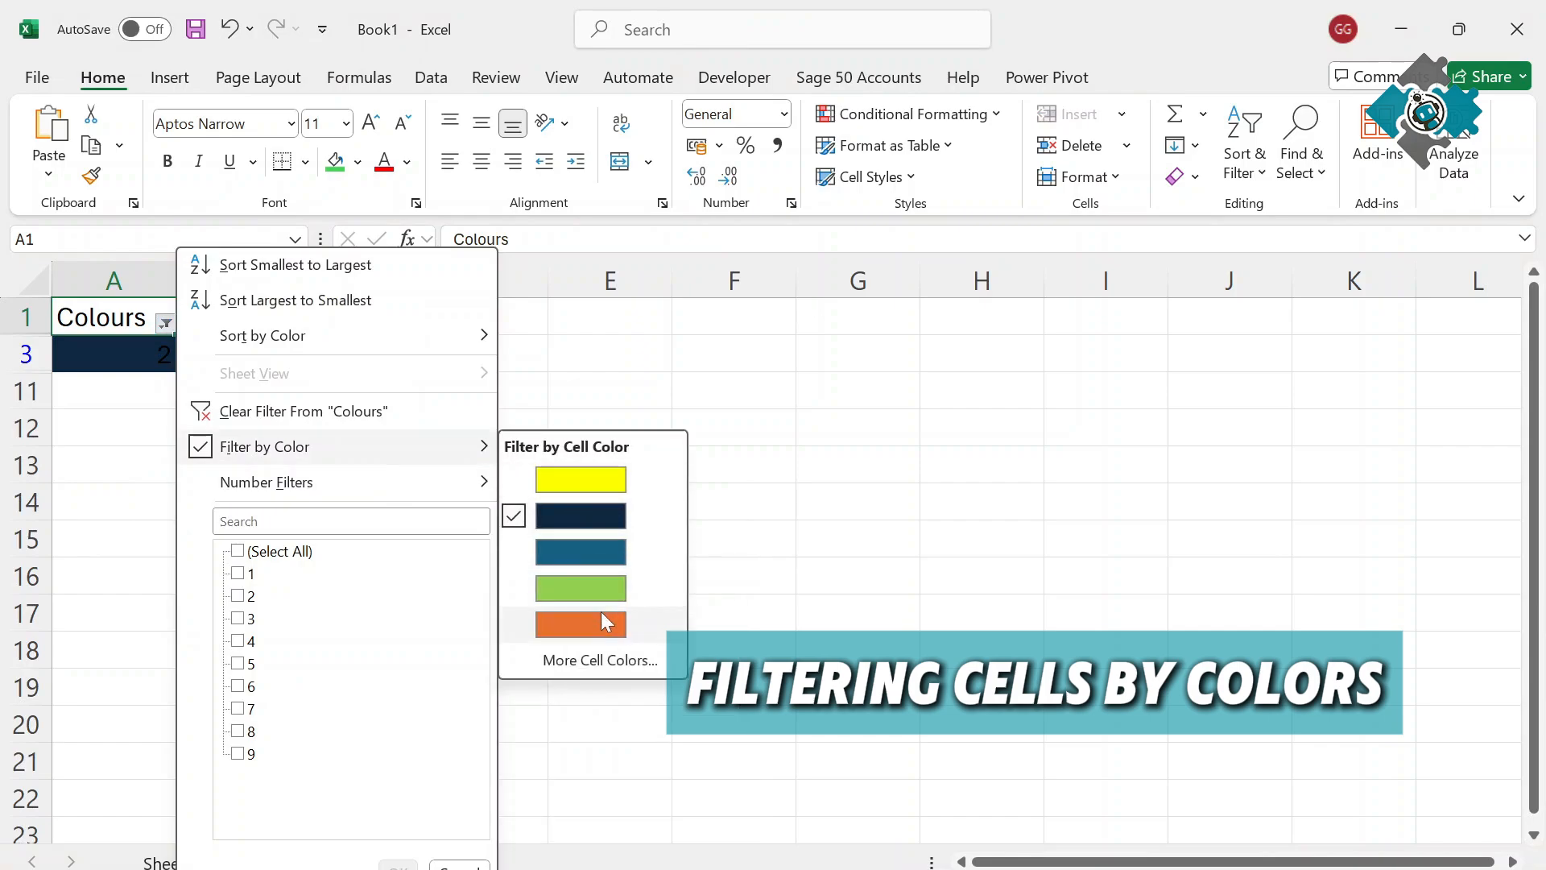
click(603, 657)
click(644, 438)
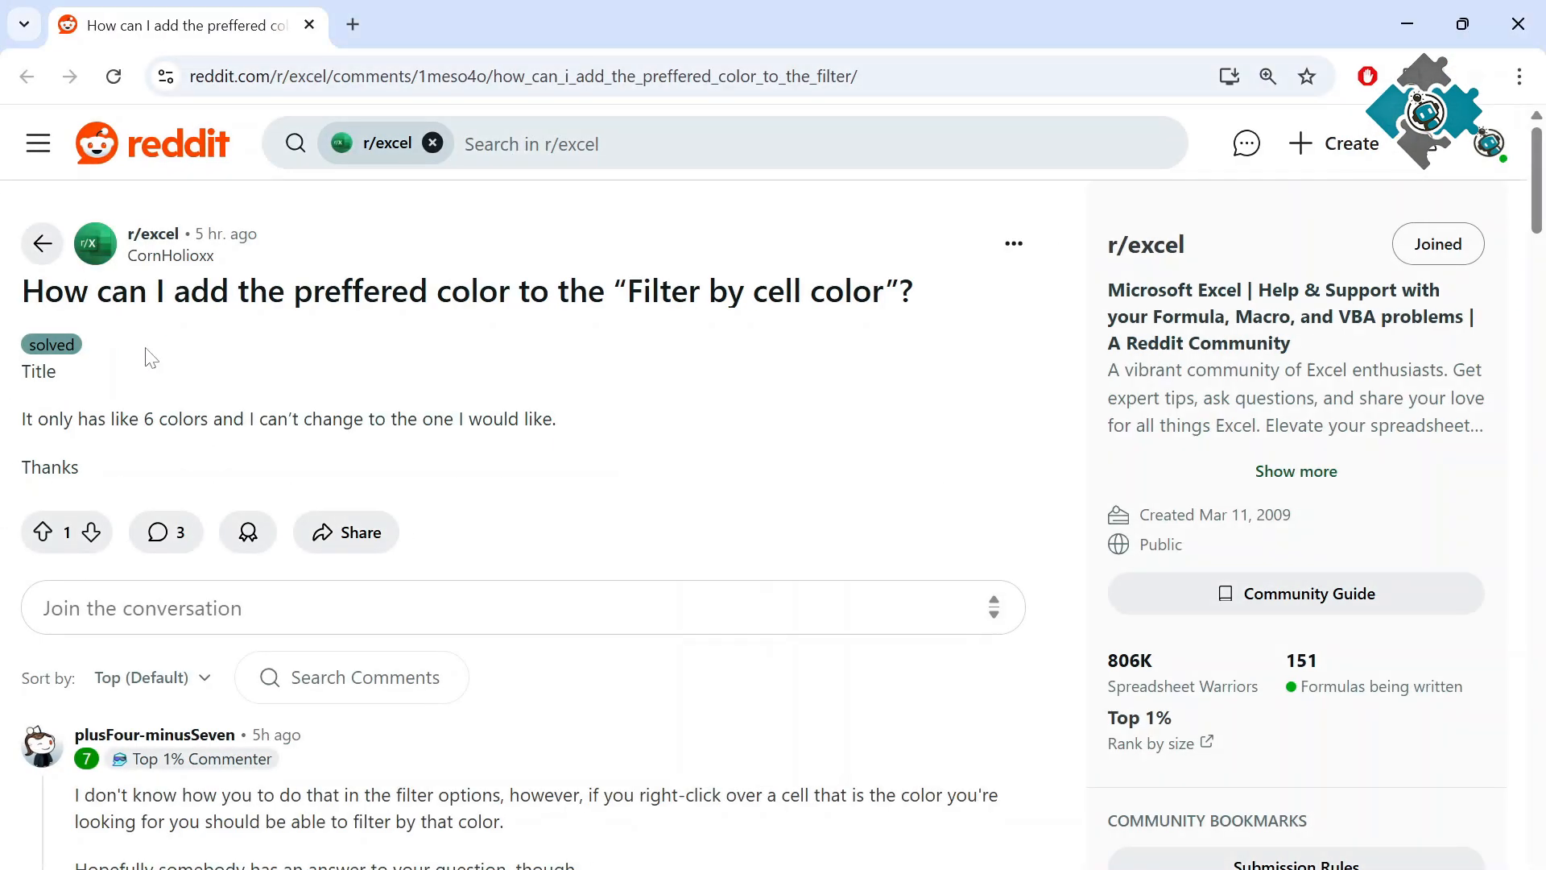
- Switch to the browser and read the r/excel question about adding a preferred colour to "Filter by cell color"
drag(628, 292, 885, 292)
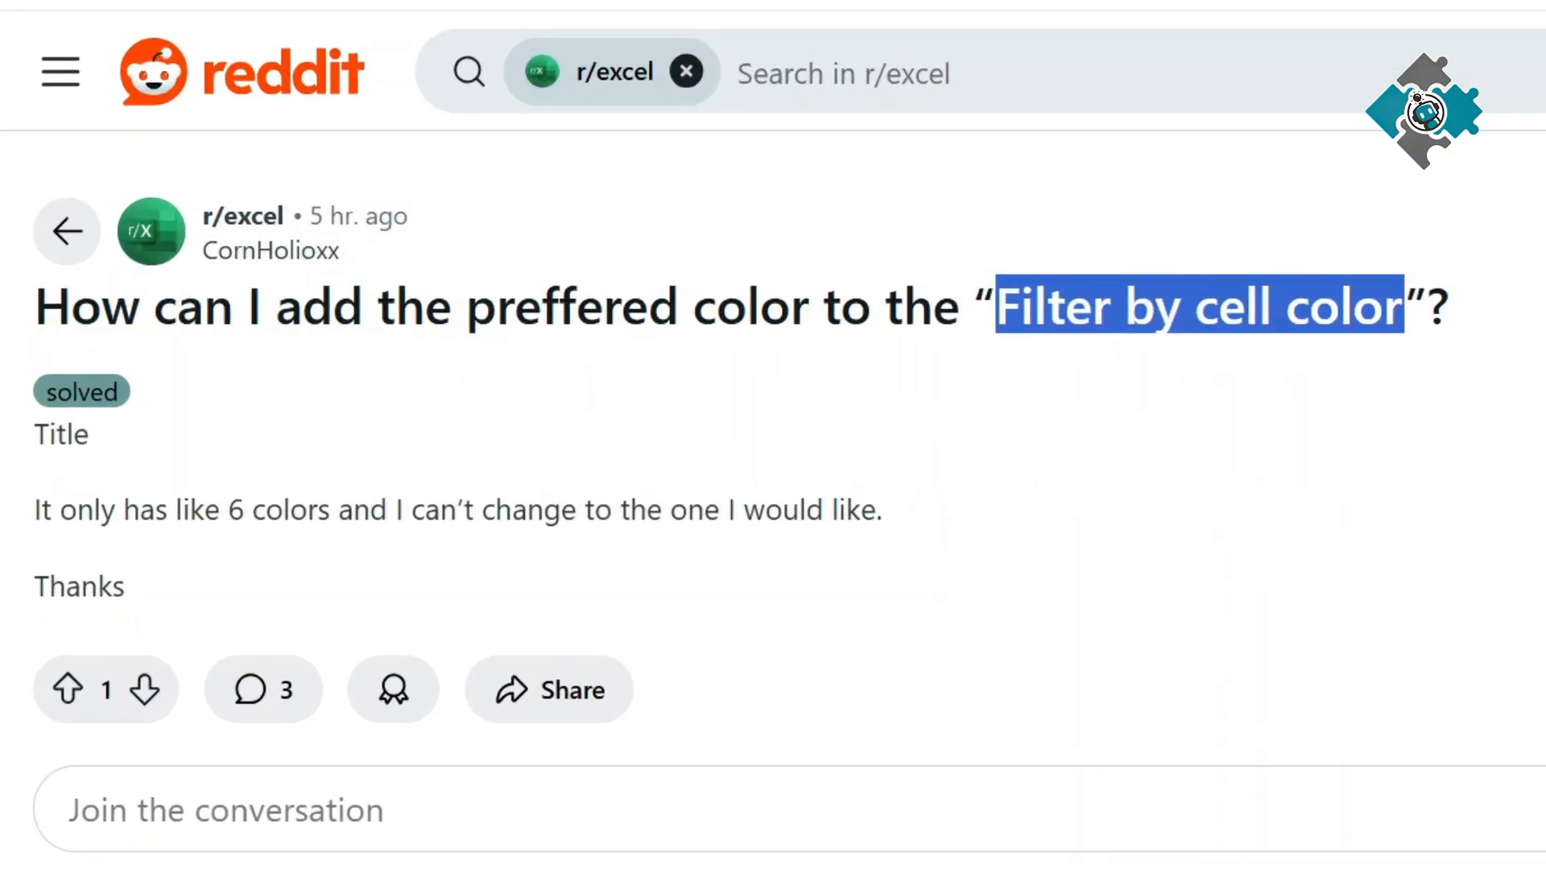
drag(33, 509, 329, 509)
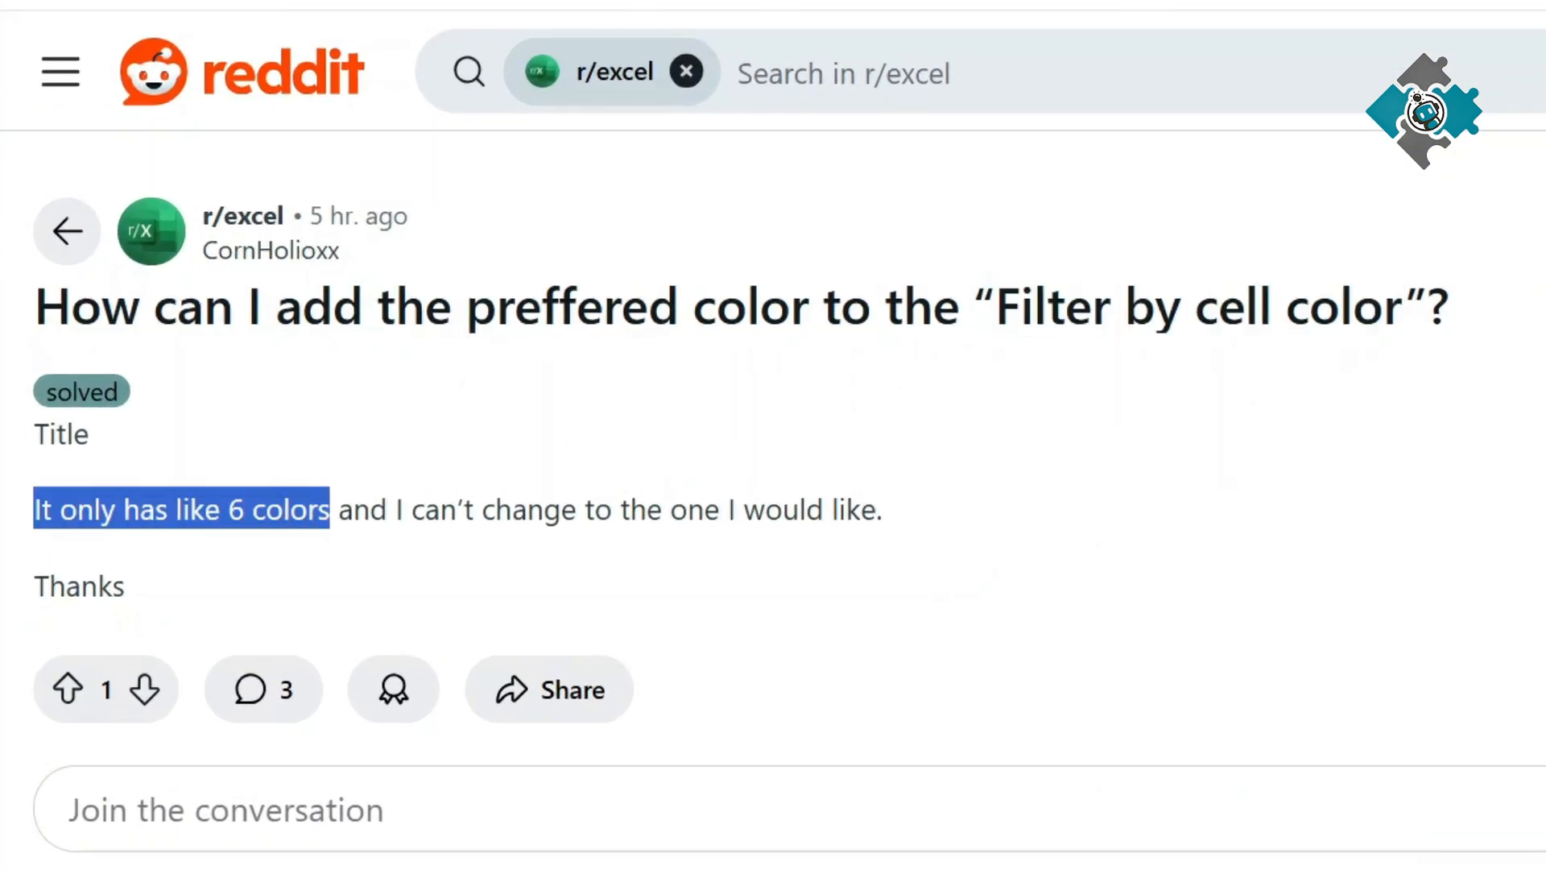
click(560, 493)
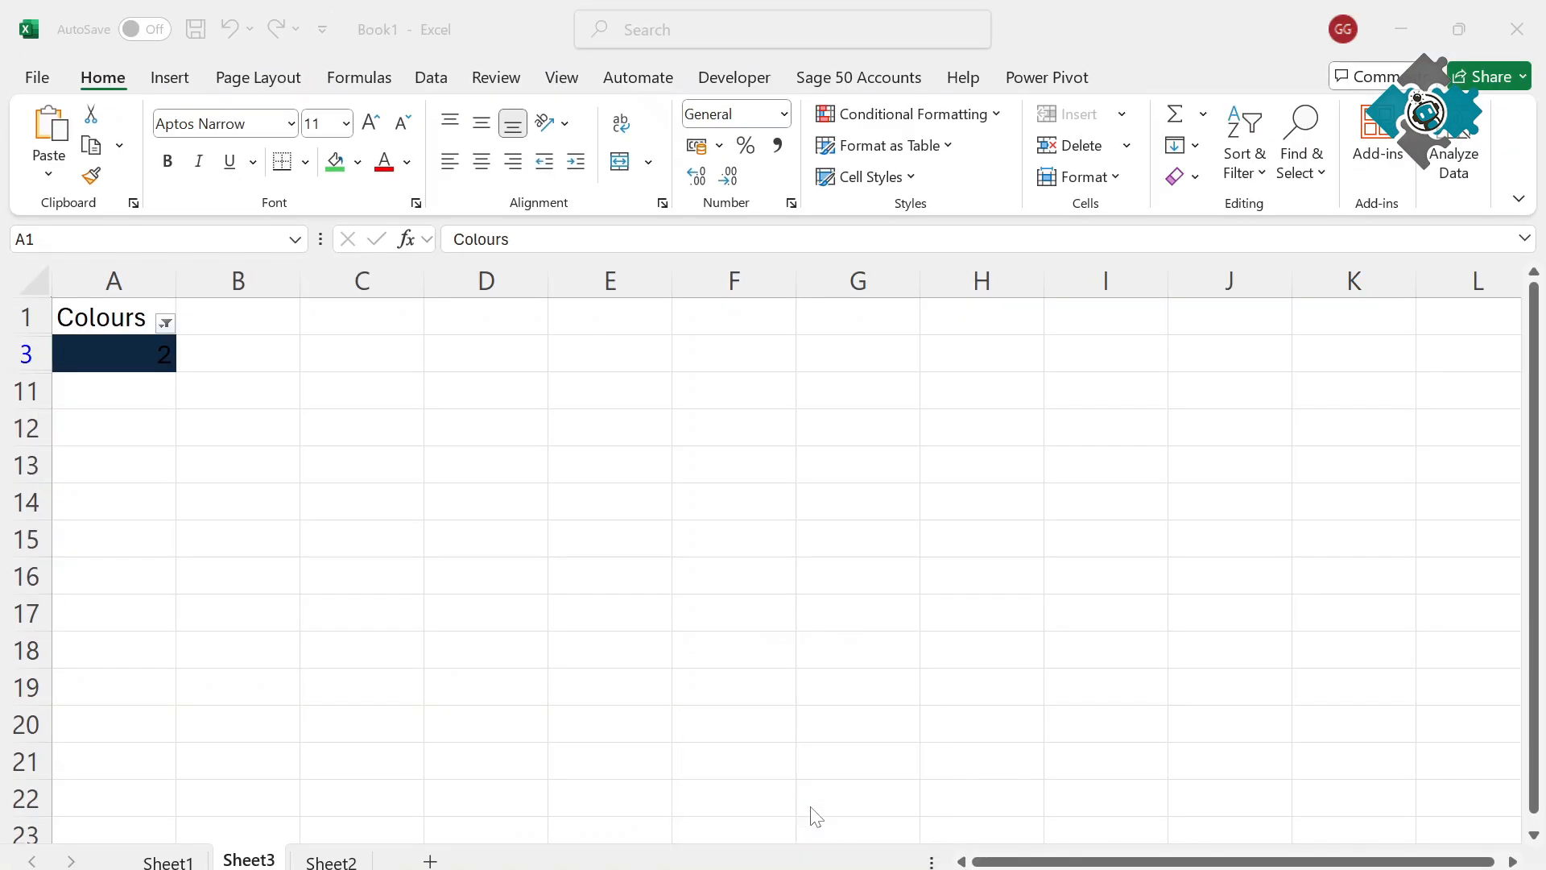
- Clear the colour filter from the Colours column on Sheet3 and select cell A2
click(164, 324)
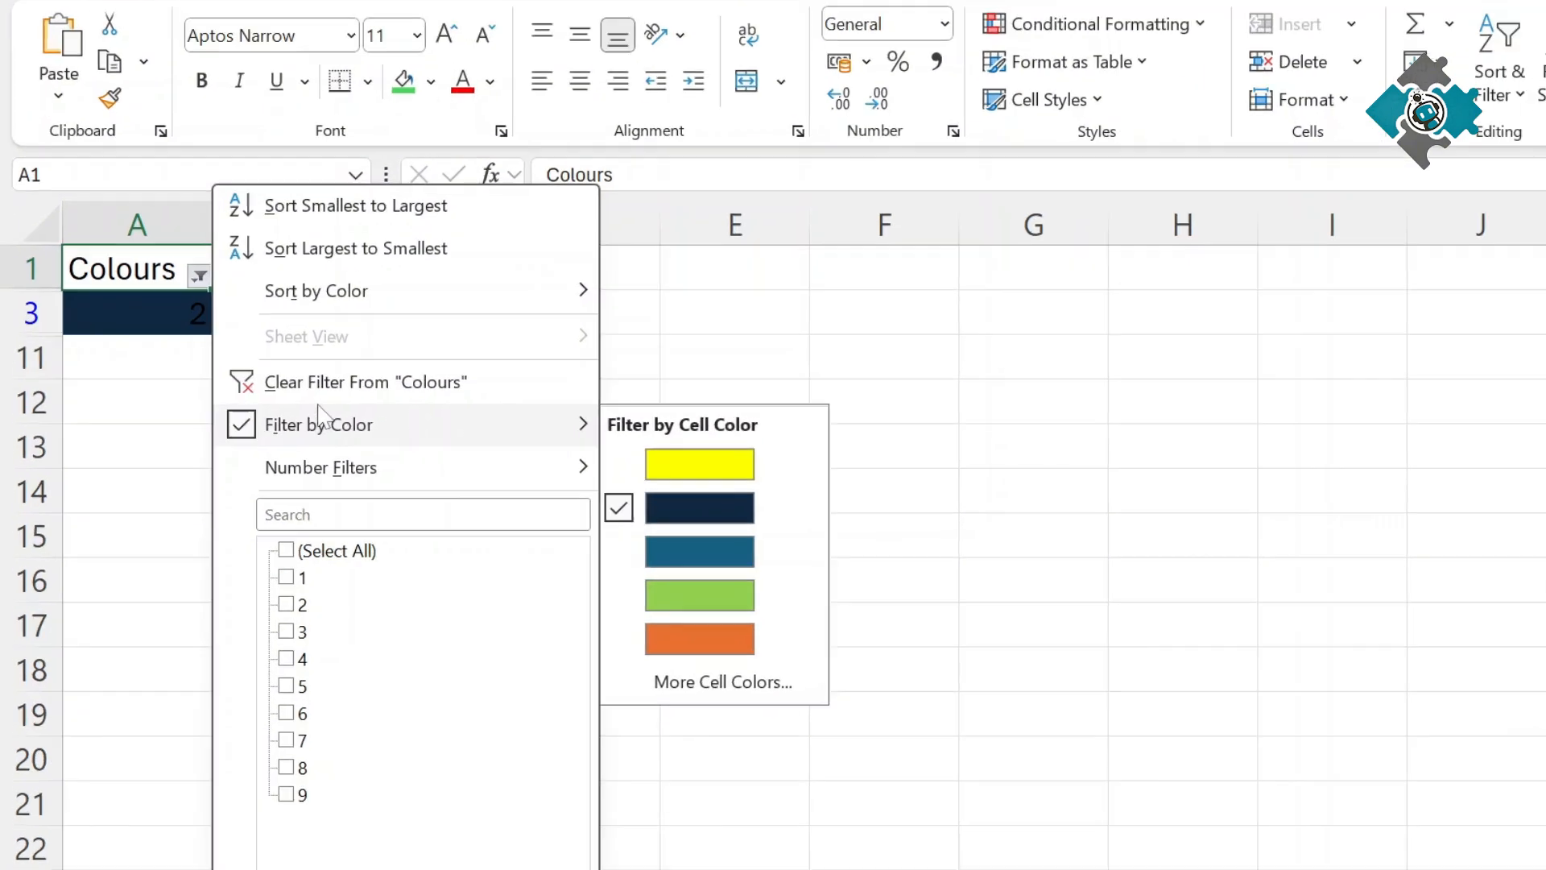
click(269, 415)
click(152, 255)
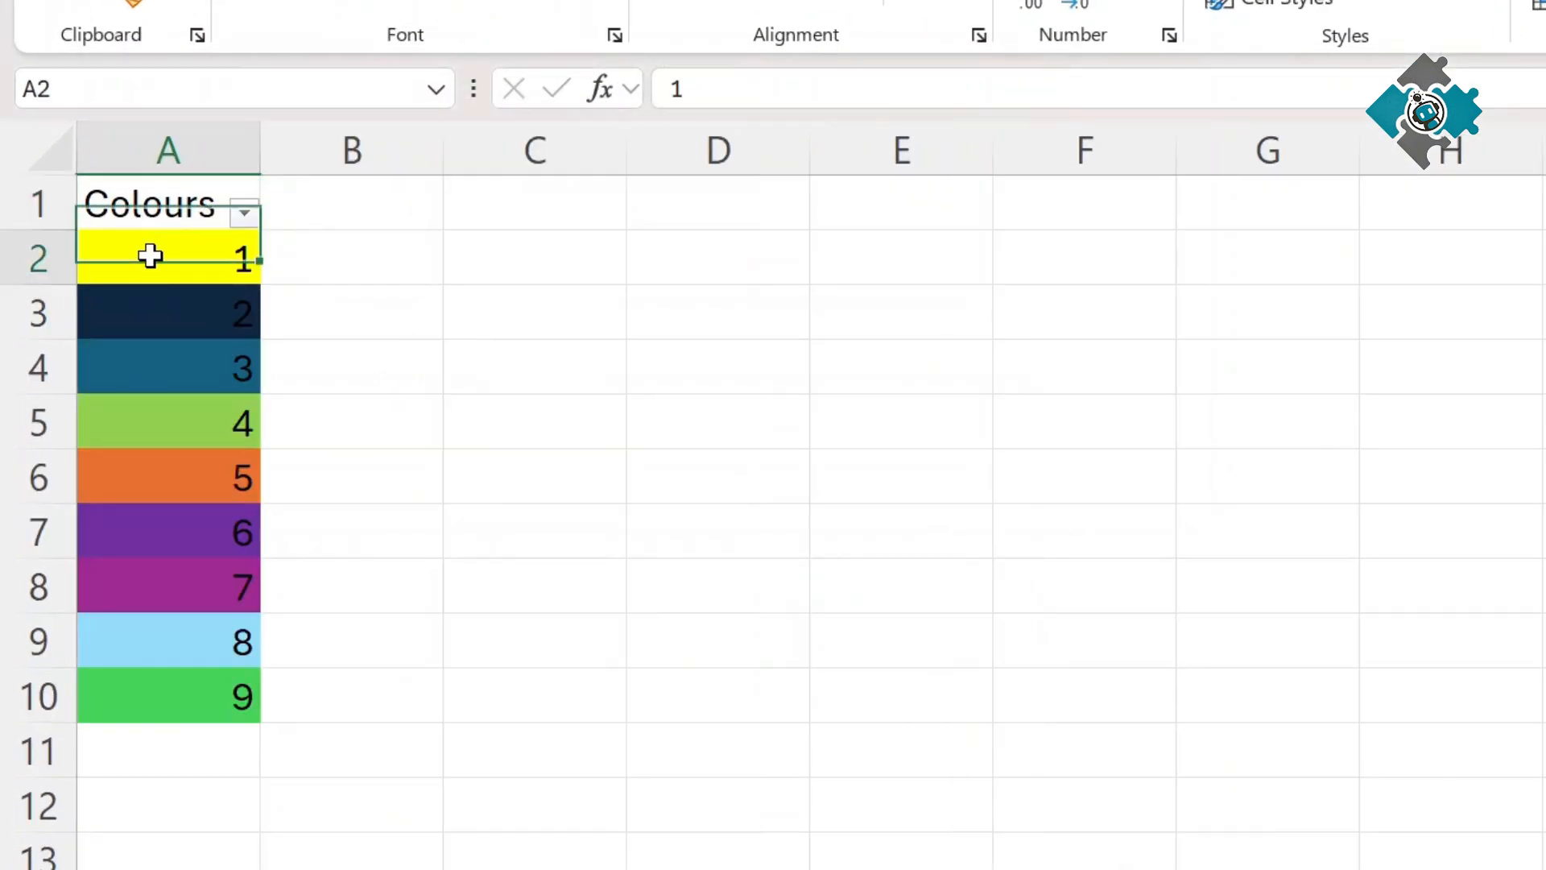
- Browse the Available Cell Colors for the Colours filter, previewing green, navy, teal, purple and light blue without applying one
click(244, 212)
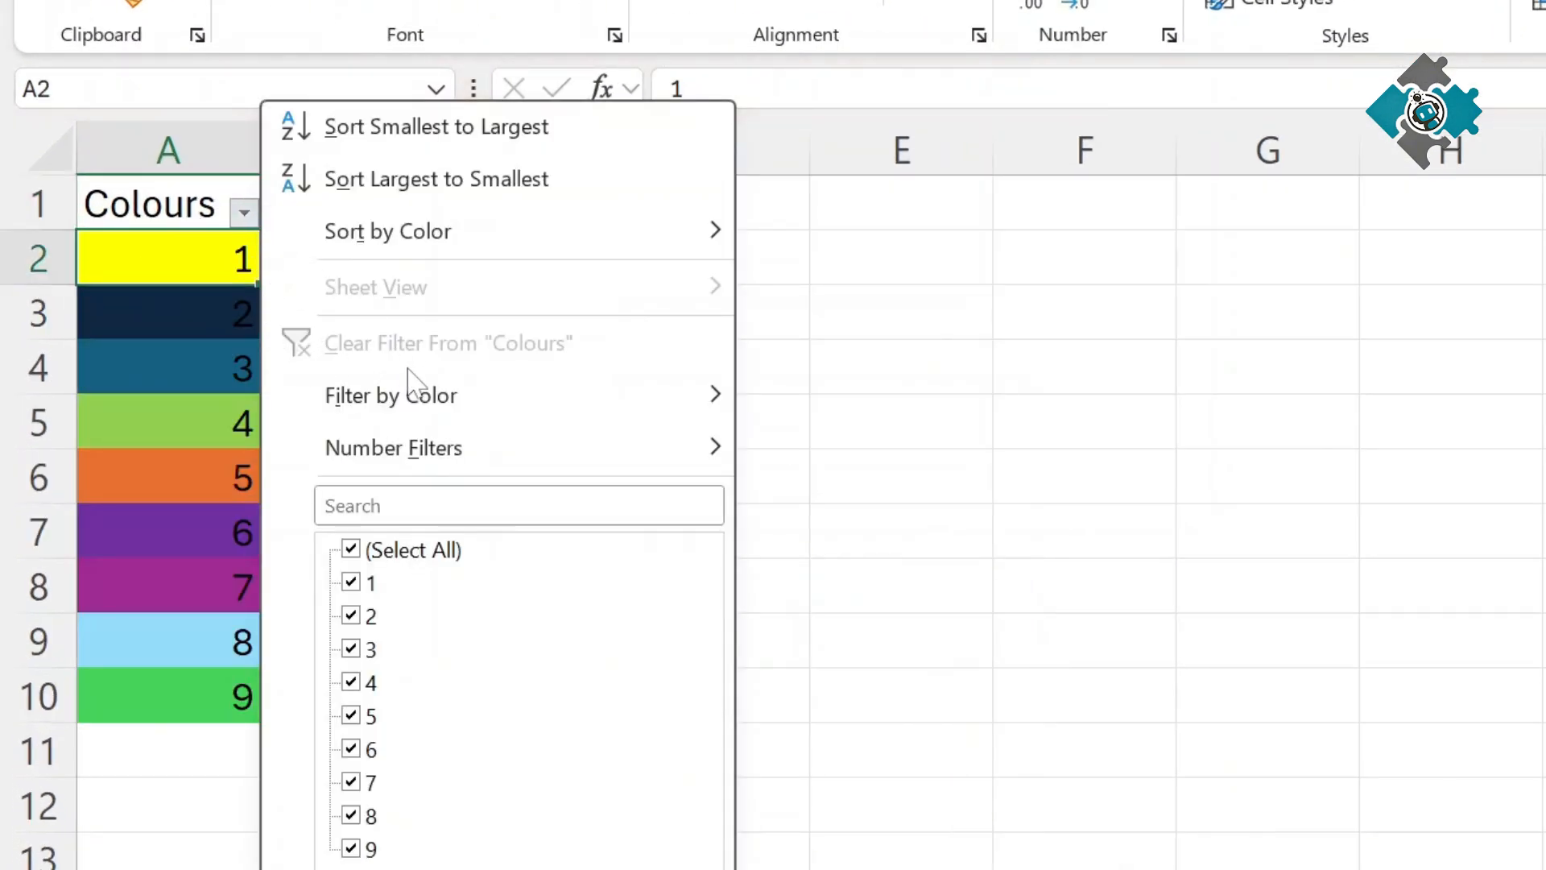
mouse_move(419, 395)
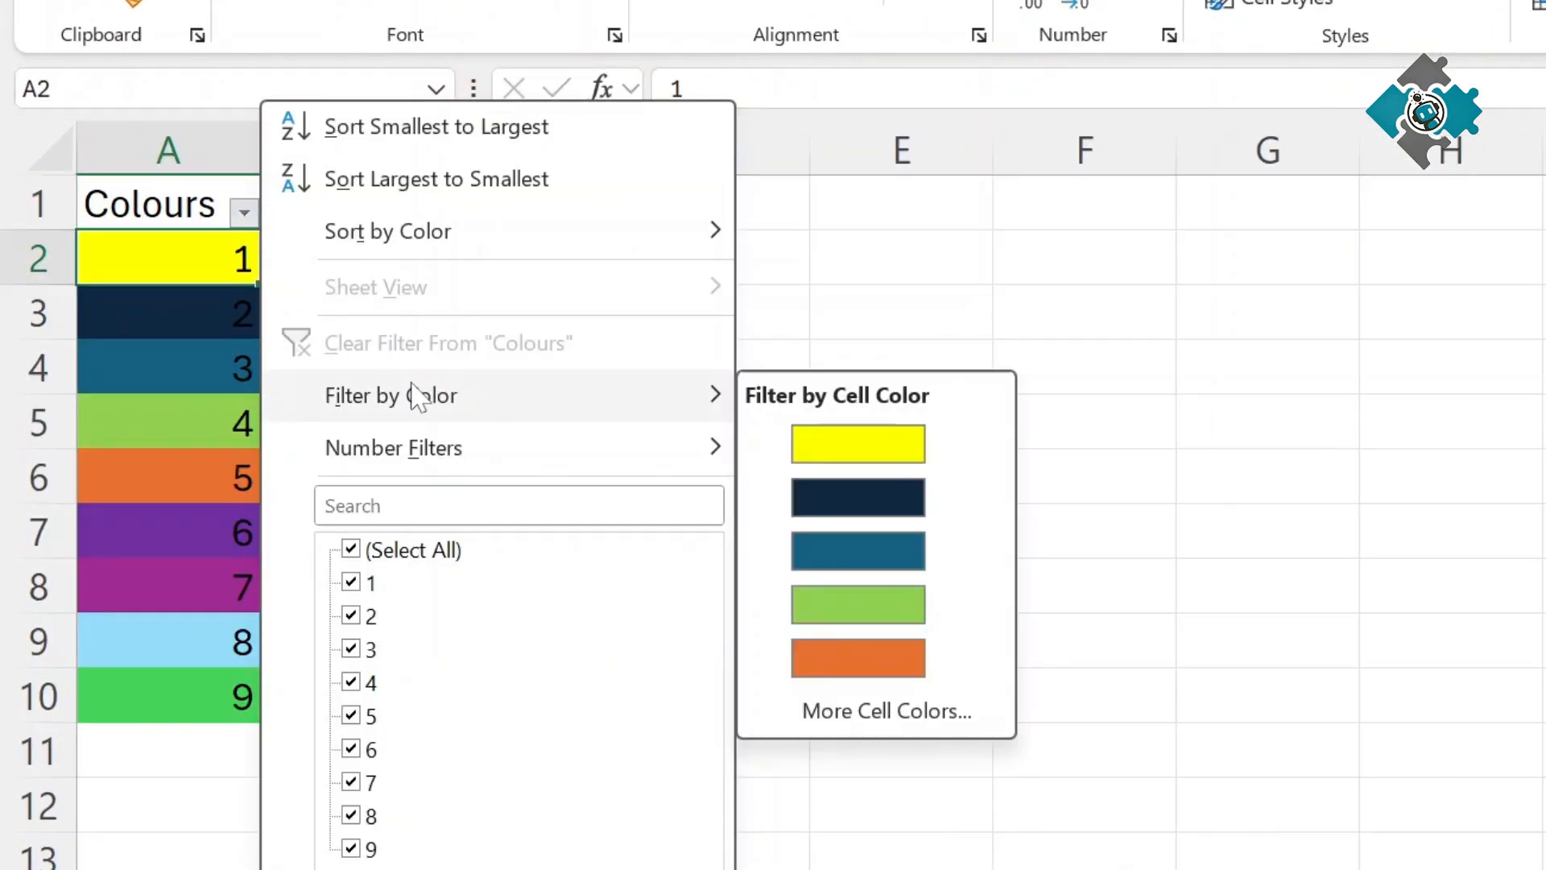
click(876, 726)
click(957, 388)
click(1006, 350)
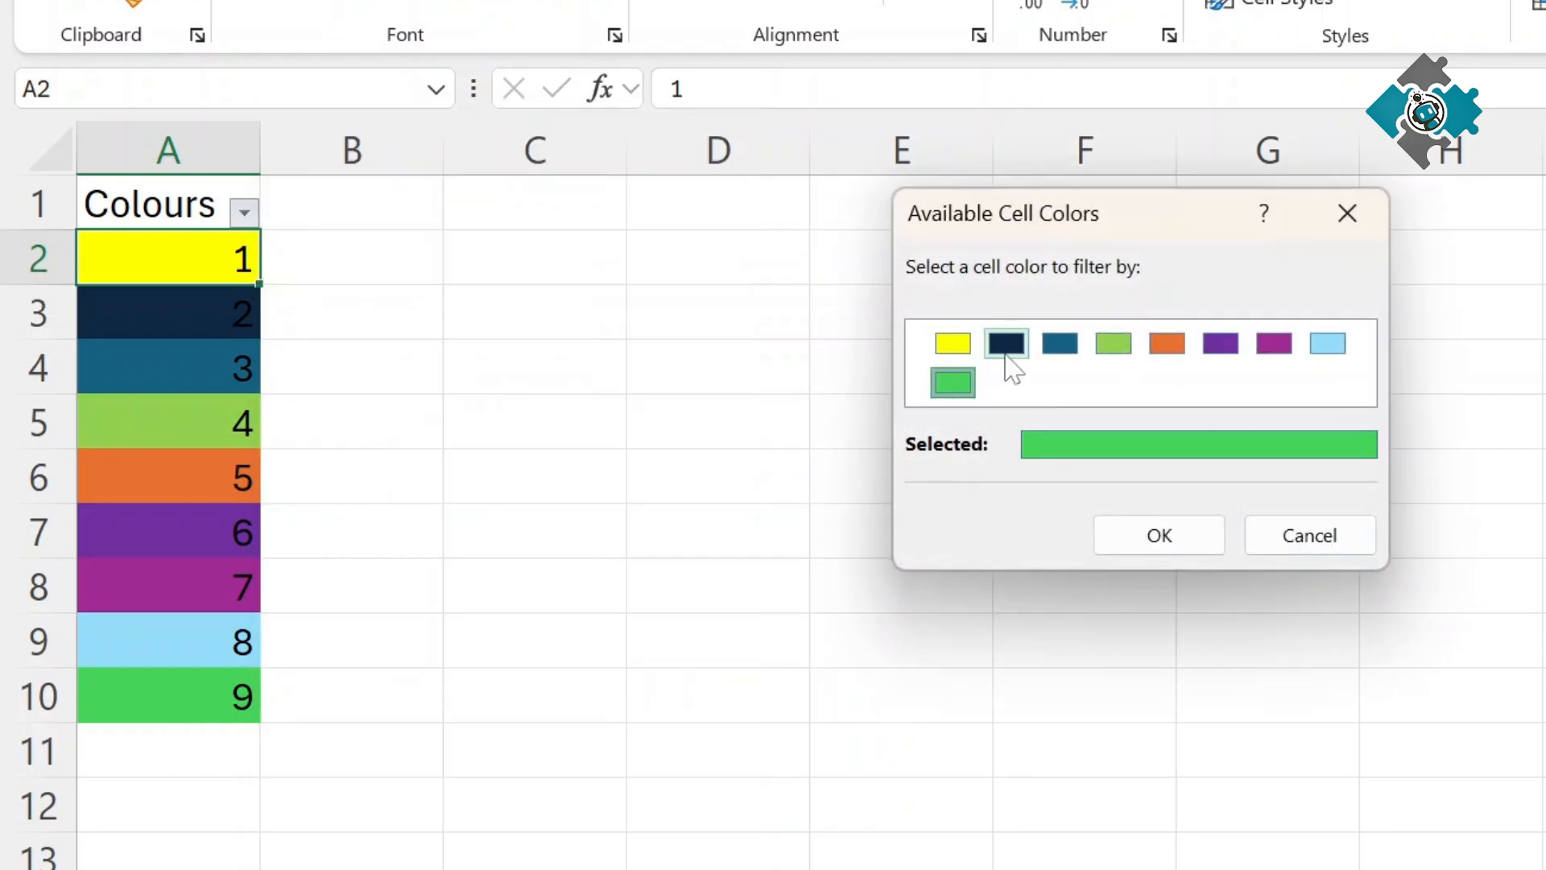
click(1062, 346)
click(1220, 343)
click(1328, 344)
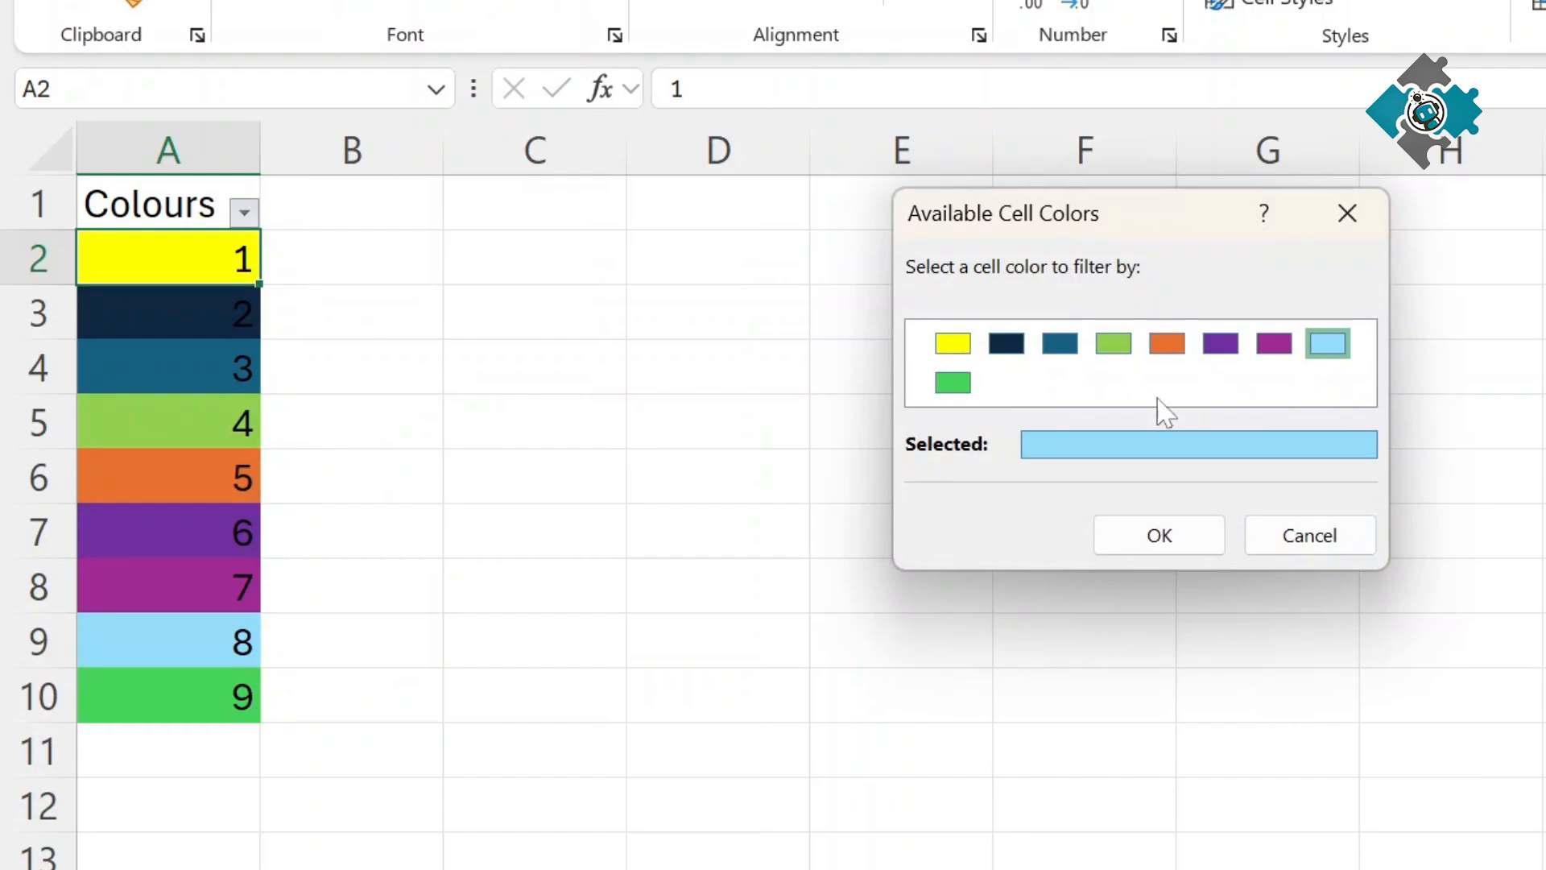
click(1347, 544)
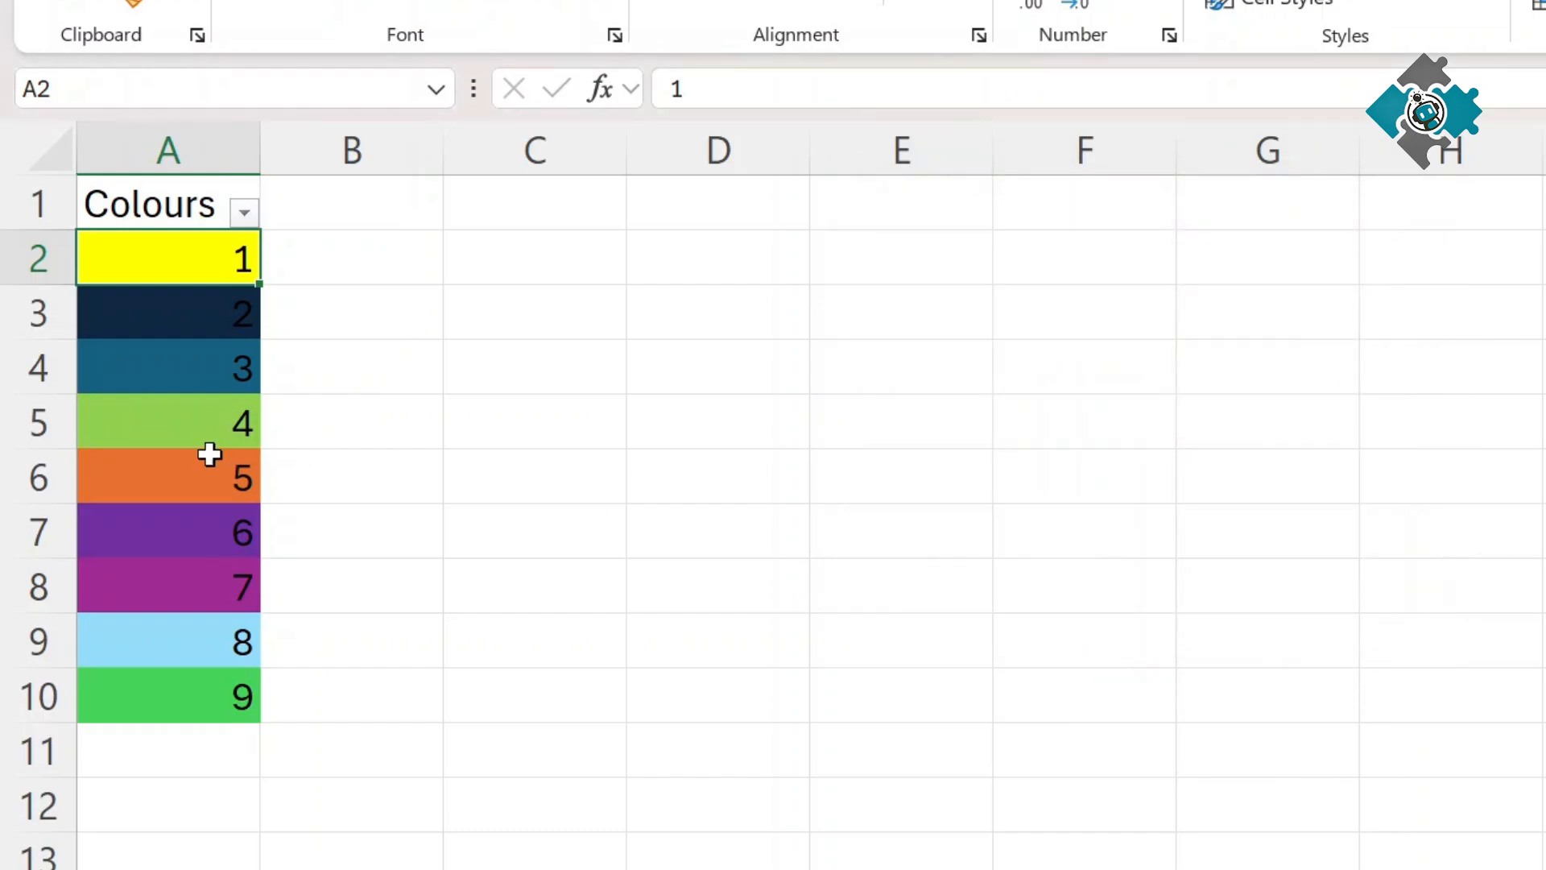
- Filter the Colours column by the magenta fill colour of cell A8, using the selected cell's colour
click(197, 584)
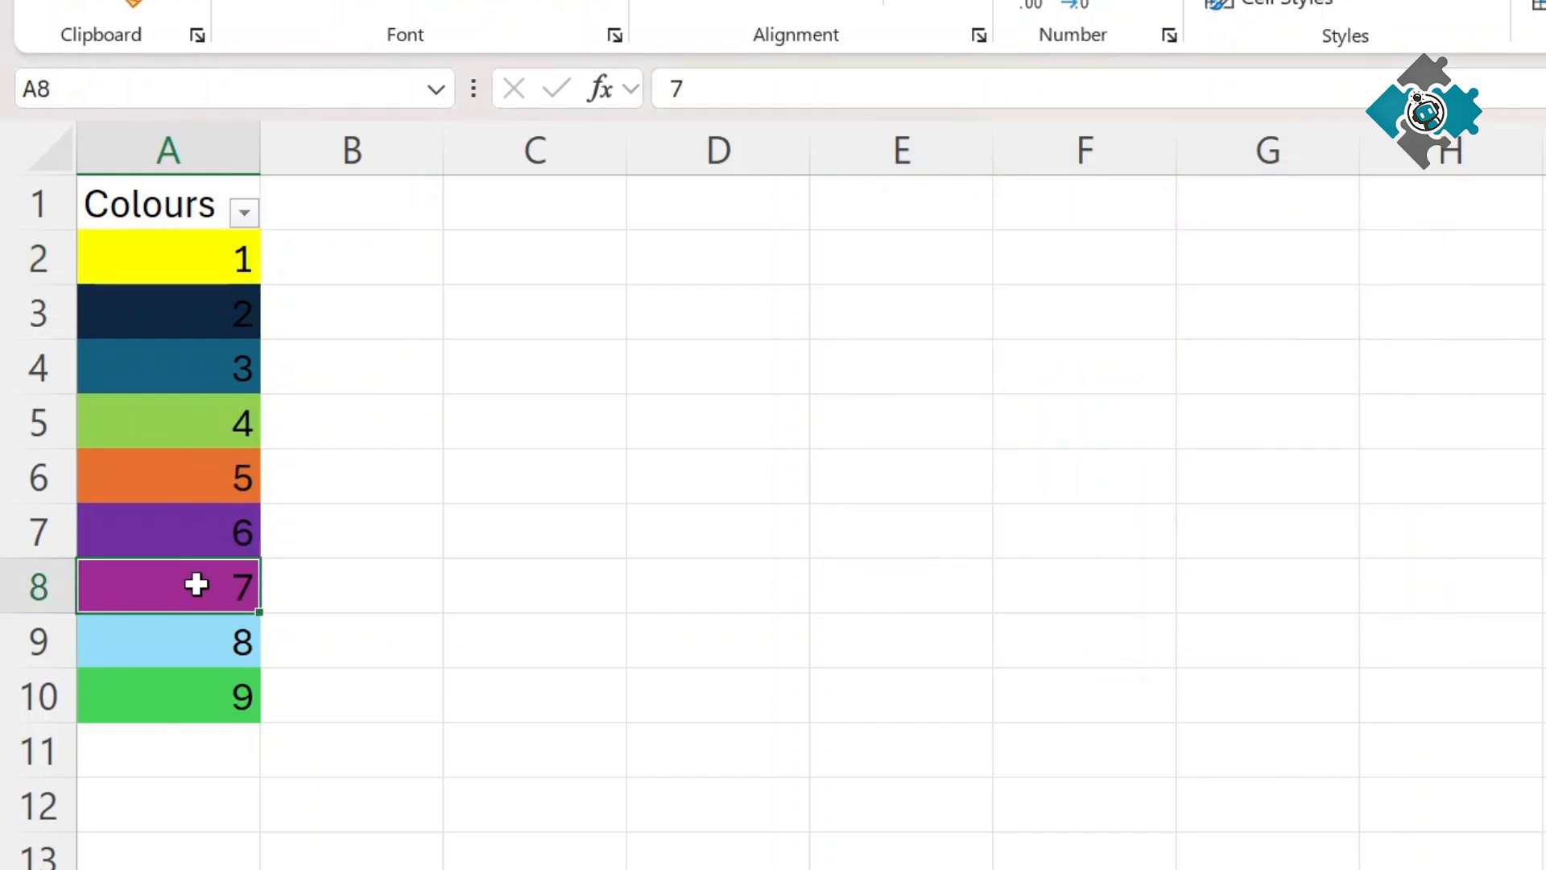
right_click(196, 583)
mouse_move(293, 516)
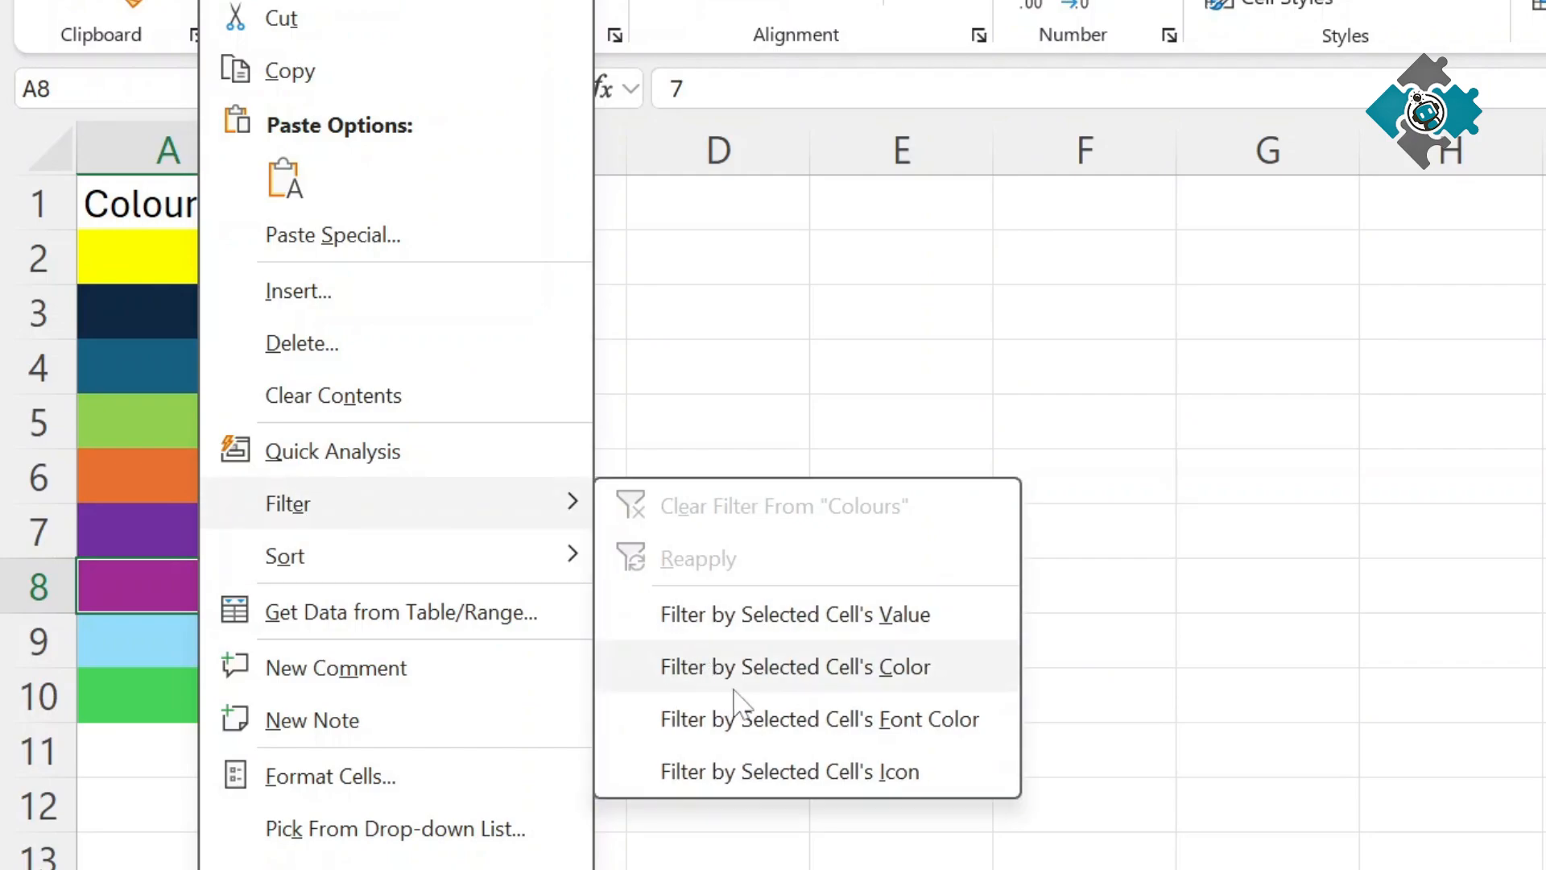
click(786, 666)
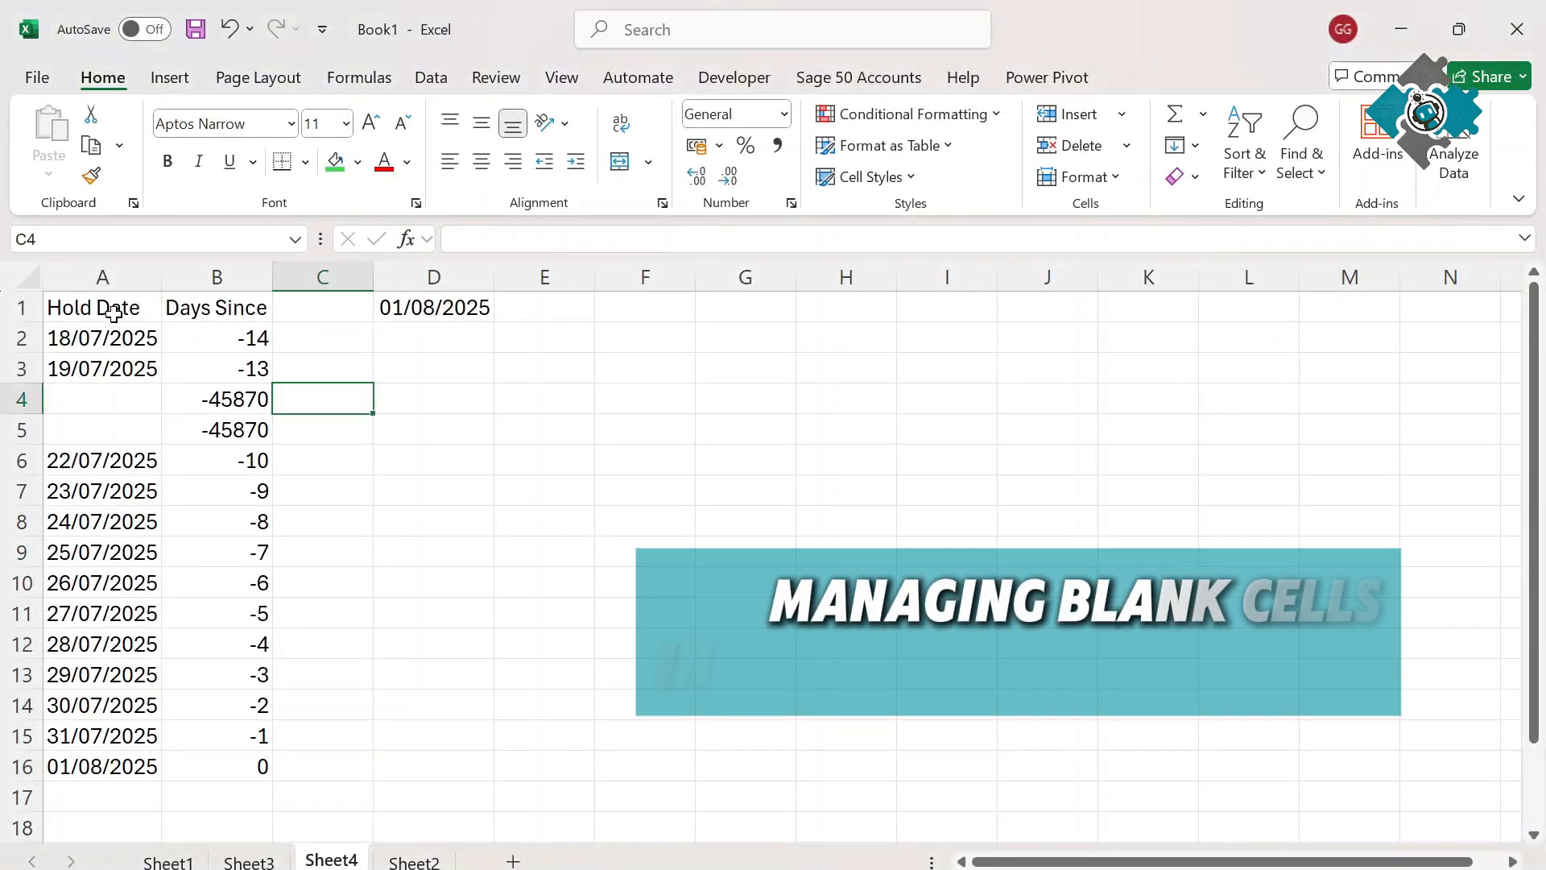
- Review Sheet4's Hold Date and Days Since columns and read the formula =$M3>0 in the r/excel post on colouring rows by due date
drag(113, 314, 230, 757)
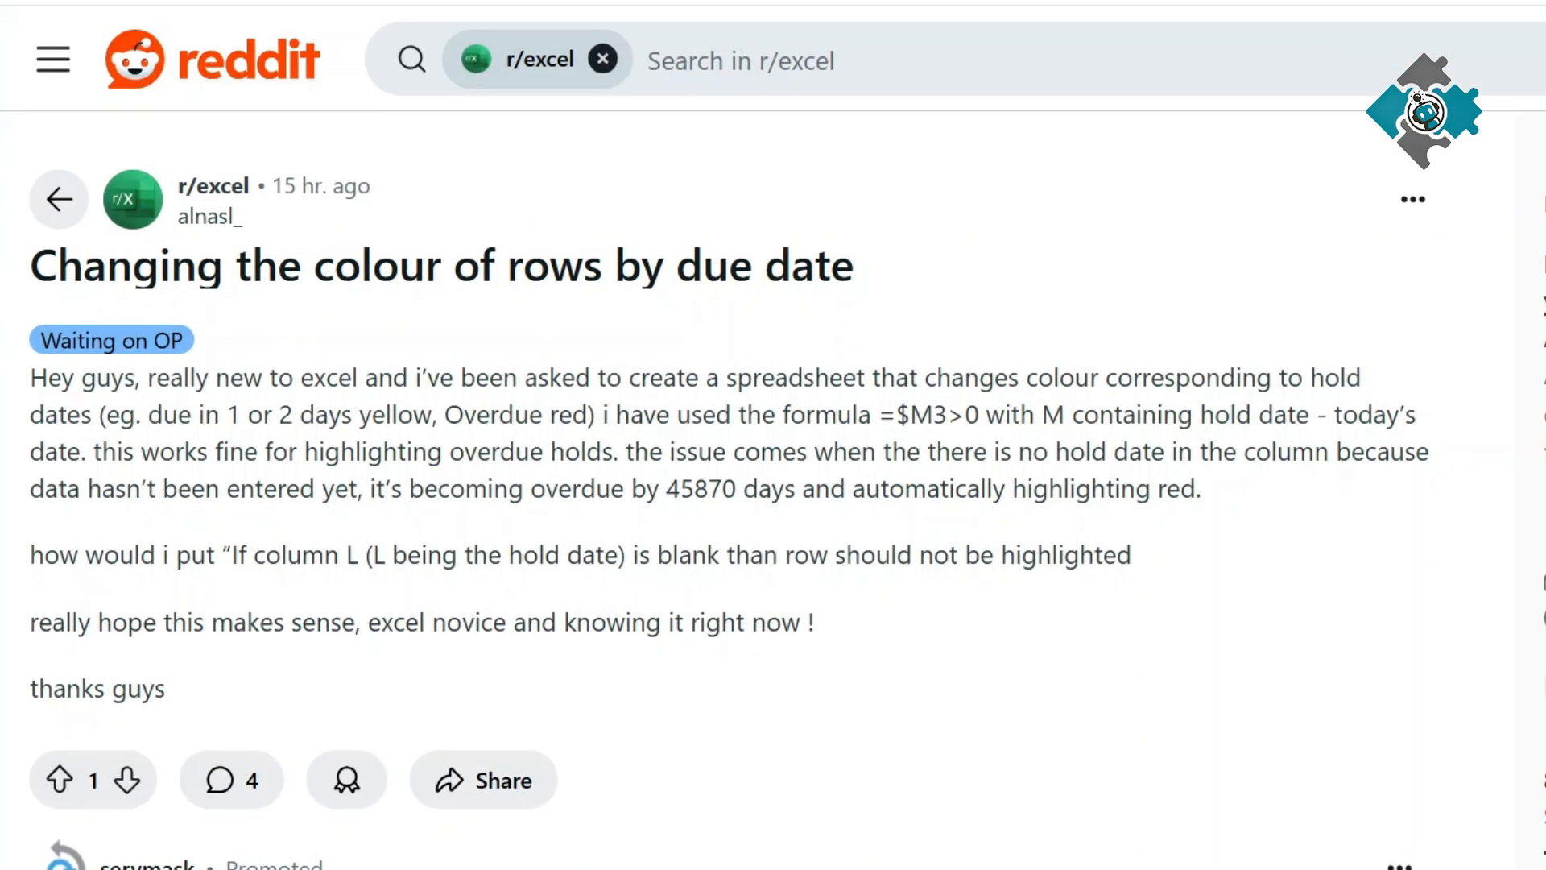
drag(303, 555, 359, 555)
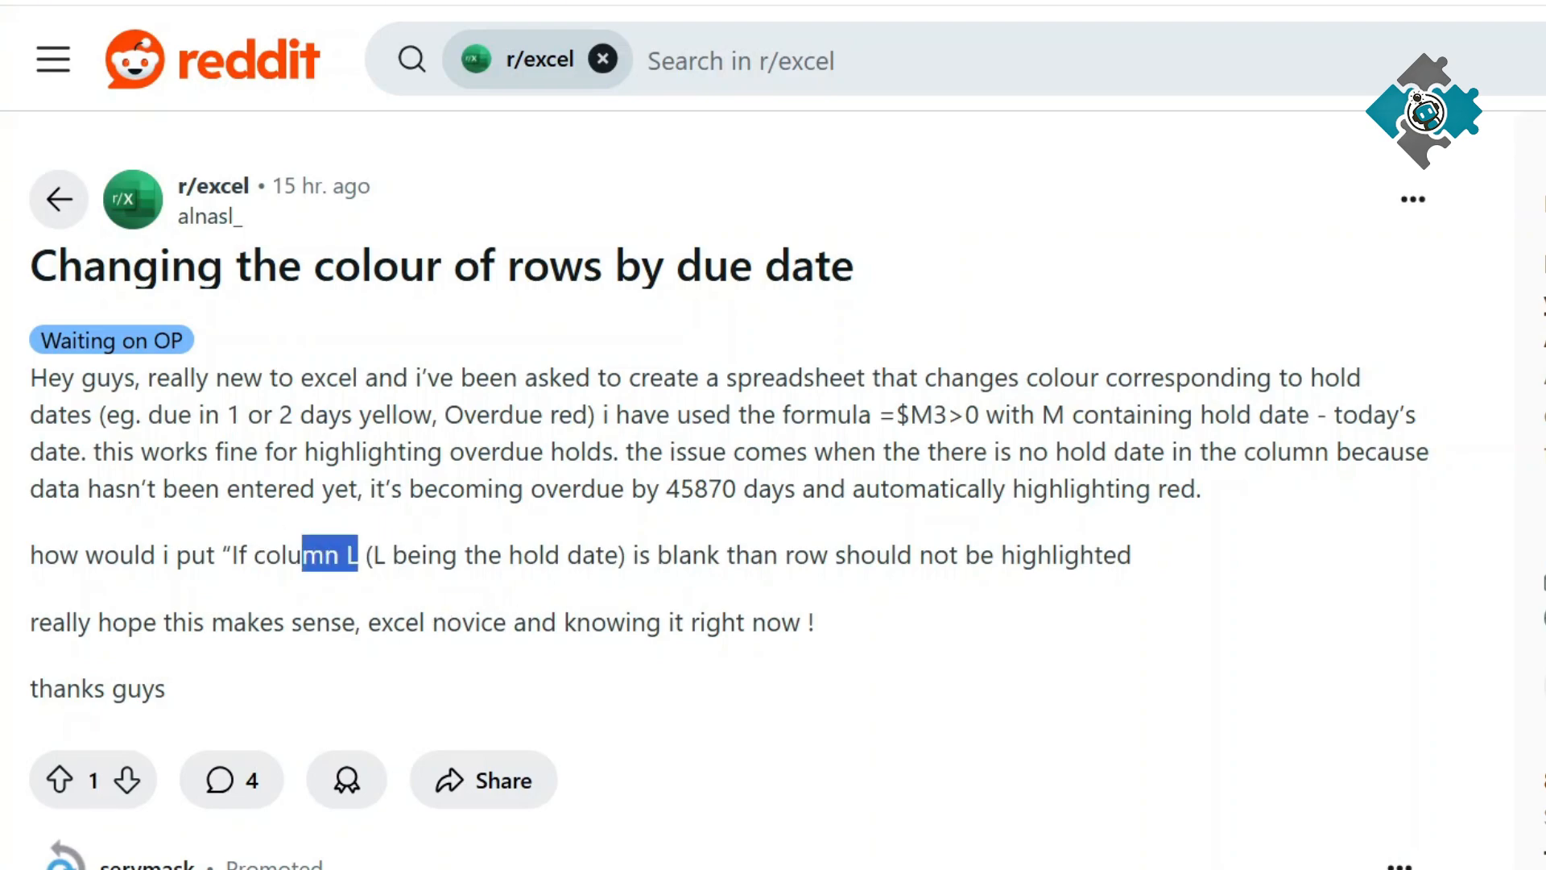
click(358, 556)
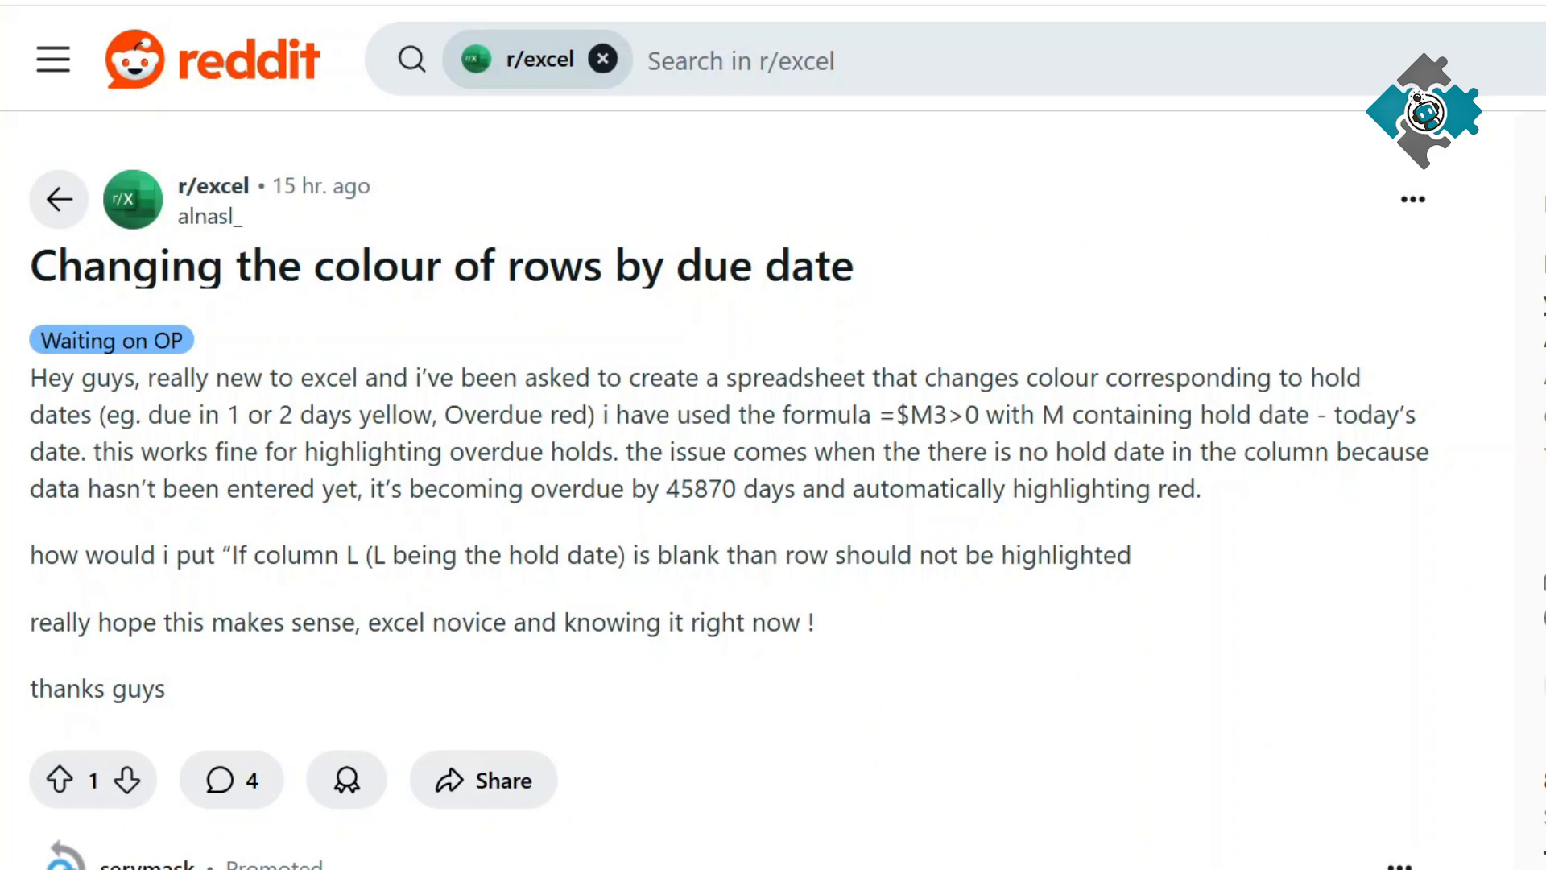
drag(896, 415, 986, 414)
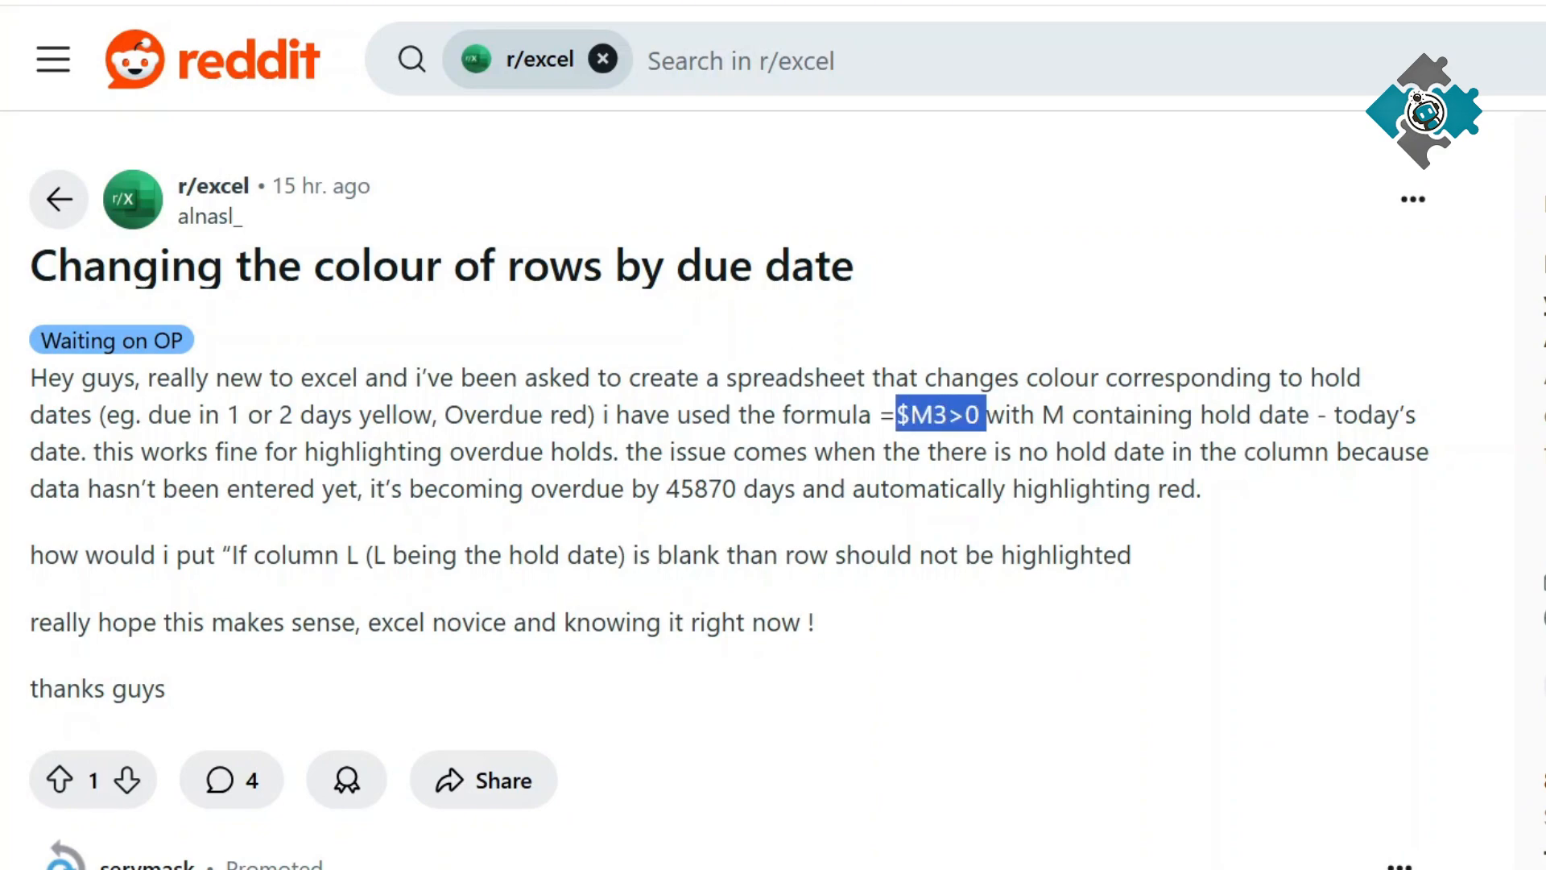
click(986, 415)
drag(1198, 415, 1360, 414)
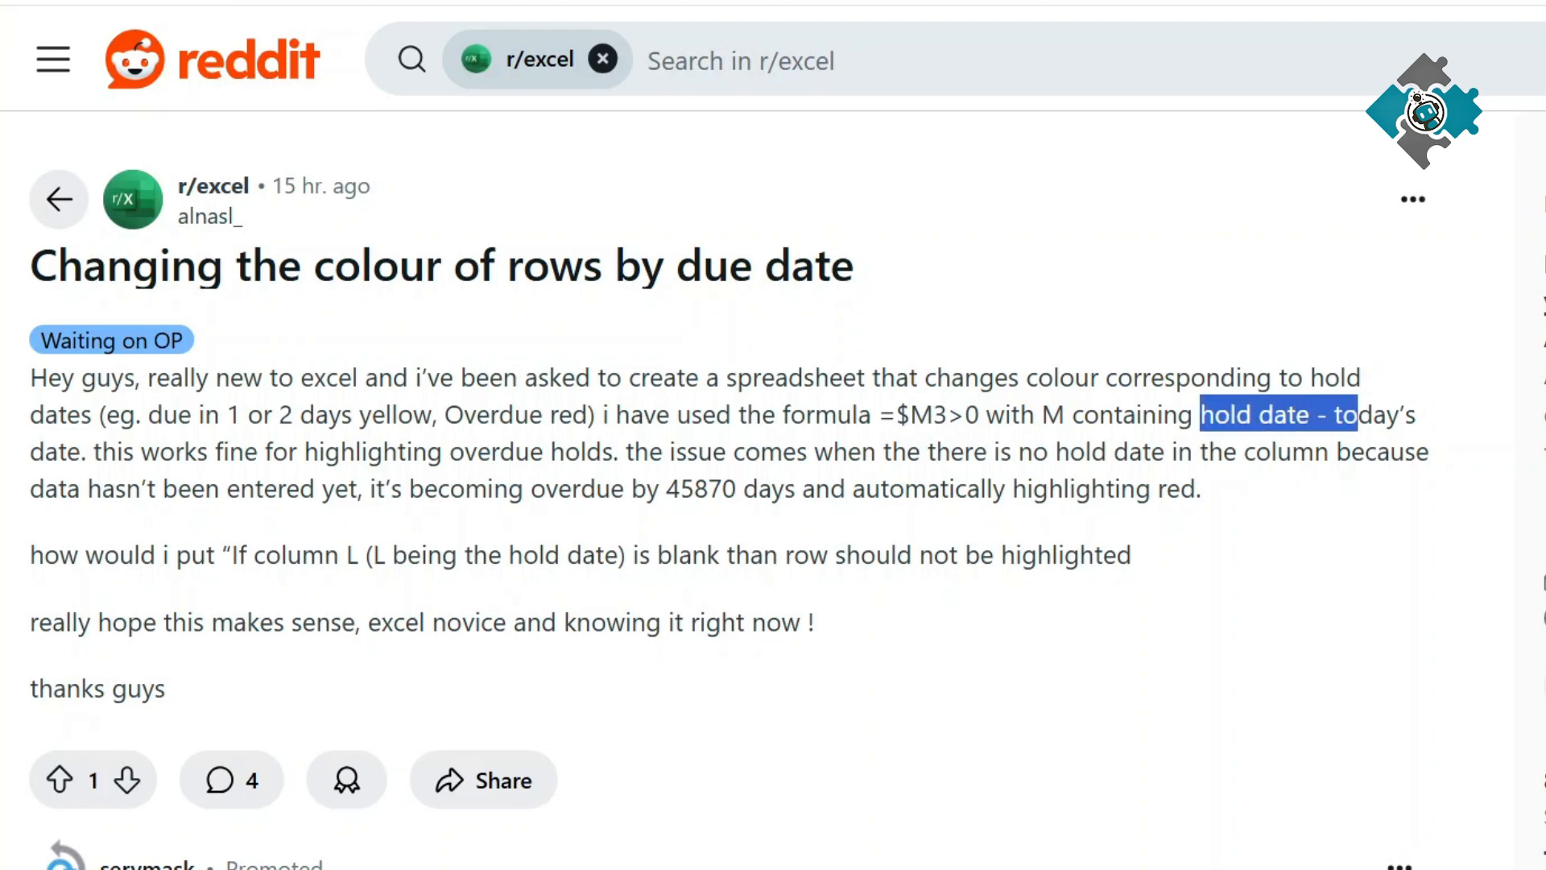
click(1341, 415)
- Read the post's description of the overdue highlighting problem with missing hold dates and its requested row colours
drag(174, 451, 635, 451)
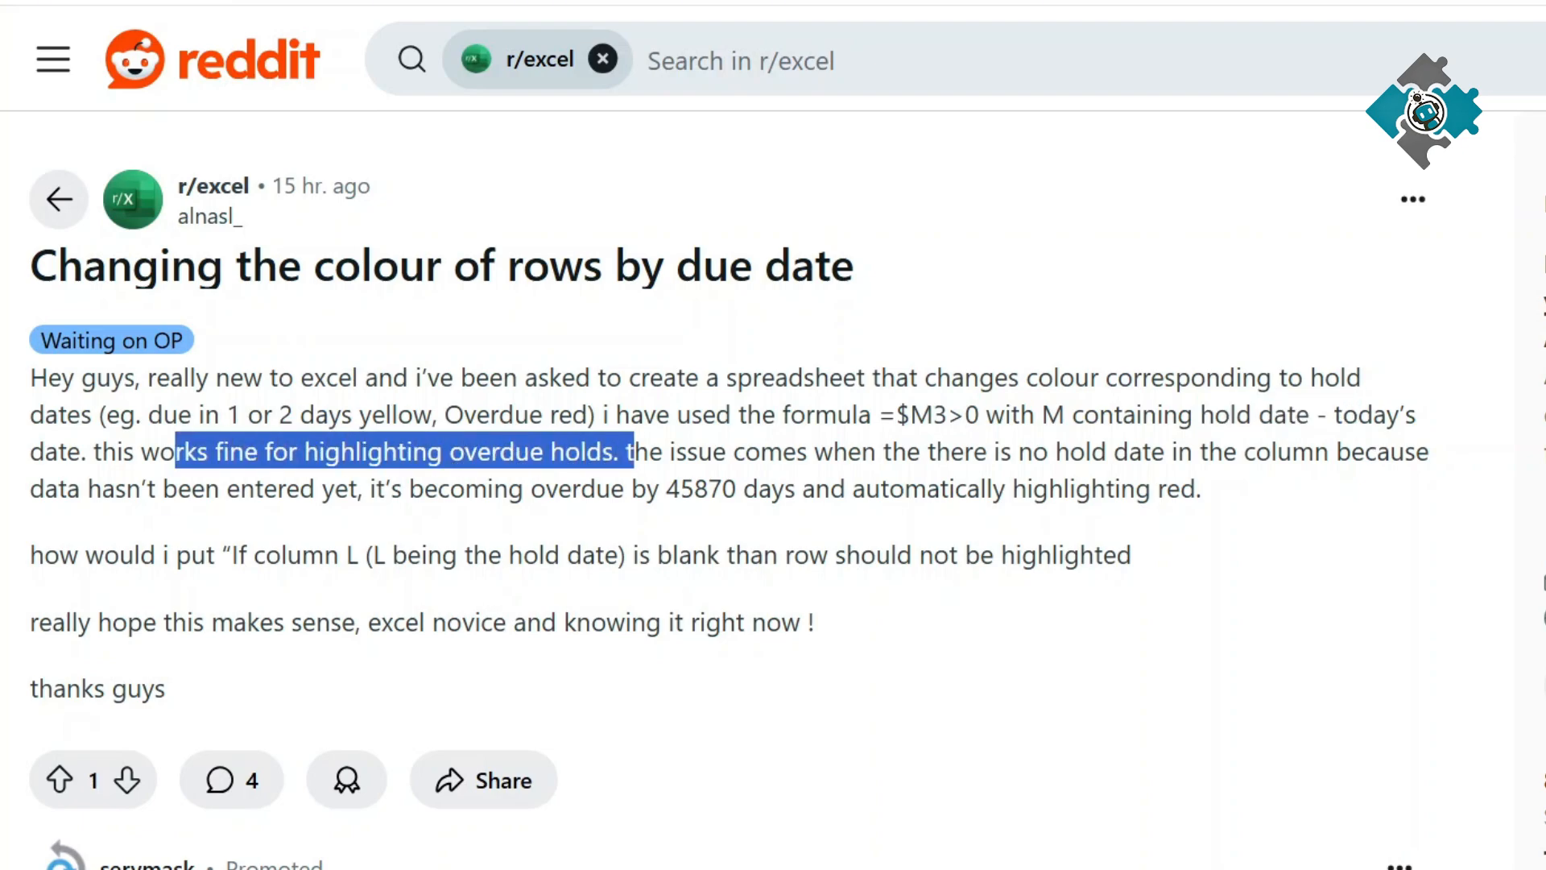
click(636, 451)
drag(1019, 452, 1179, 452)
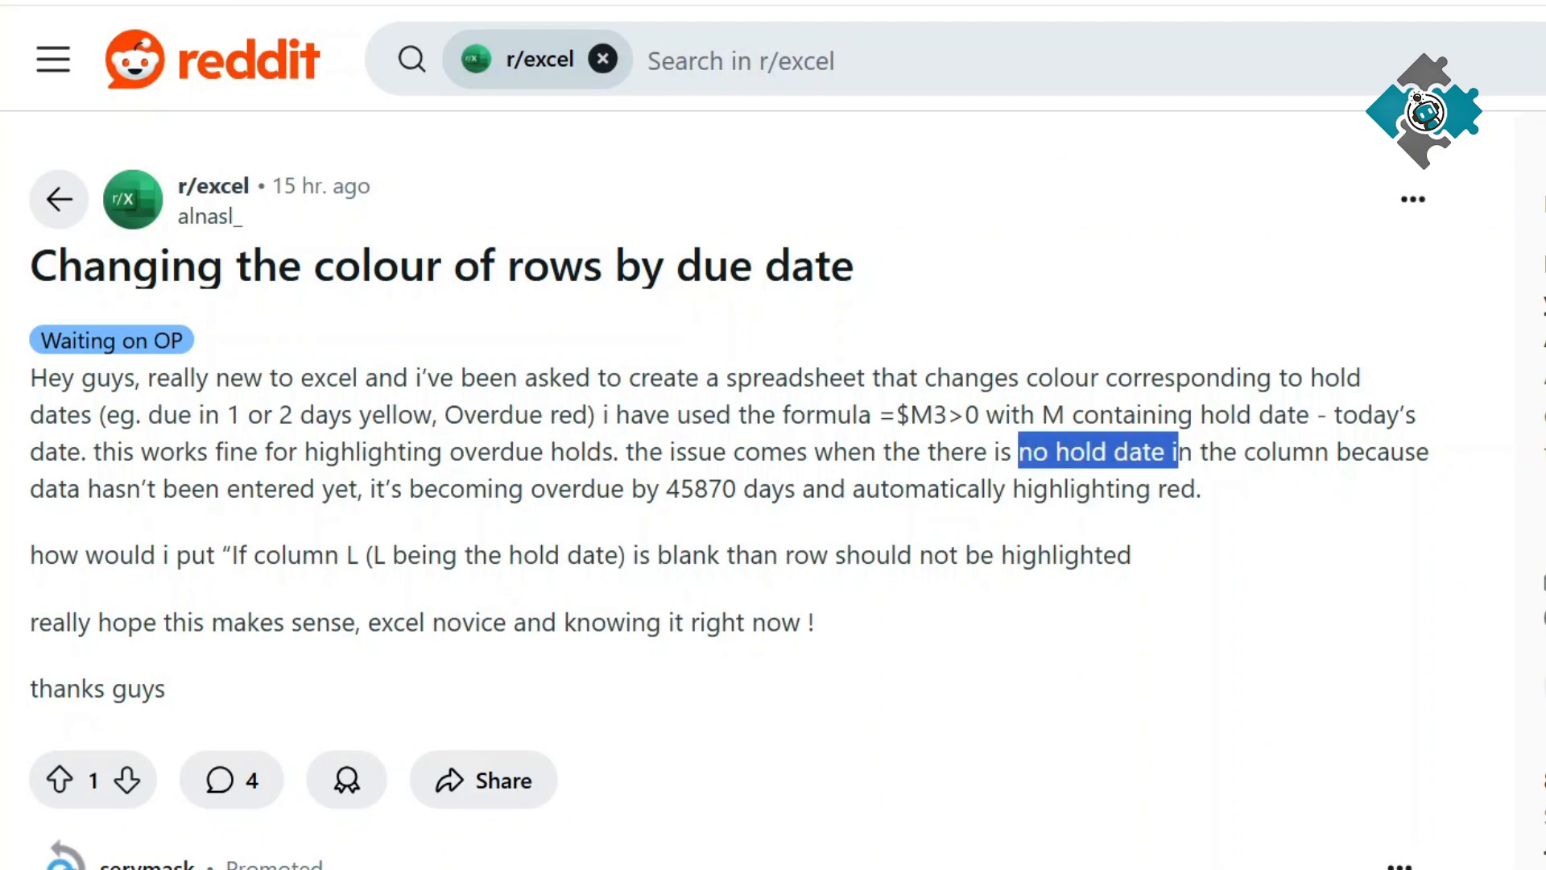
click(1179, 452)
drag(364, 489, 741, 489)
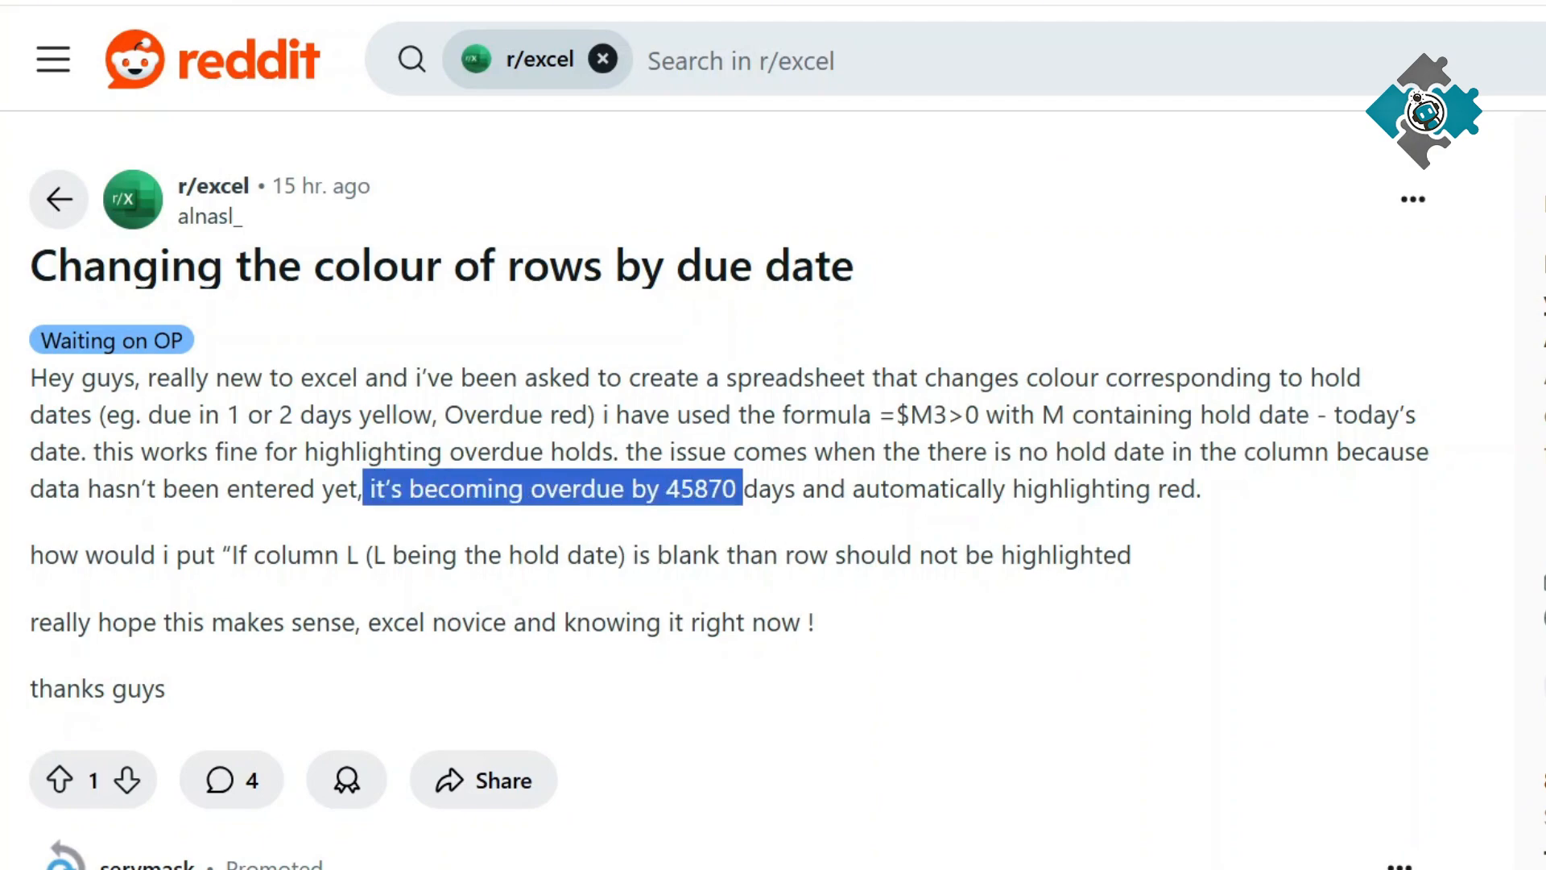
click(741, 489)
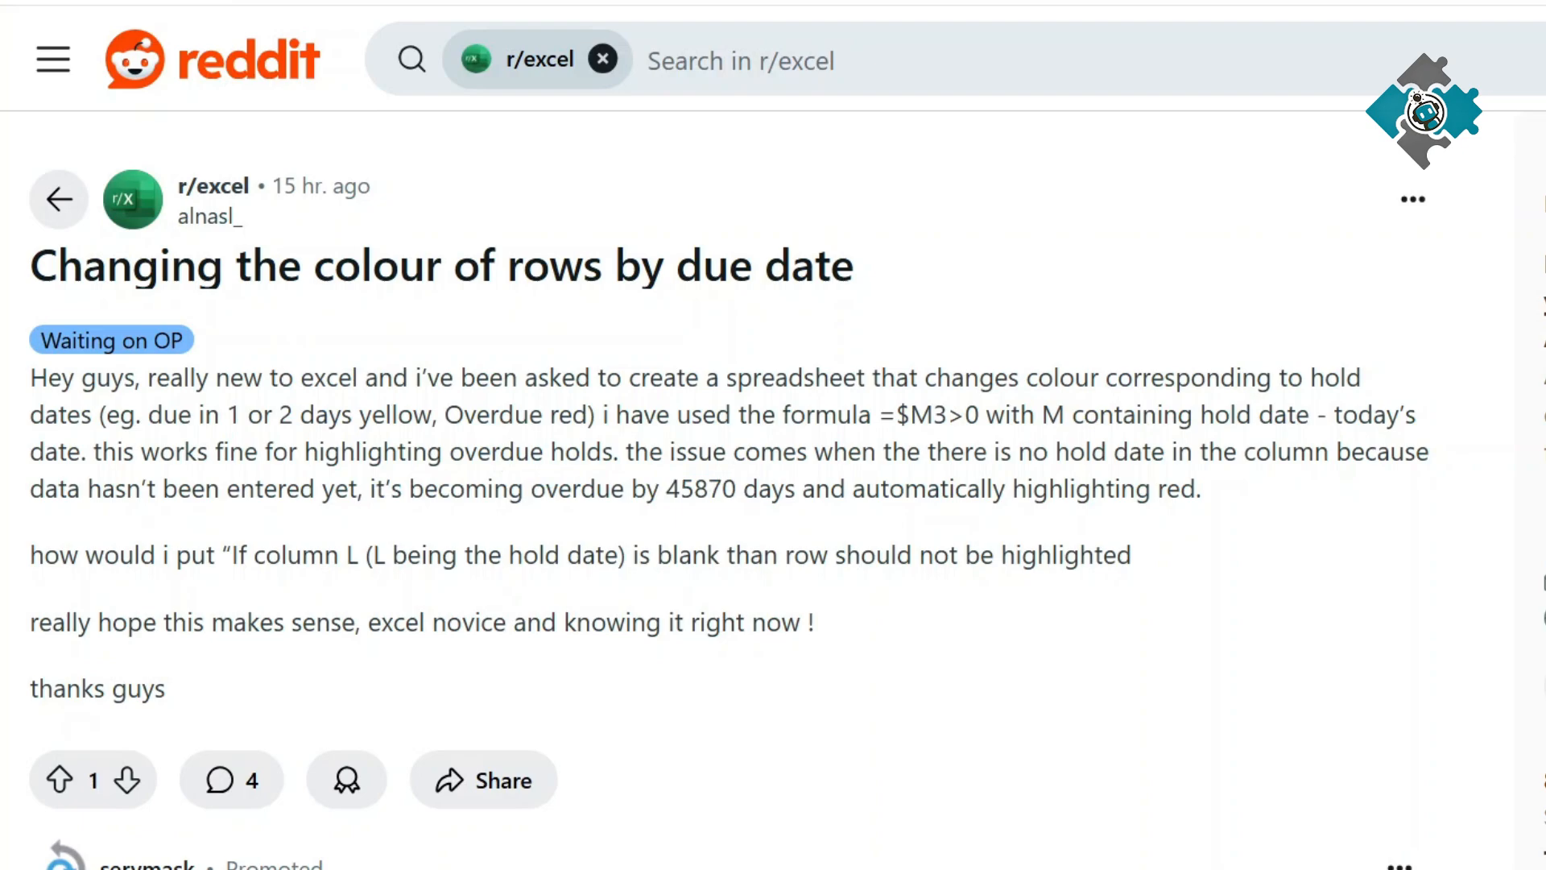
drag(587, 415, 444, 415)
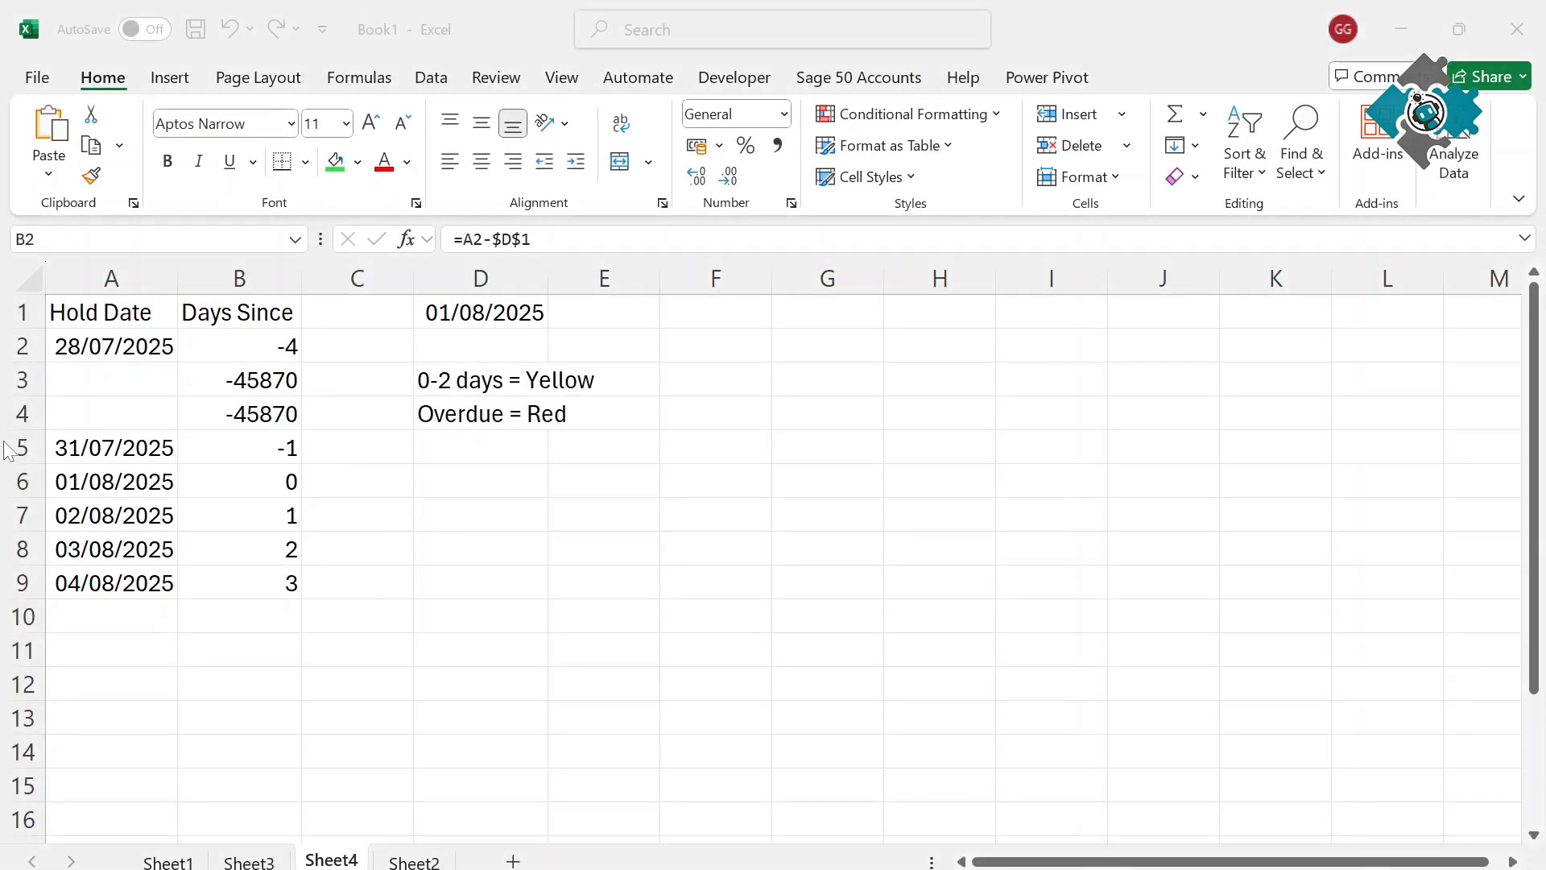
- Examine the blank hold dates in A3:A4, the Days Since formula in B3 and the yellow rule note in D3 on Sheet4
drag(144, 397, 141, 417)
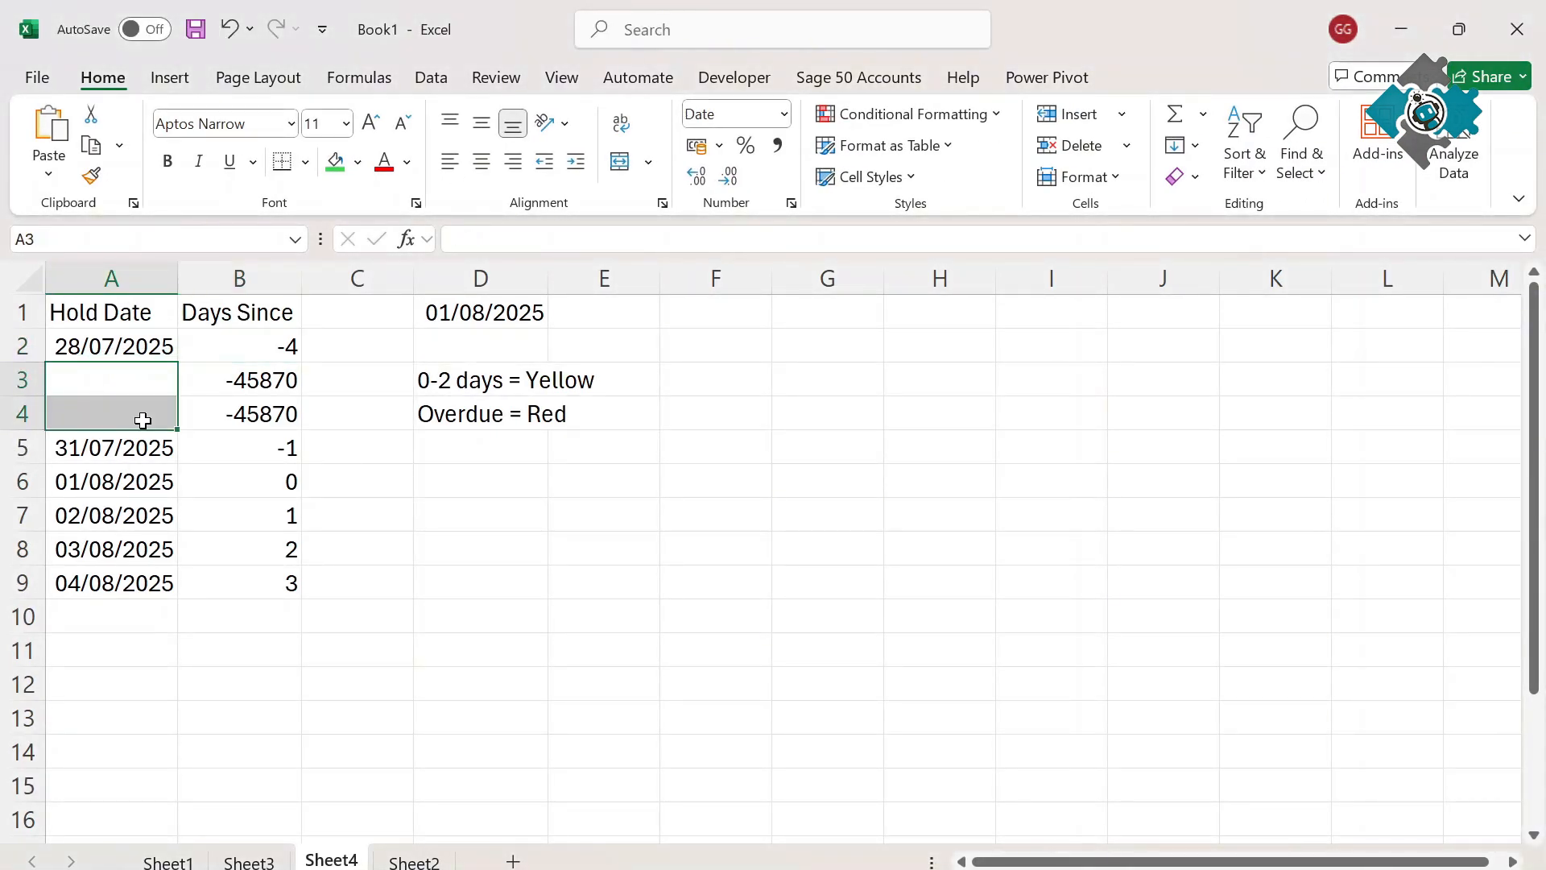
click(204, 387)
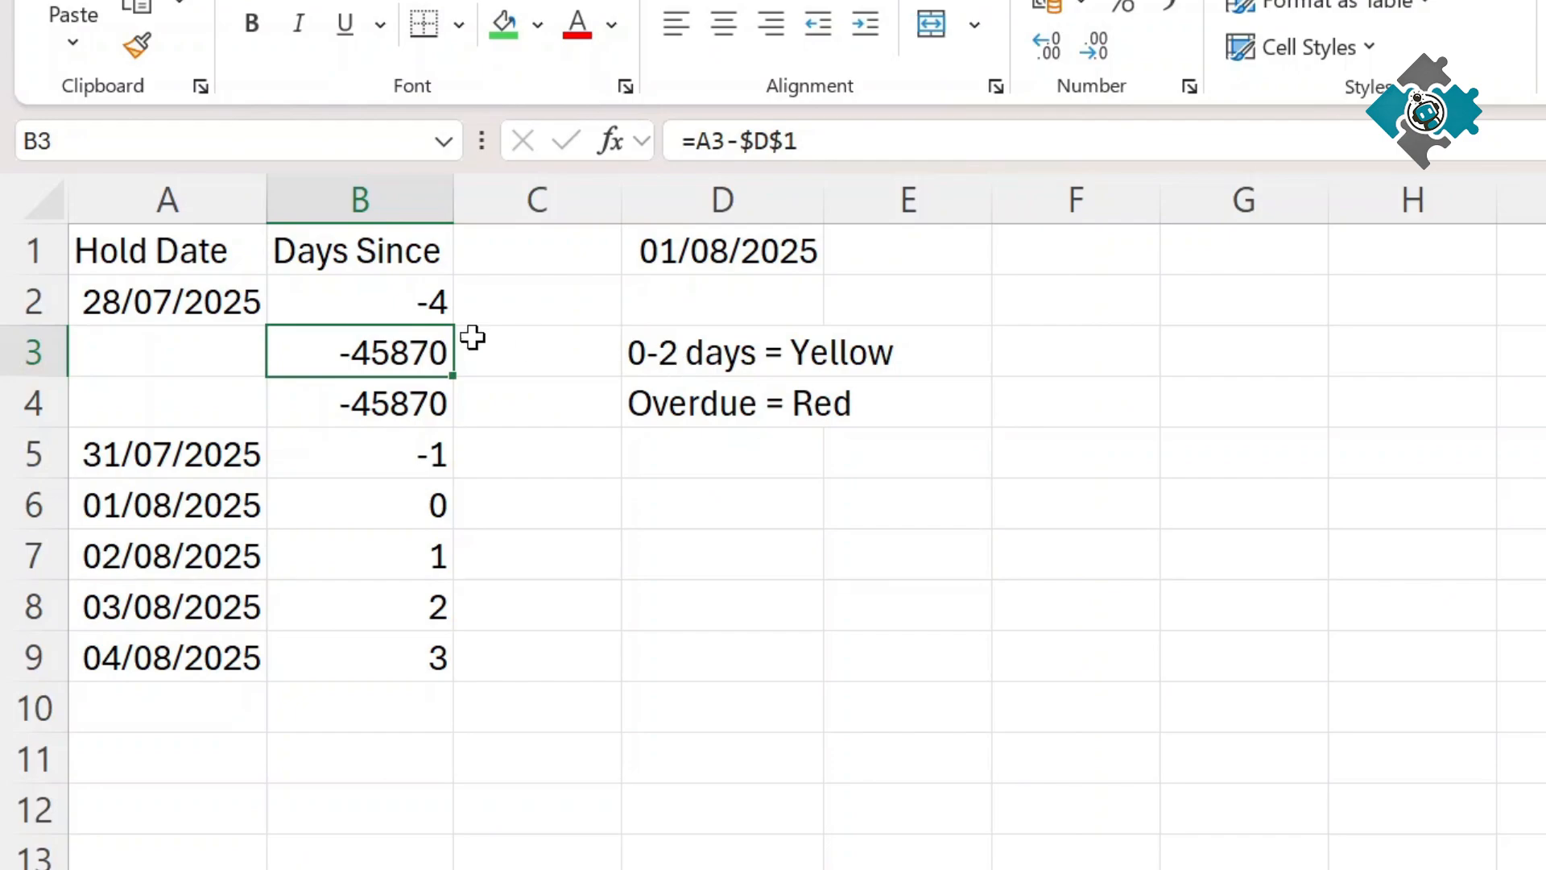
click(684, 350)
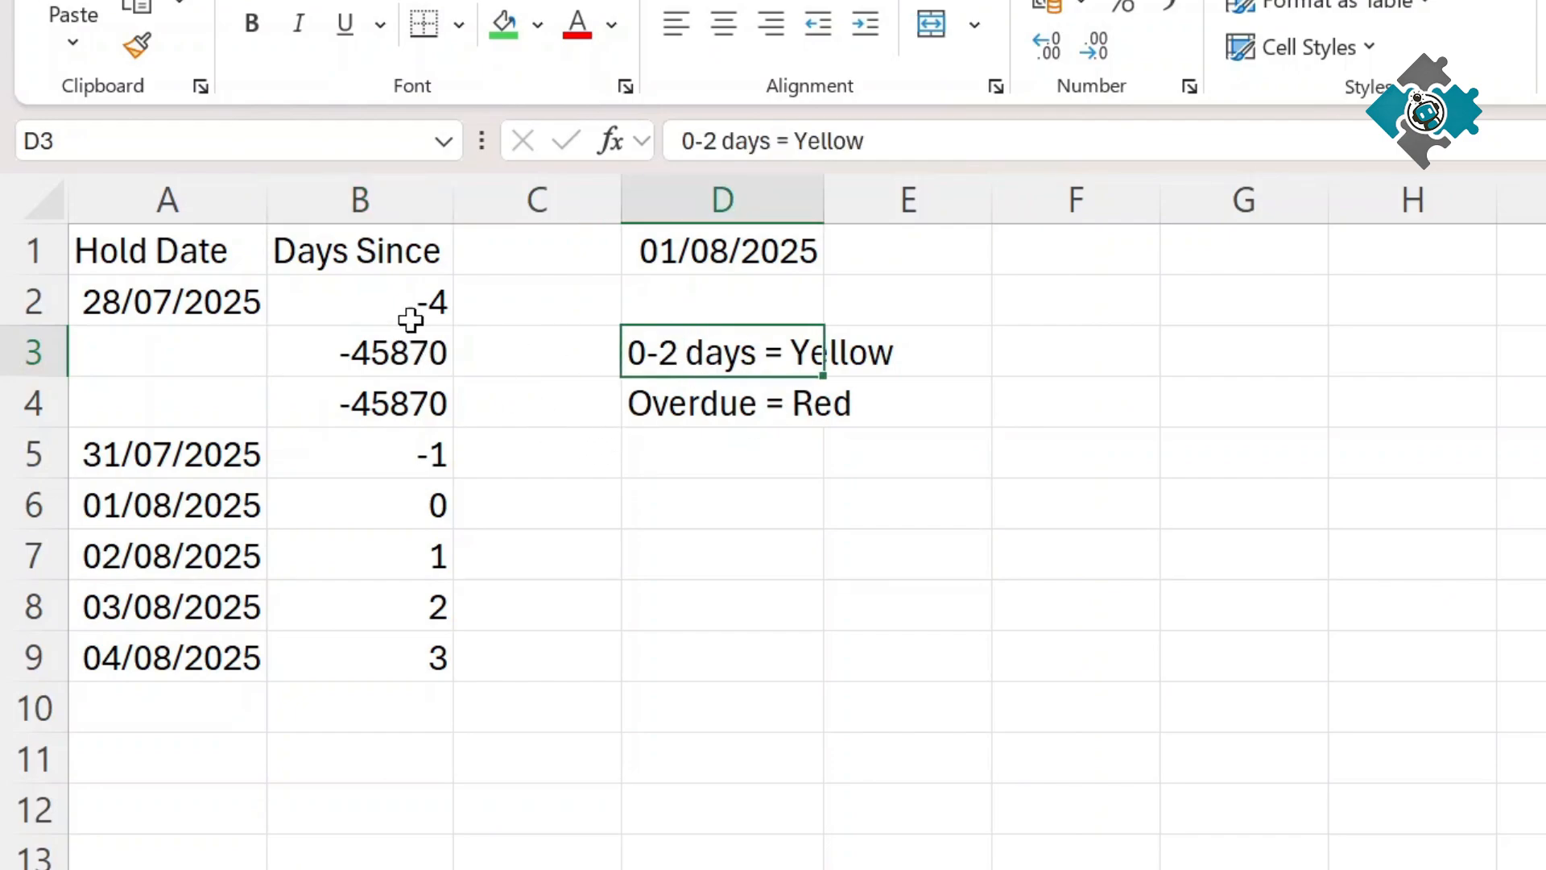
- Start a new conditional formatting rule on B2 that formats only cells with a value less than 0
click(410, 314)
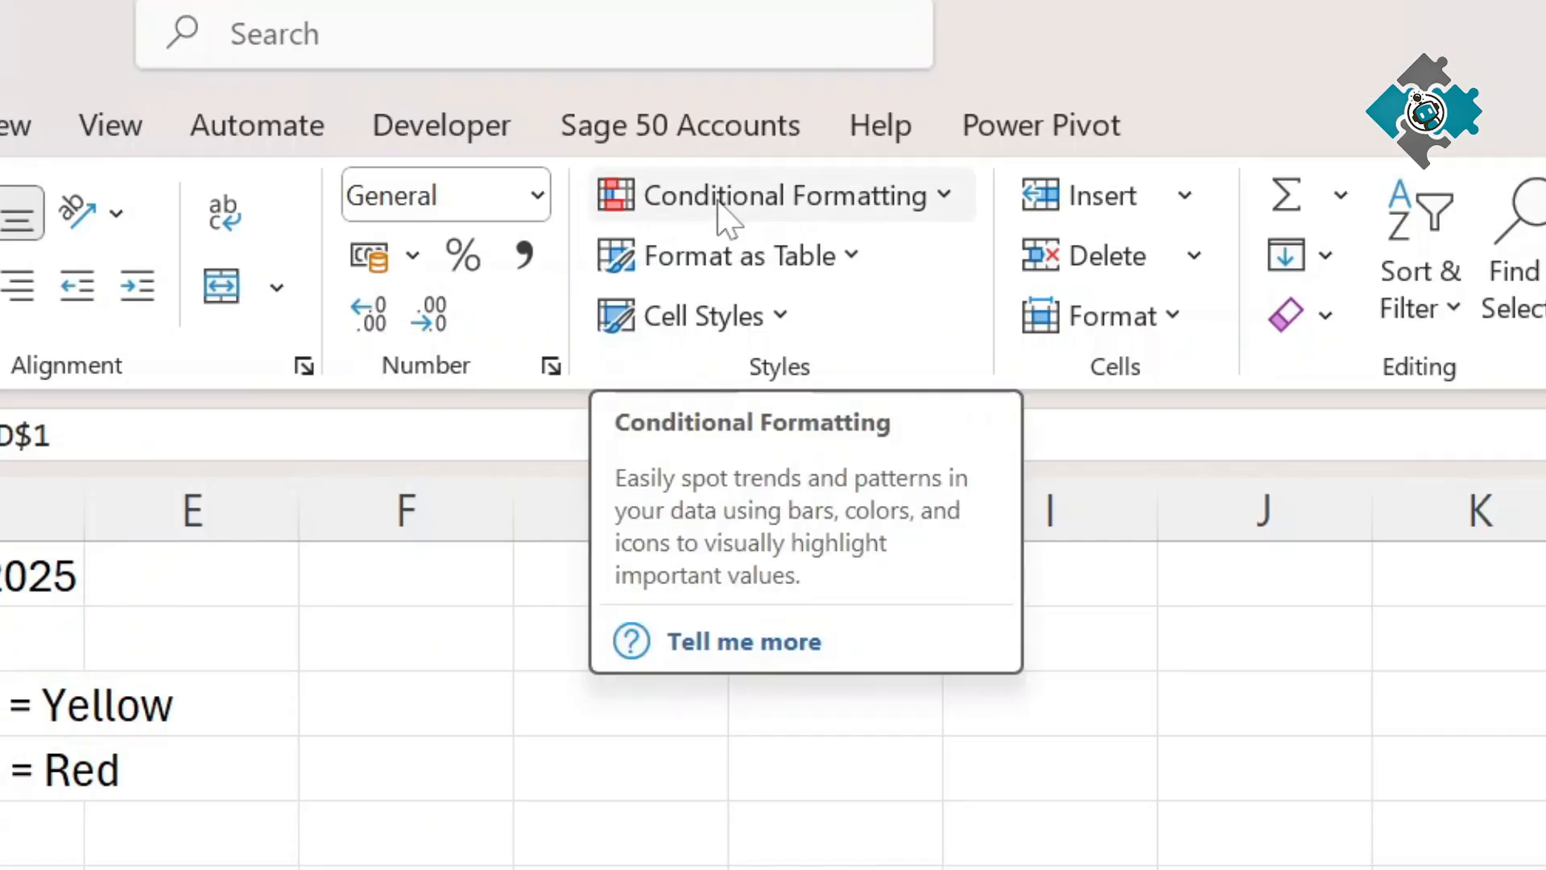
click(1026, 74)
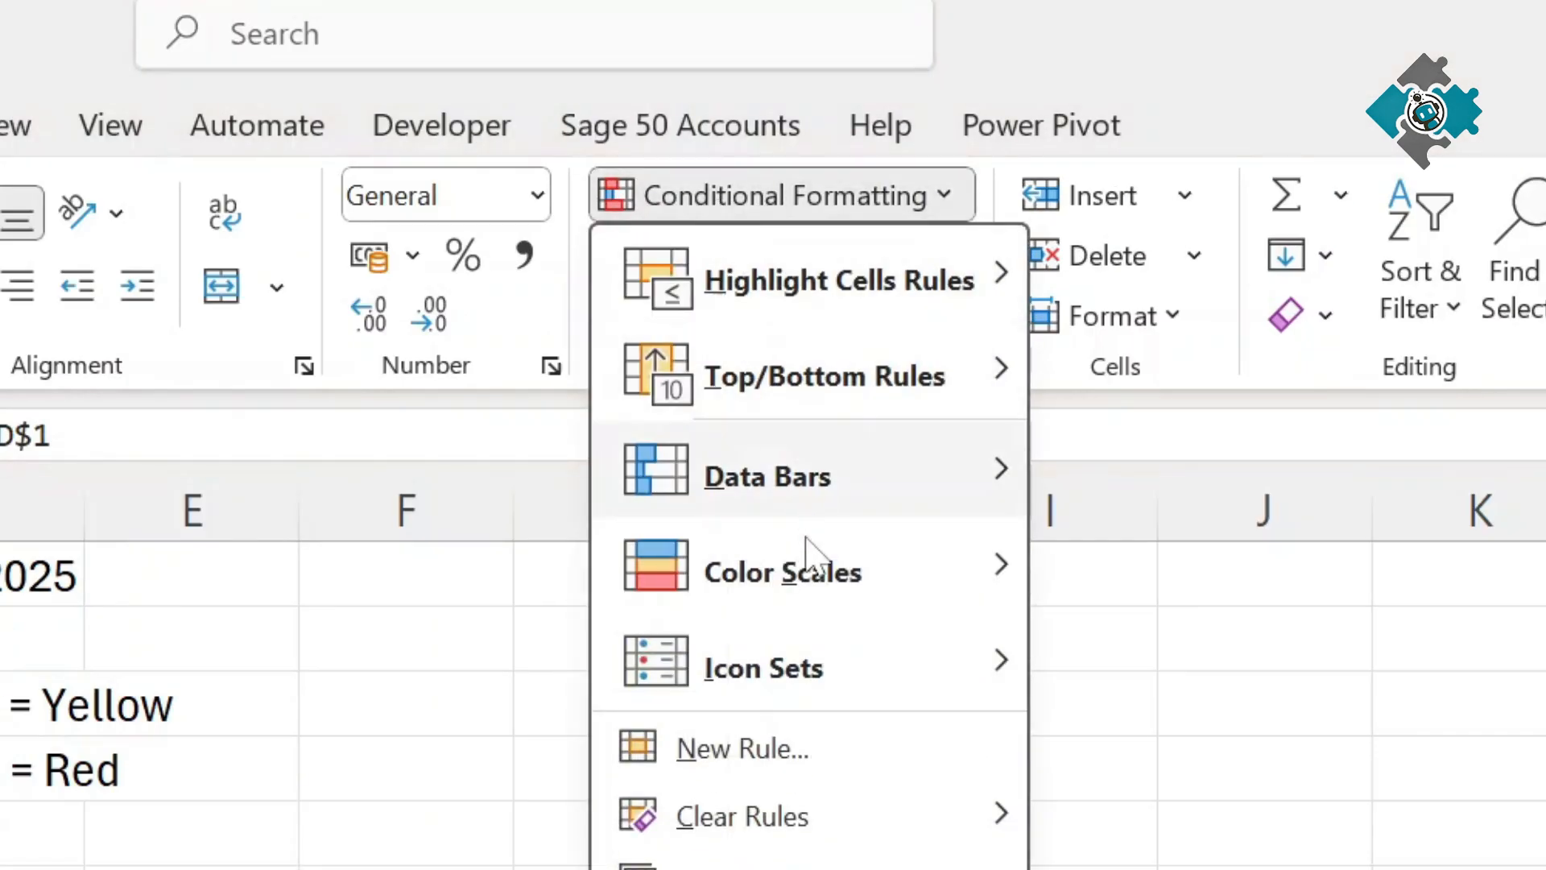
click(799, 775)
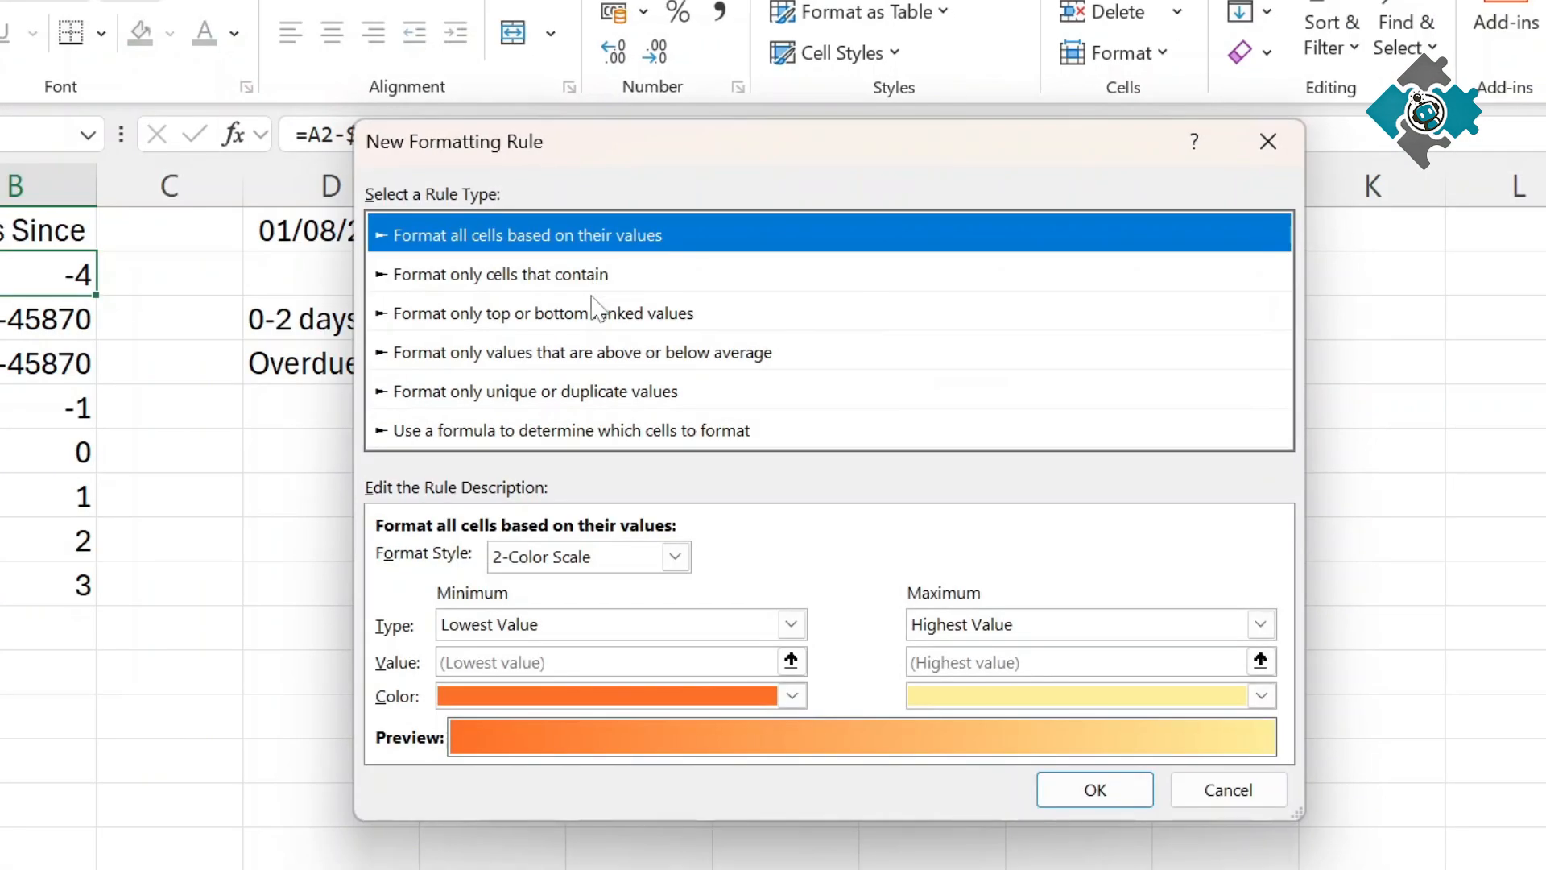
click(590, 274)
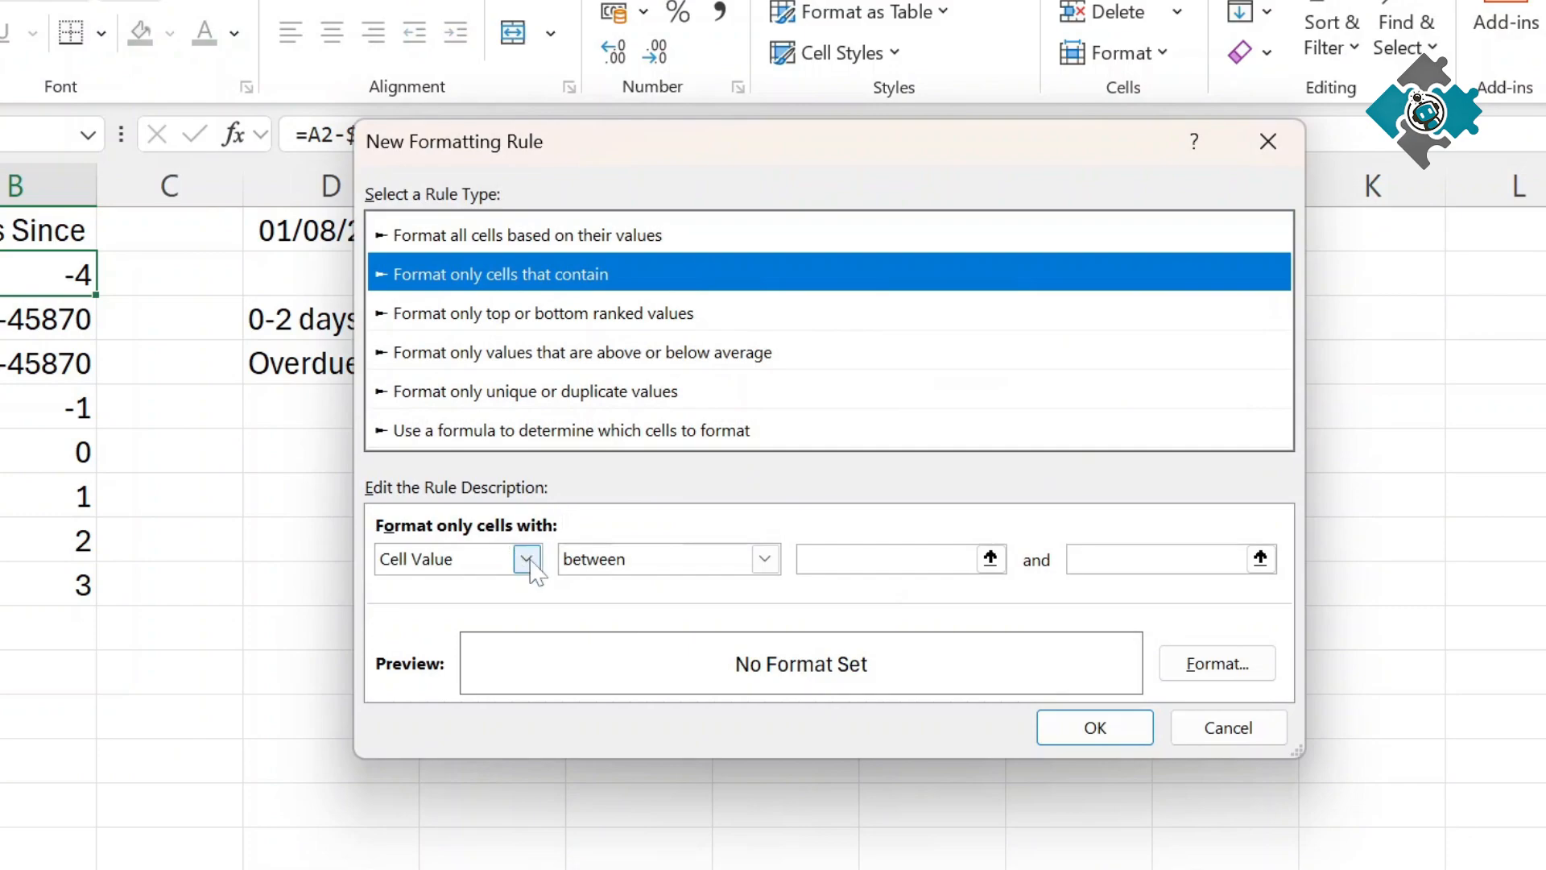
click(700, 568)
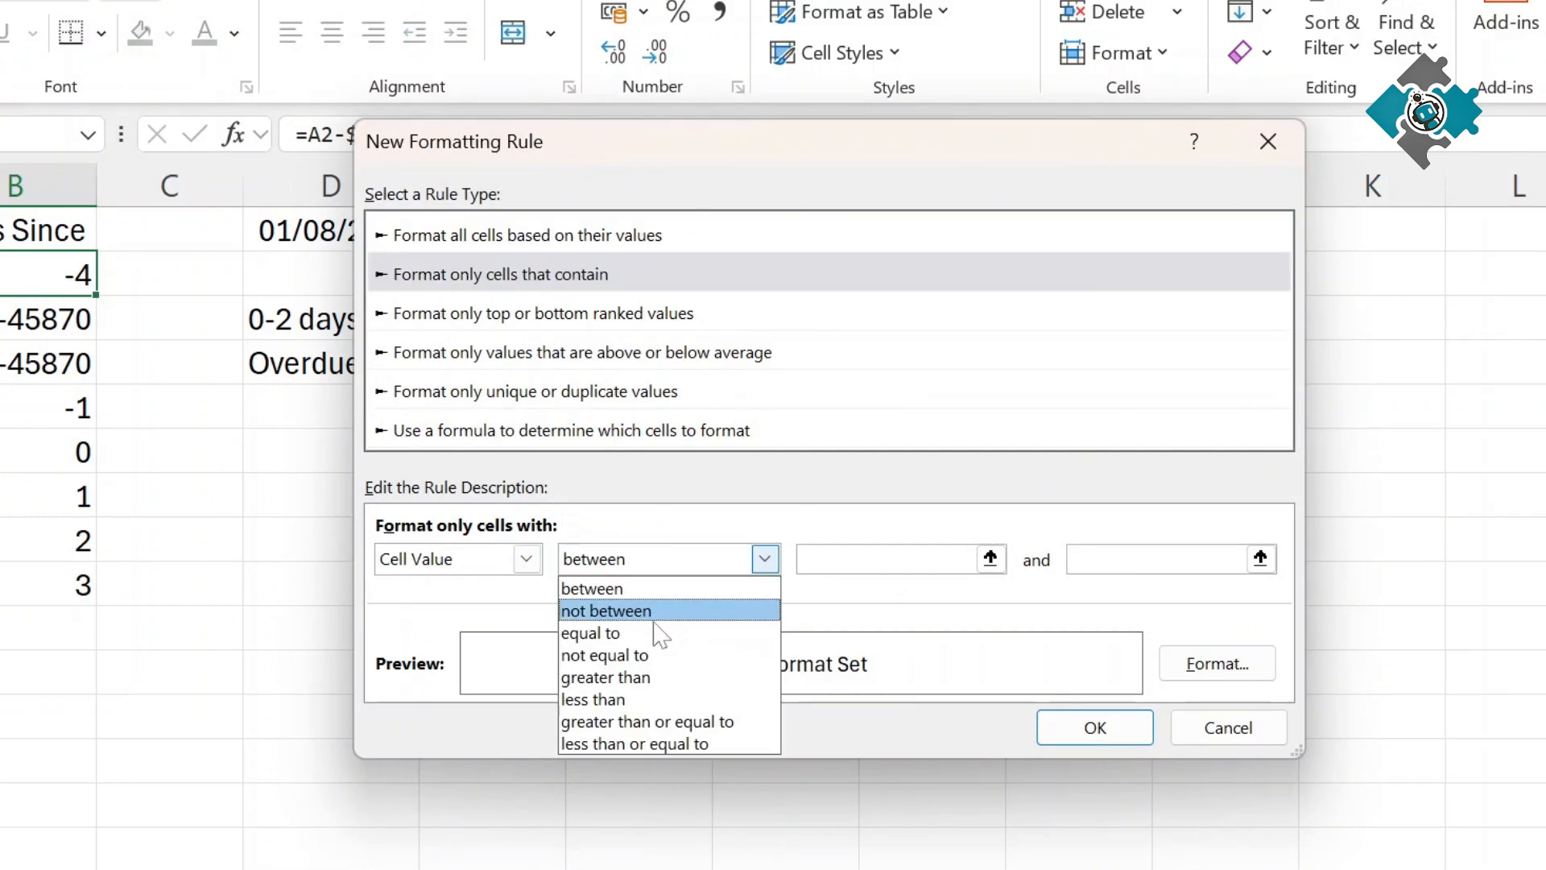
click(624, 689)
click(901, 559)
text(0)
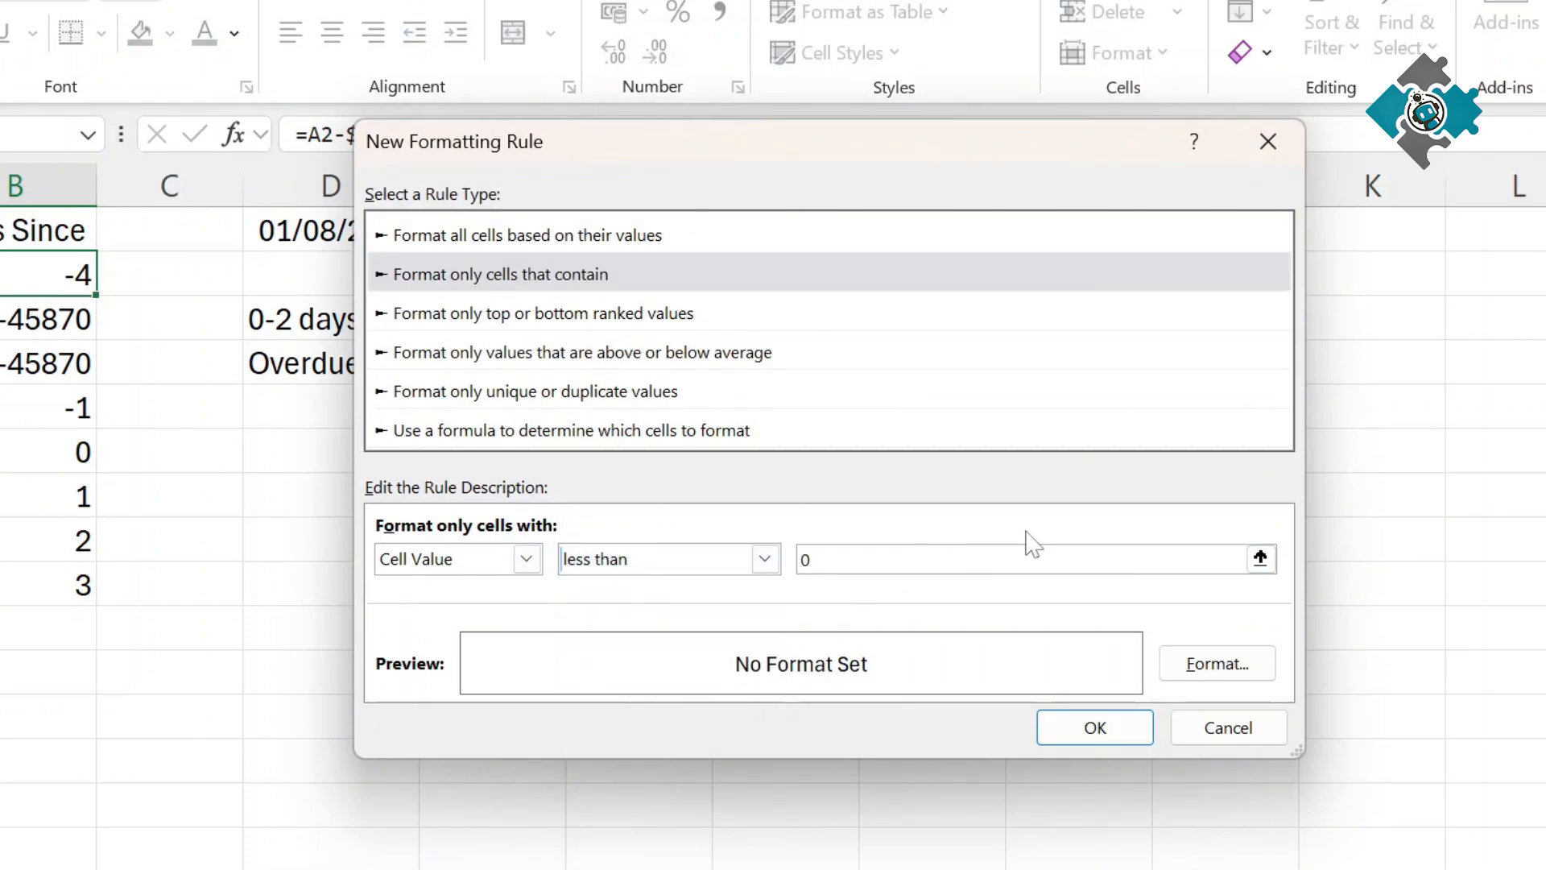
- Give the less-than-0 rule a dark orange background fill and create it
click(1218, 664)
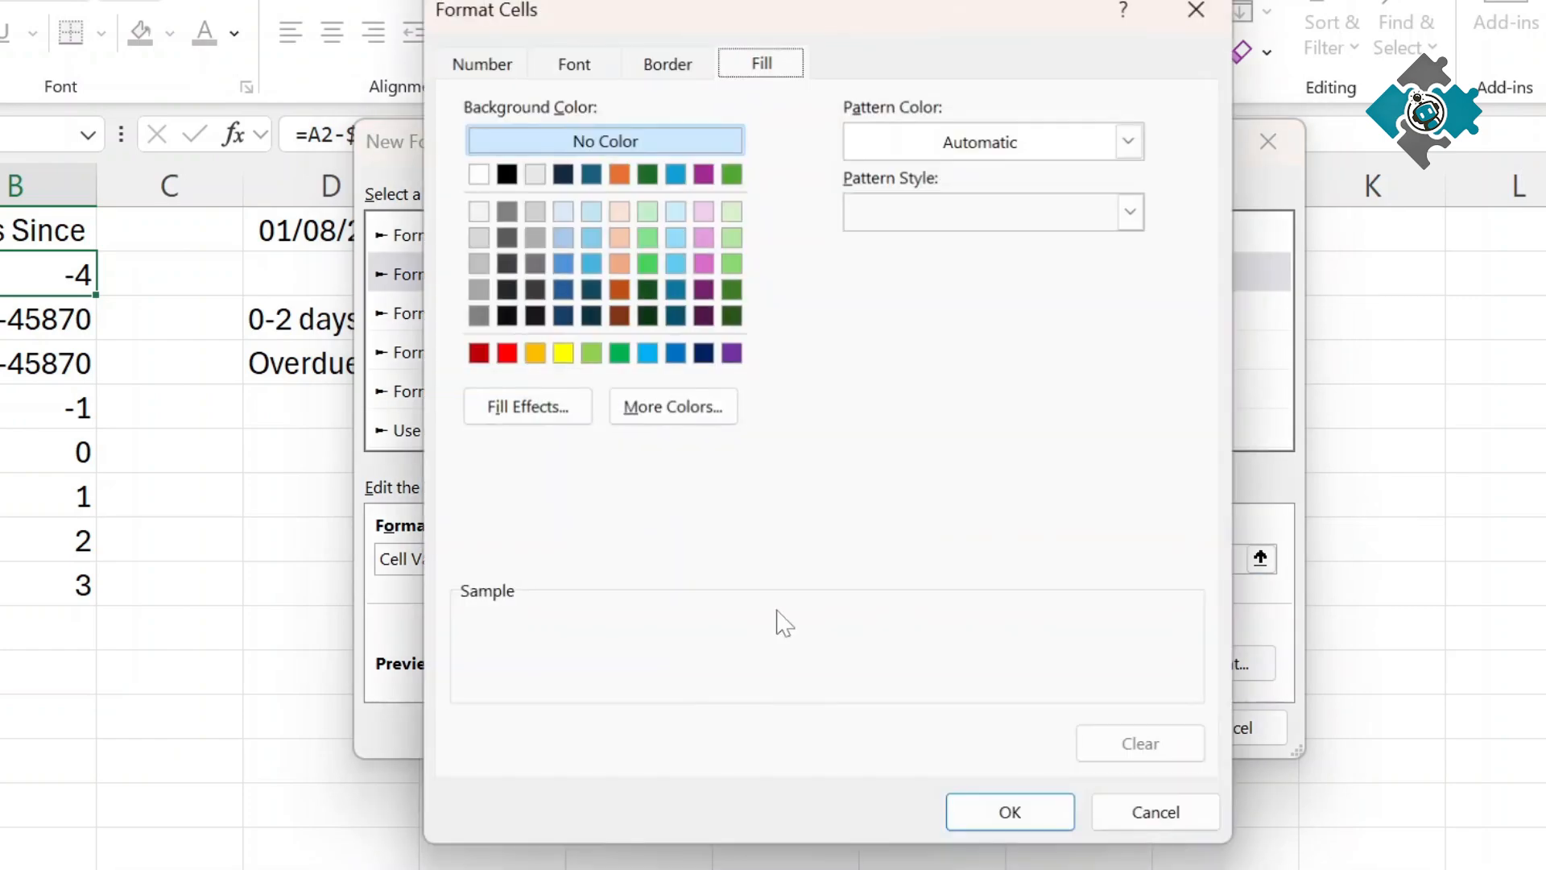
click(618, 288)
click(1013, 819)
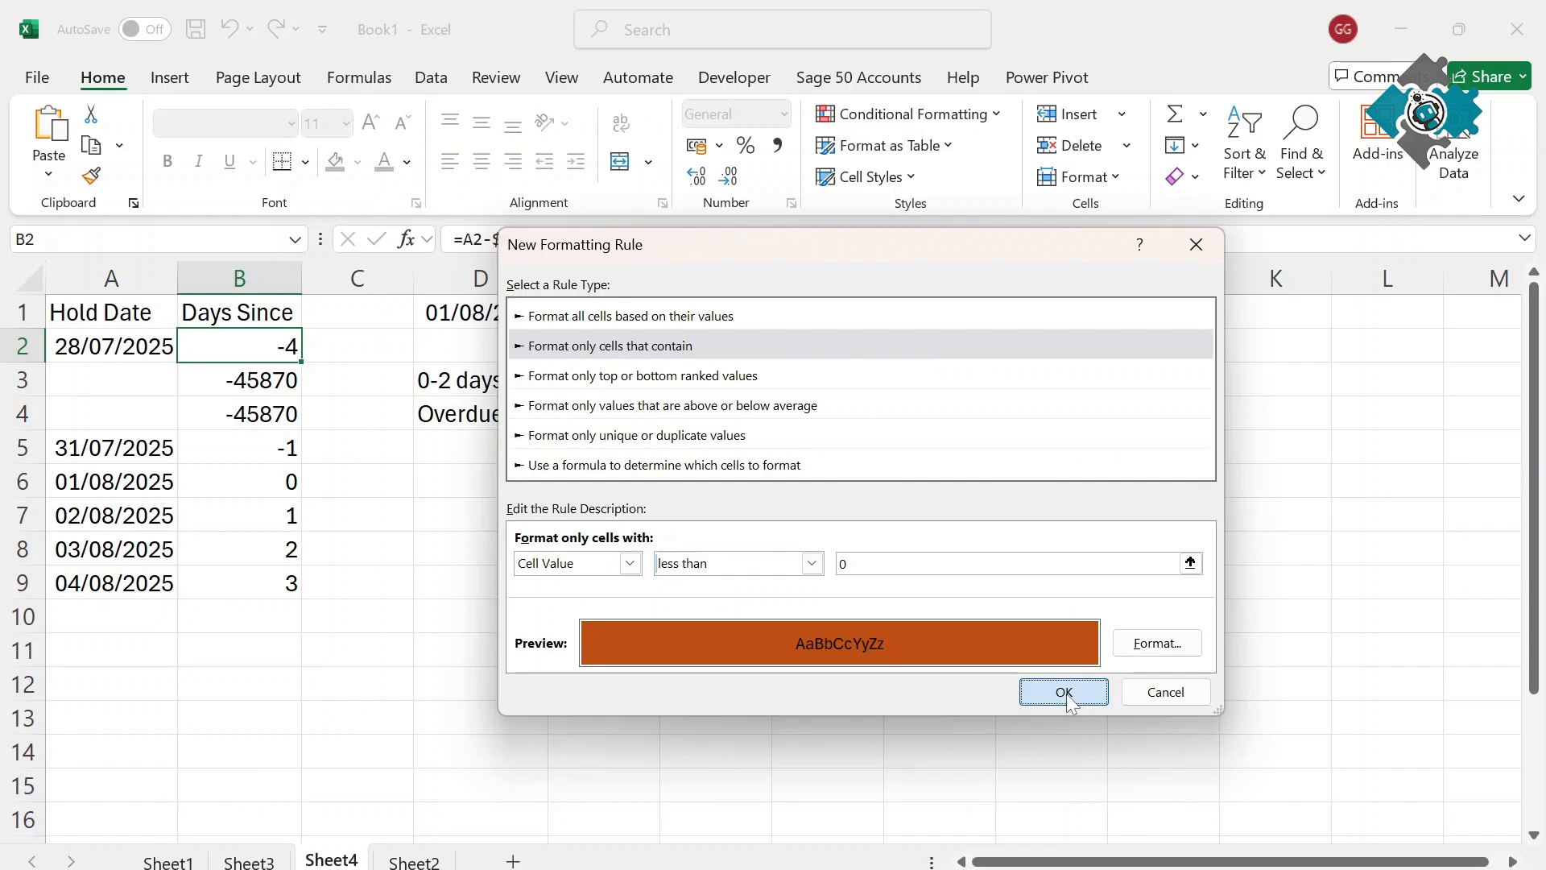
click(1064, 691)
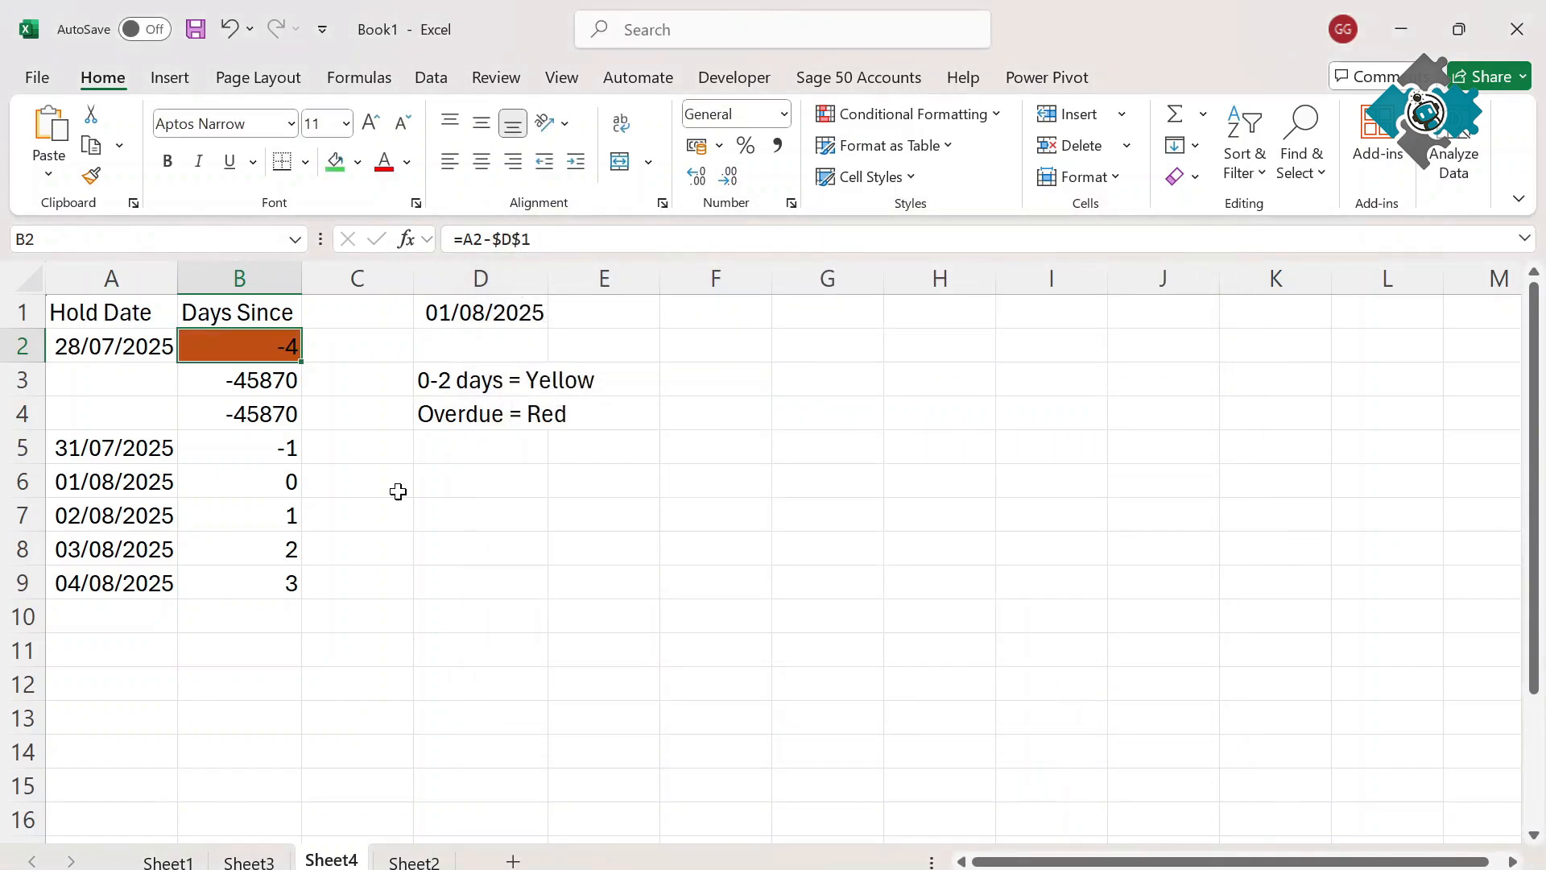
- Extend the less-than-0 formatting rule to cover $B$2:$B$9 and apply it
click(888, 129)
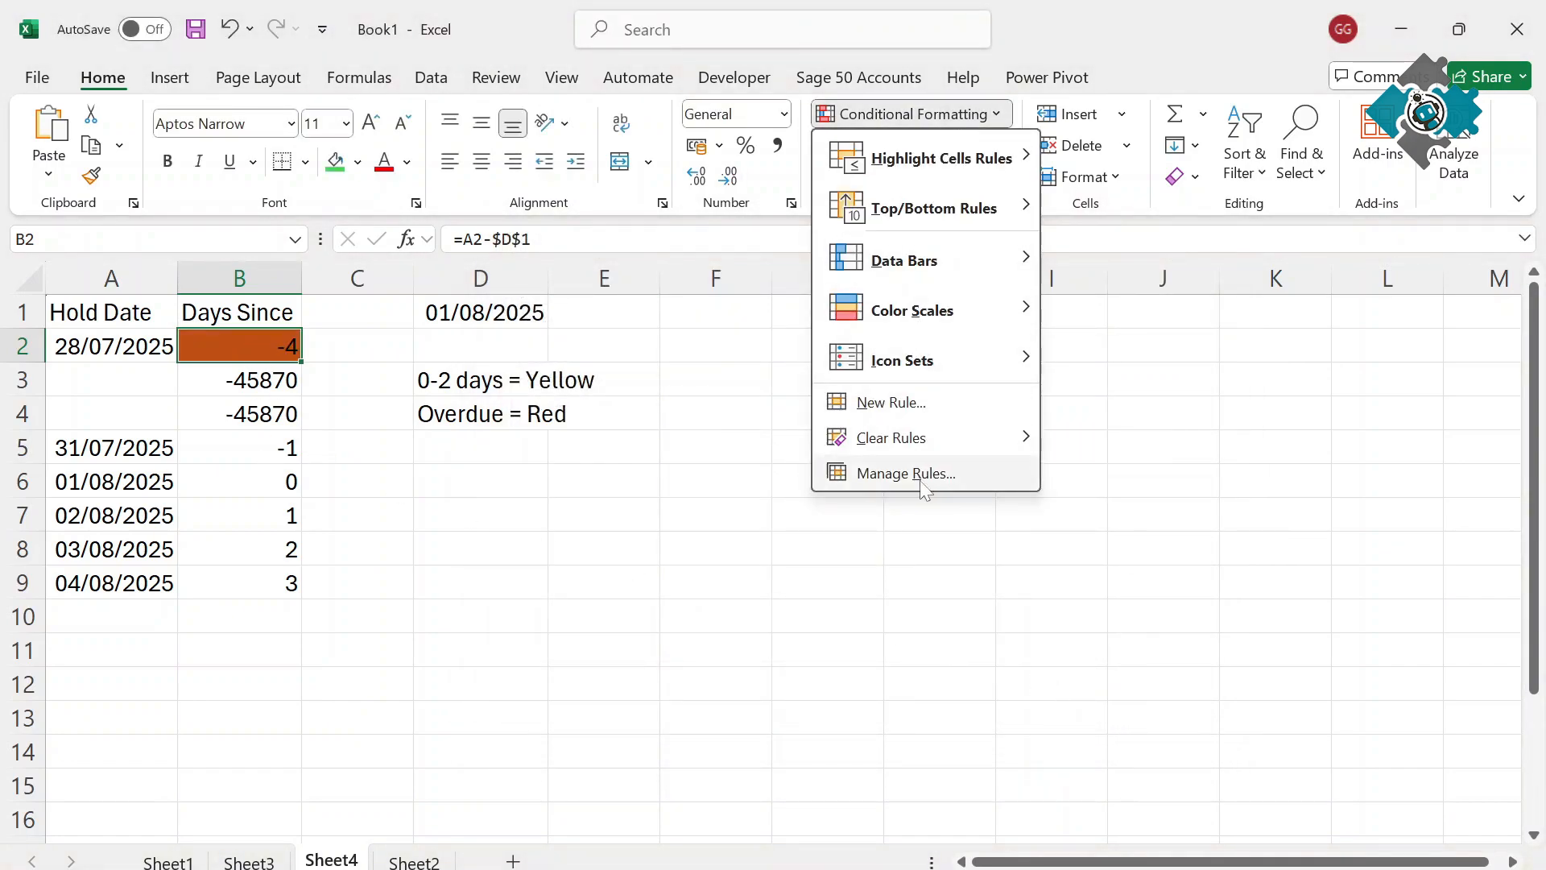
click(886, 475)
click(1030, 444)
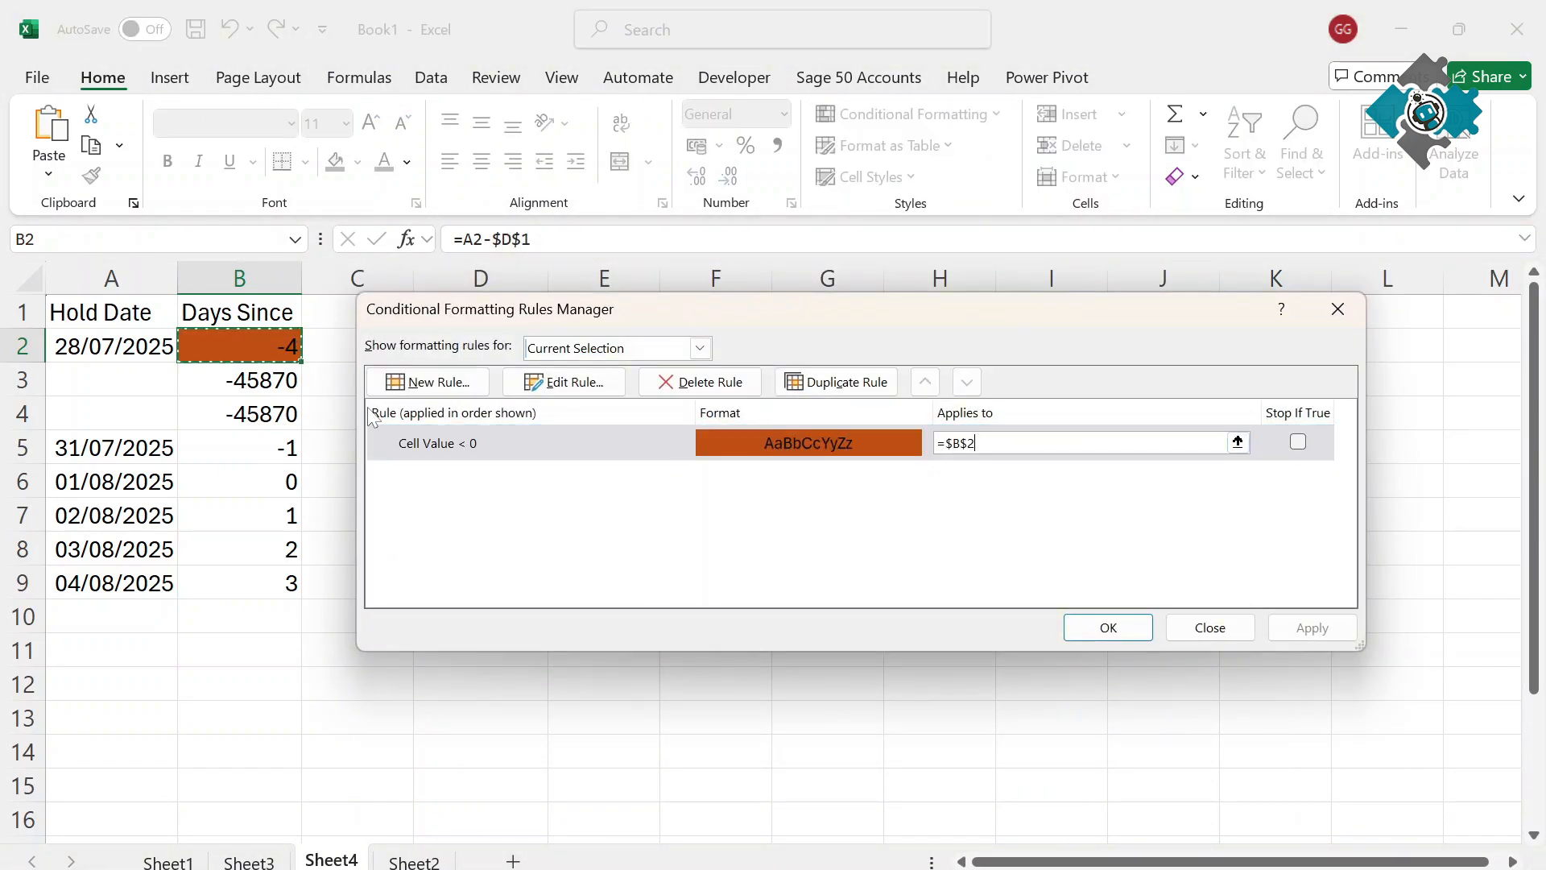
drag(1026, 444, 616, 423)
key(BackSpace)
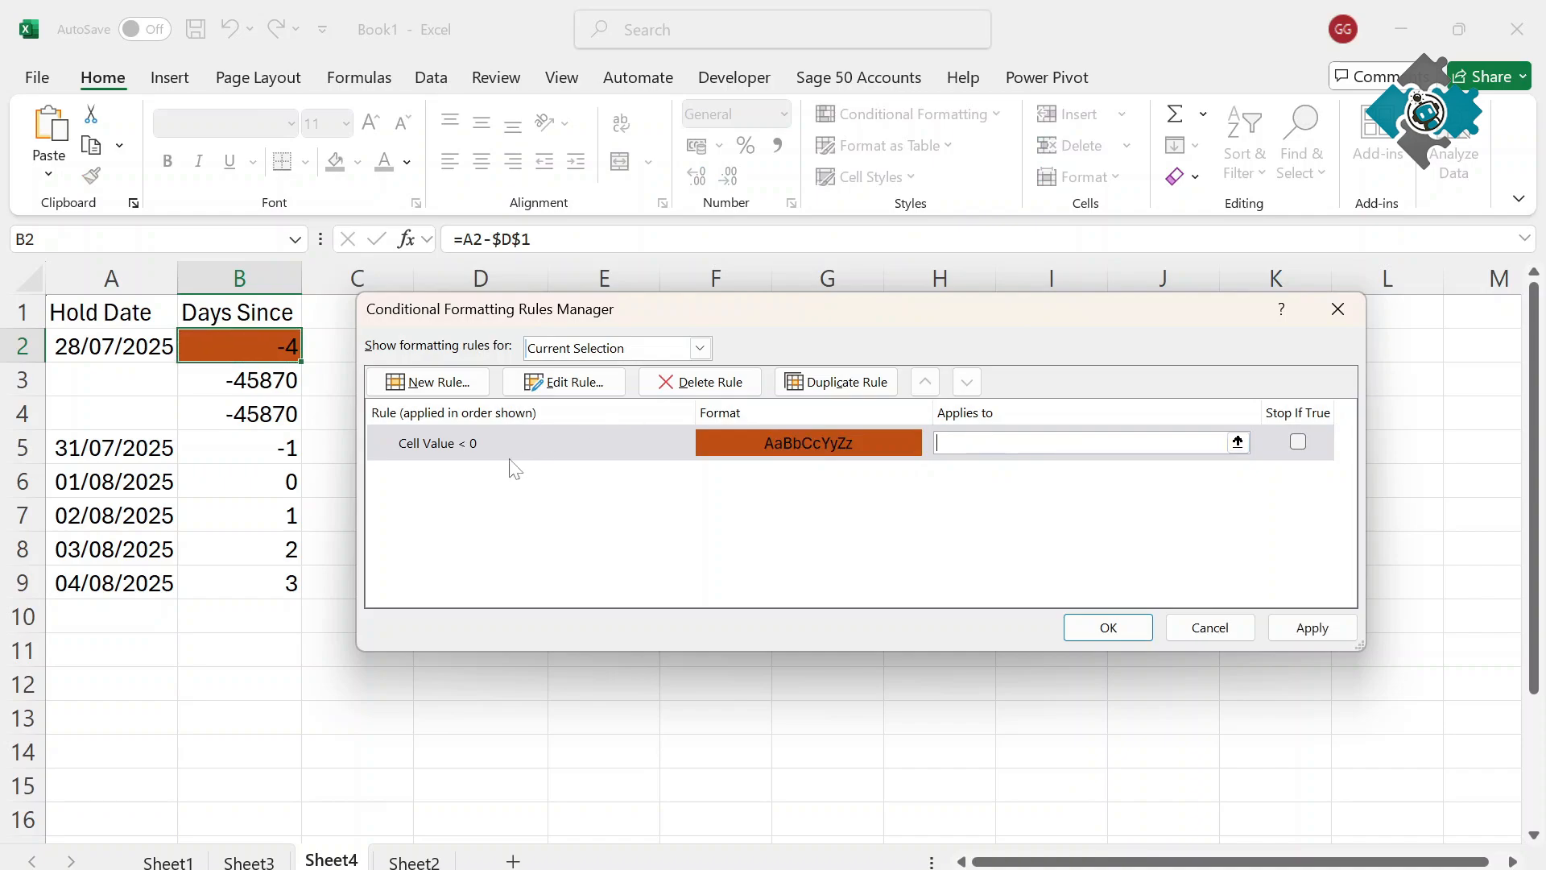
drag(207, 340, 233, 580)
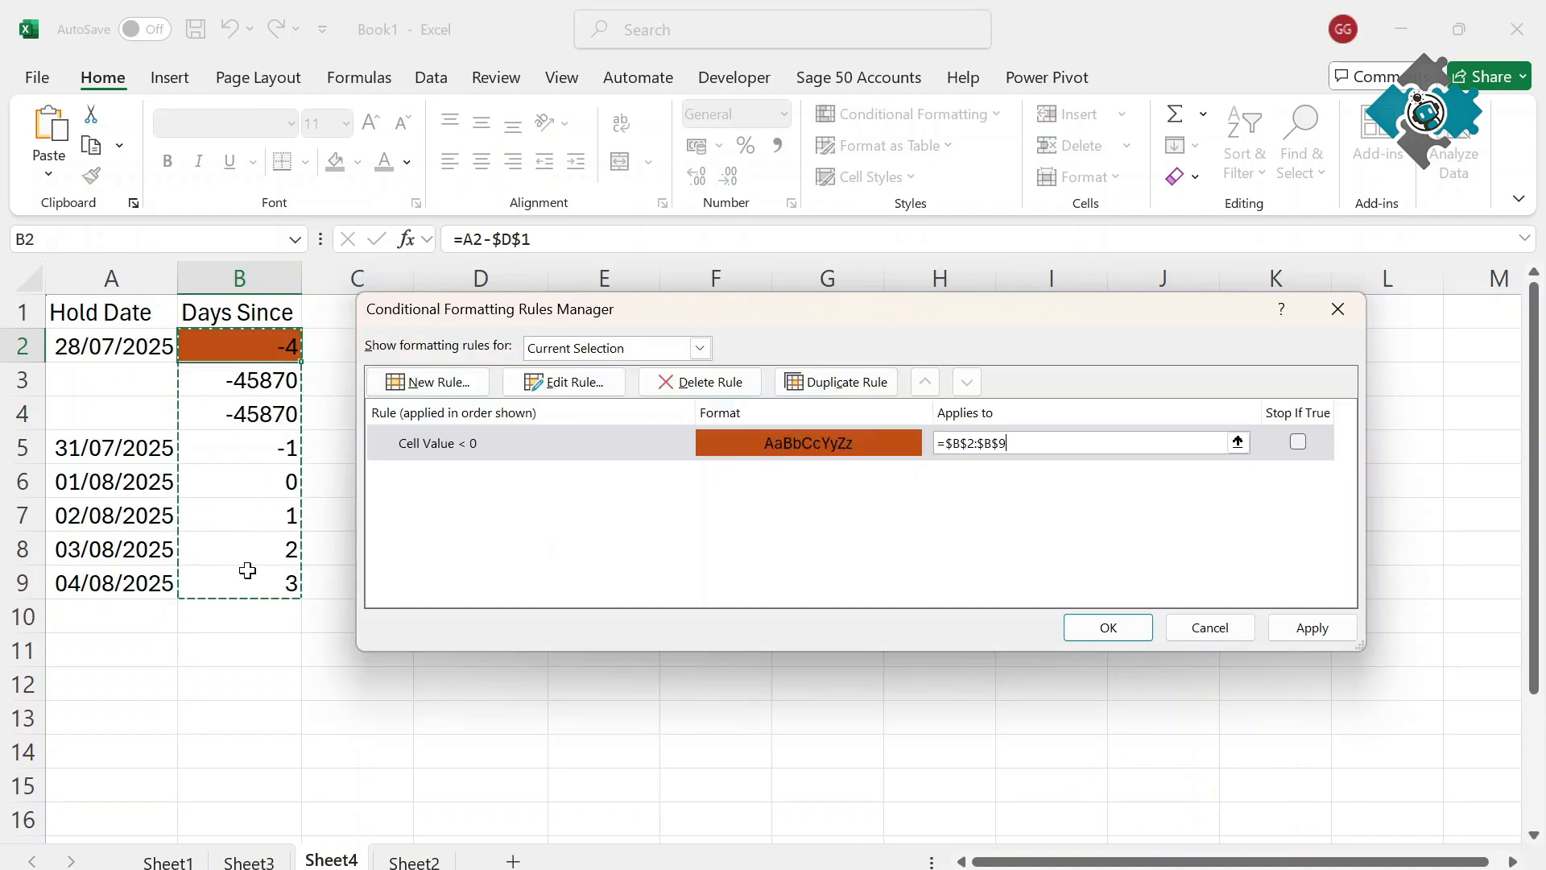
click(1314, 629)
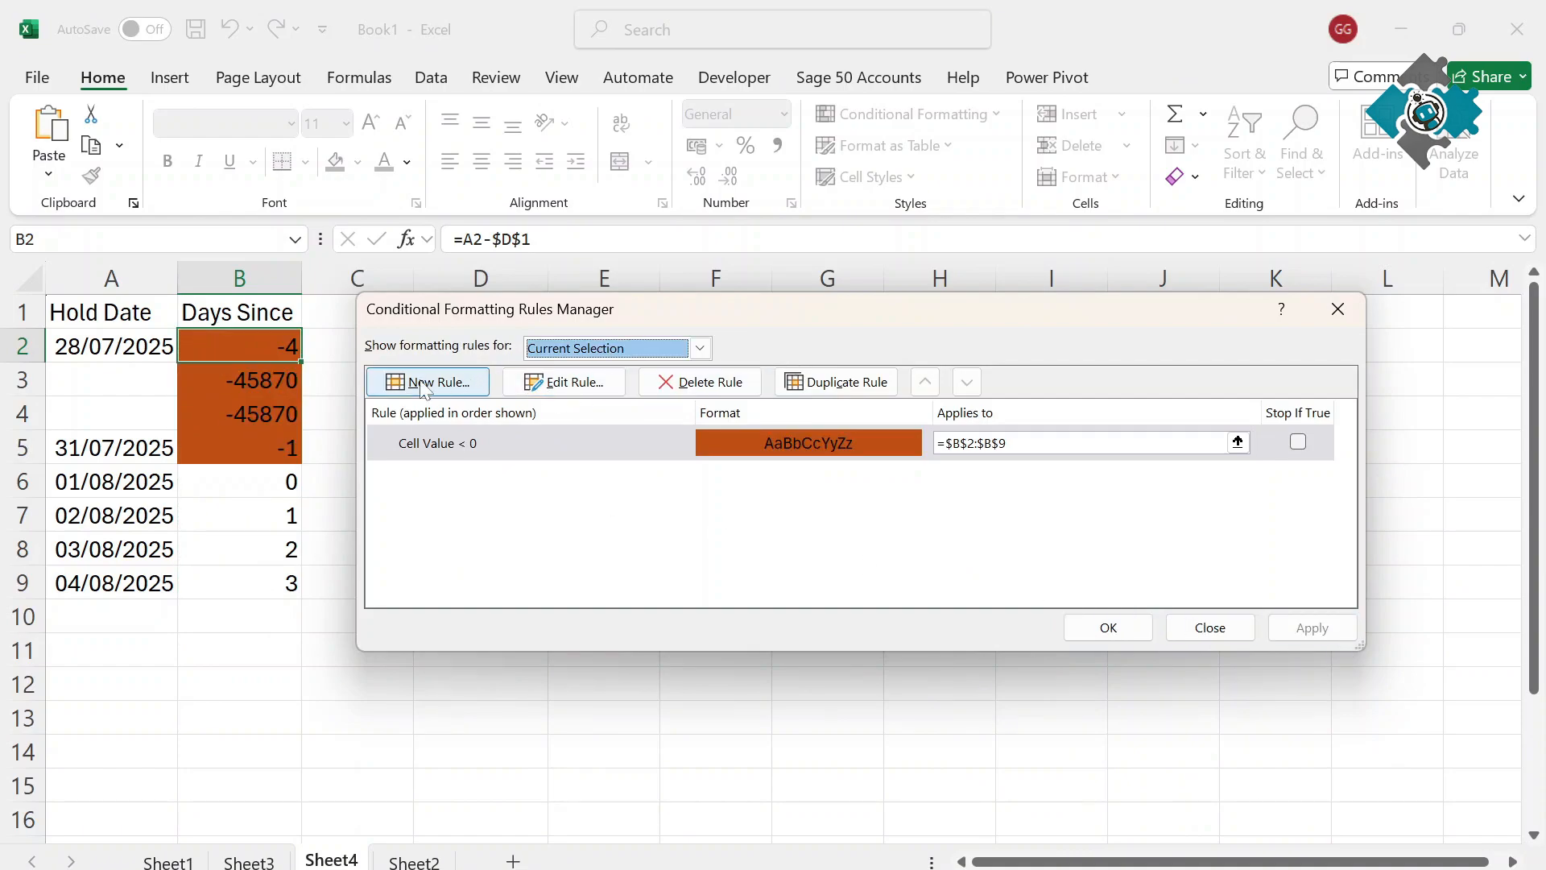
- Duplicate the less-than-0 rule and change the copy's condition to cell values between 2 and 0
click(838, 388)
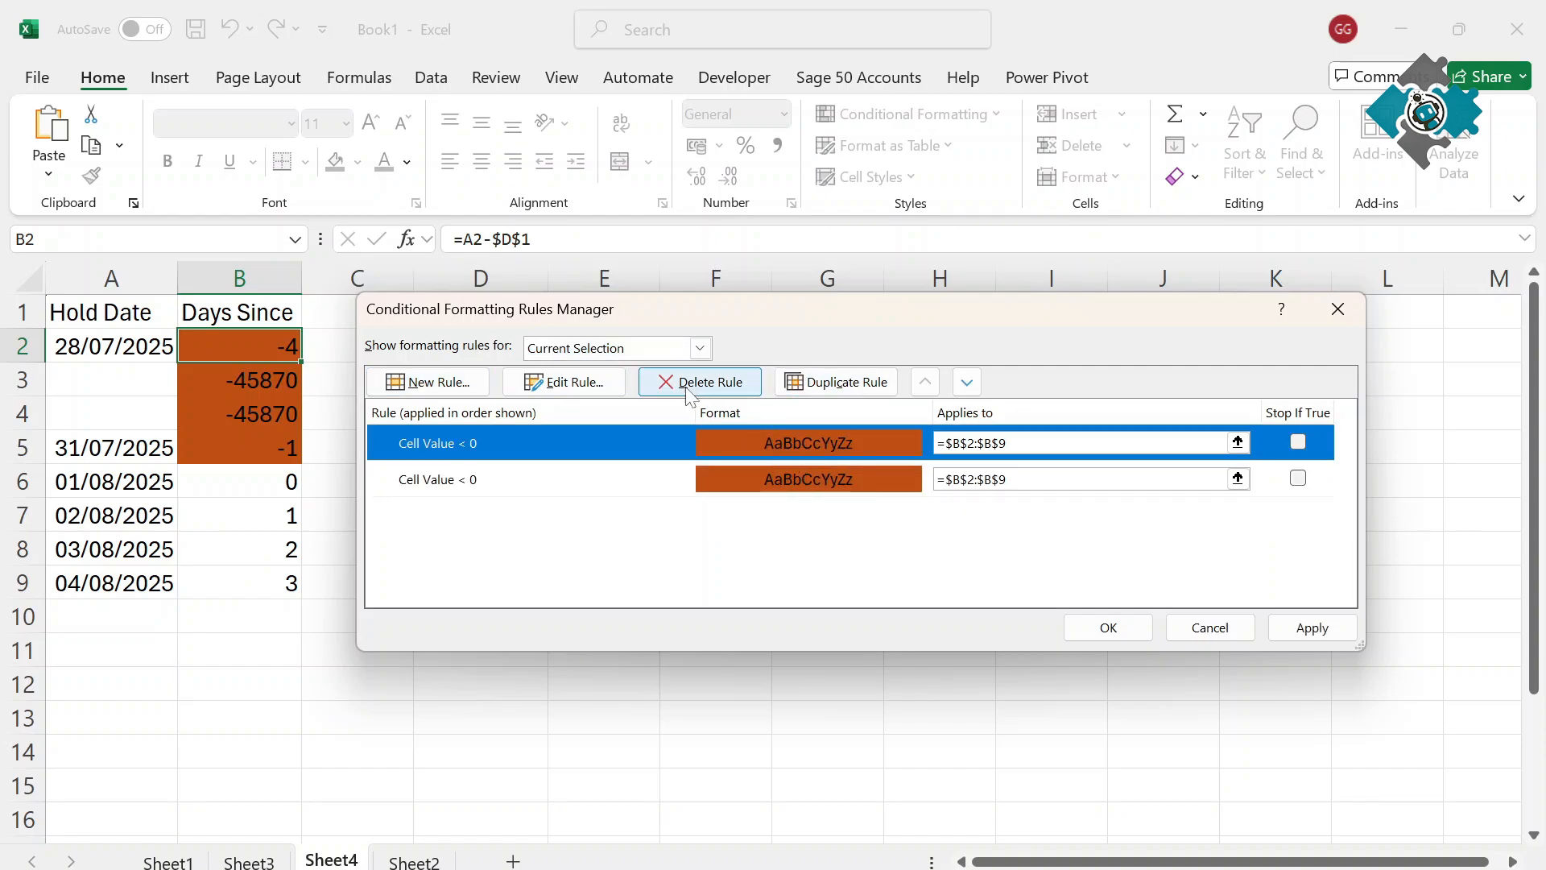
click(561, 385)
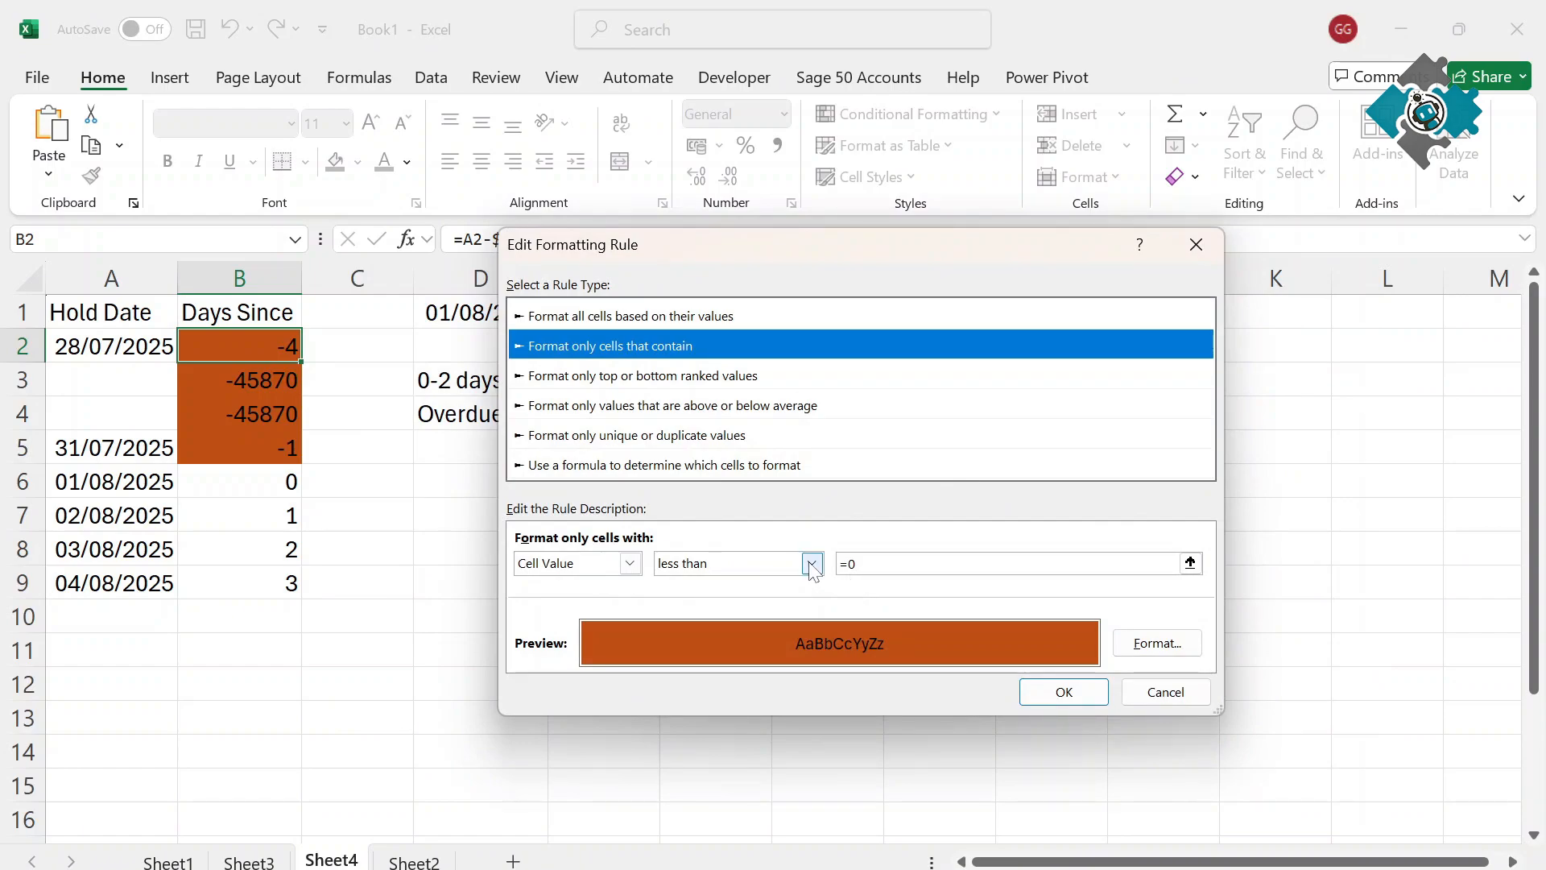
click(708, 568)
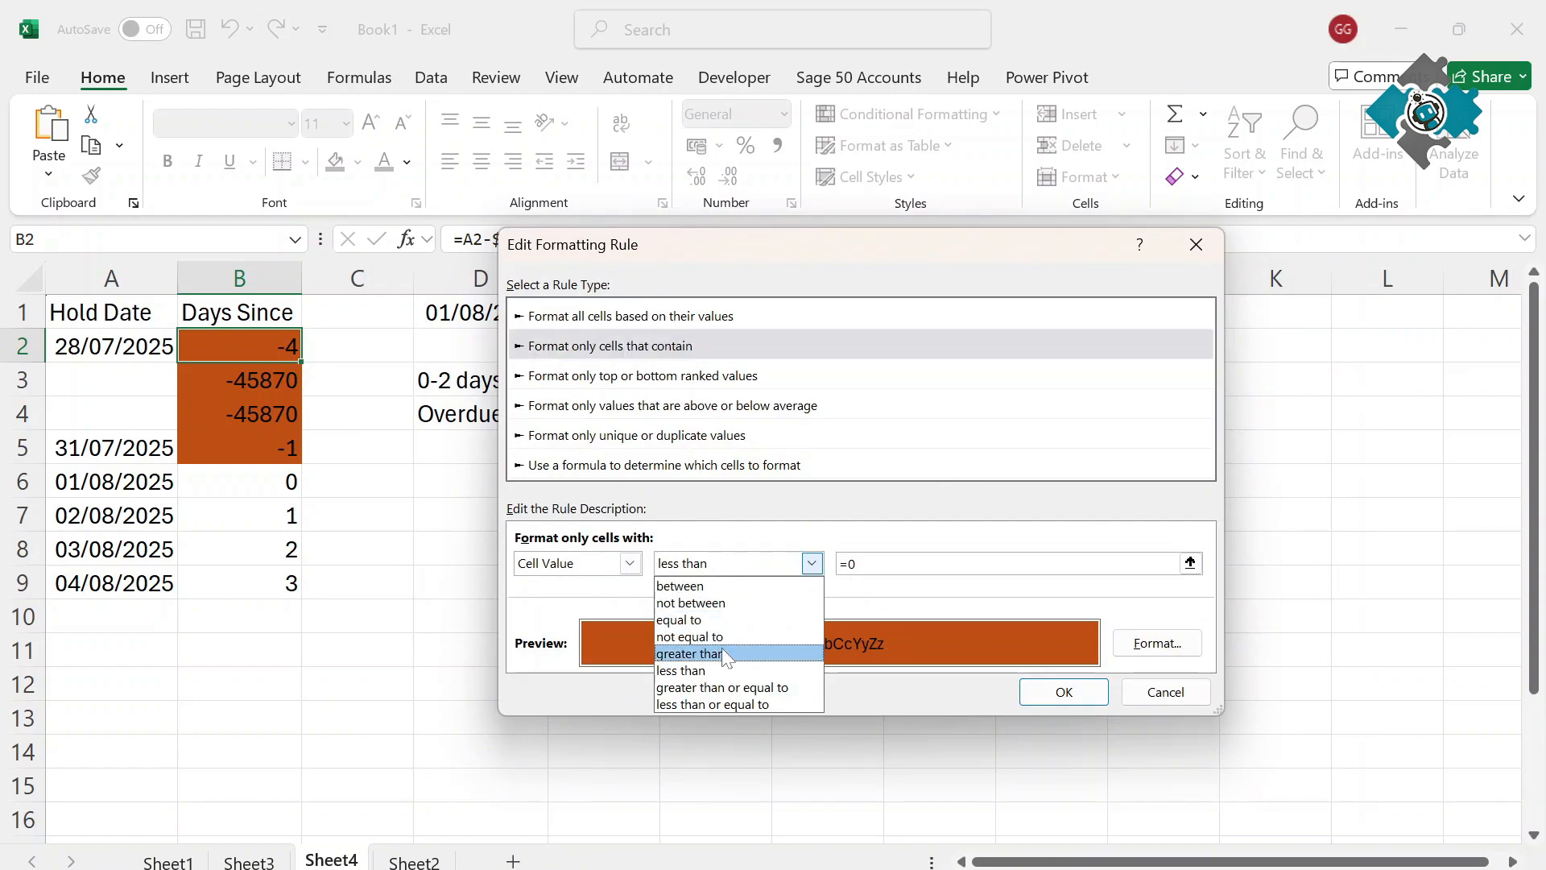
click(700, 585)
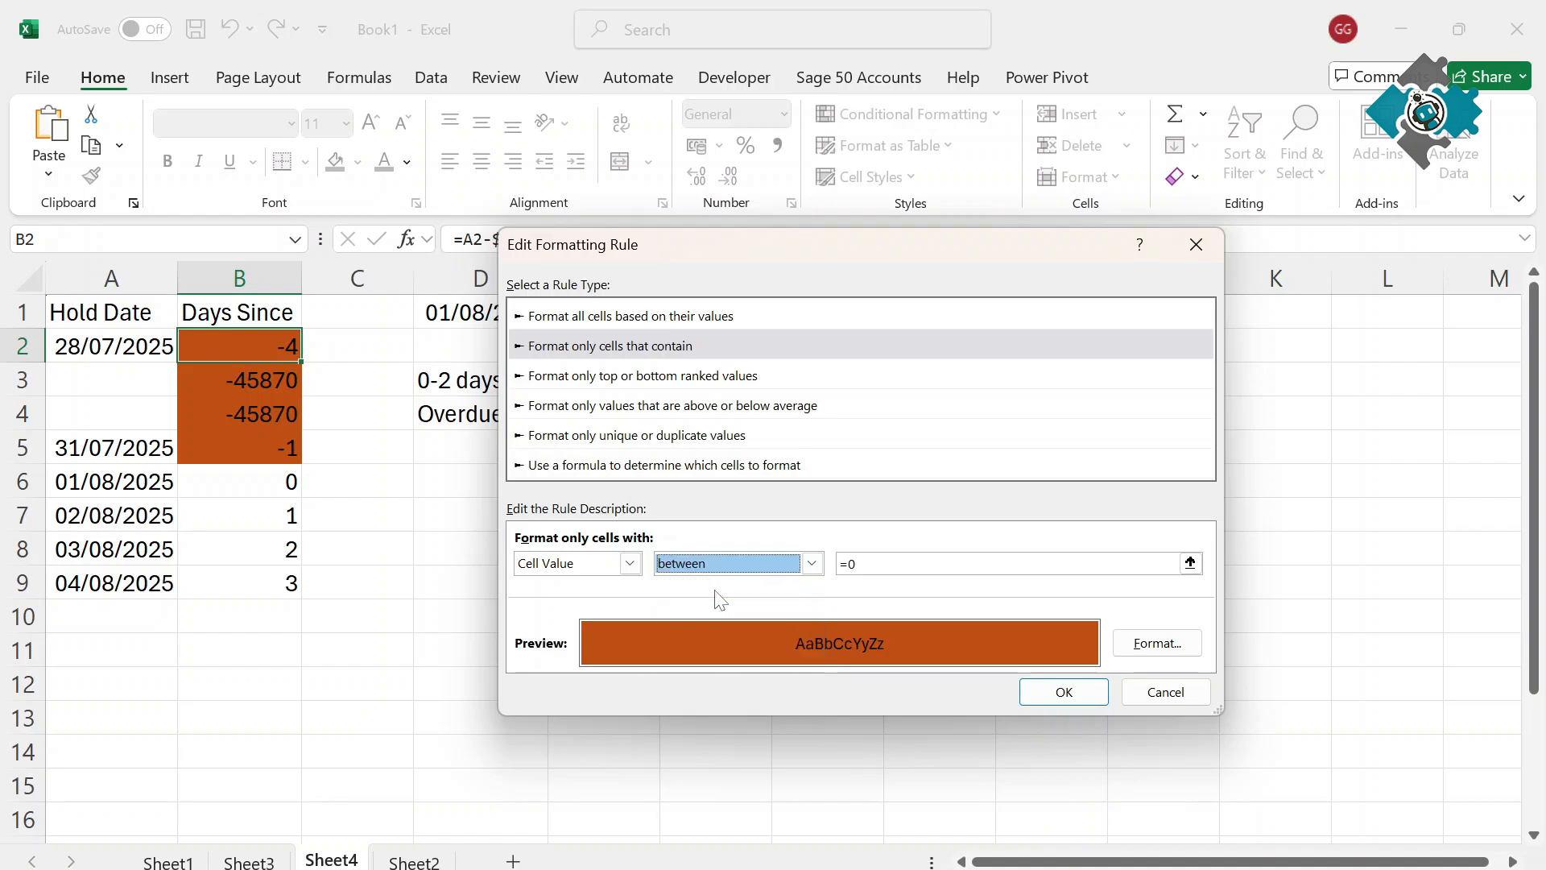
key(Tab)
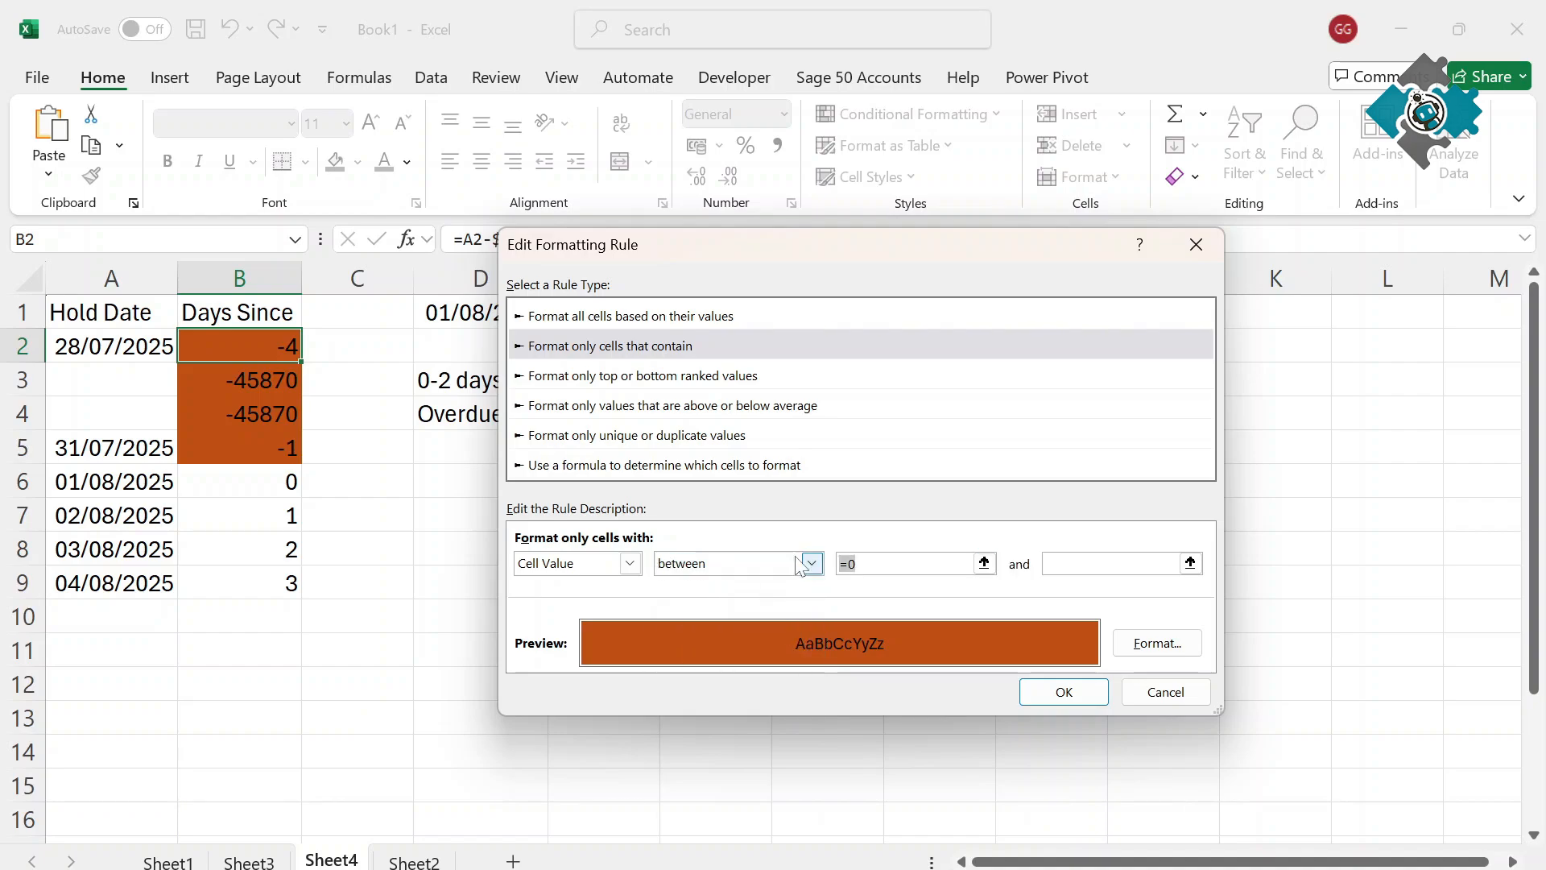
text(2)
key(Tab)
text(0)
- Set the between rule's background fill to yellow, apply the rules to the Days Since cells and close the rules manager
click(1157, 642)
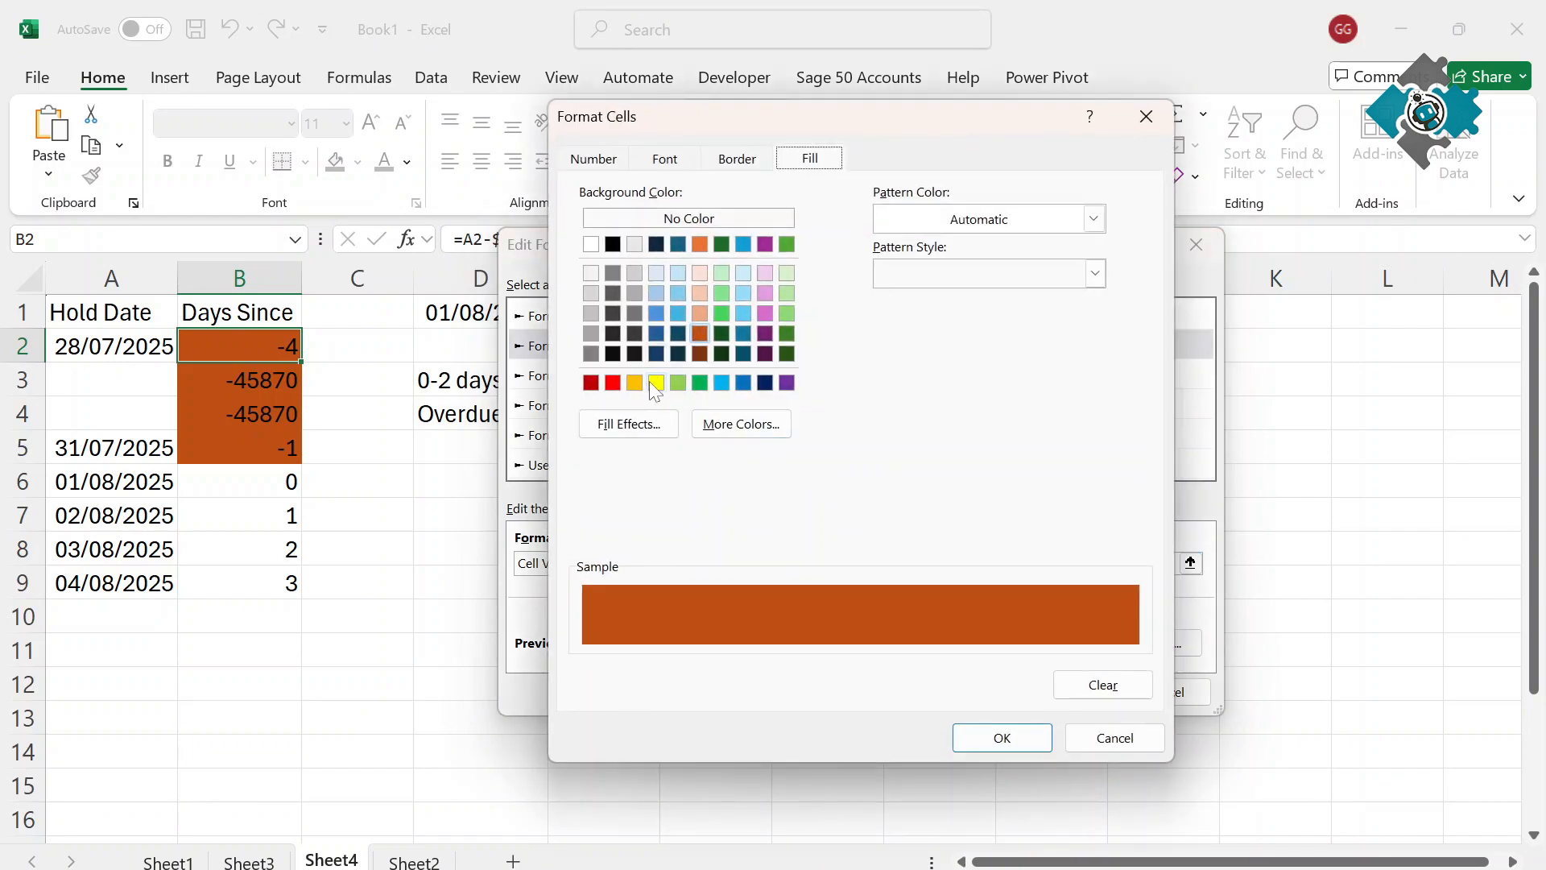
click(656, 382)
click(1002, 737)
click(1045, 696)
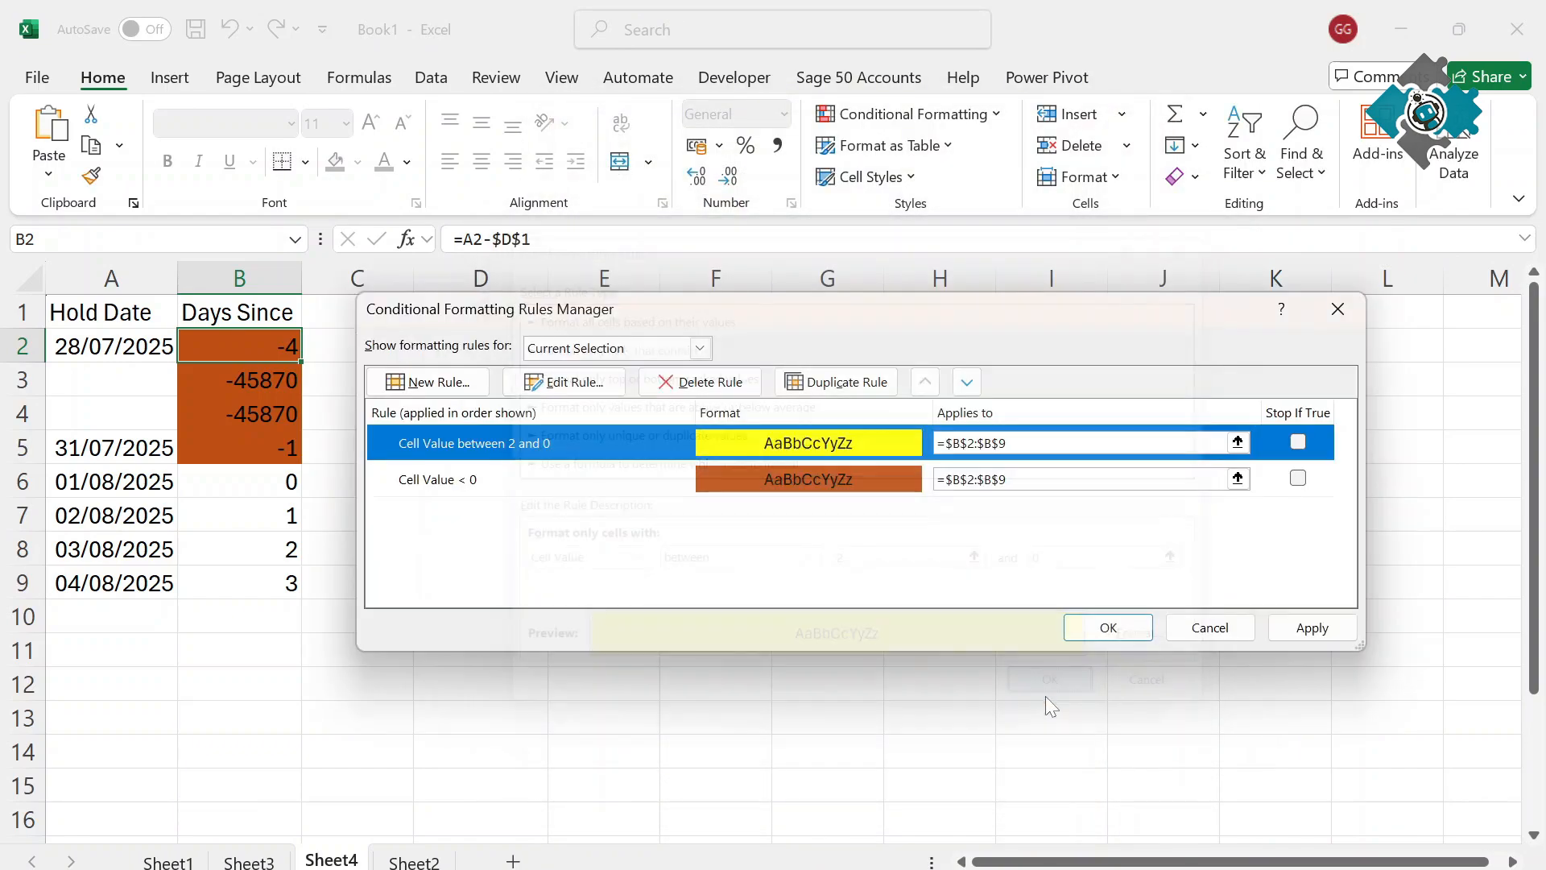
click(1312, 627)
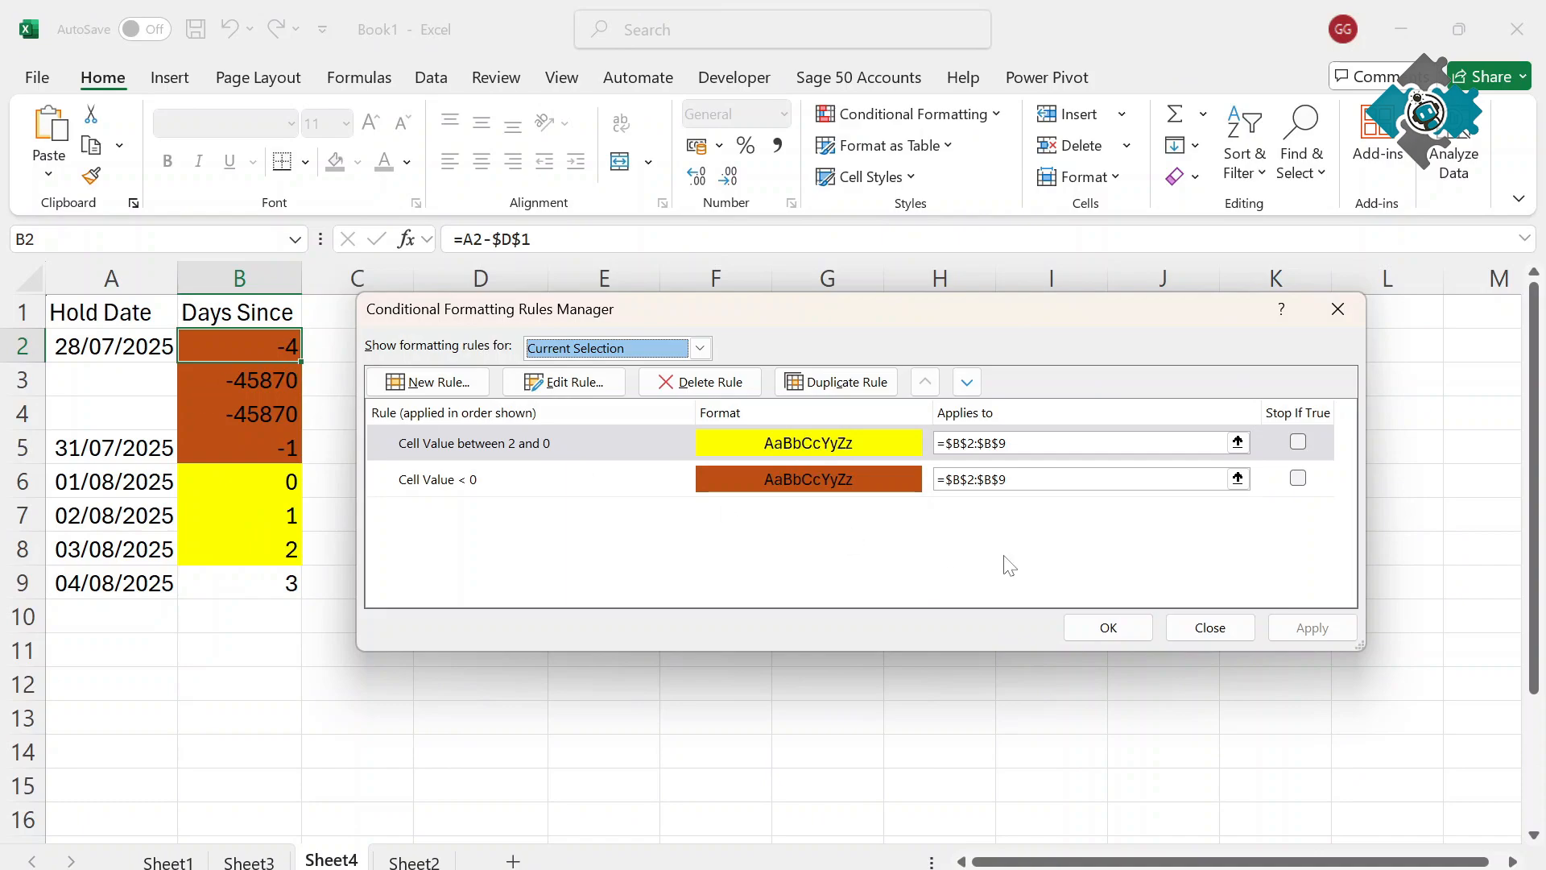
key(Return)
- Rewrite the Days Since formula in B2 as =IF(A2="","",A2-$D$1) to return blank for missing hold dates
drag(208, 383, 208, 413)
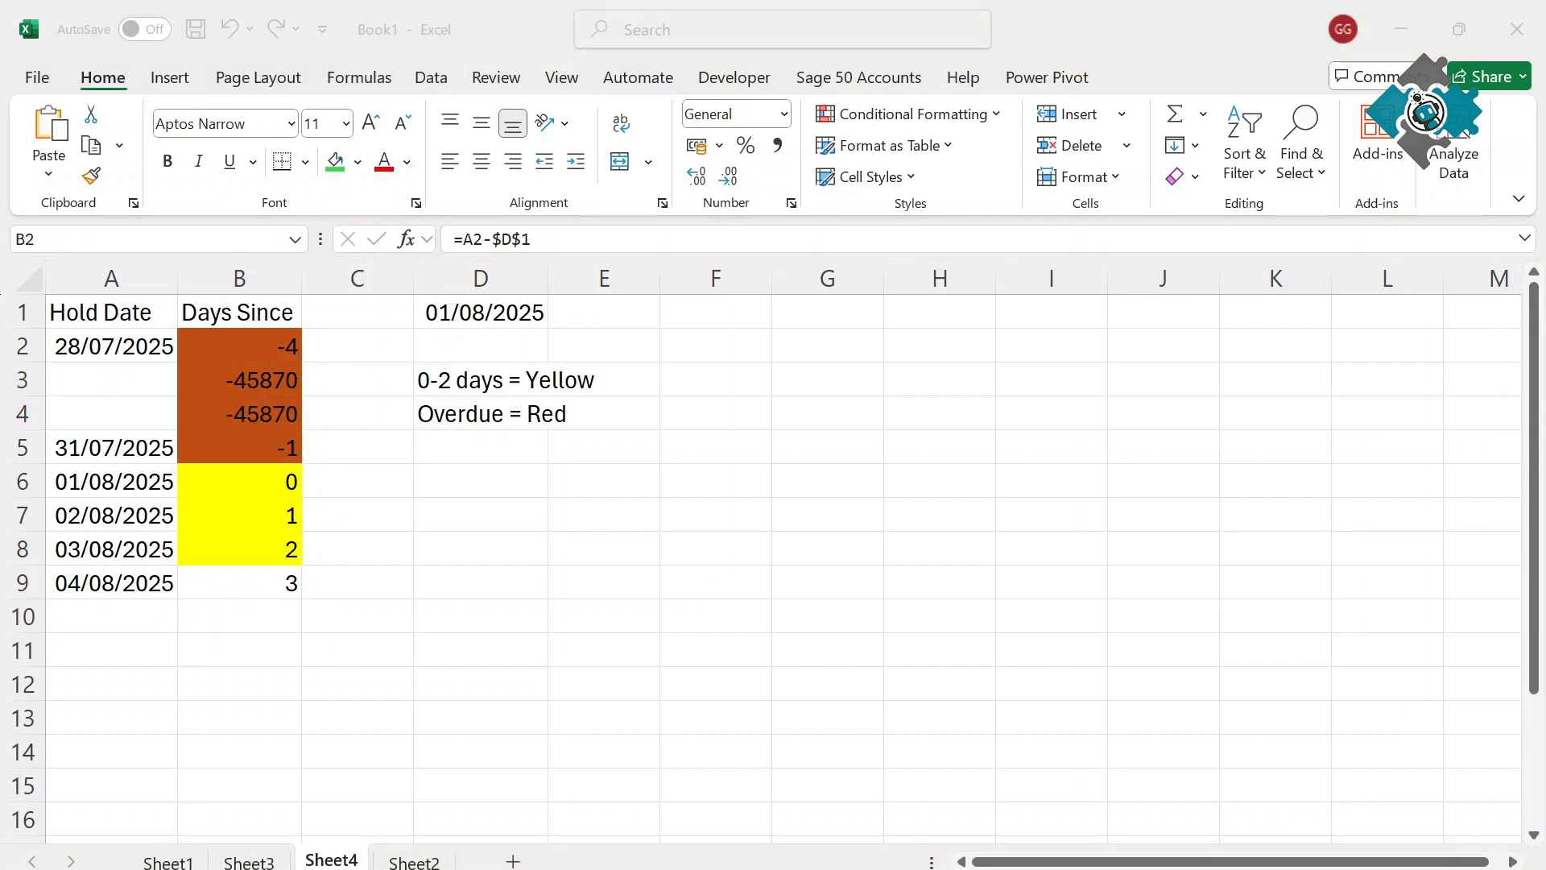
click(463, 239)
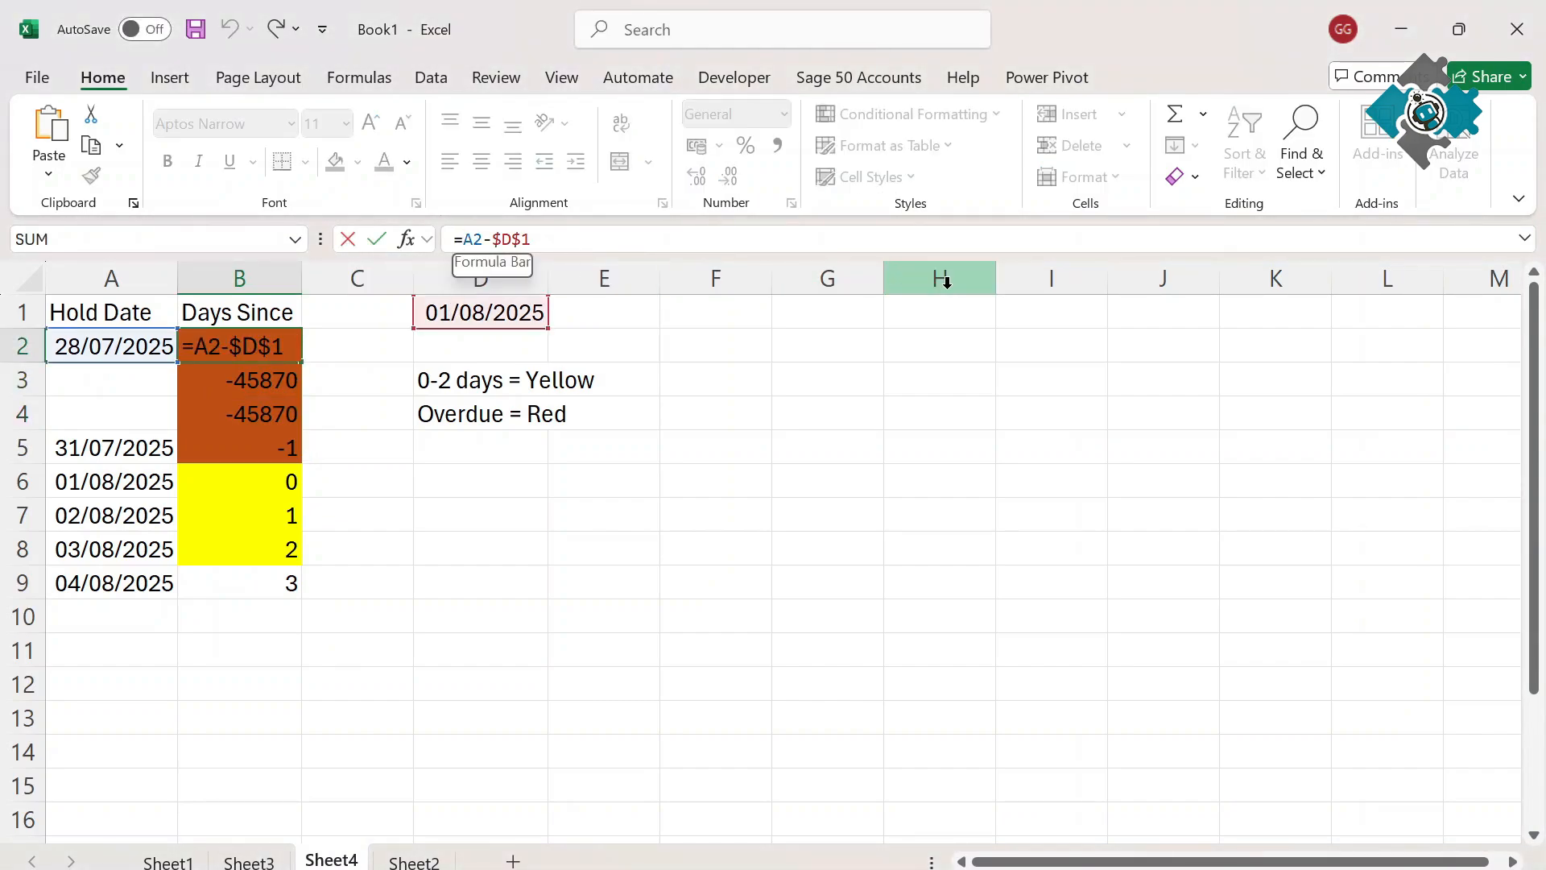
text(if()
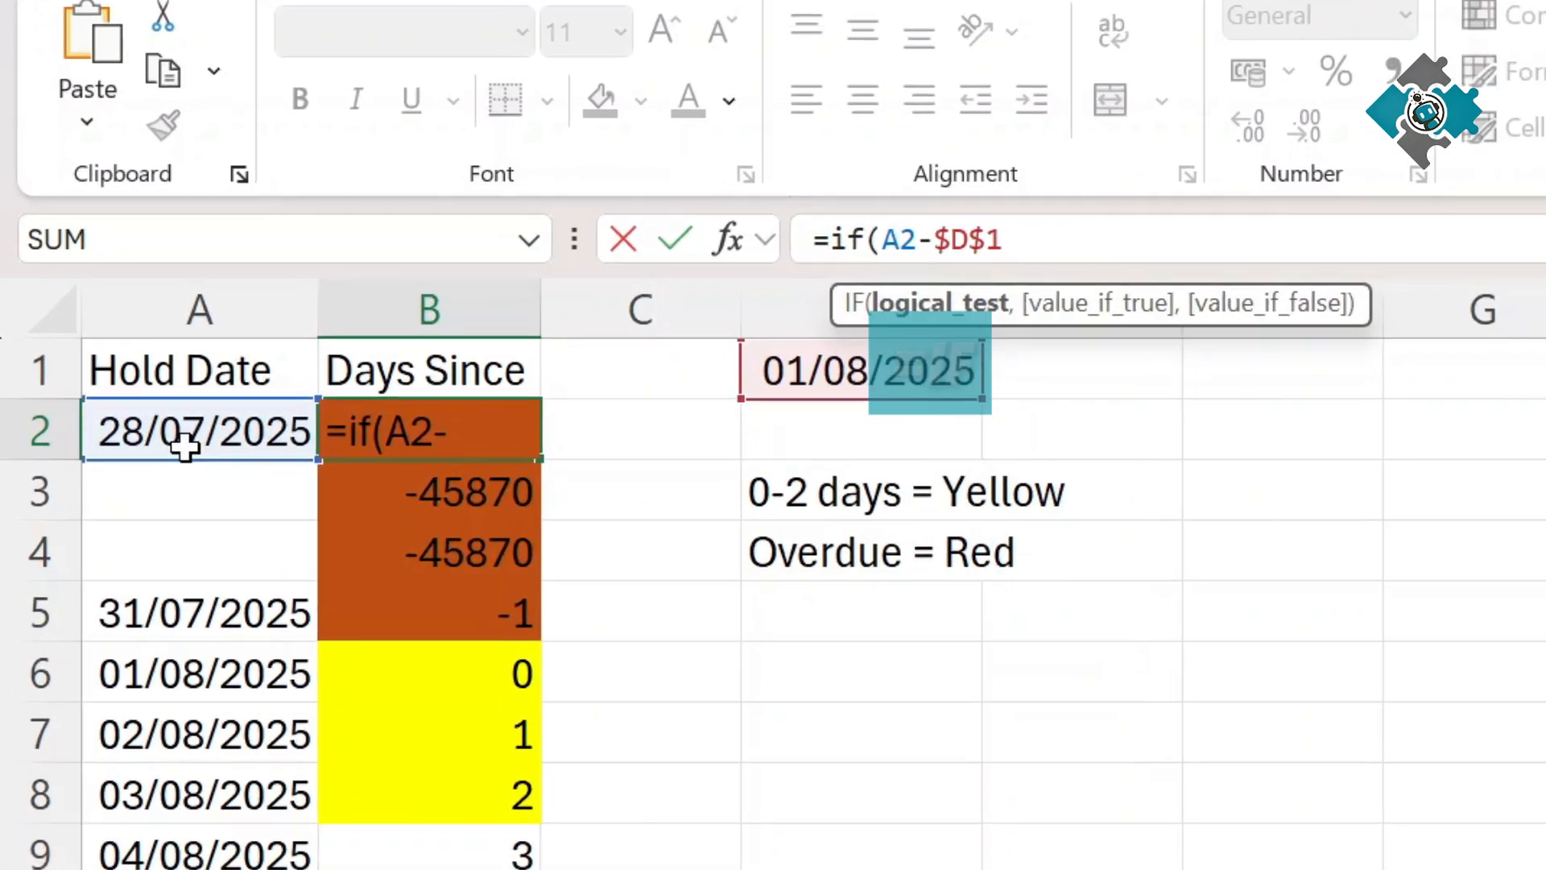
click(106, 346)
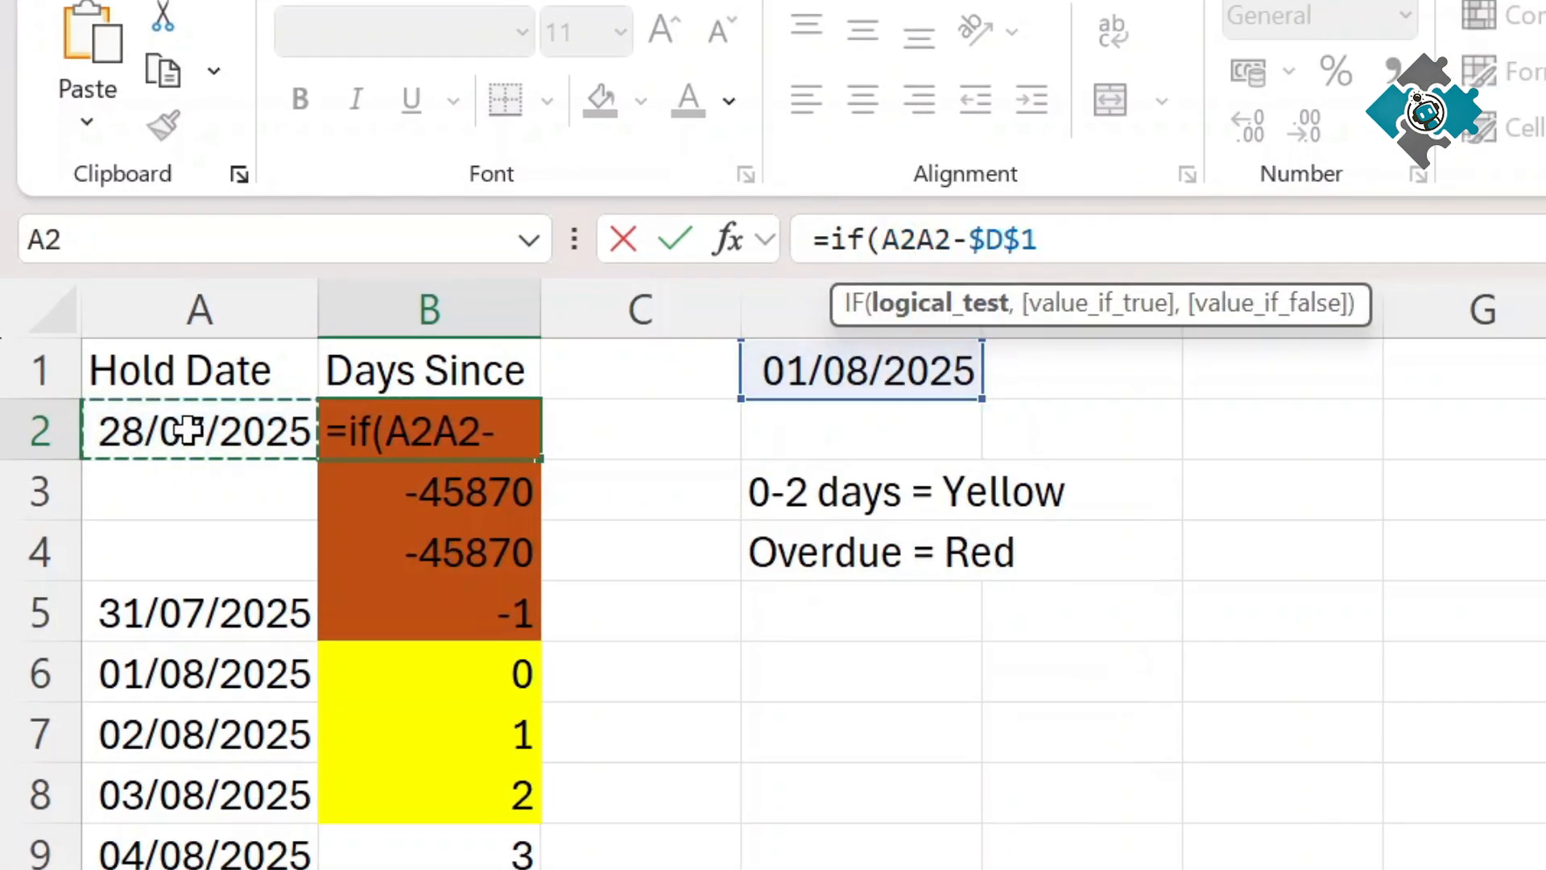
text(="")
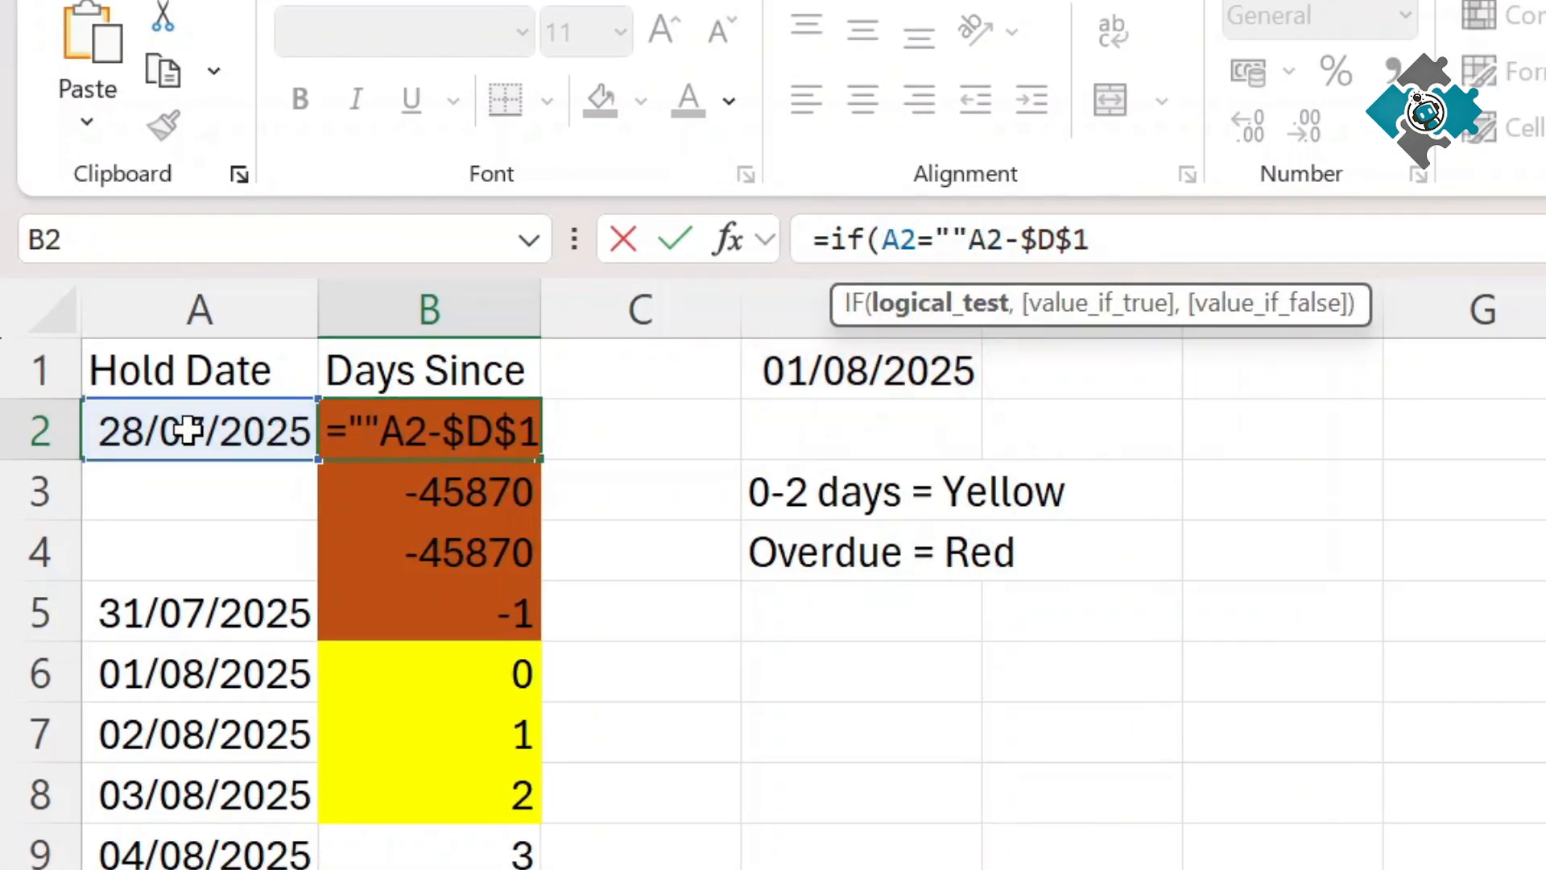
text(,)
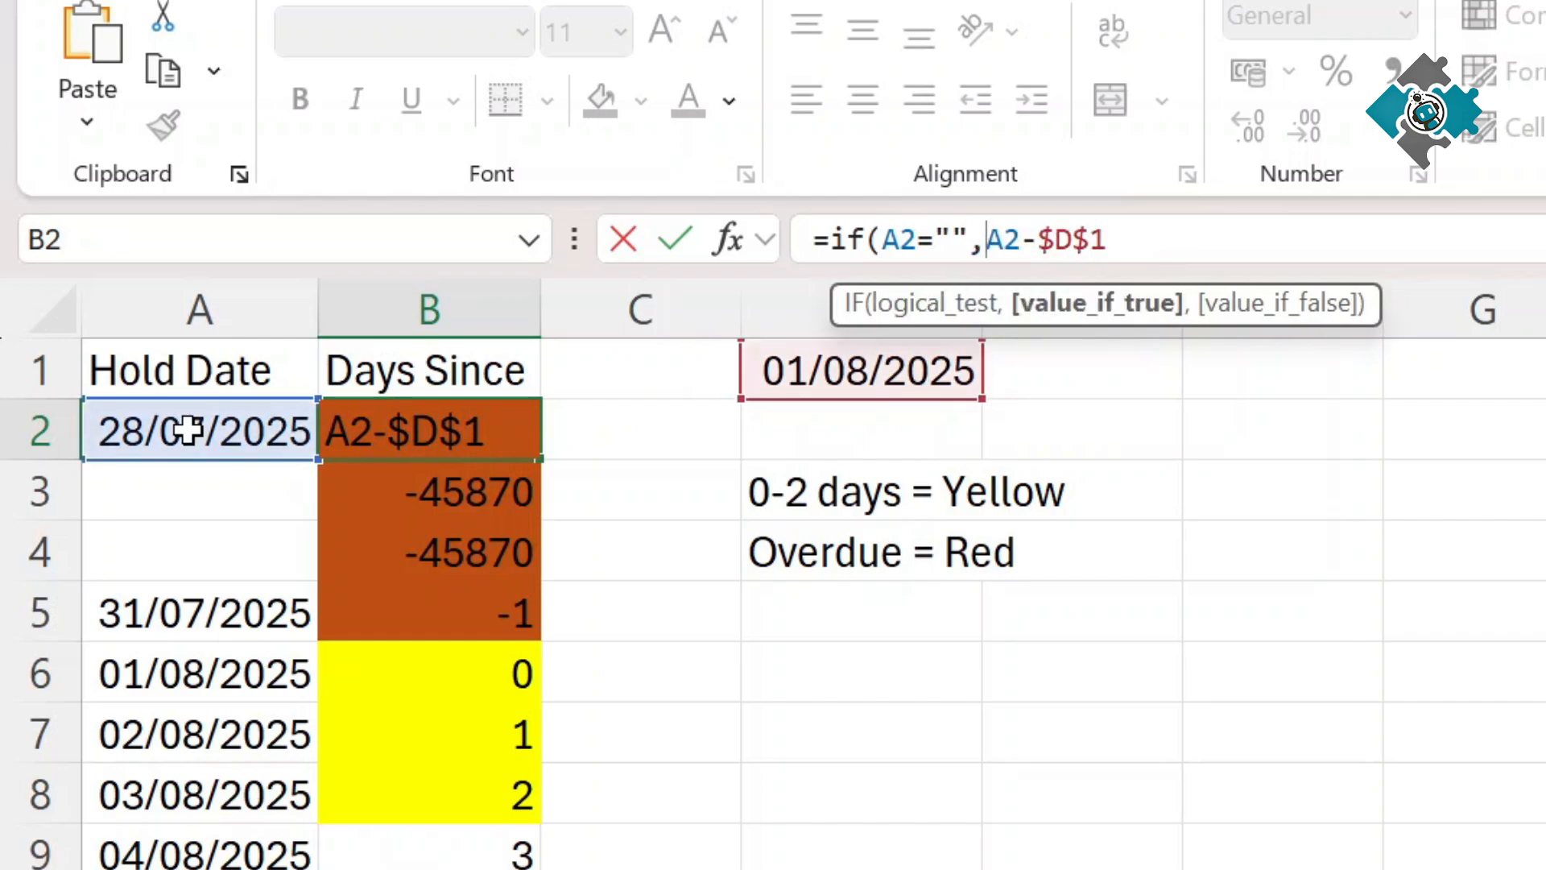
text("")
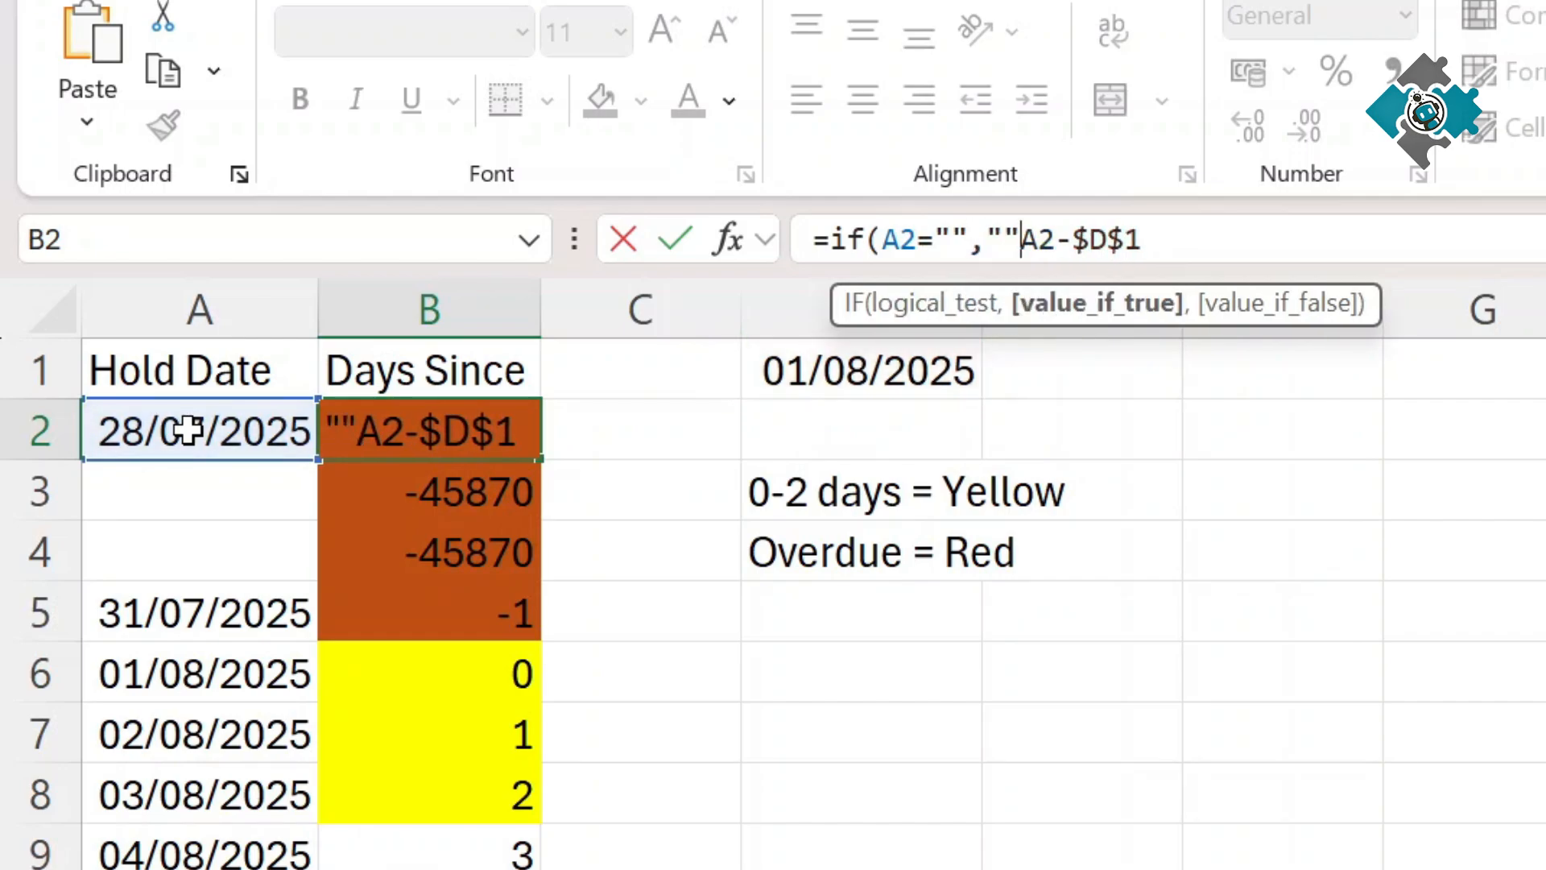
text(,)
key(End)
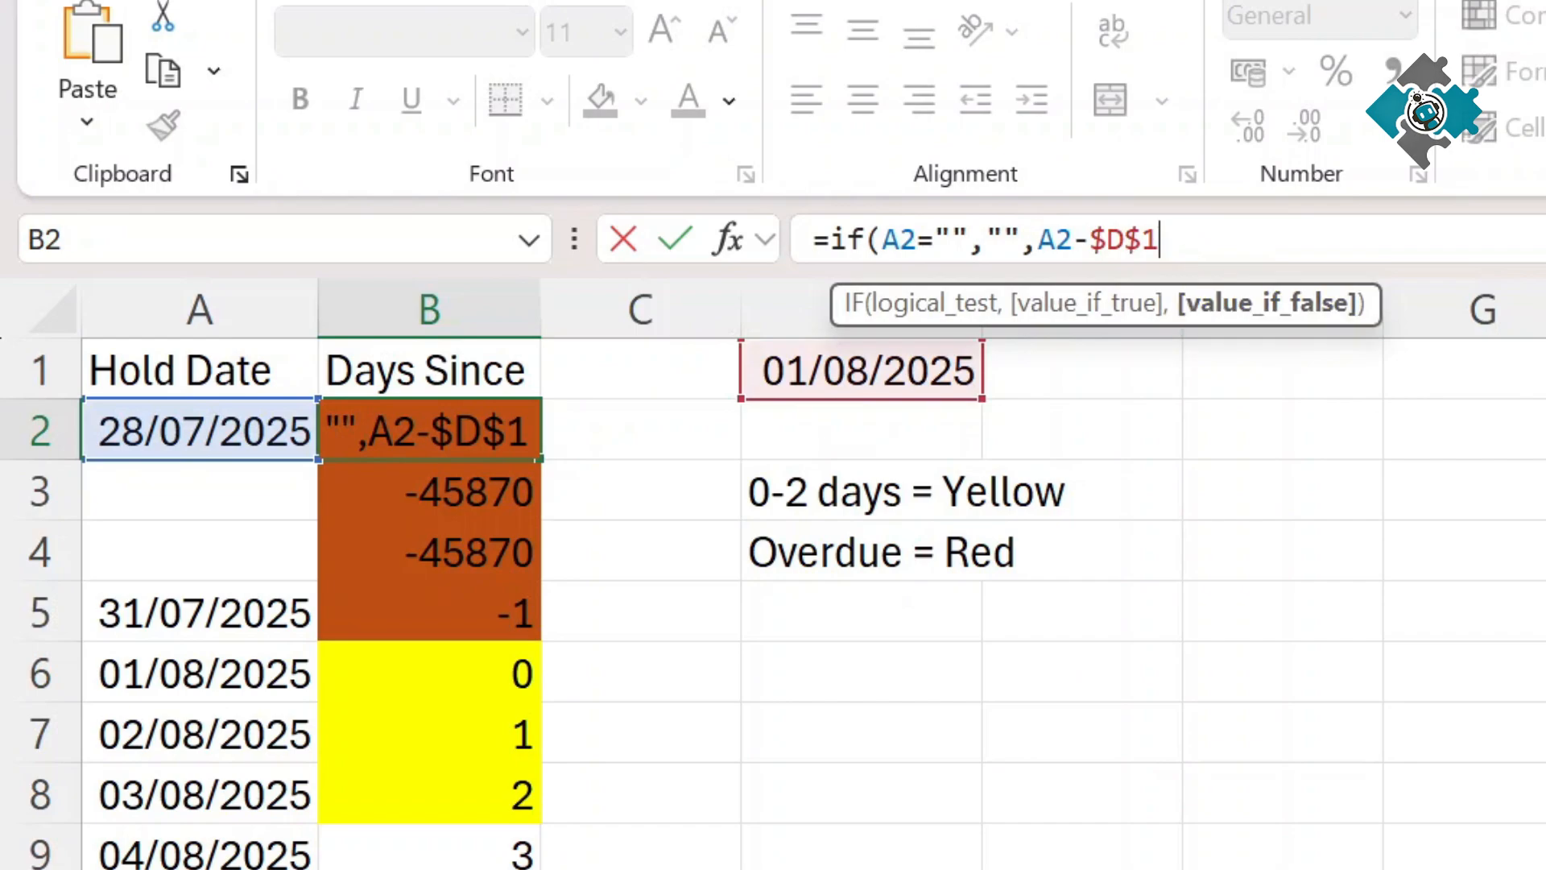
text())
key(Return)
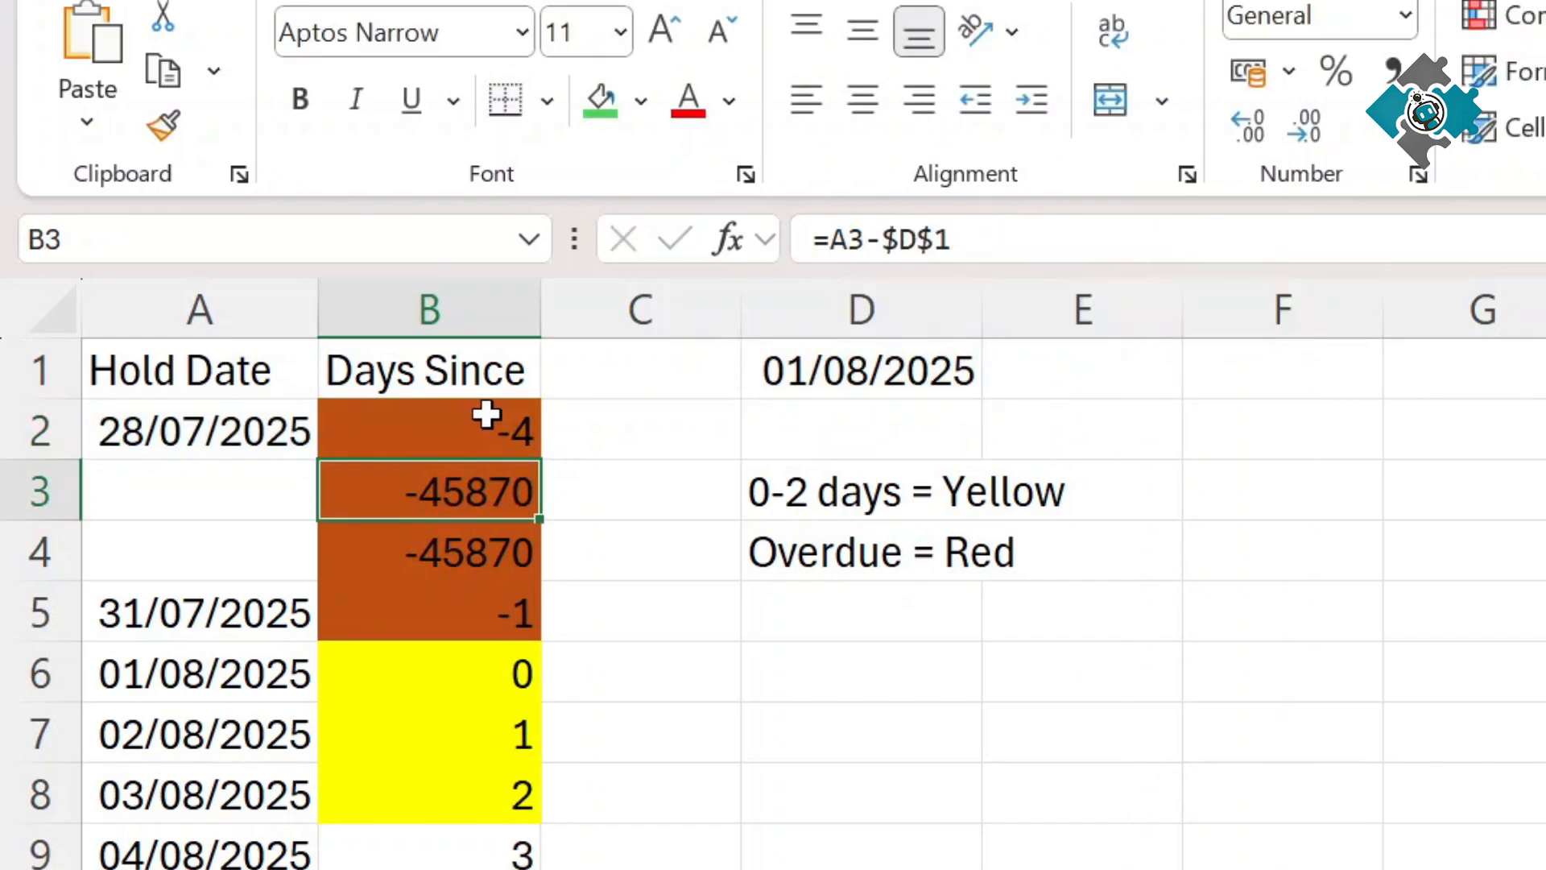
- Fill the IF formula from B2 down through B9 and check the cell beside the blank hold date in row 3
click(506, 453)
double_click(302, 362)
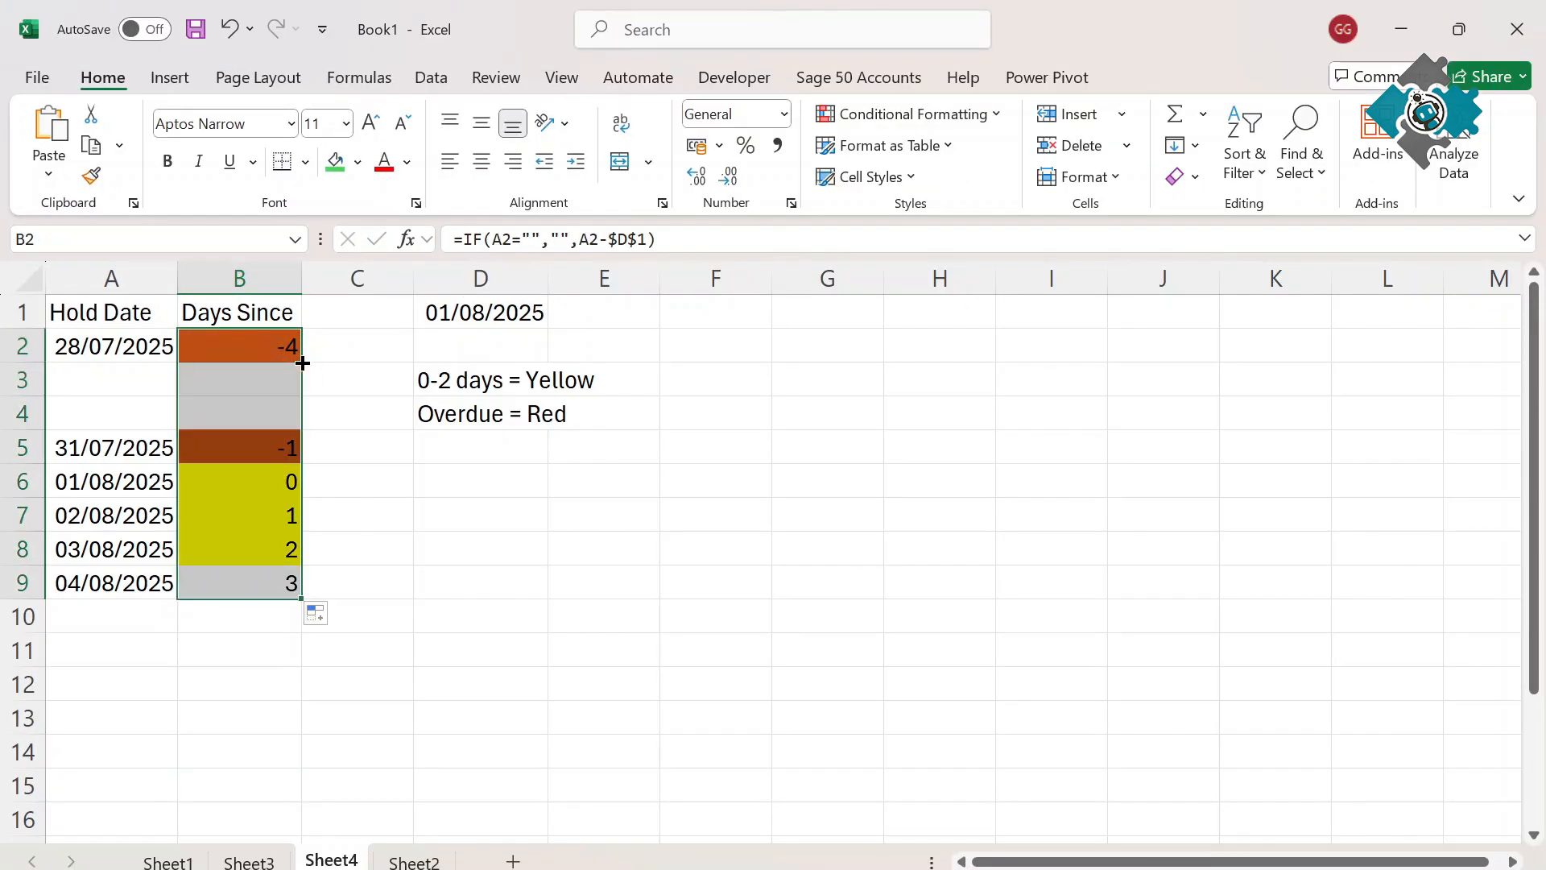
click(265, 386)
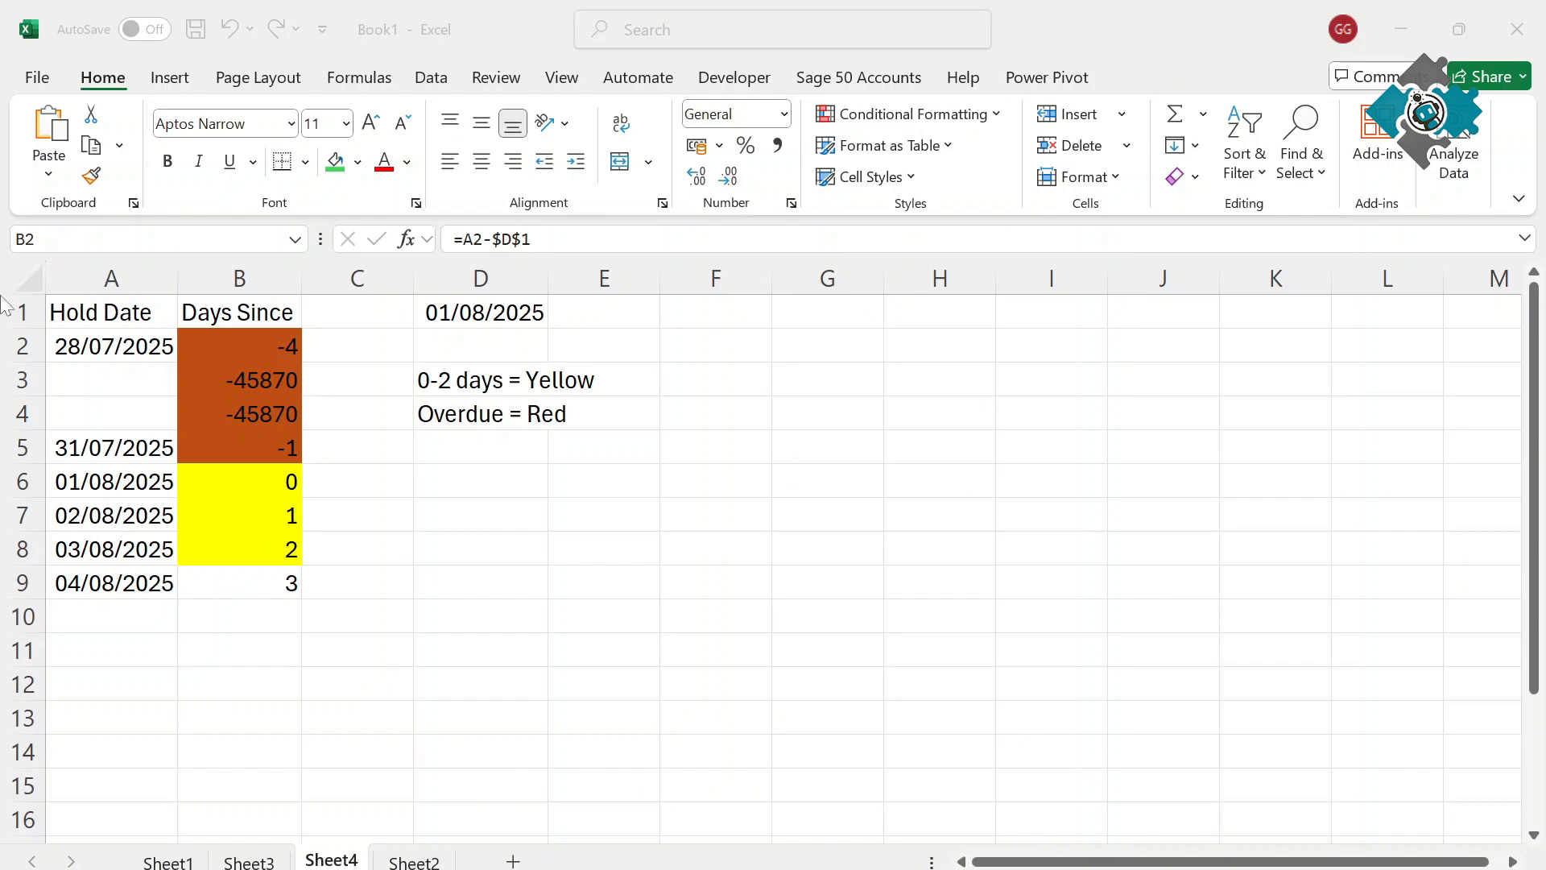
- Edit the yellow between 2 and 0 rule on the Days Since cells, changing its type to a formula that determines which cells to format
click(261, 356)
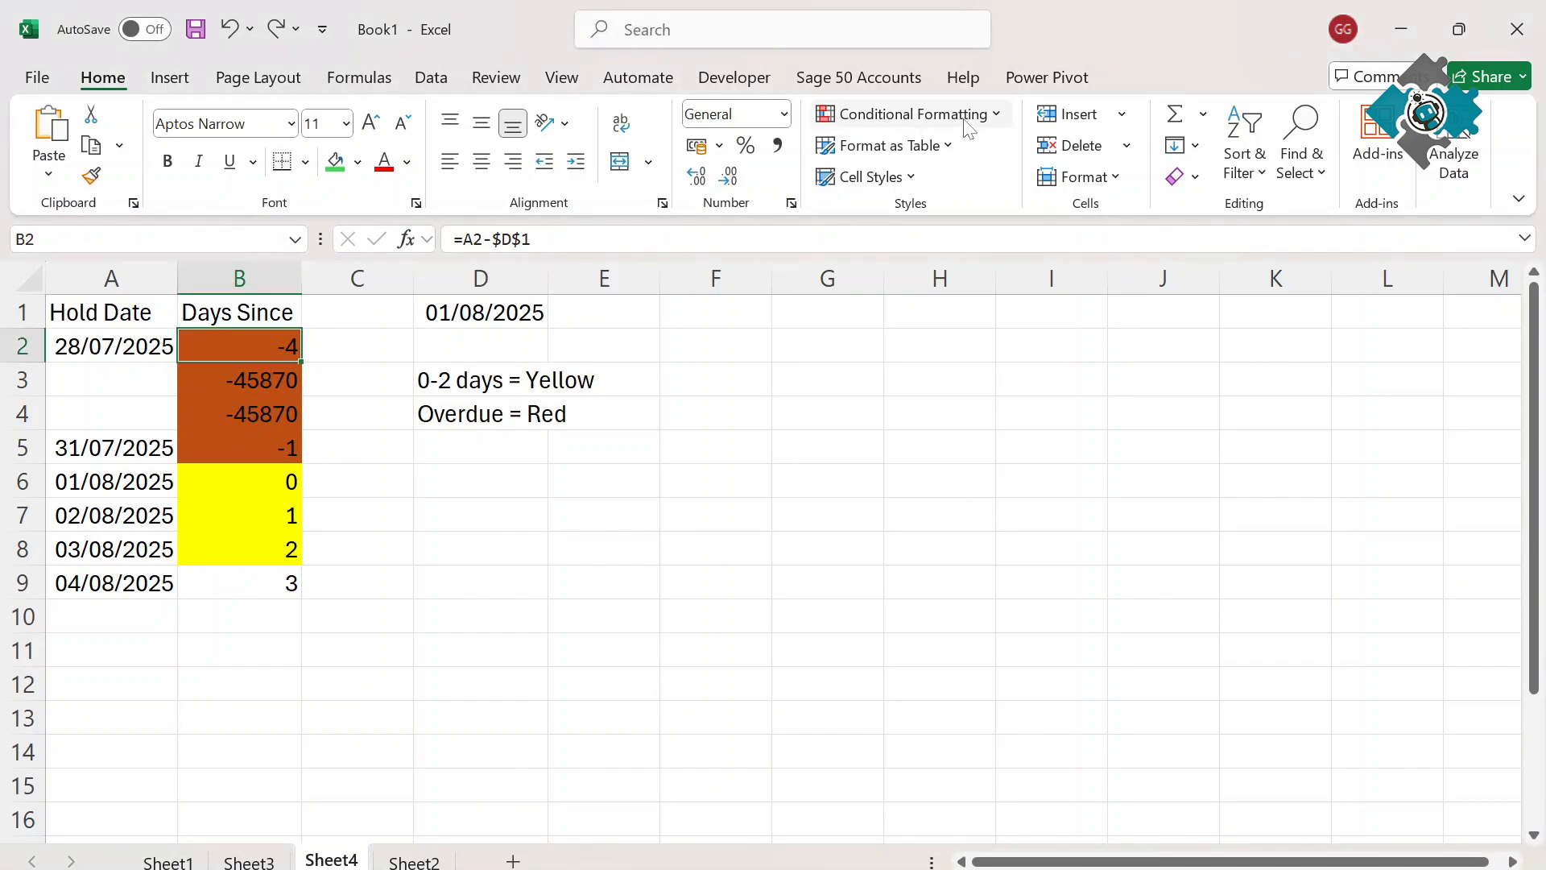
click(908, 113)
click(918, 472)
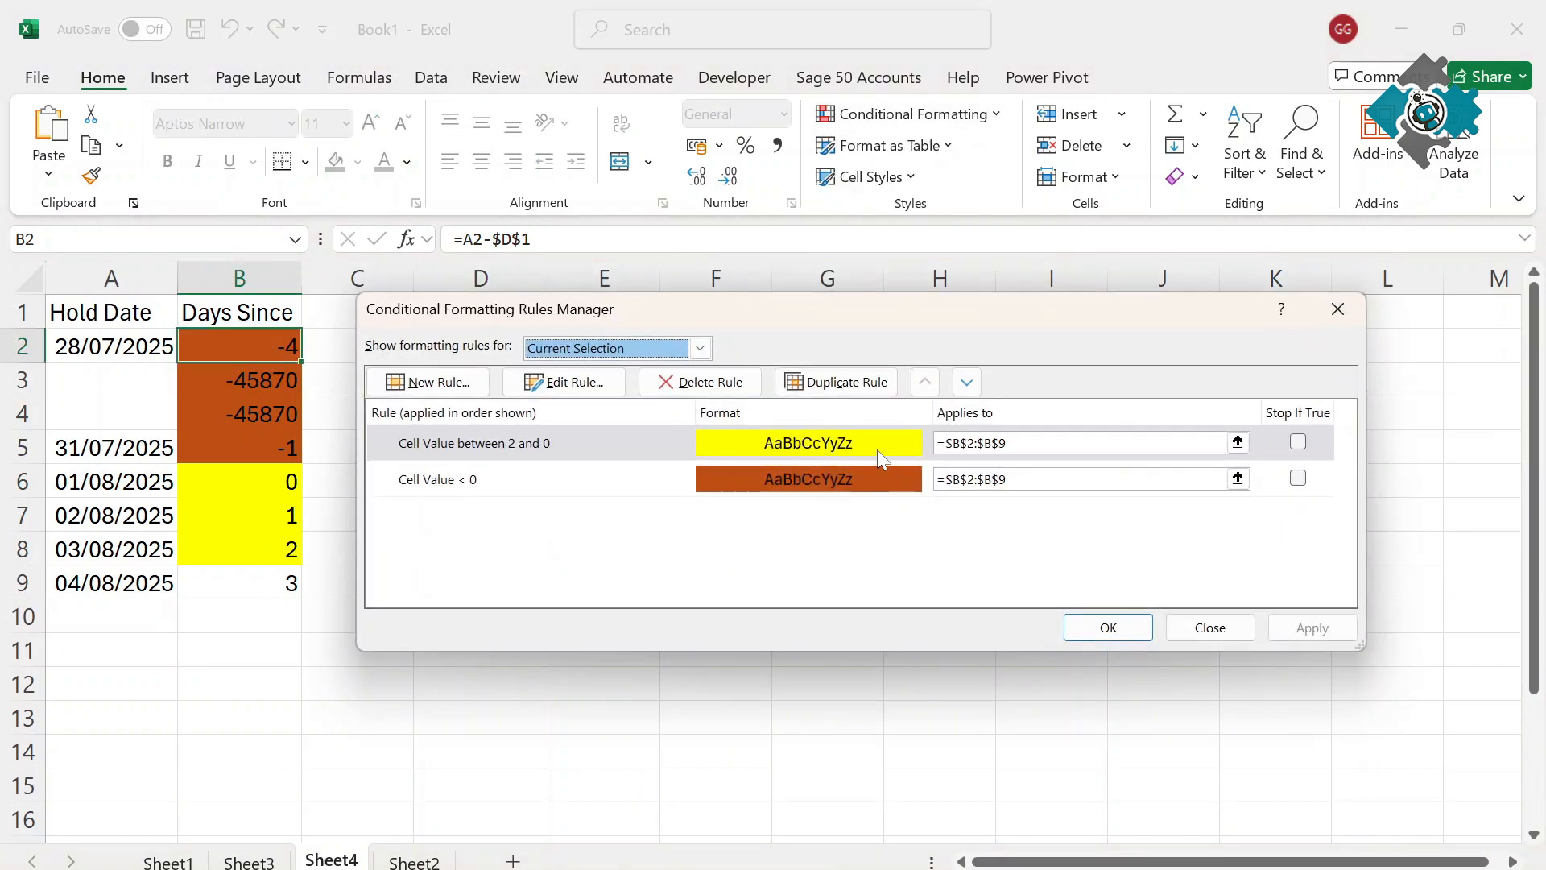
click(867, 446)
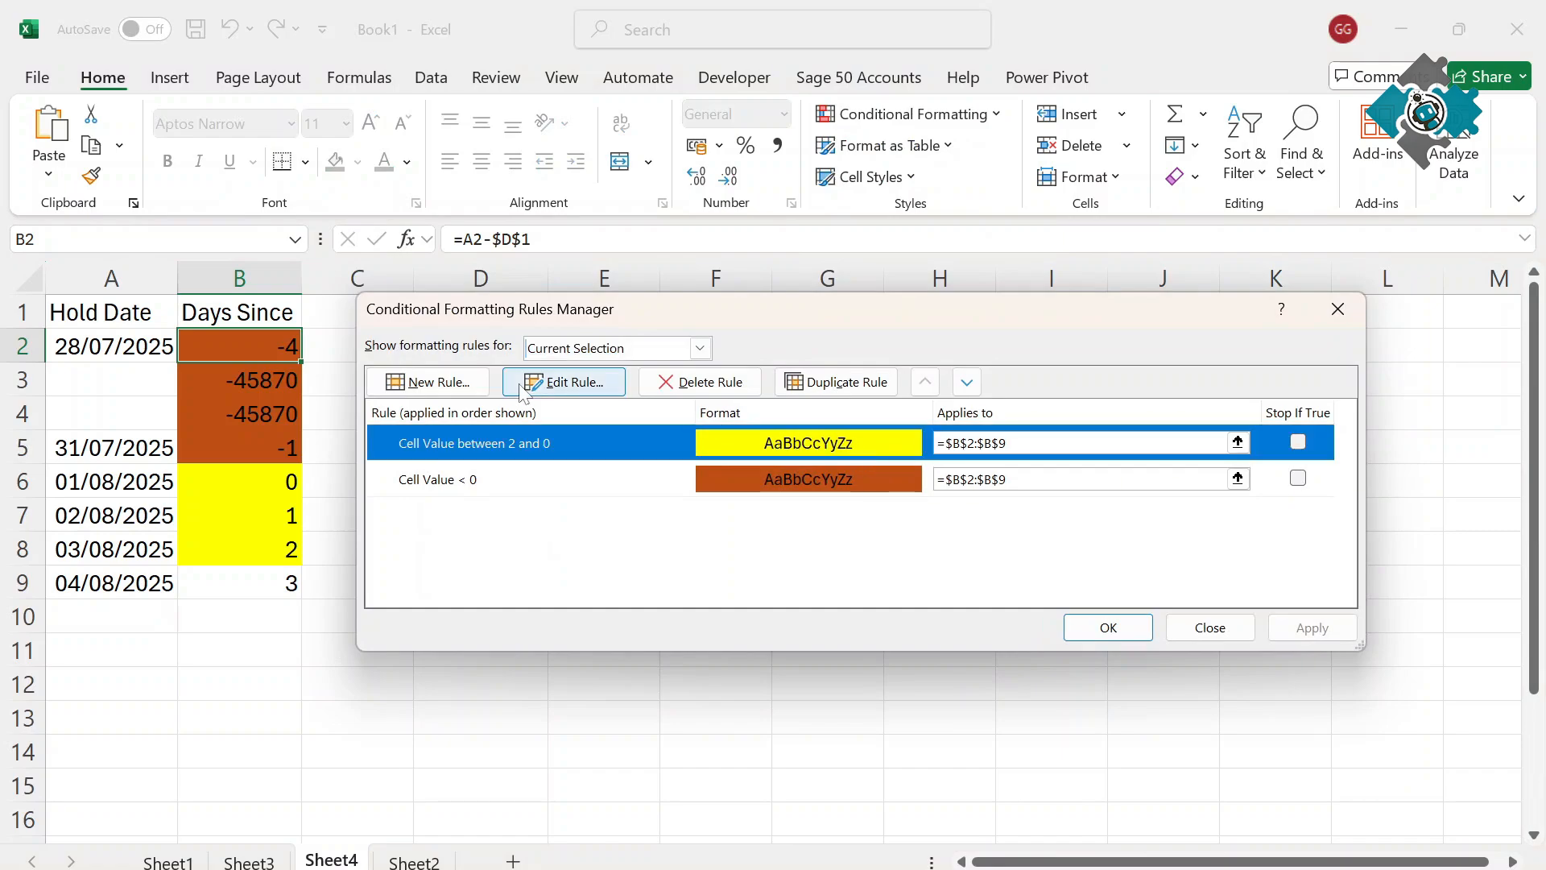
click(546, 382)
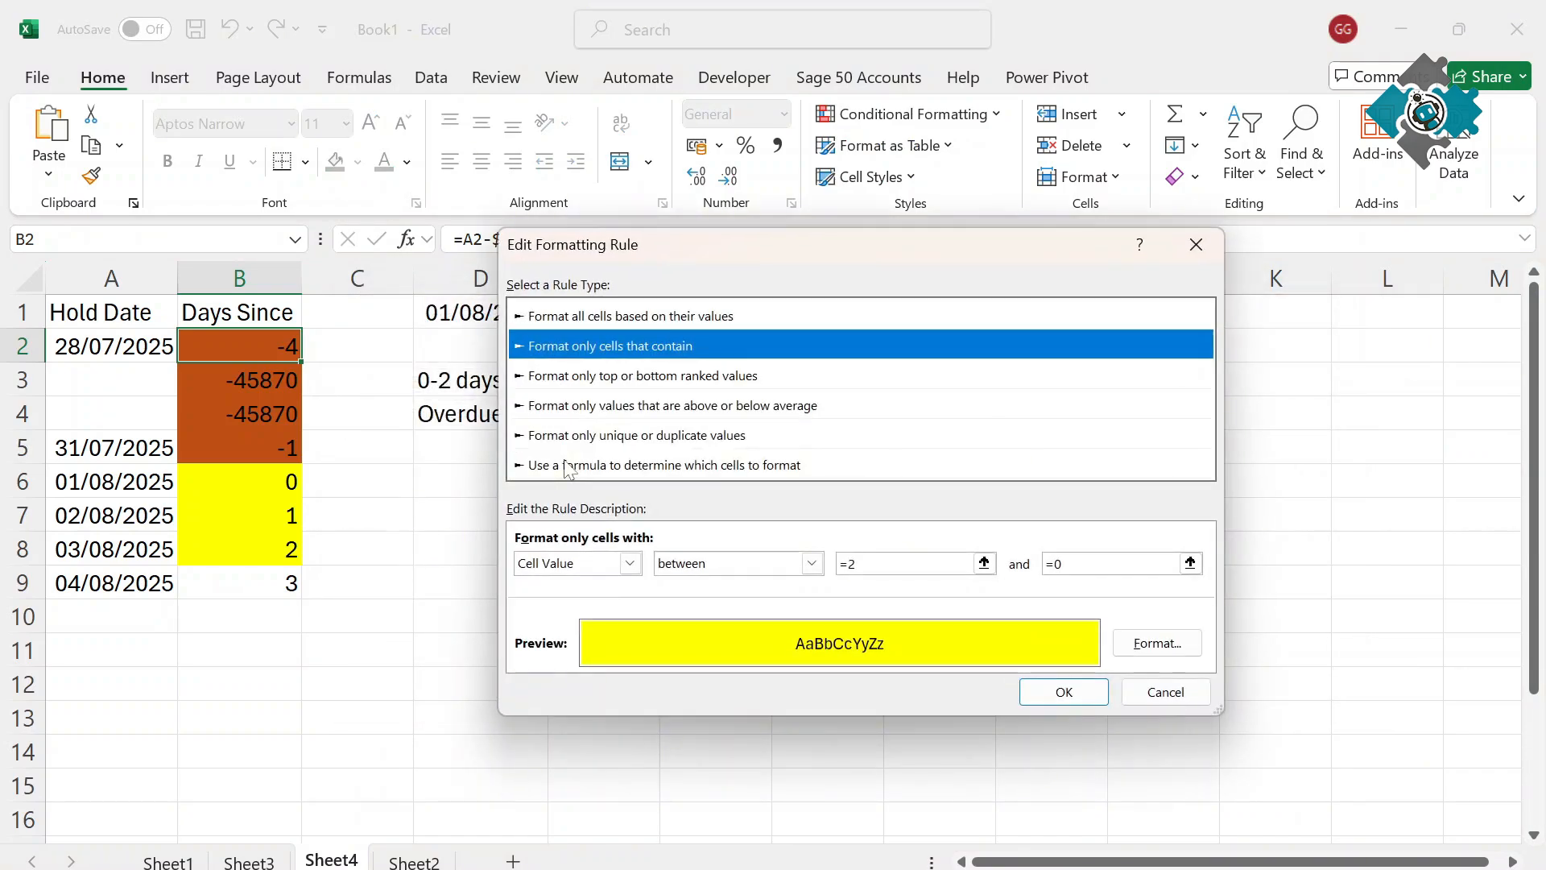
click(648, 465)
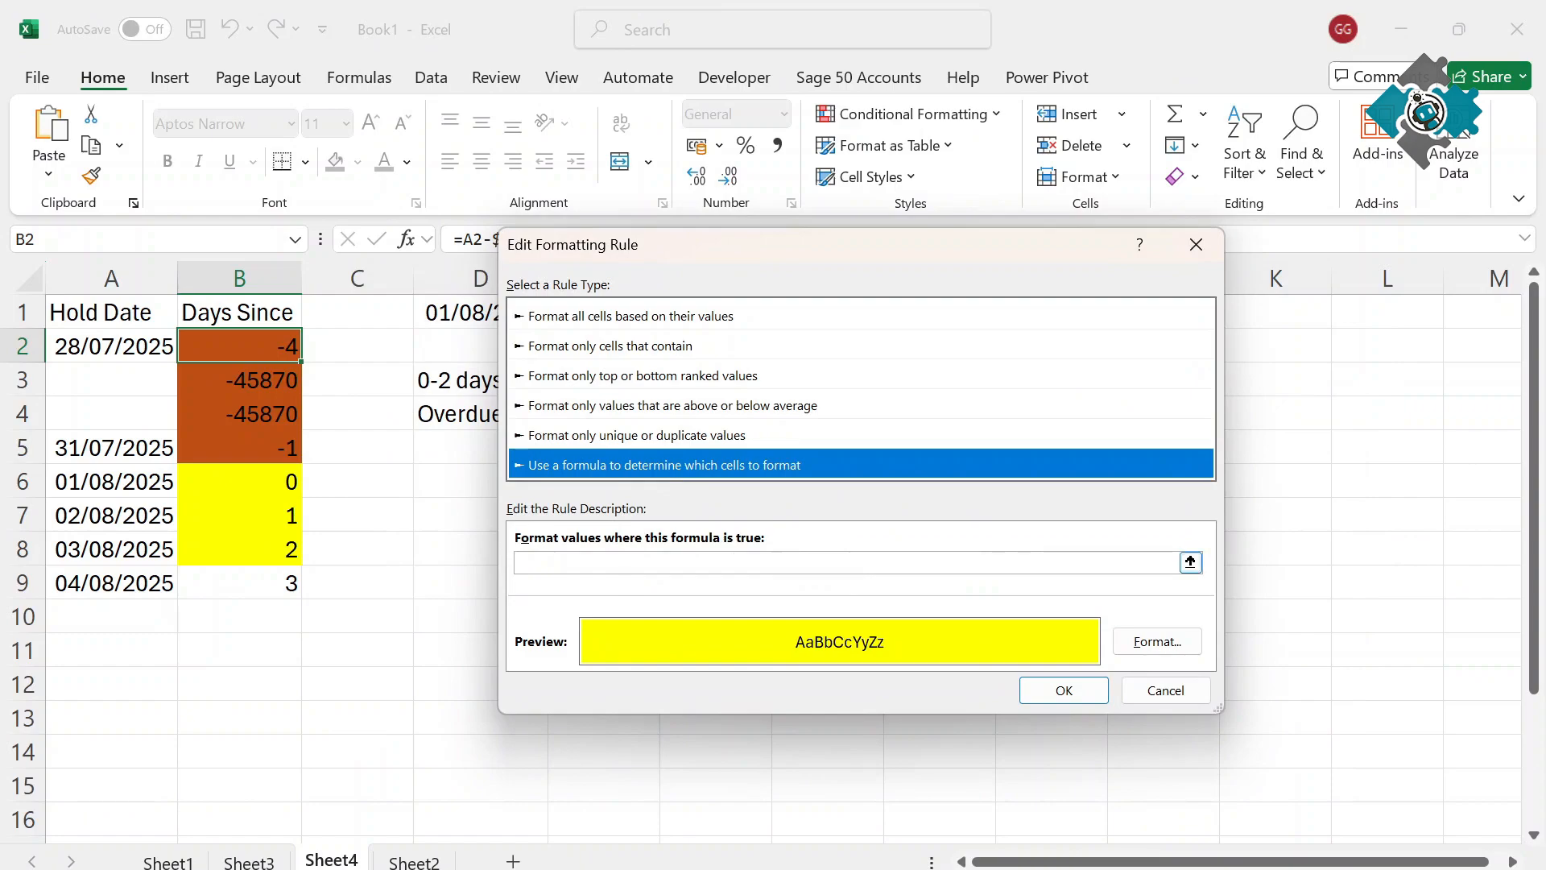
- Enter the rule formula =AND($A$2<>"",$B$2<0), referencing the first hold date and its Days Since cell
click(649, 562)
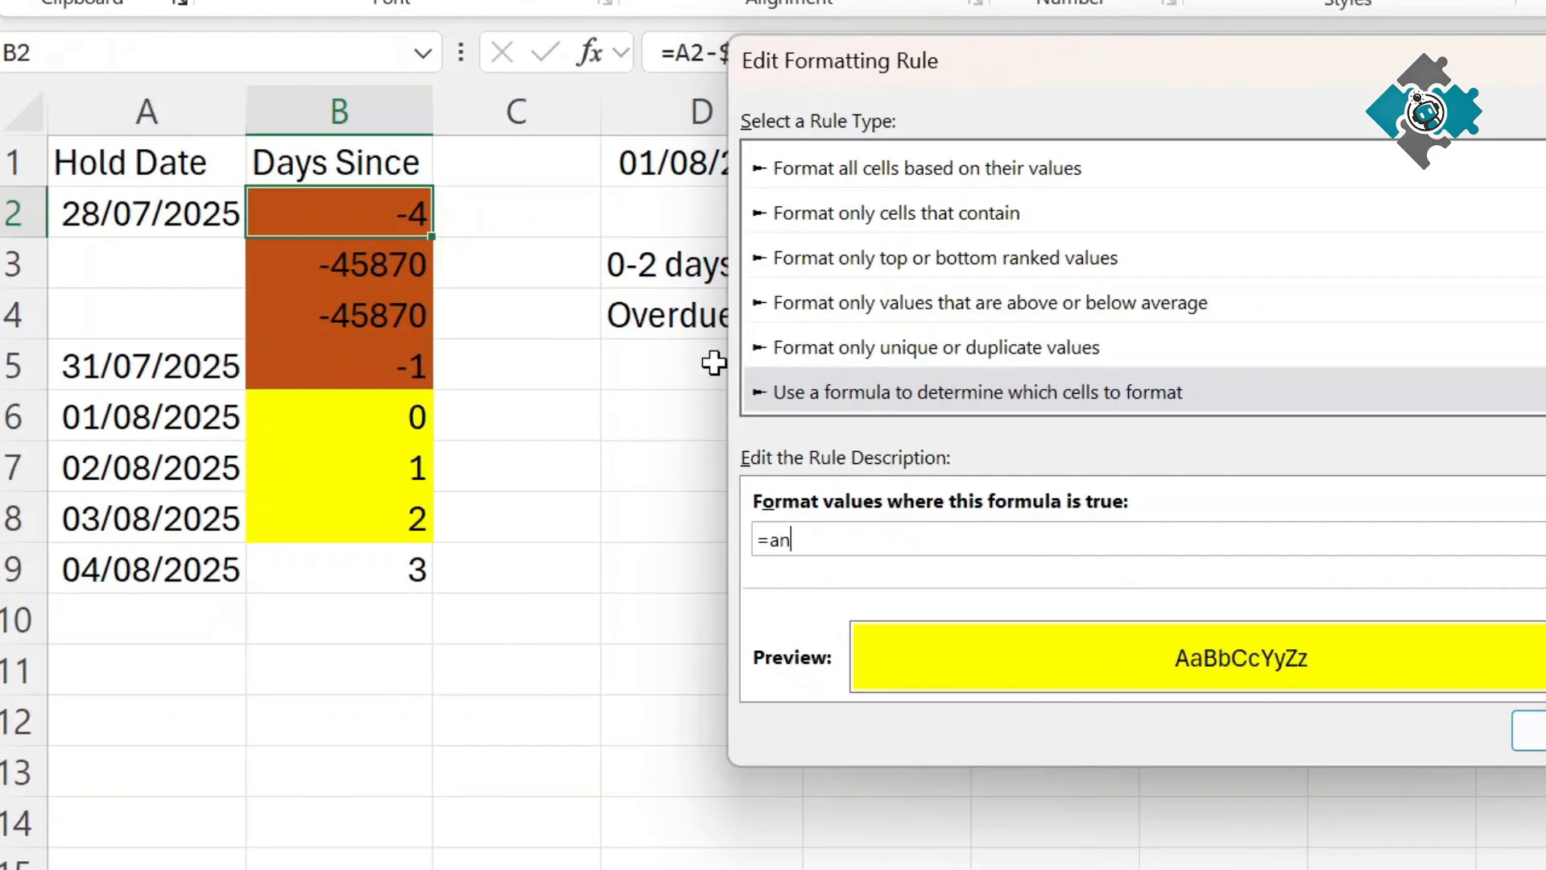
text(d()
click(131, 212)
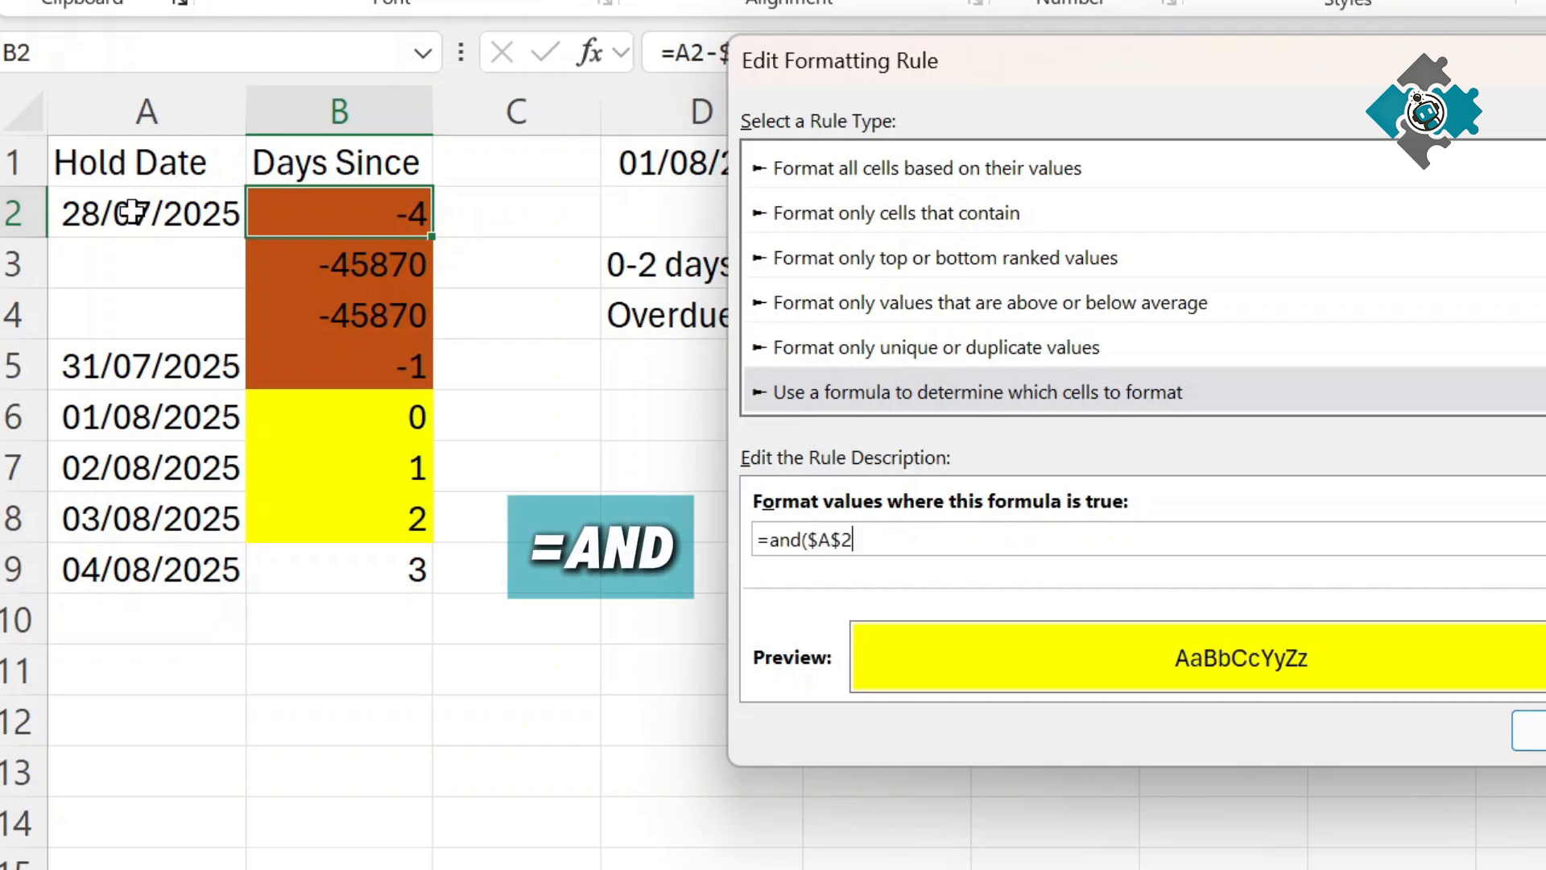
text(<)
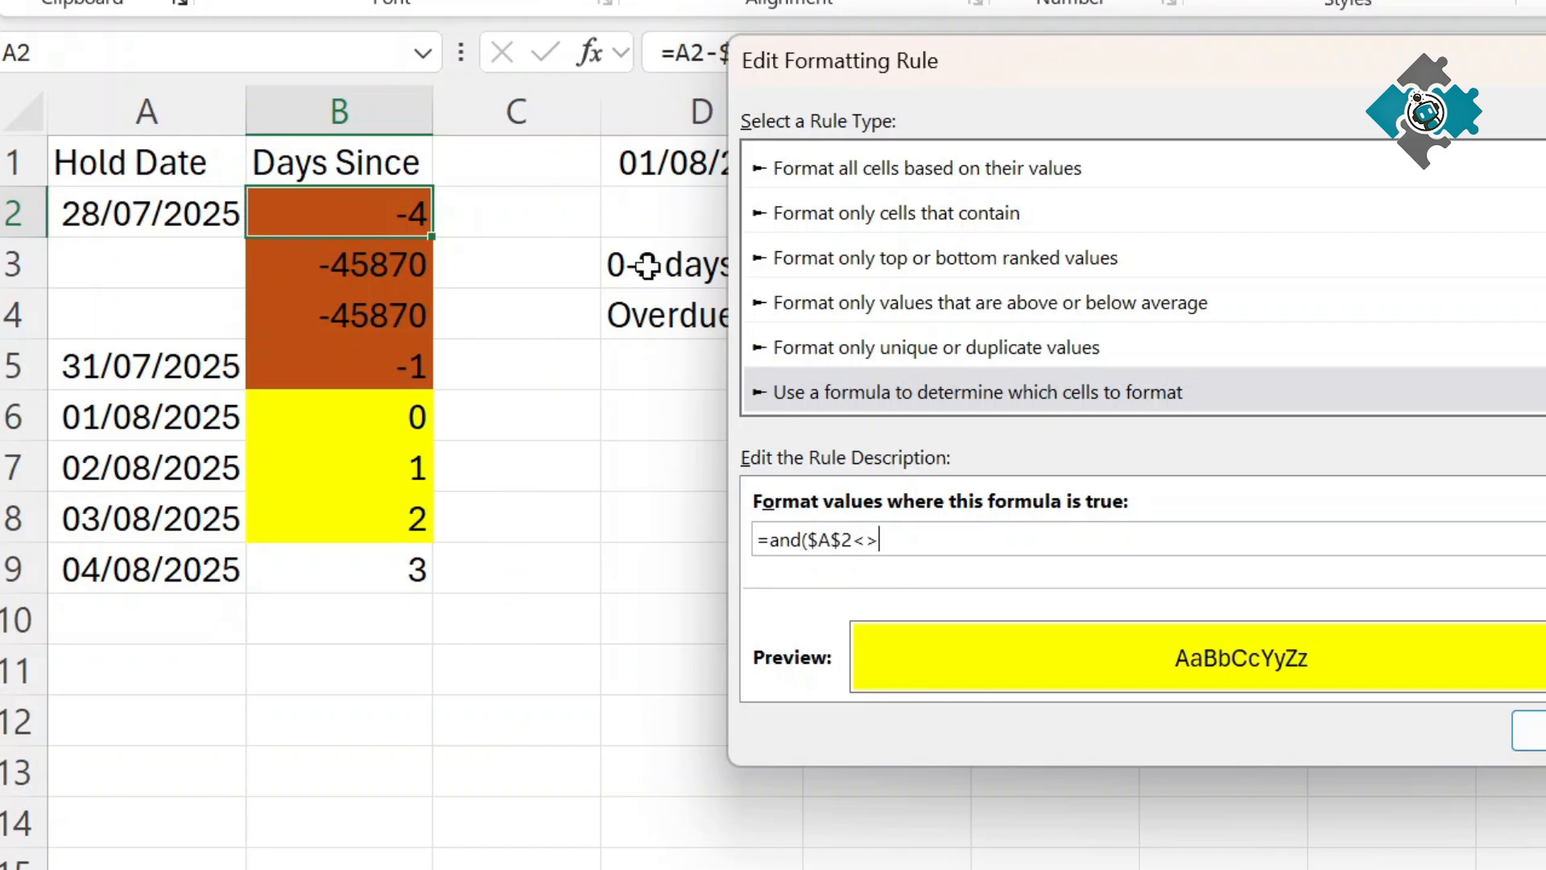
text(>"",)
click(383, 211)
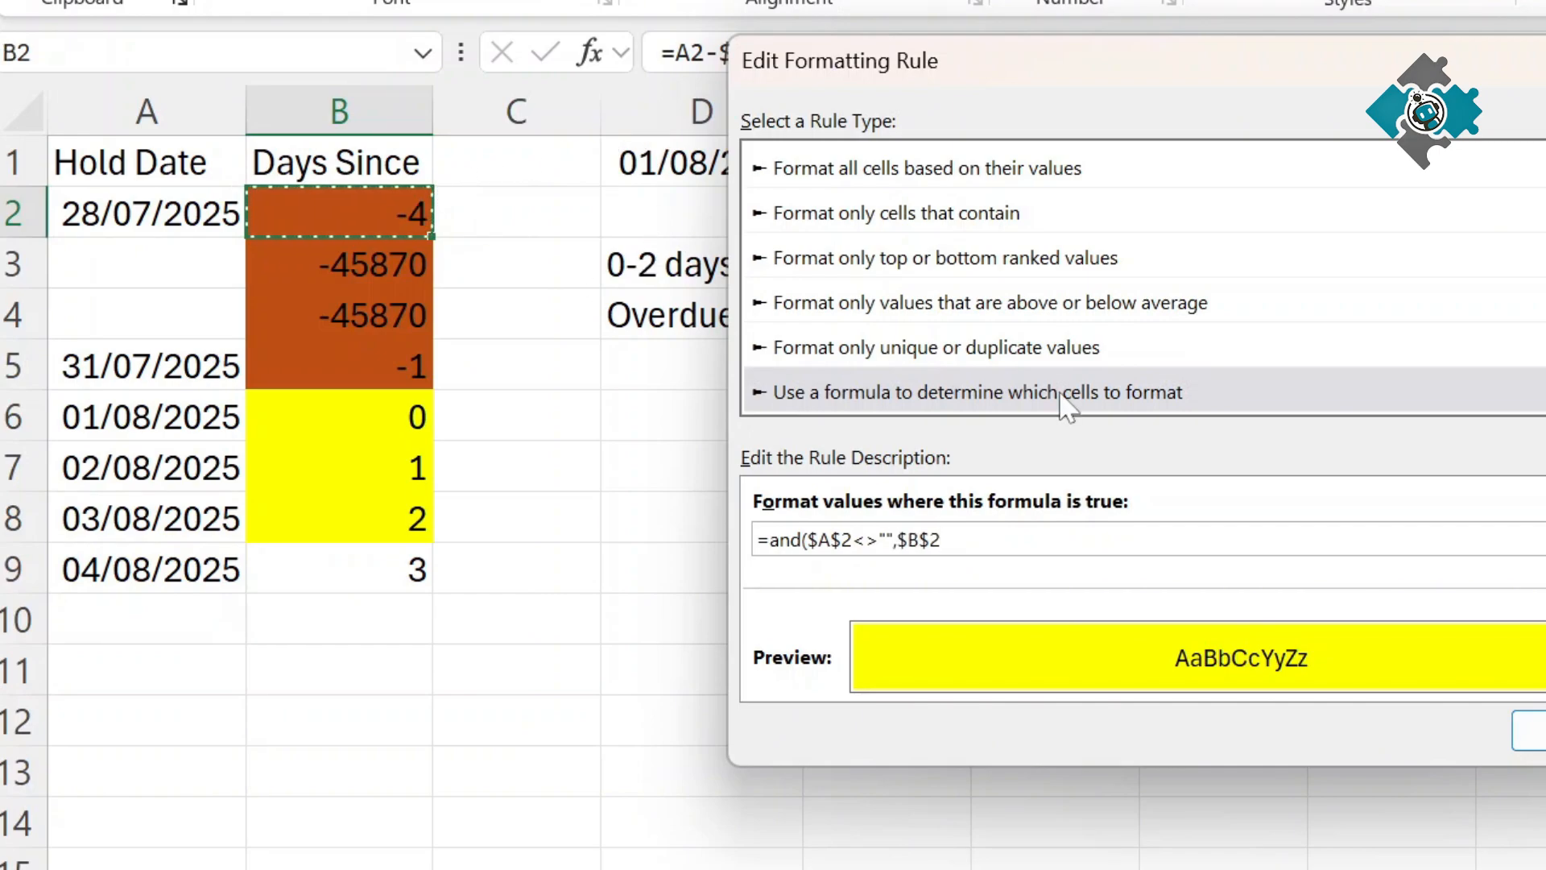
text(<0))
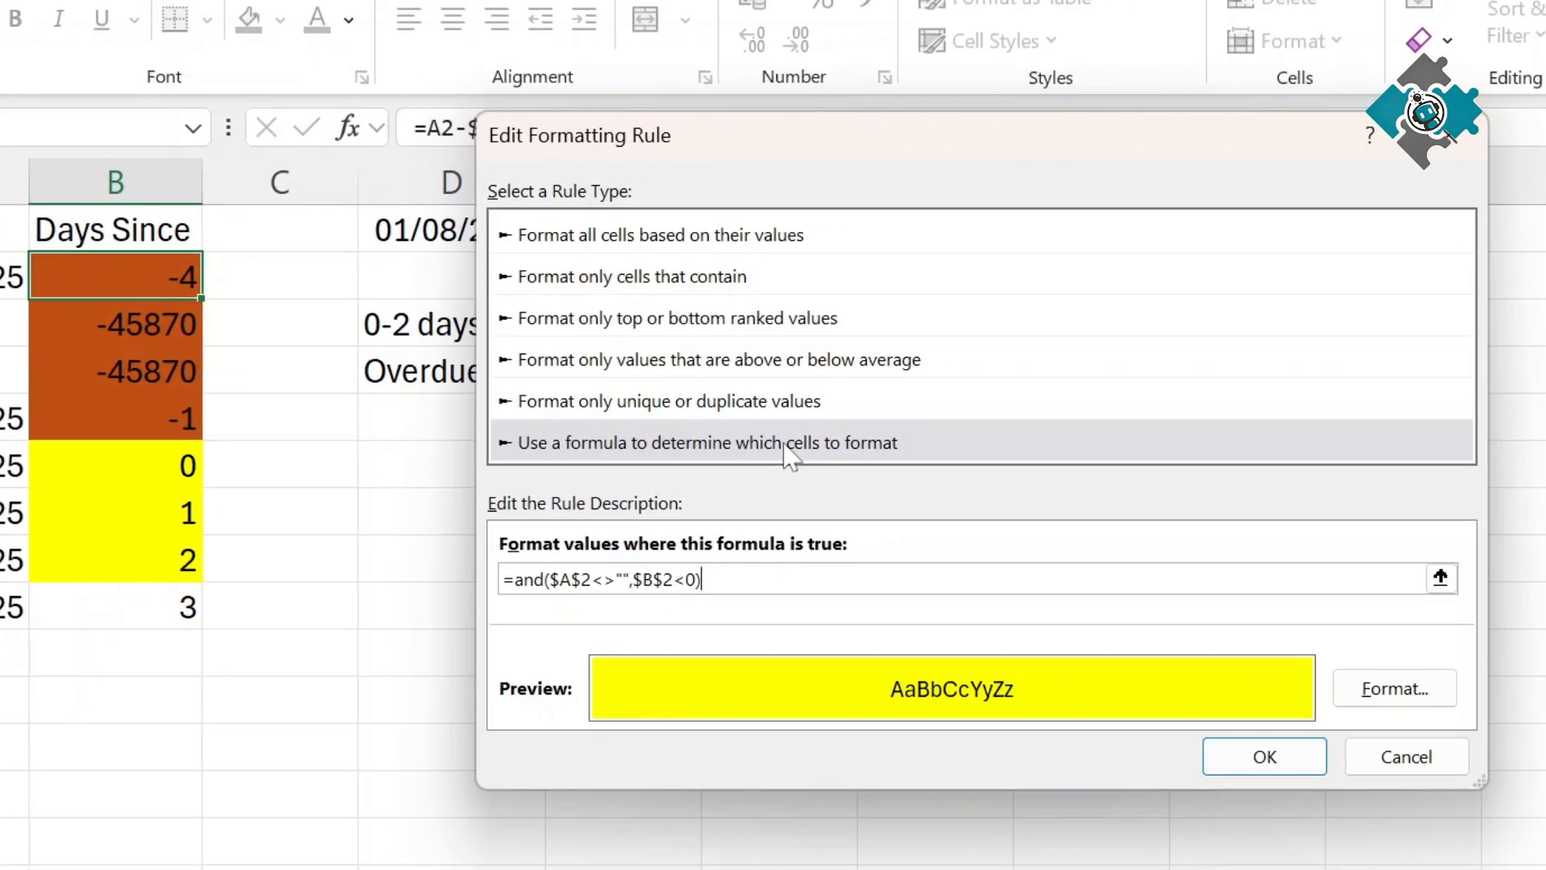
- Set the formula rule's background fill to red and save the edited rule
click(1392, 689)
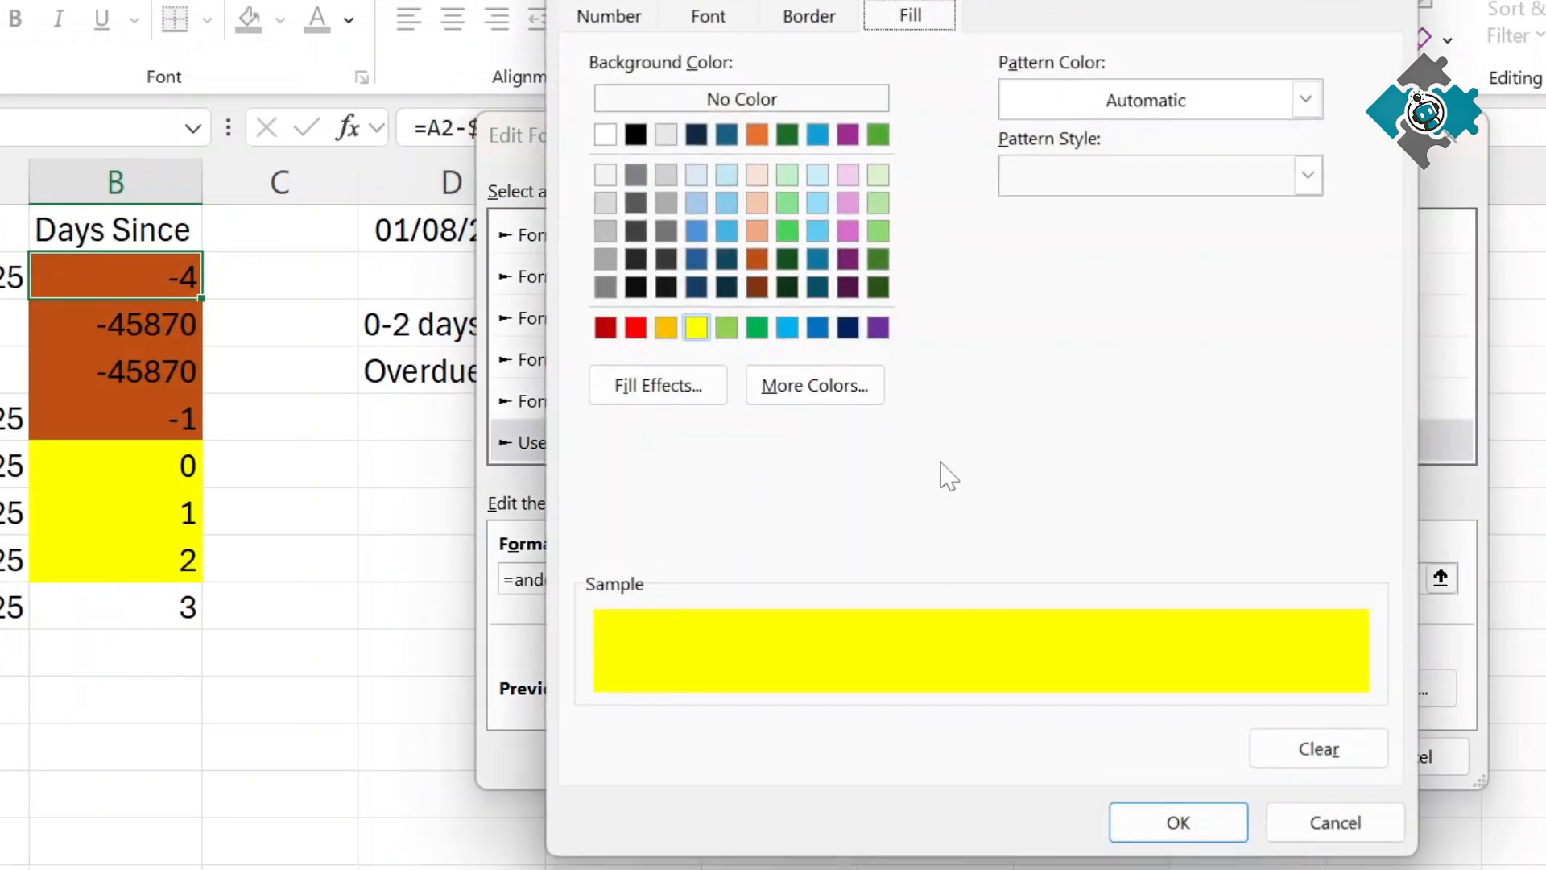
click(636, 327)
click(1184, 825)
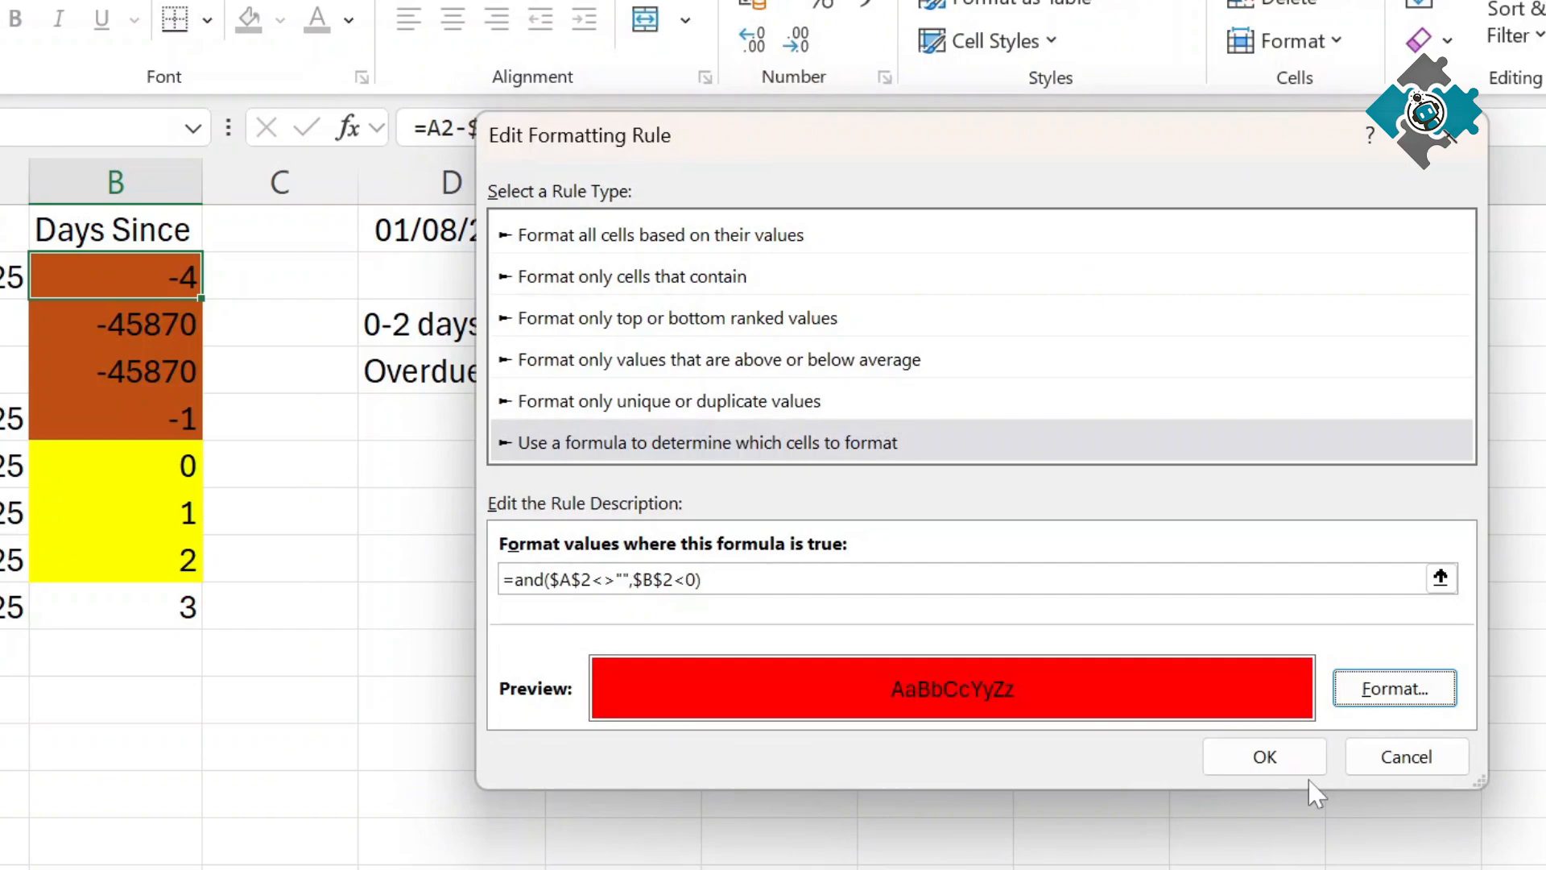
click(1261, 760)
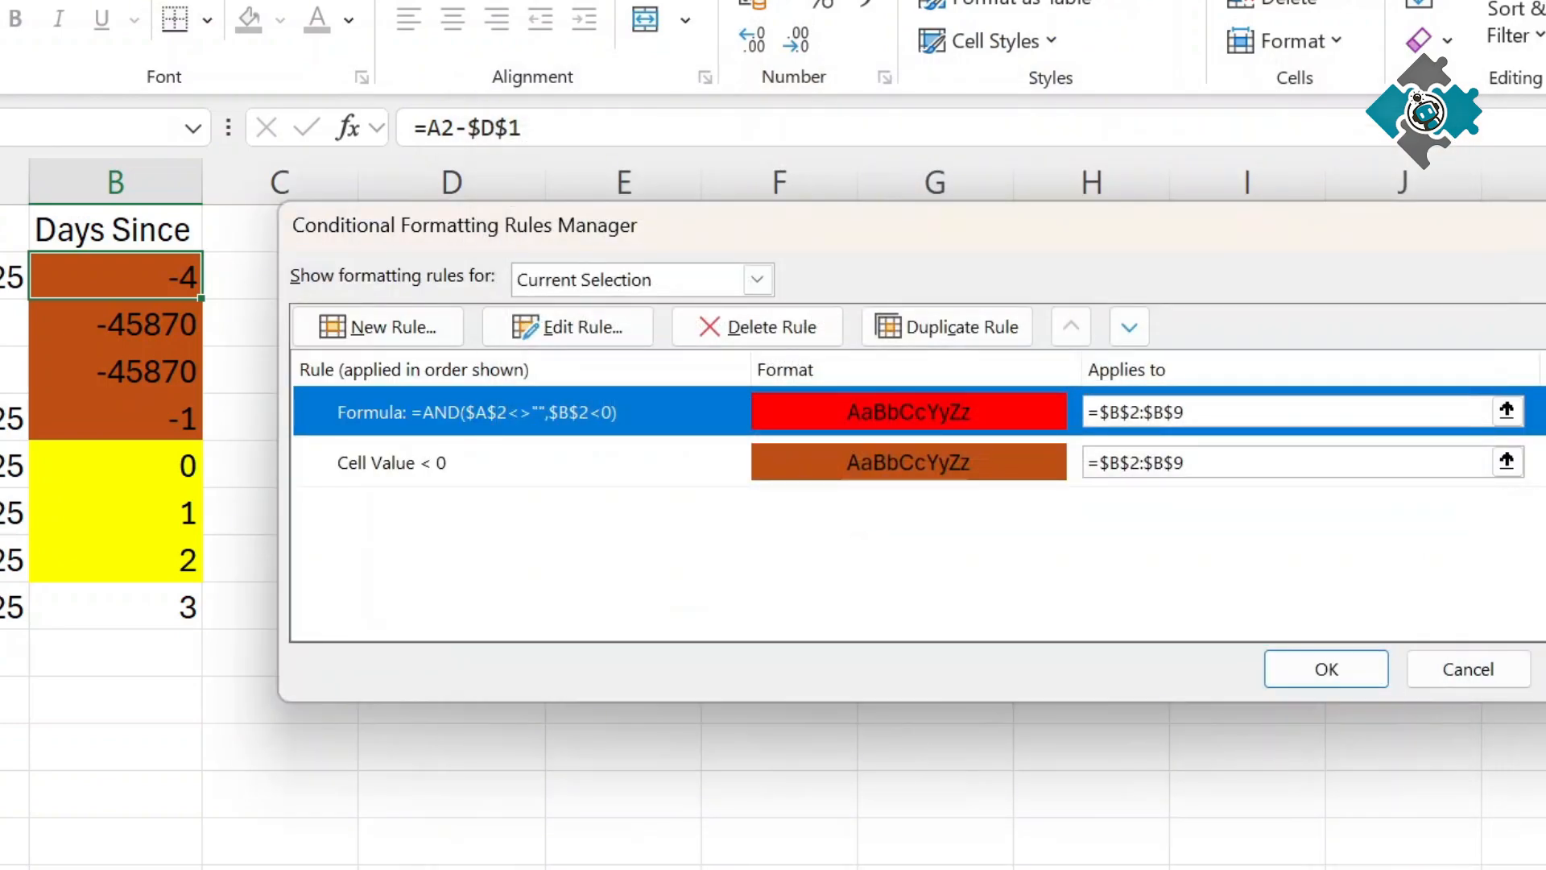
- Delete the Cell Value < 0 rule and apply the remaining formula rule to the Days Since cells
click(934, 463)
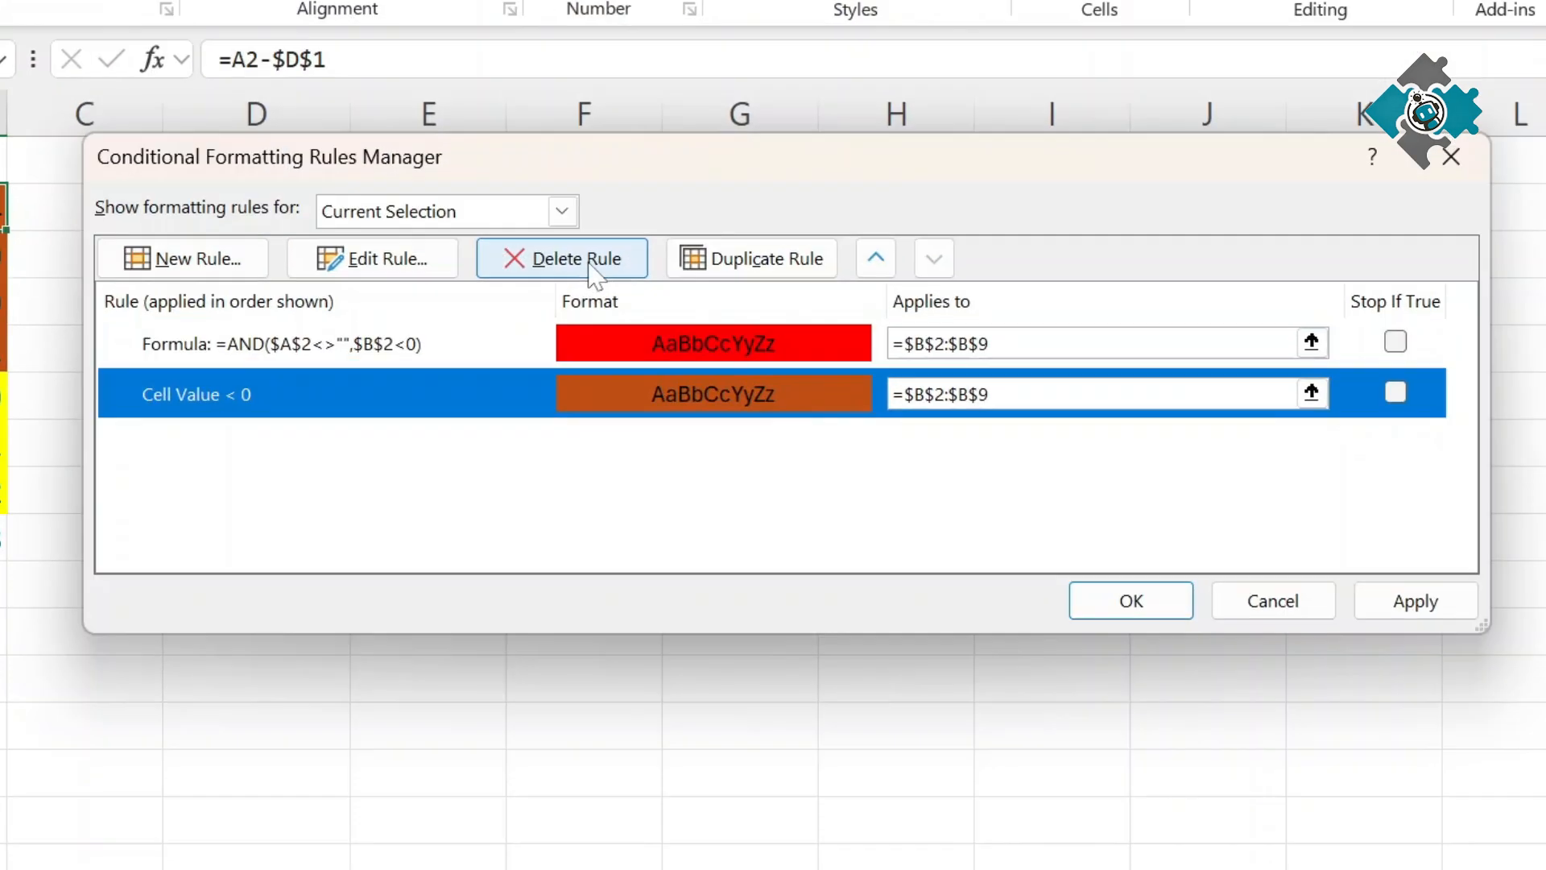
click(592, 265)
click(1414, 601)
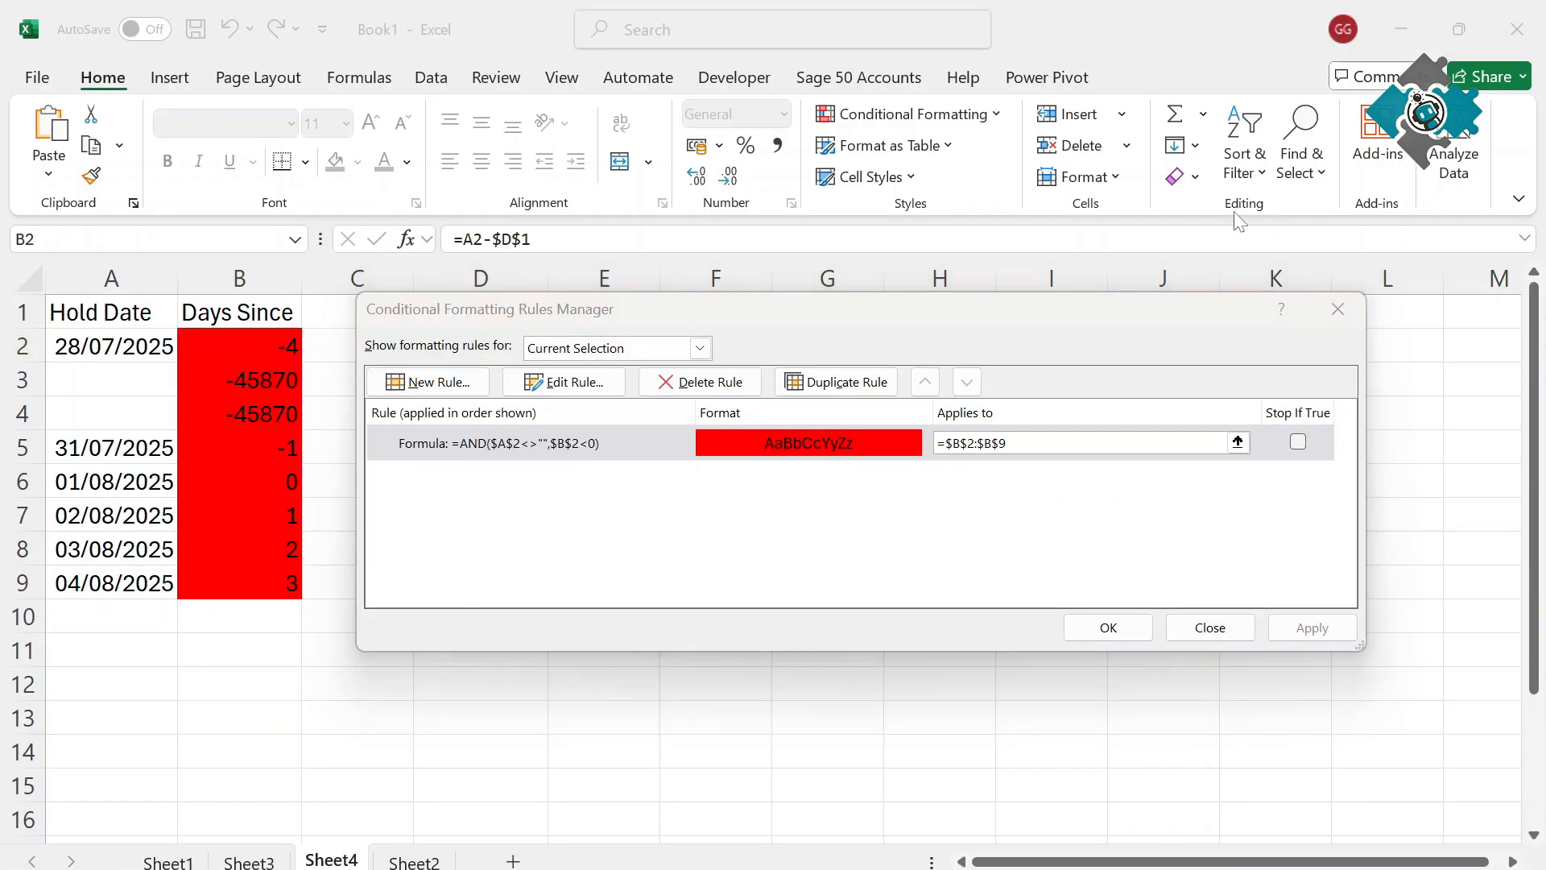
- Make the rule's row references relative so its formula reads =AND($A2<>"",$B2<0), and apply it
click(451, 453)
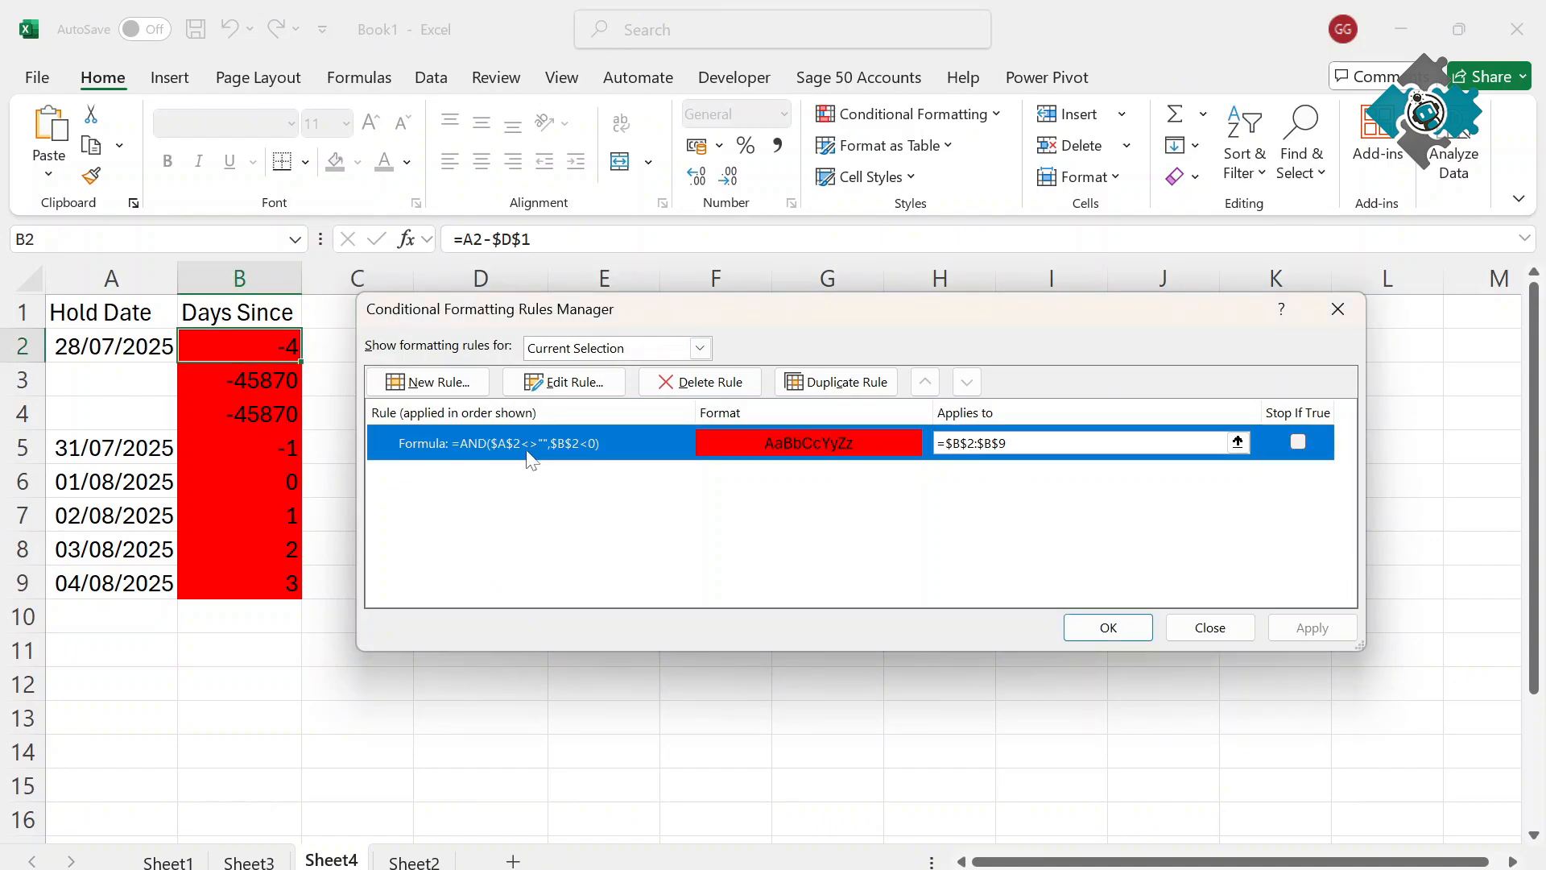
click(563, 382)
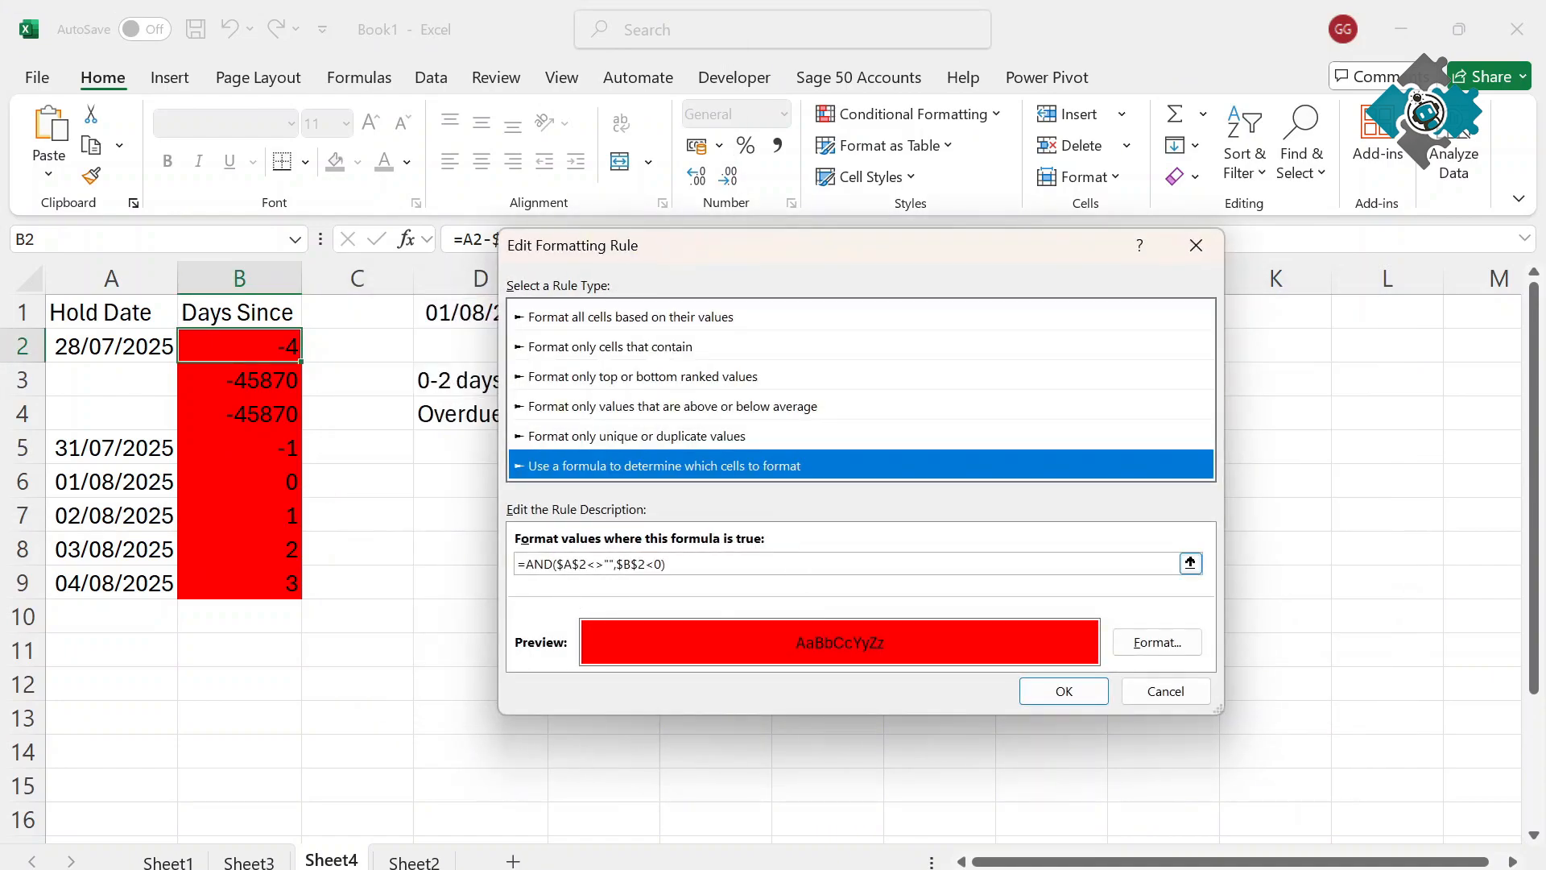
click(572, 564)
key(BackSpace)
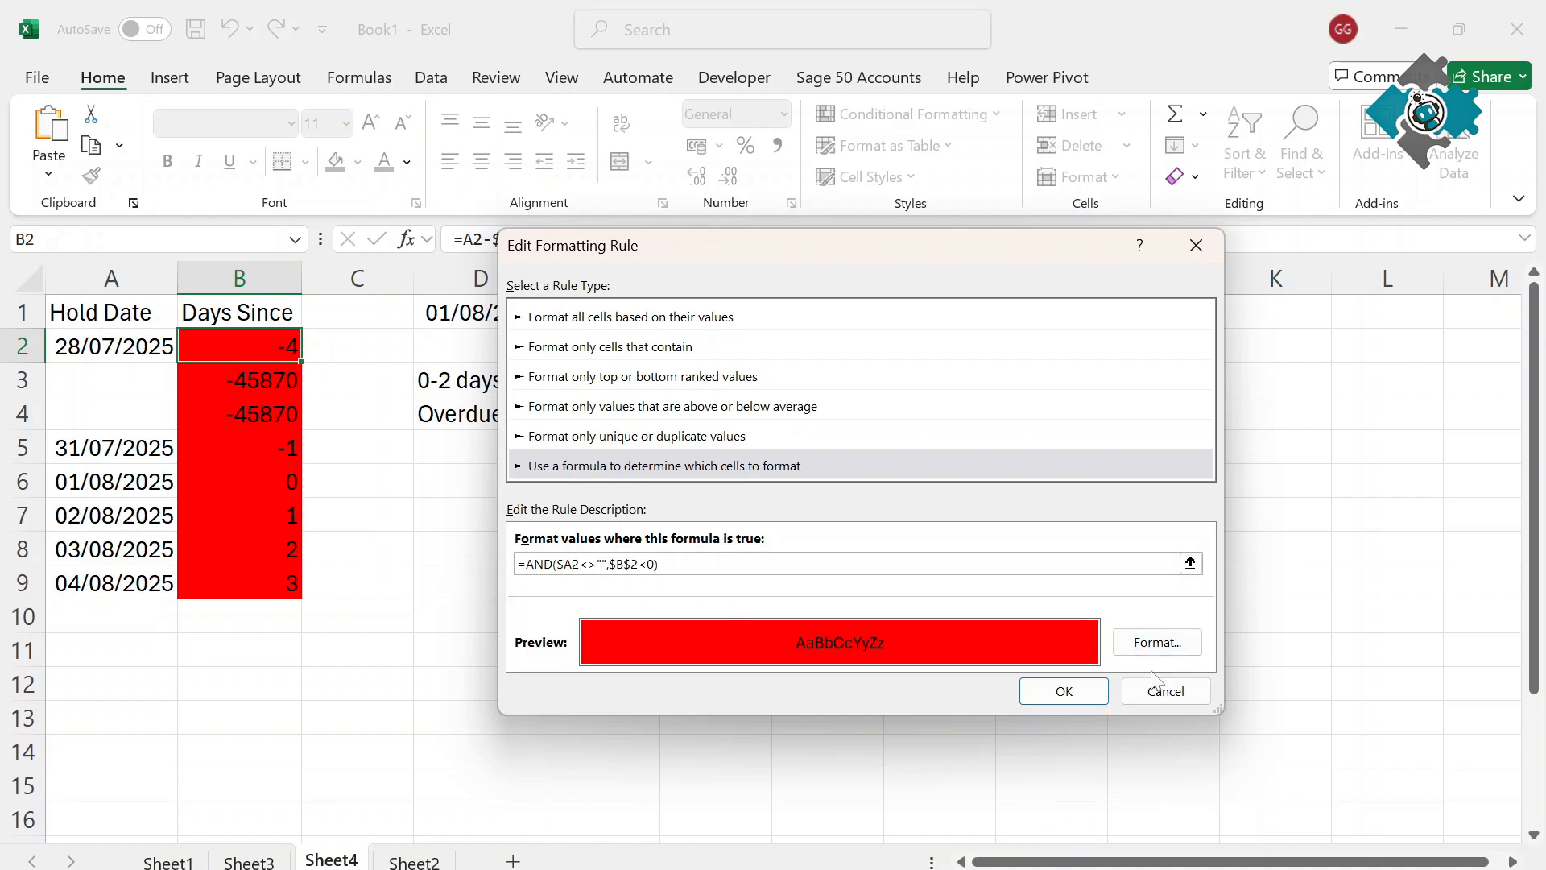
click(1065, 691)
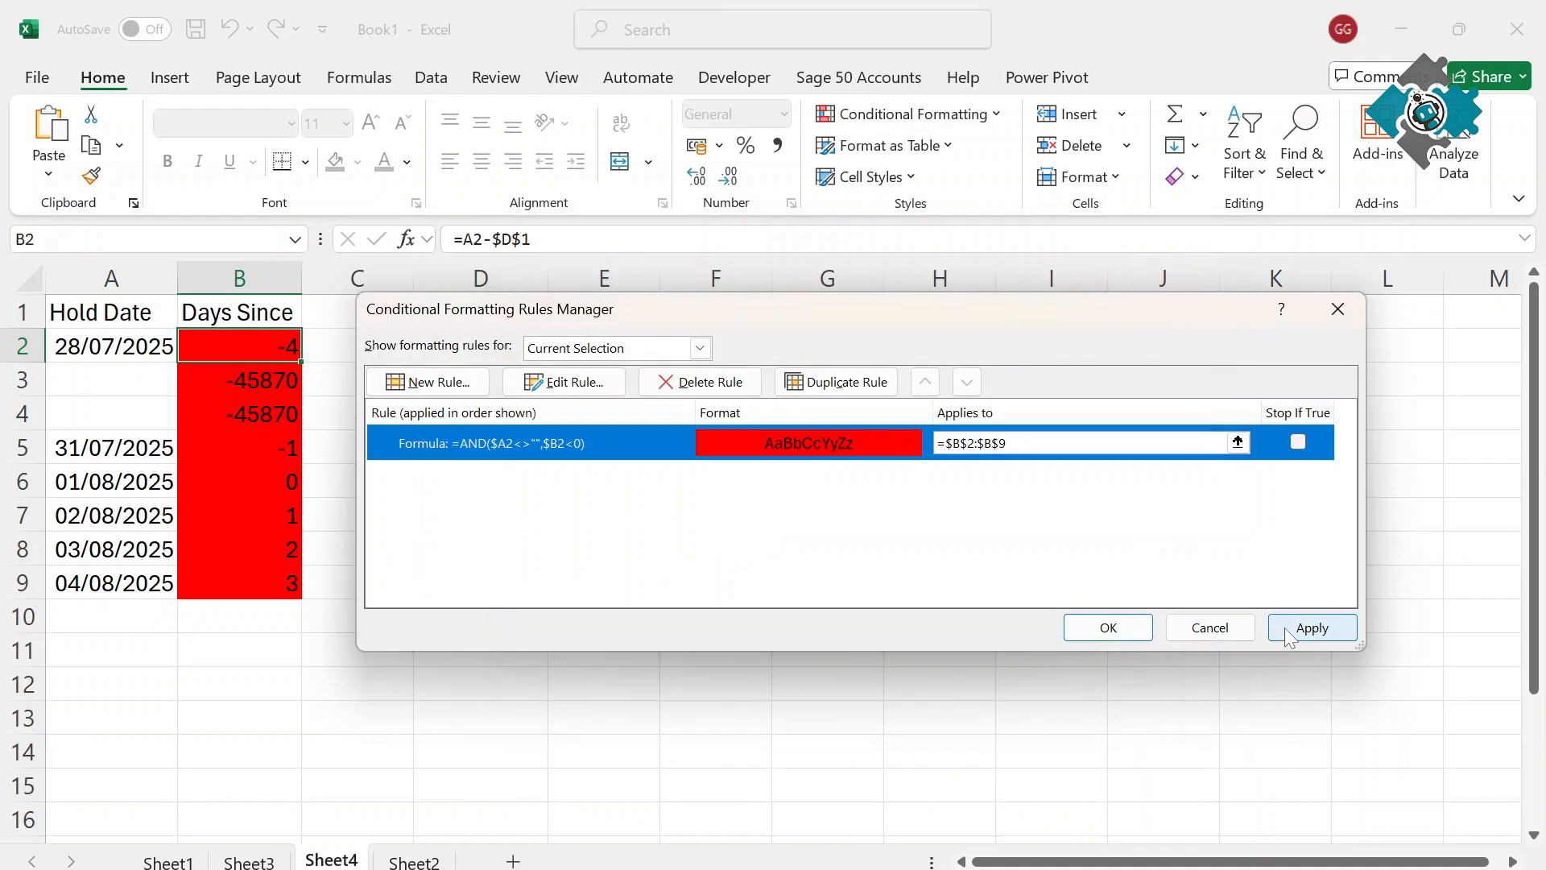
click(1312, 628)
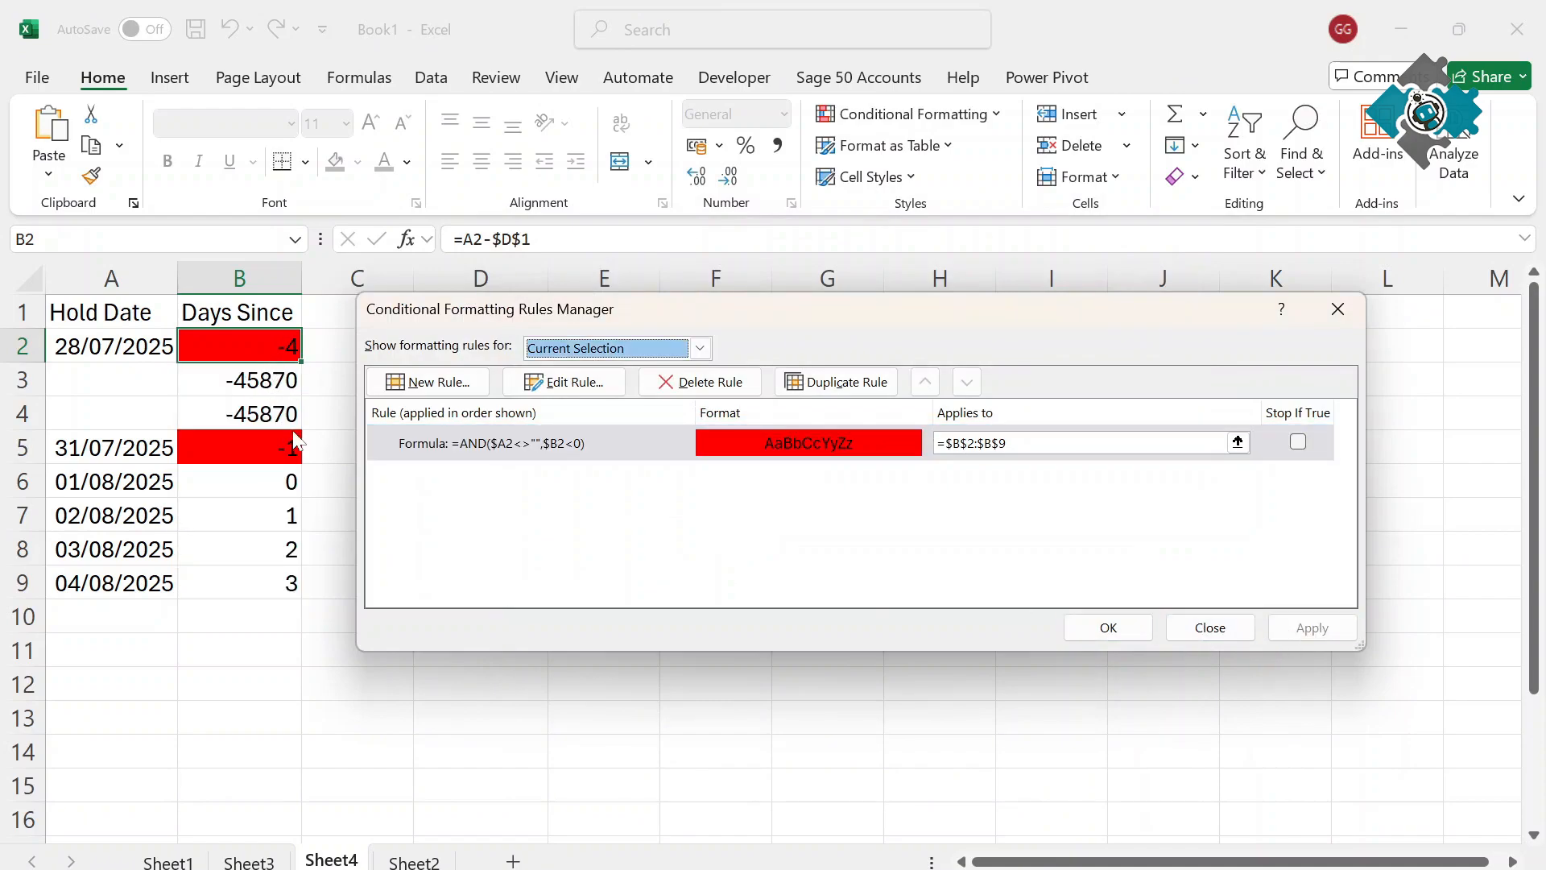